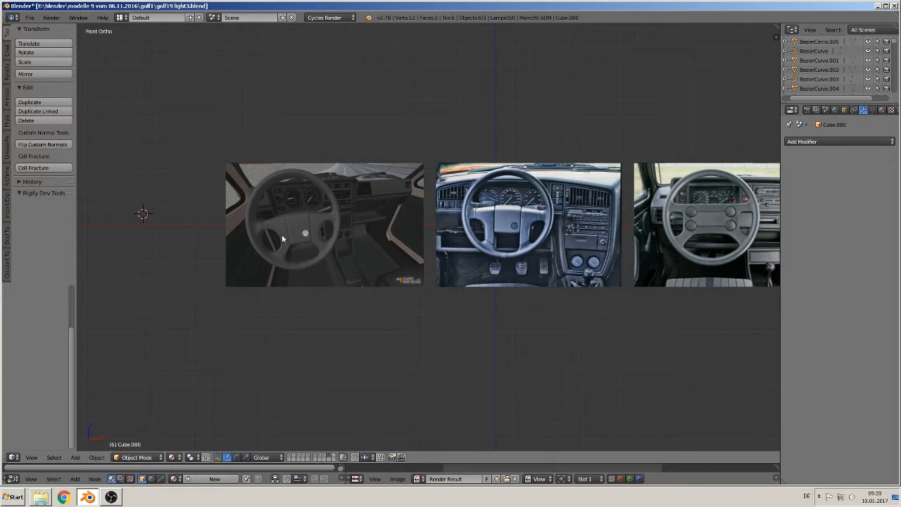
# Place the 3D cursor near the centre of the steering wheel in the dark dashboard reference image
pyautogui.keyDown('shift'); pyautogui.moveTo(374, 265); pyautogui.dragTo(503, 314, button='middle'); pyautogui.keyUp('shift')
pyautogui.scroll(3, 446, 317)
pyautogui.click(406, 242)
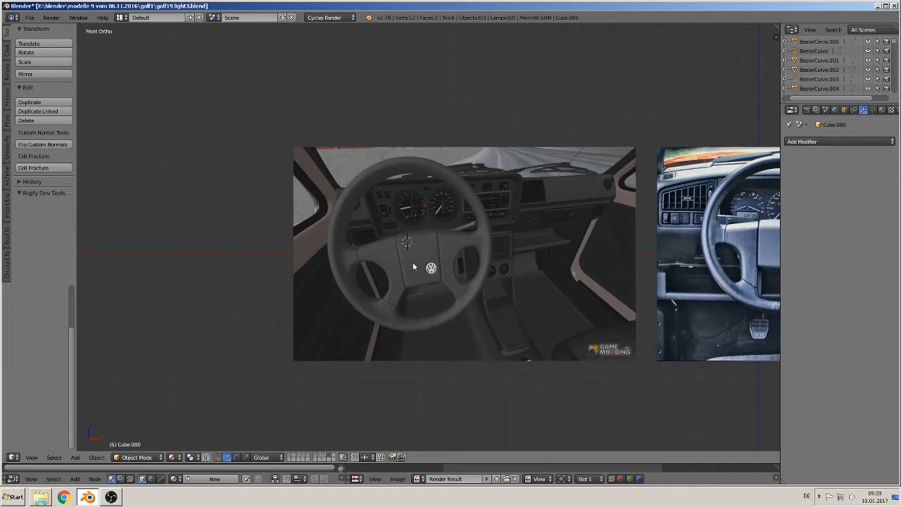
# Start the Screencast Keys display for the 3D view
pyautogui.press('n')
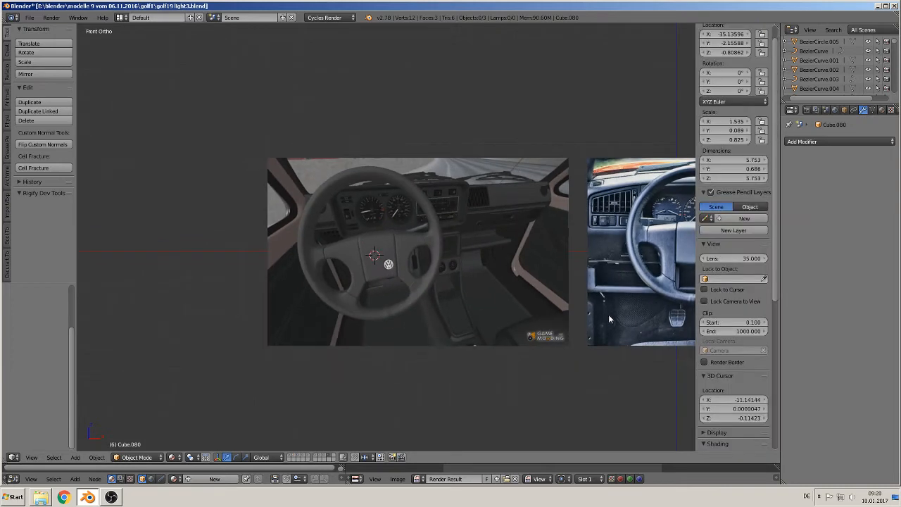
pyautogui.scroll(-5, 732, 390)
pyautogui.scroll(-2, 717, 422)
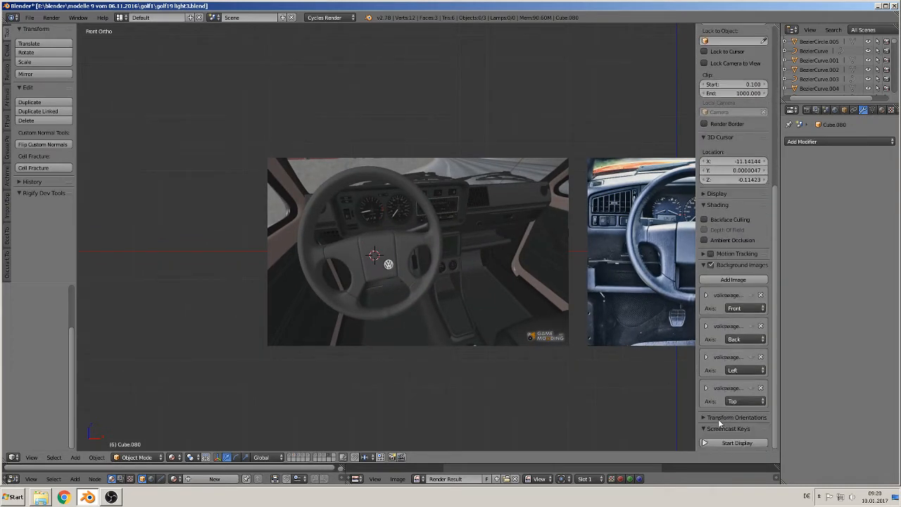
pyautogui.click(717, 443)
pyautogui.press('n')
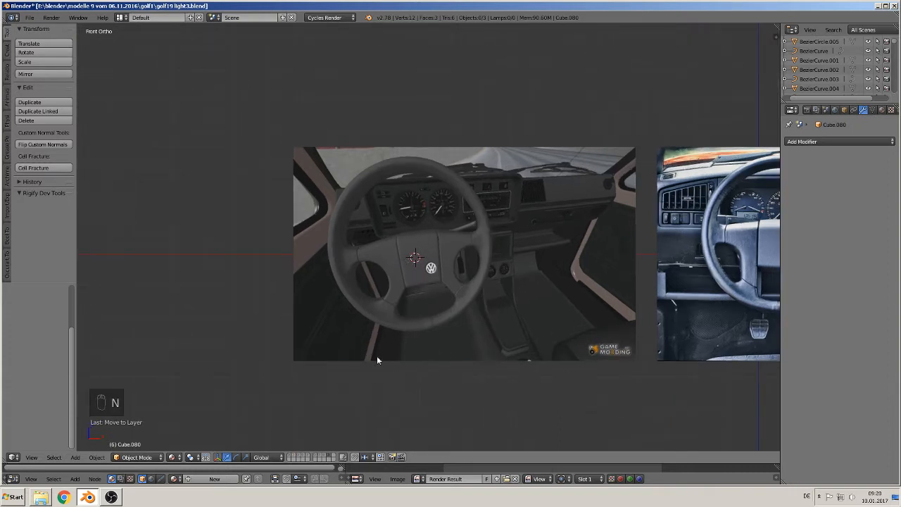
# Add a Bezier circle at the 3D cursor and rotate it 90° about the X axis
pyautogui.click(74, 458)
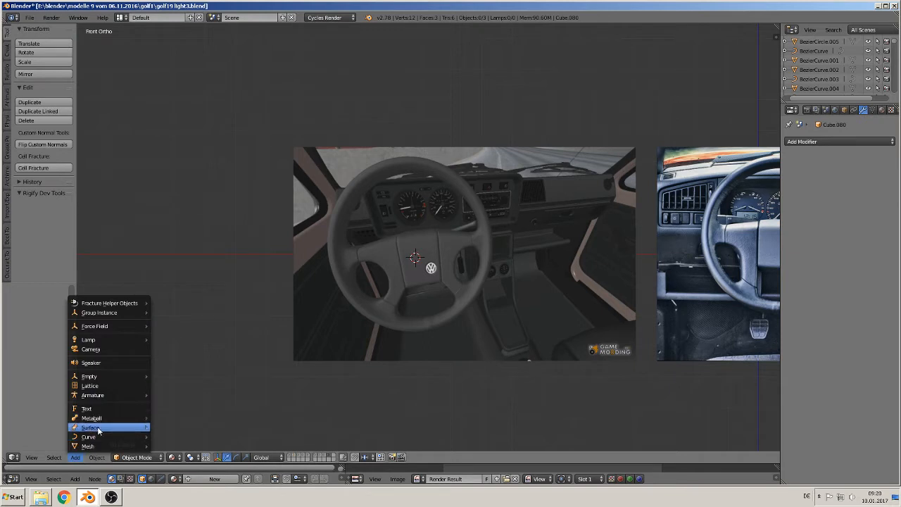
pyautogui.moveTo(97, 438)
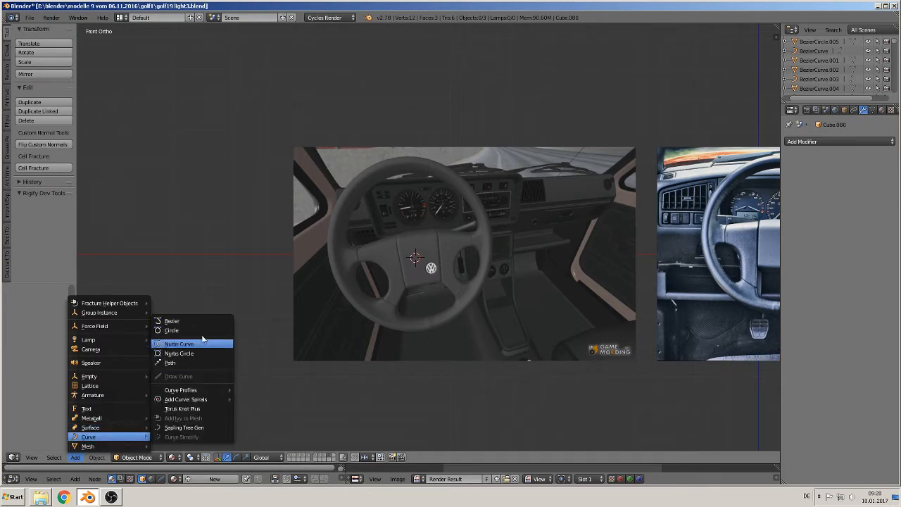
pyautogui.click(180, 330)
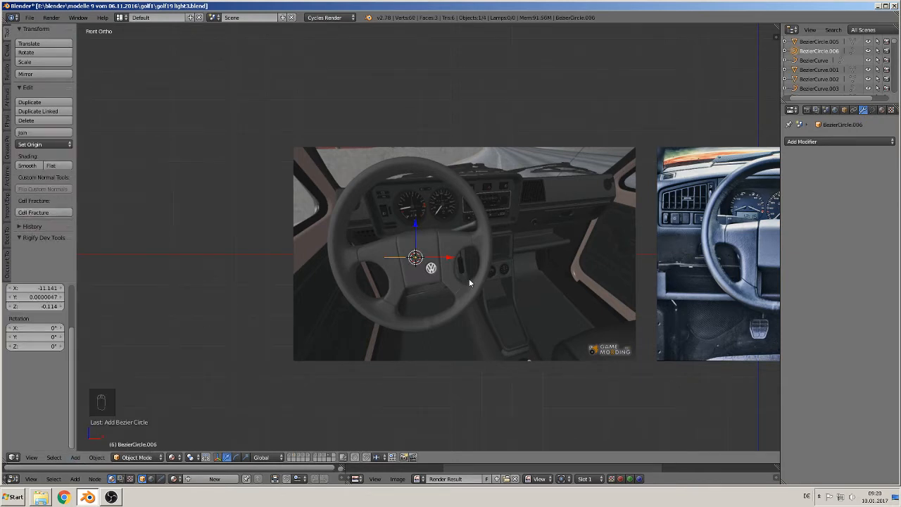
pyautogui.write('rx90')
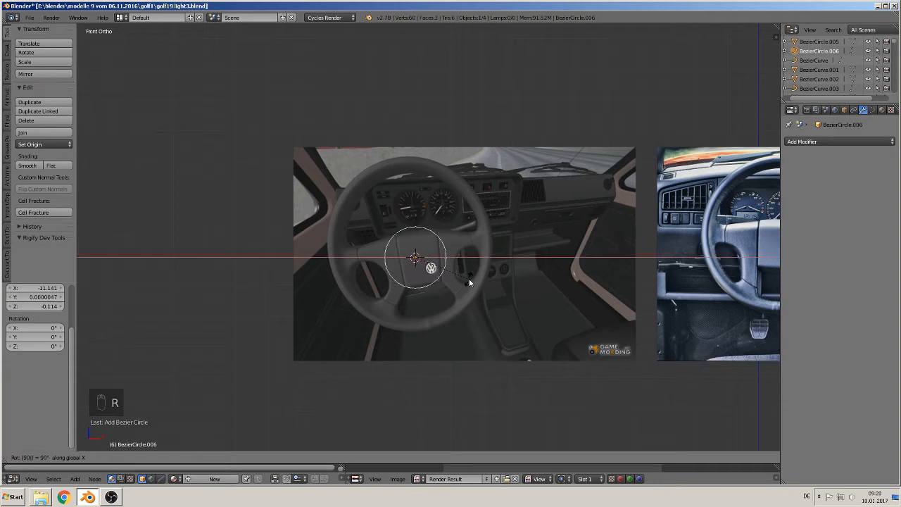
pyautogui.press('Return')
# Scale and move the Bezier circle so it follows the steering wheel rim in the reference image
pyautogui.press('s')
pyautogui.click(563, 372)
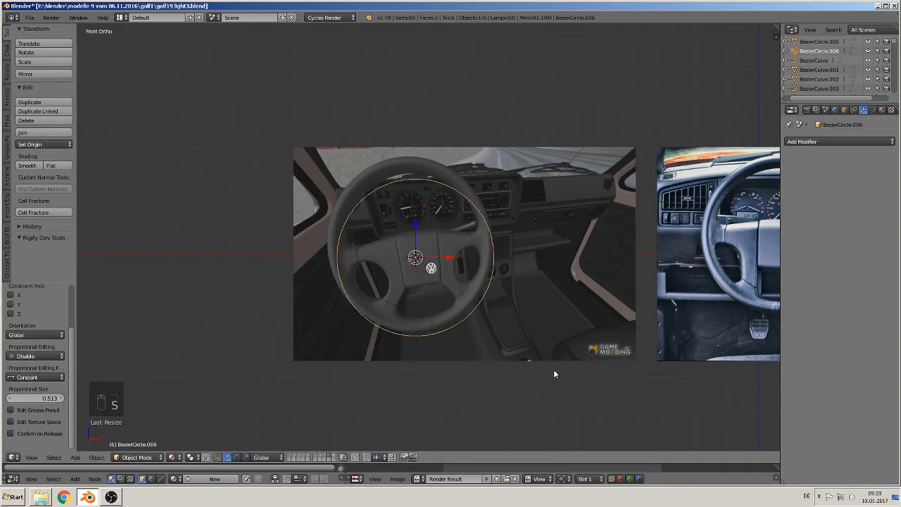
pyautogui.press('g')
pyautogui.click(549, 355)
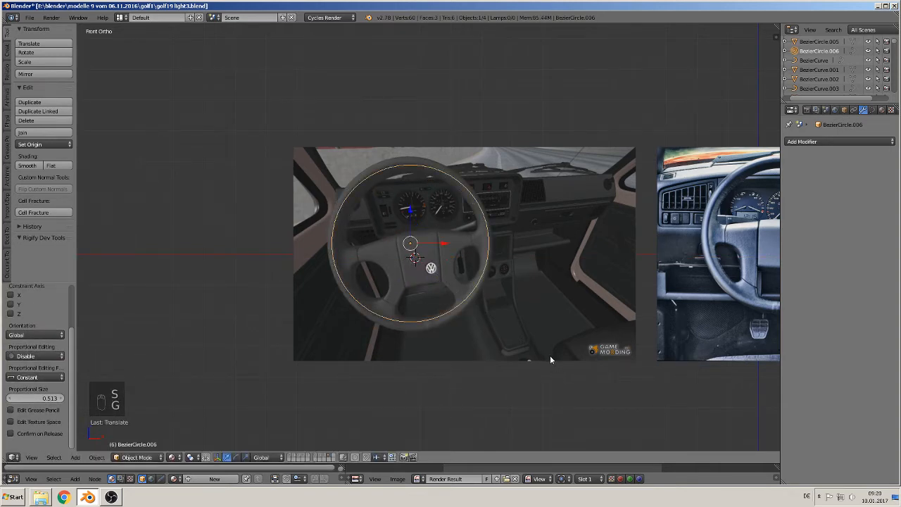
# Set the circle curve's fill to Full and its bevel depth to 0.082
pyautogui.click(872, 111)
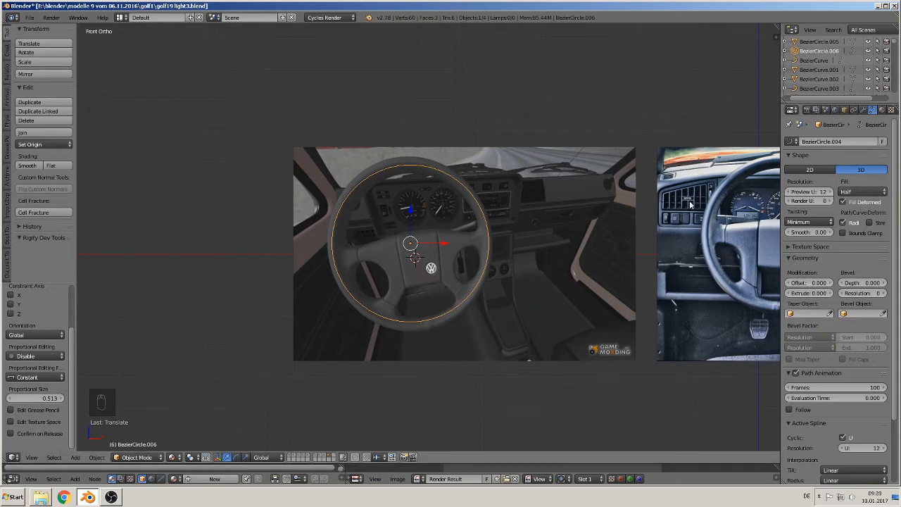
pyautogui.click(857, 193)
pyautogui.click(845, 181)
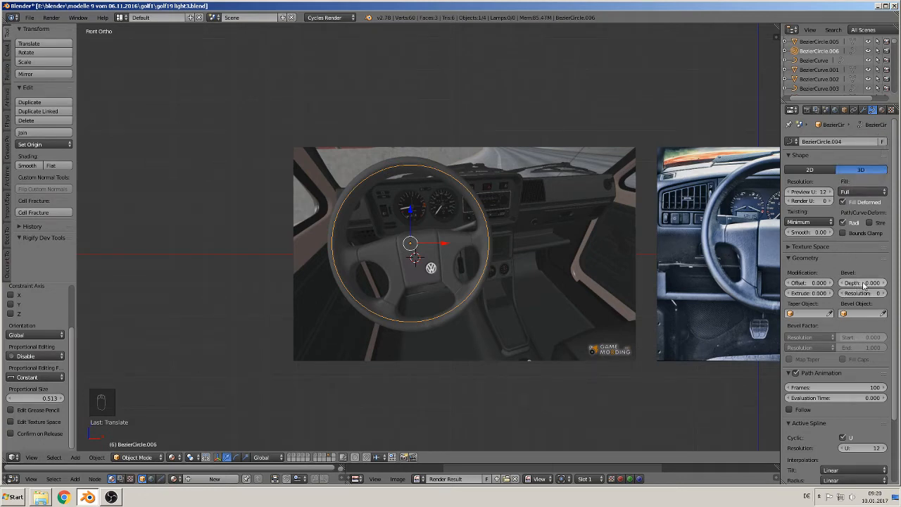
pyautogui.moveTo(863, 284); pyautogui.dragTo(884, 285)
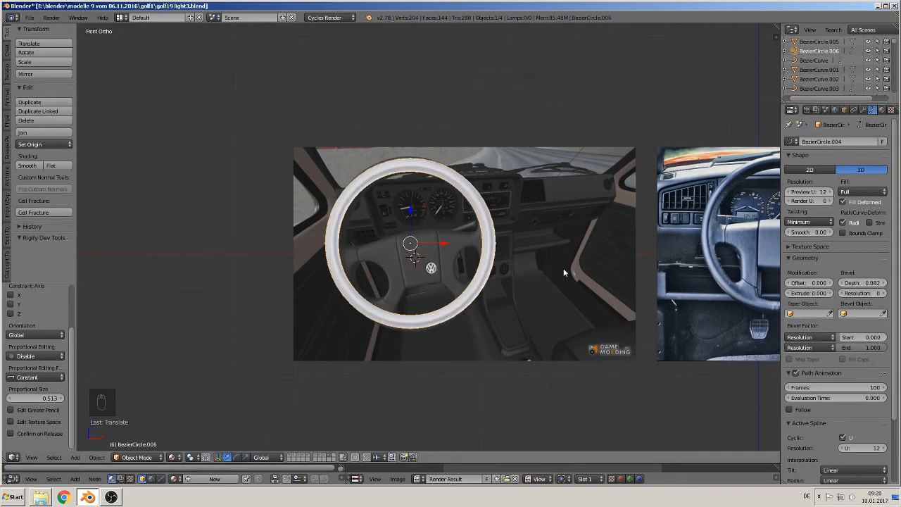
# Move the rim ring along the Y axis so it stands in front of the reference image
pyautogui.moveTo(563, 268); pyautogui.dragTo(496, 286, button='middle')
pyautogui.scroll(3, 446, 280)
pyautogui.moveTo(425, 242); pyautogui.dragTo(353, 256)
pyautogui.scroll(3, 376, 262)
pyautogui.moveTo(376, 262); pyautogui.dragTo(383, 257, button='middle')
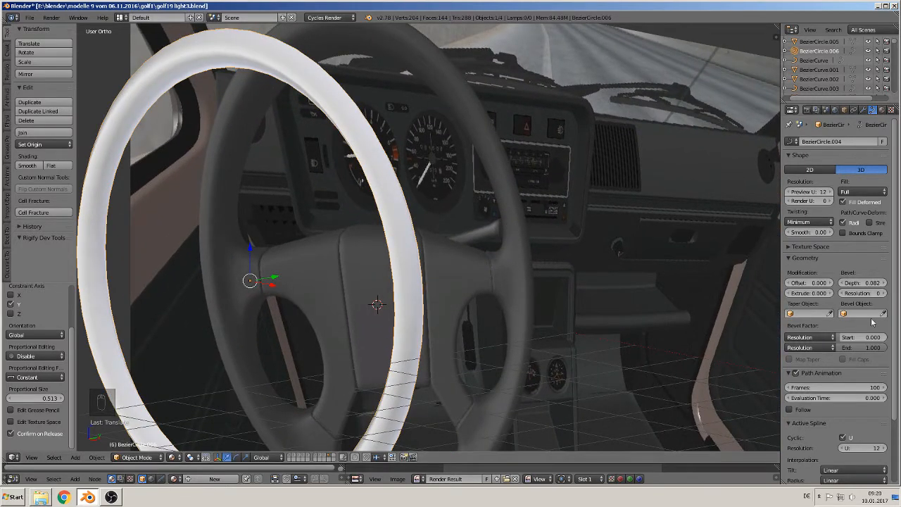
# Raise the rim curve's bevel resolution to 3
pyautogui.click(885, 295)
pyautogui.click(885, 295)
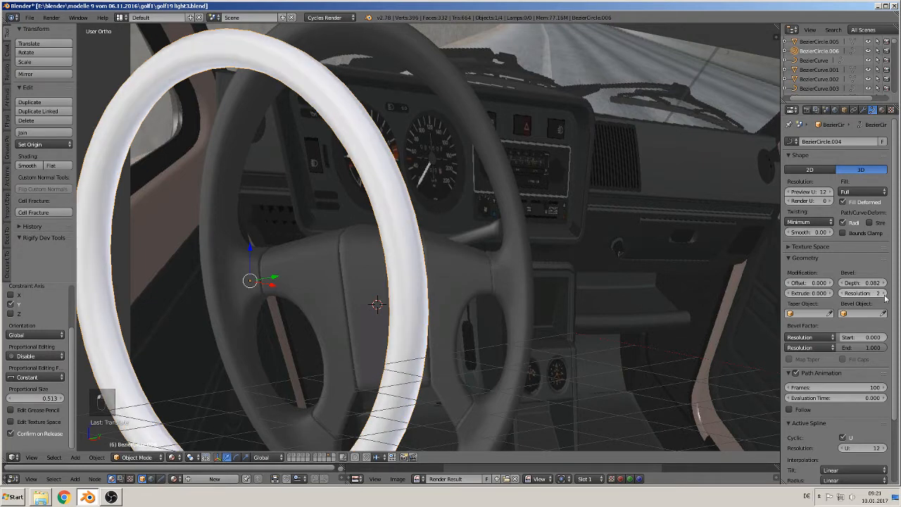
pyautogui.click(884, 296)
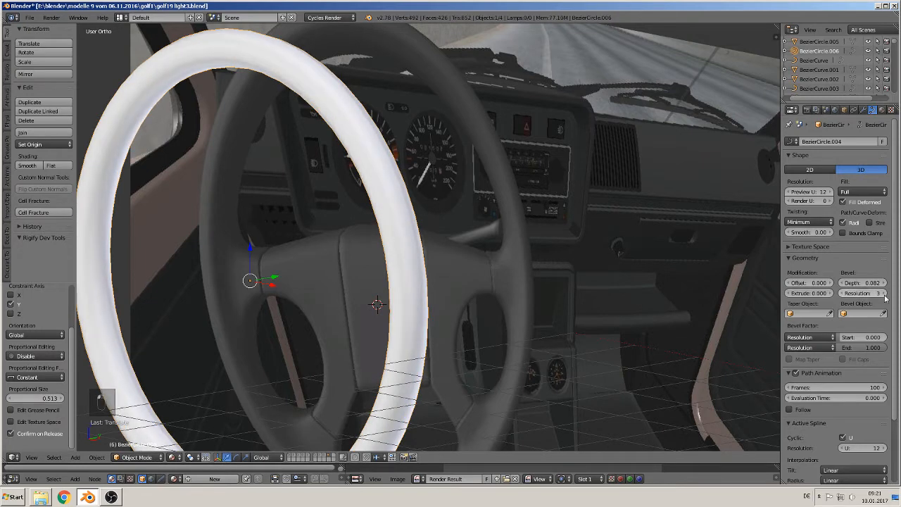
pyautogui.moveTo(590, 320); pyautogui.dragTo(516, 299, button='middle')
pyautogui.scroll(-2, 492, 302)
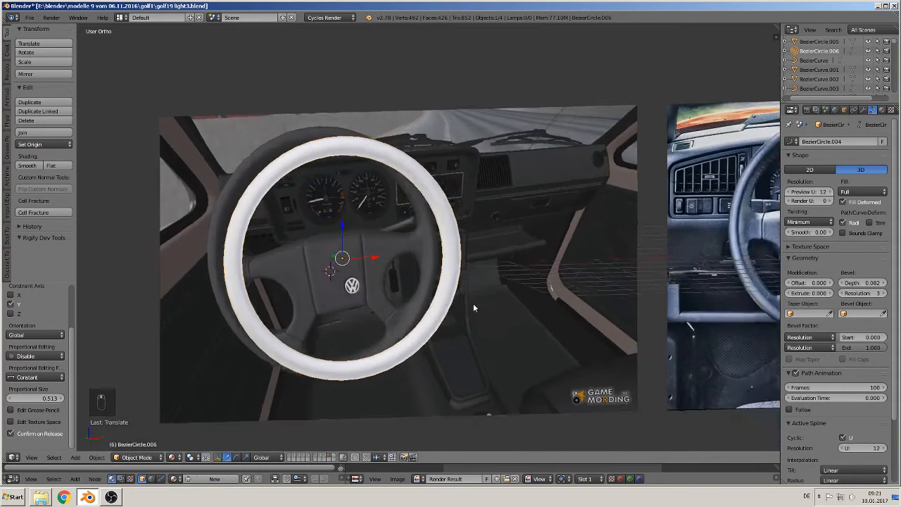
# Duplicate the rim ring in front view and place the copy along X outside the dark reference image
pyautogui.press('KP_1')
pyautogui.scroll(-3, 435, 318)
pyautogui.scroll(-3, 428, 302)
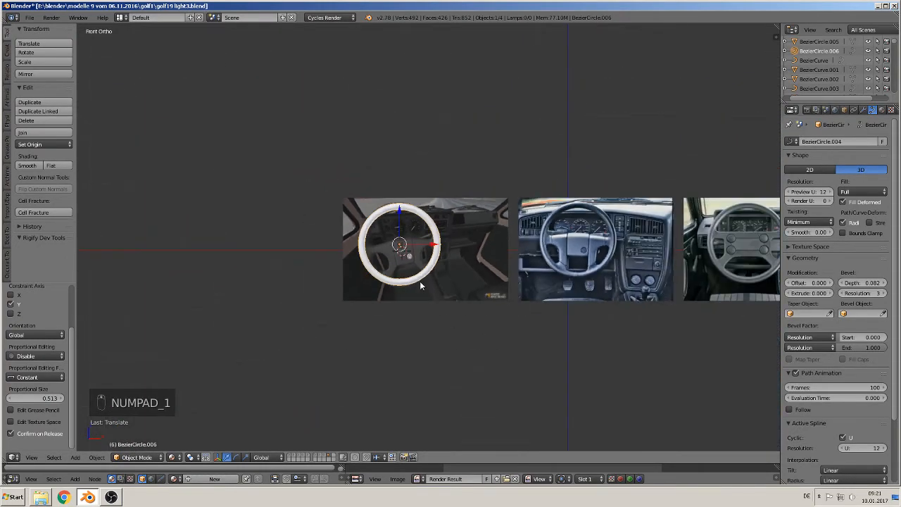
pyautogui.hotkey('shift', 'd')
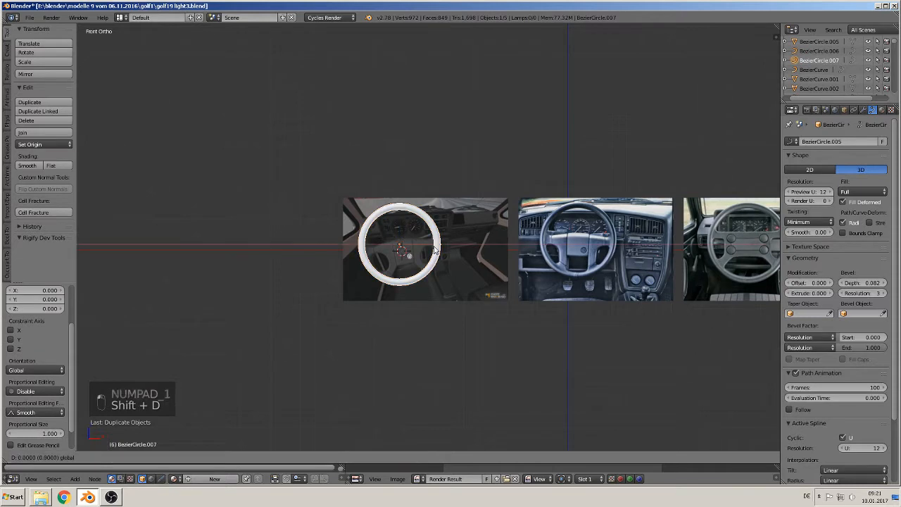
pyautogui.click(292, 245)
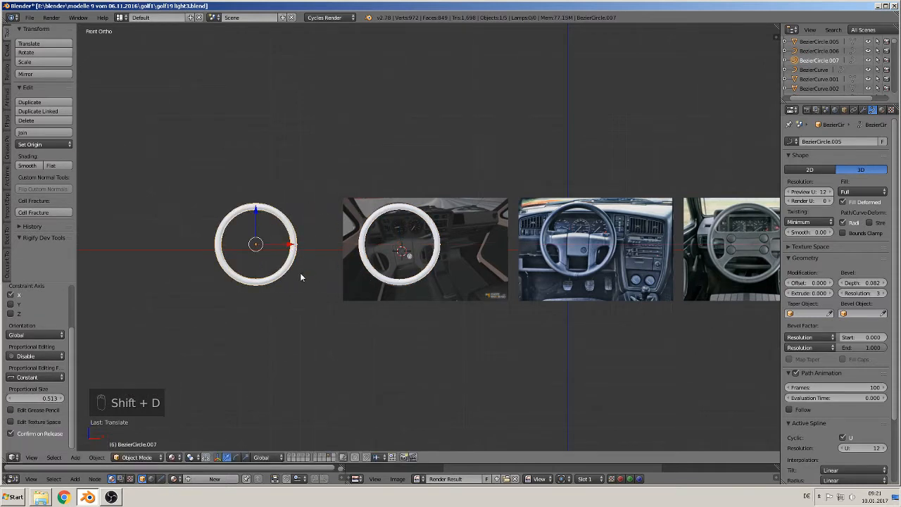
# Convert the duplicated ring from curve to mesh and check its vertices in Edit Mode
pyautogui.hotkey('alt', 'c')
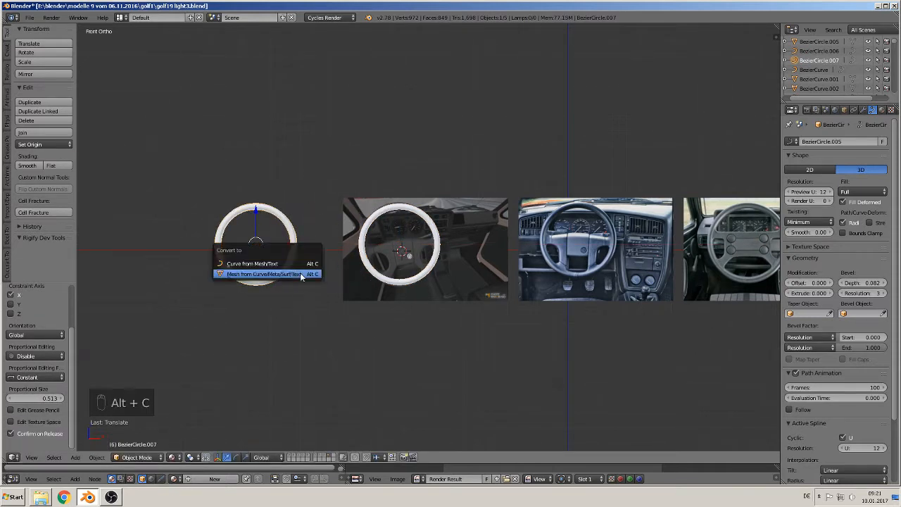
pyautogui.click(300, 273)
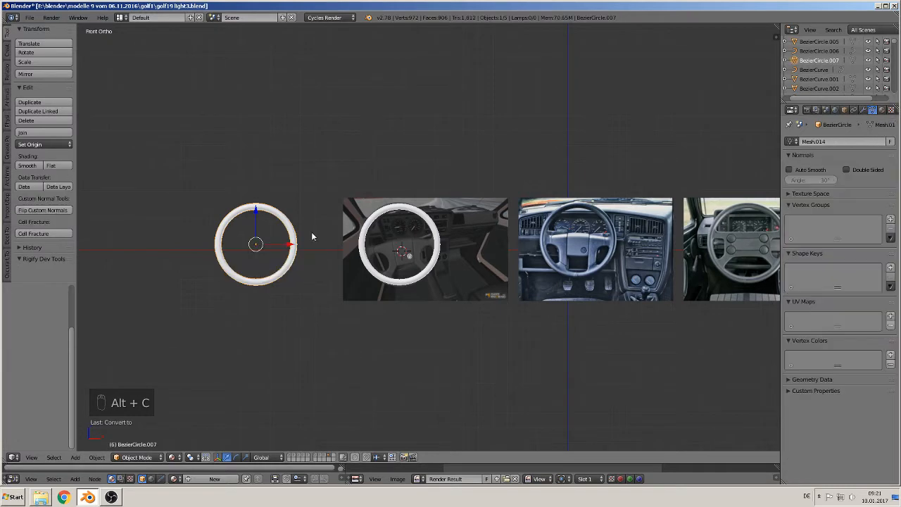
pyautogui.keyDown('shift'); pyautogui.moveTo(302, 280); pyautogui.dragTo(439, 289, button='middle'); pyautogui.keyUp('shift')
pyautogui.press('Tab')
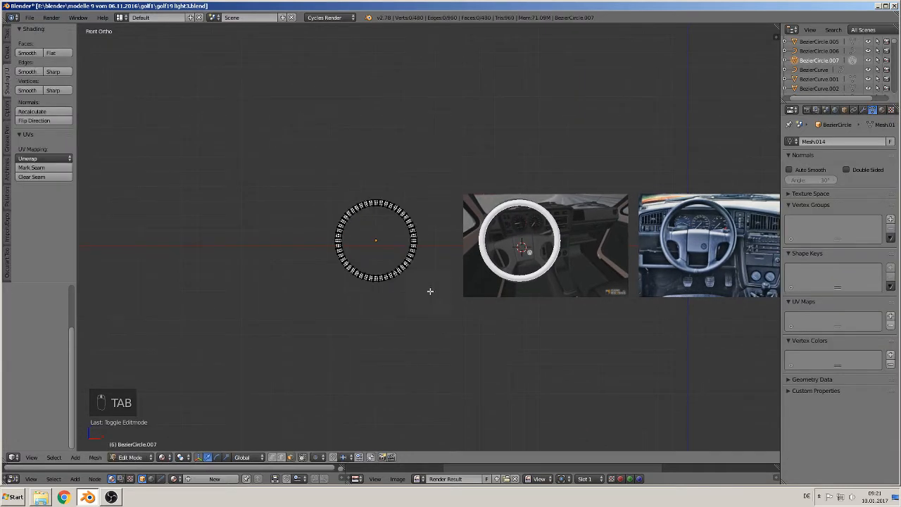
pyautogui.scroll(5, 429, 294)
pyautogui.press('Tab')
pyautogui.scroll(-4, 425, 299)
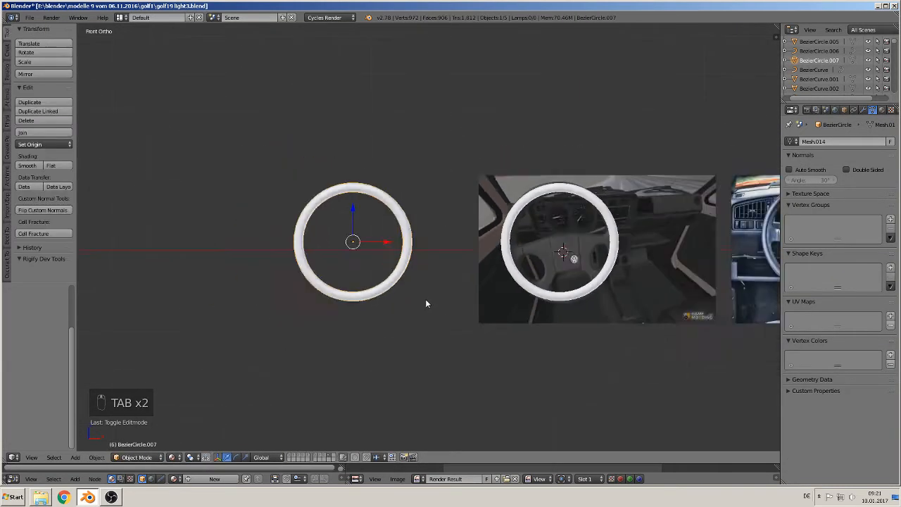
# Move the original curve ring along the X axis away from the dark reference image
pyautogui.rightClick(561, 209)
pyautogui.press('g')
pyautogui.press('x')
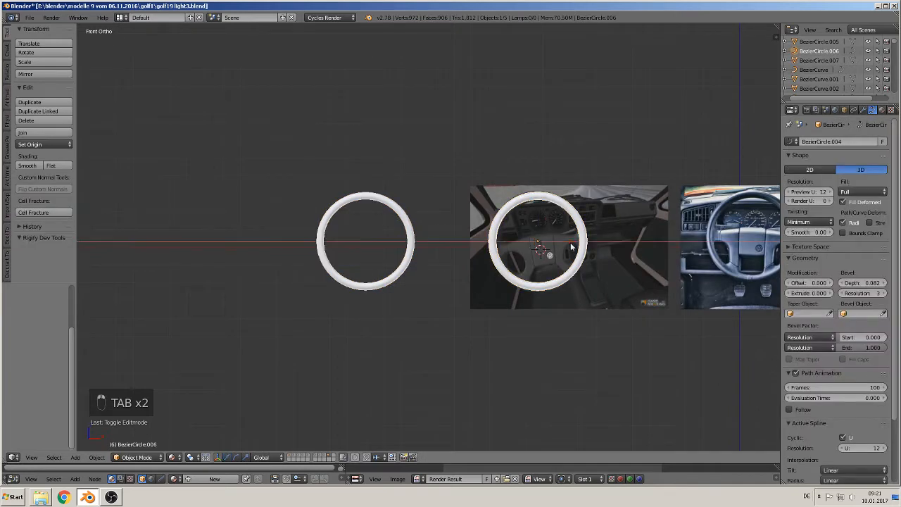
pyautogui.click(223, 232)
pyautogui.keyDown('shift'); pyautogui.moveTo(508, 313); pyautogui.dragTo(355, 304, button='middle'); pyautogui.keyUp('shift')
pyautogui.scroll(5, 354, 305)
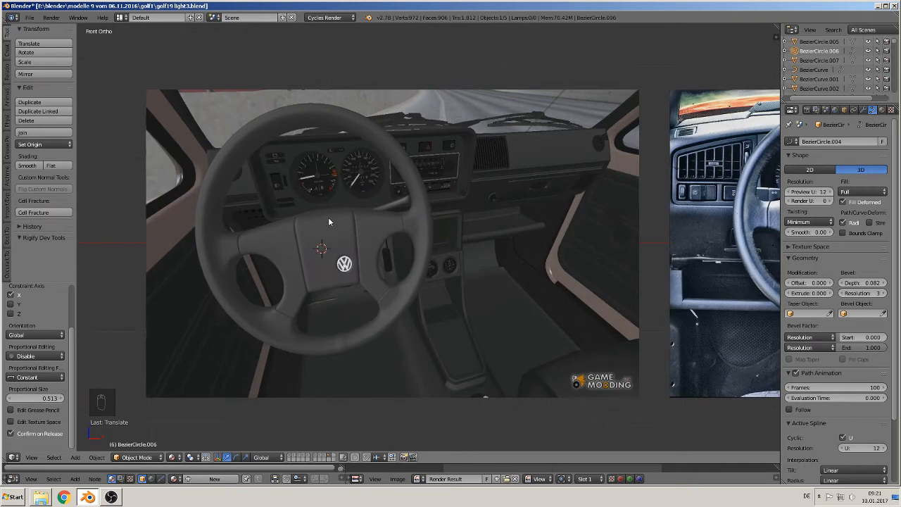
# Add a cube at the 3D cursor and scale it to about 1.9 times its width along X
pyautogui.click(75, 457)
pyautogui.click(74, 458)
pyautogui.moveTo(88, 446)
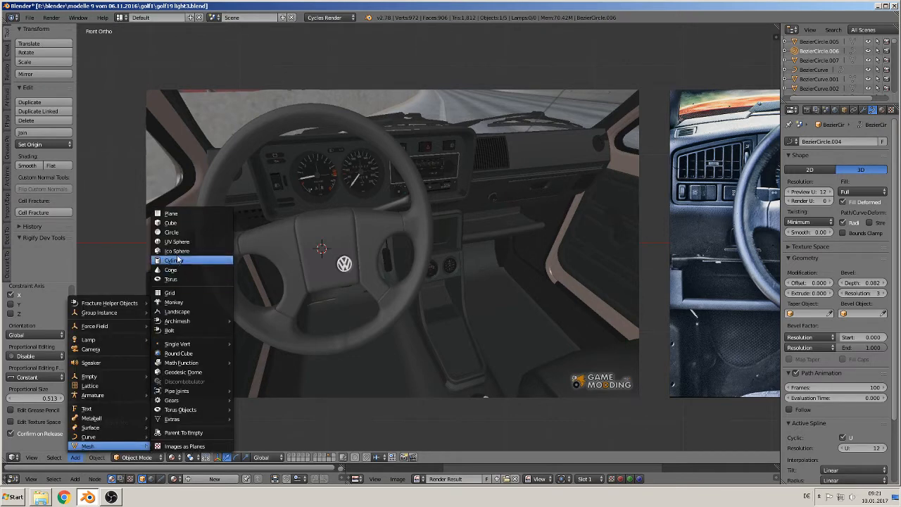
pyautogui.click(183, 223)
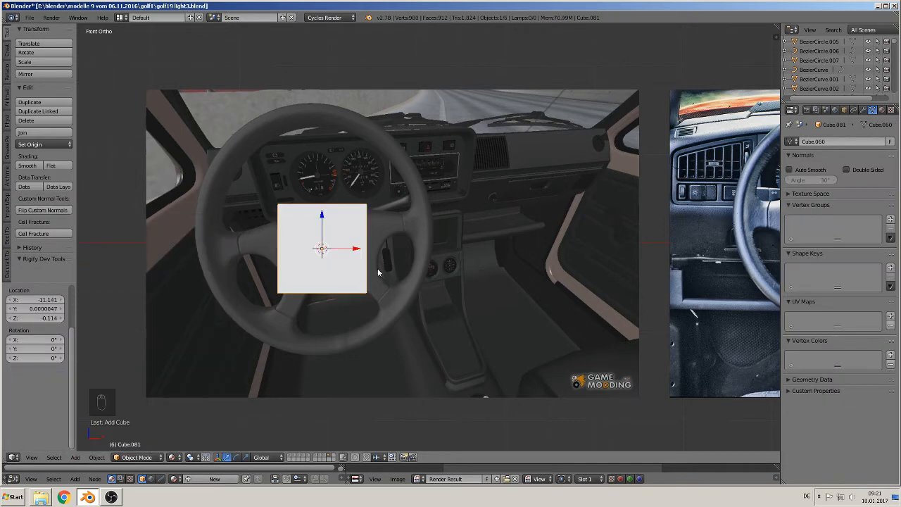
pyautogui.press('s')
pyautogui.press('x')
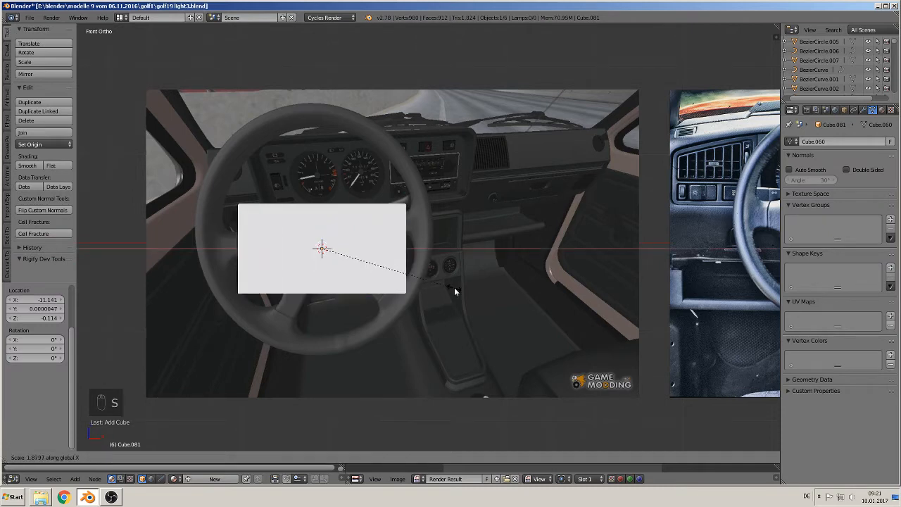
pyautogui.click(451, 289)
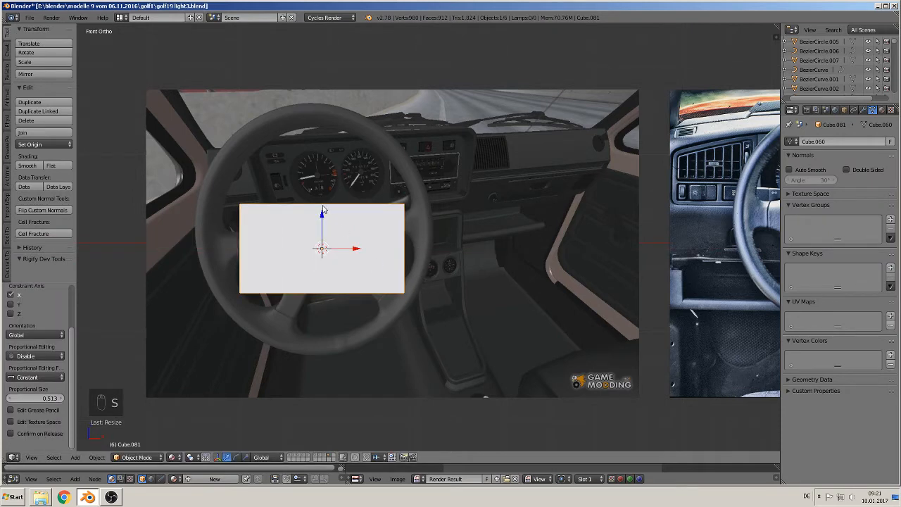
# Move the widened cube down the Z axis to just below the steering wheel in the reference image
pyautogui.moveTo(321, 210); pyautogui.dragTo(360, 328)
pyautogui.keyDown('shift'); pyautogui.moveTo(361, 328); pyautogui.dragTo(321, 161, button='middle'); pyautogui.keyUp('shift')
pyautogui.moveTo(303, 142); pyautogui.dragTo(305, 182)
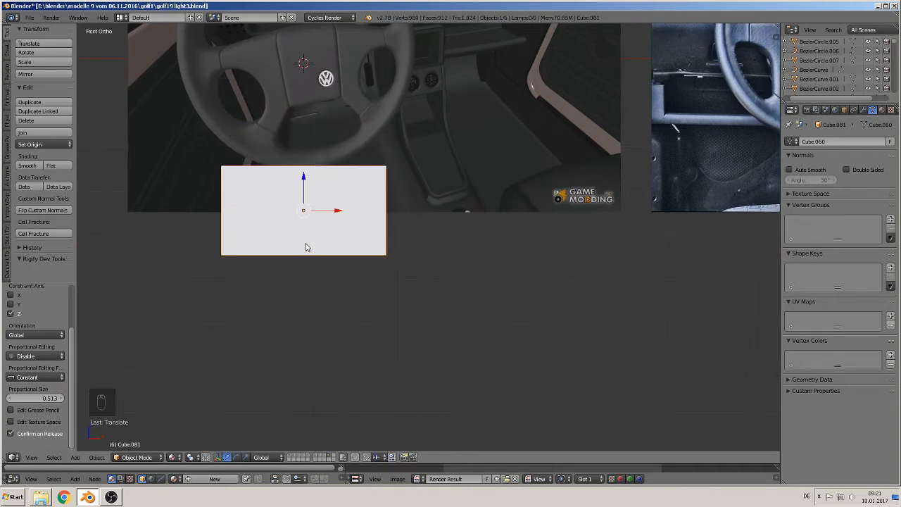
# Narrow the cube's bottom face to about half its width along X so the block tapers downward
pyautogui.moveTo(305, 249); pyautogui.dragTo(310, 234, button='middle')
pyautogui.press('Tab')
pyautogui.rightClick(317, 265)
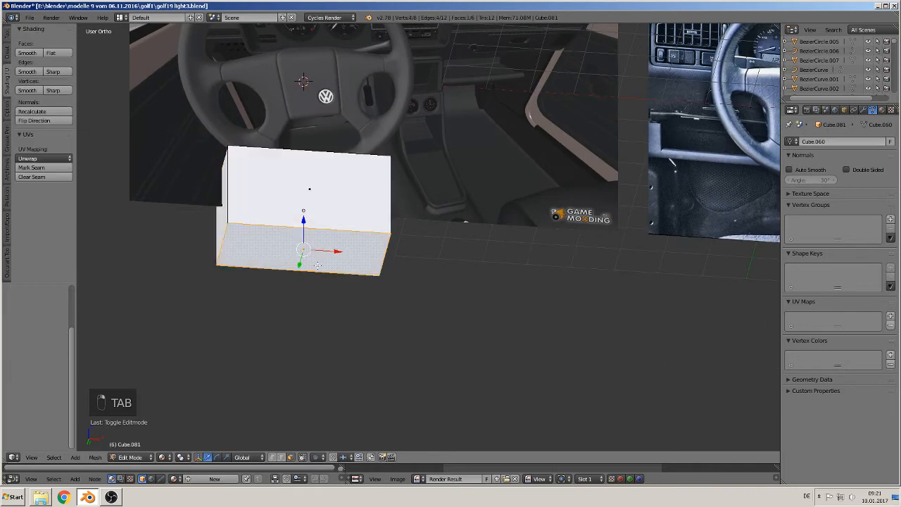
pyautogui.moveTo(353, 263); pyautogui.dragTo(326, 282, button='middle')
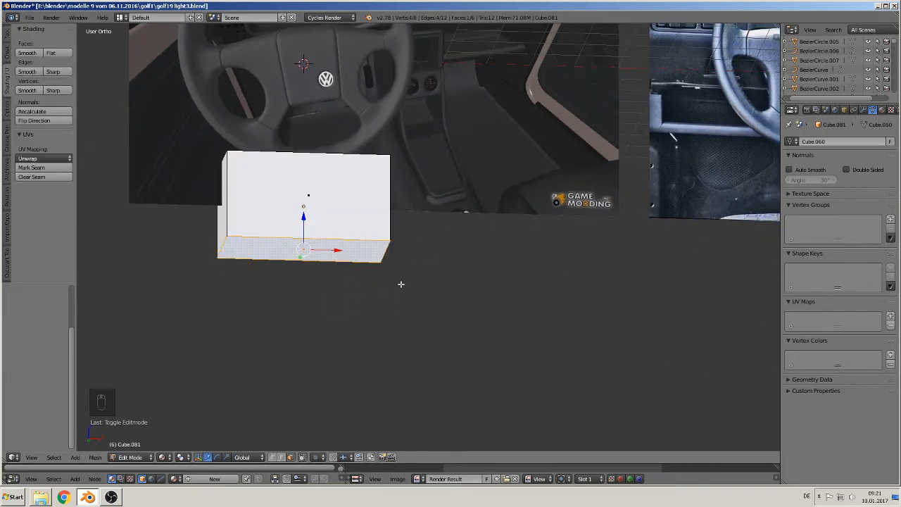
pyautogui.press('s')
pyautogui.press('x')
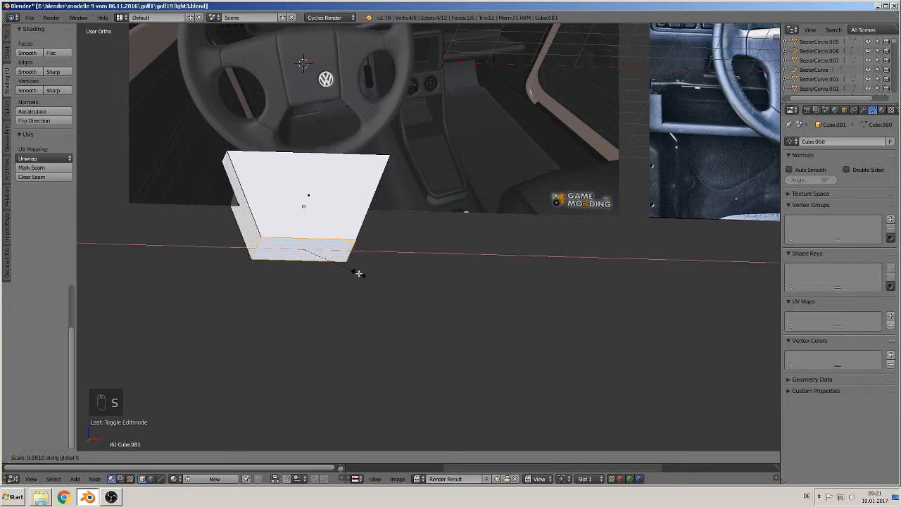
pyautogui.click(346, 276)
# Adjust the height of the tapered block's bottom face along the Z axis
pyautogui.moveTo(345, 275); pyautogui.dragTo(395, 303, button='middle')
pyautogui.moveTo(331, 274); pyautogui.dragTo(361, 281)
pyautogui.click(335, 311)
pyautogui.moveTo(340, 311); pyautogui.dragTo(341, 273)
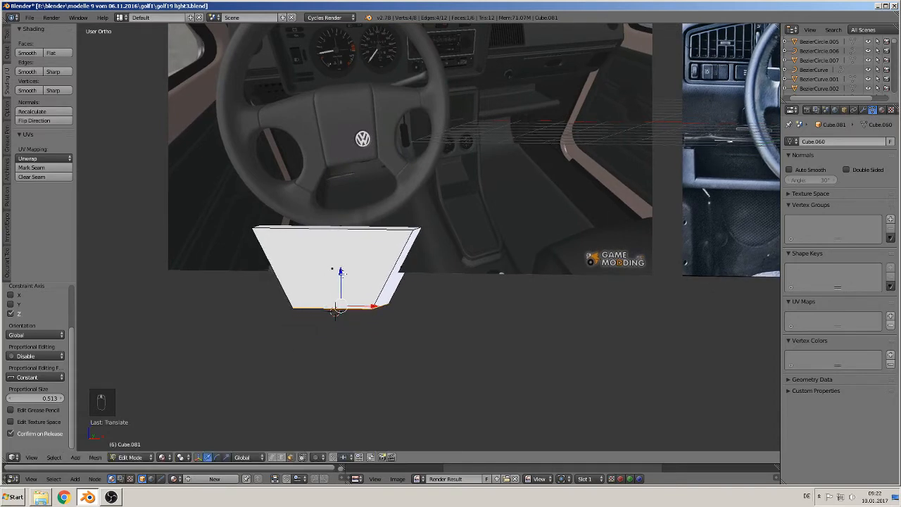
# Thin the whole tapered block in Object Mode by scaling it along Y to roughly 0.3 times its depth
pyautogui.moveTo(342, 273); pyautogui.dragTo(377, 318, button='middle')
pyautogui.press('Tab')
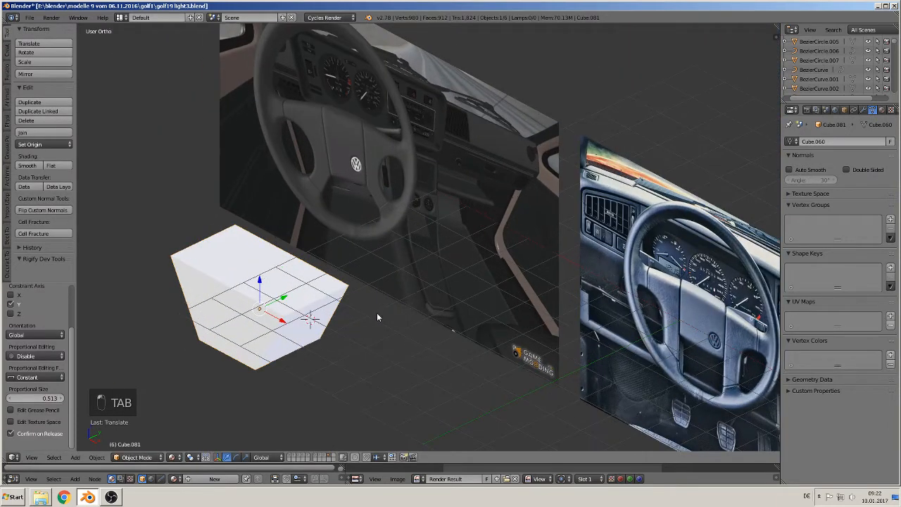
pyautogui.press('s')
pyautogui.press('y')
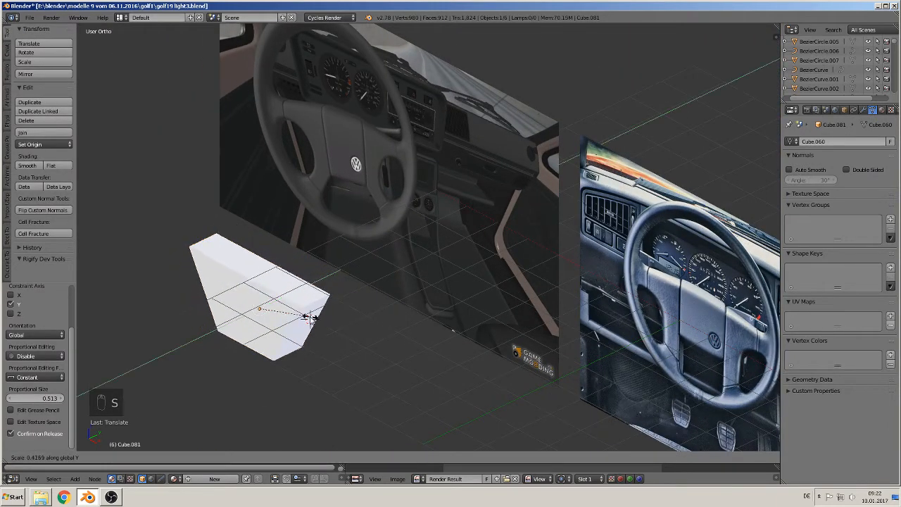
pyautogui.click(306, 315)
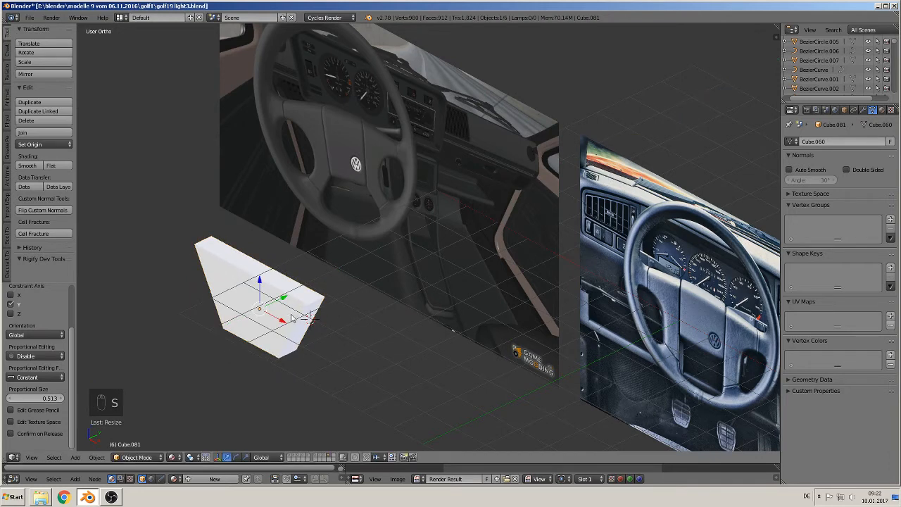
# Add a horizontal loop cut around the block and slide it toward the upper edge by a factor of about -0.58
pyautogui.moveTo(307, 315); pyautogui.dragTo(334, 301, button='middle')
pyautogui.press('KP_1')
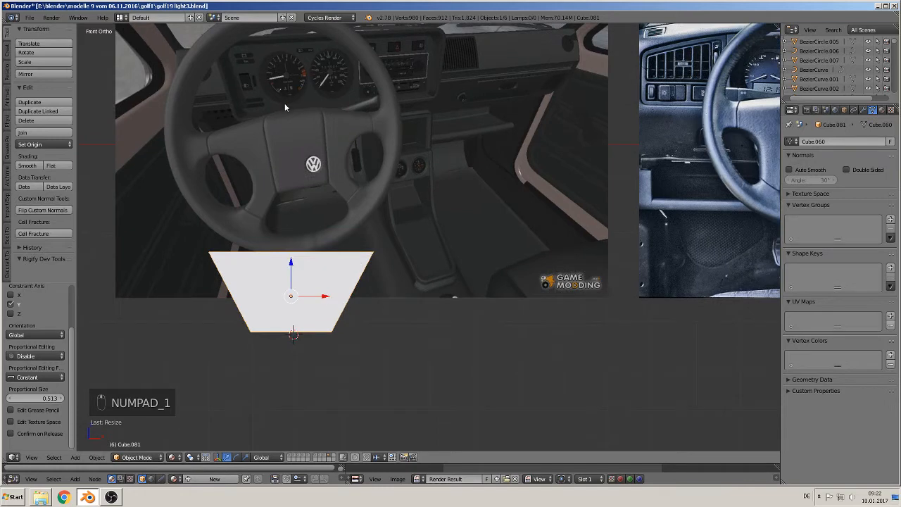
pyautogui.press('Tab')
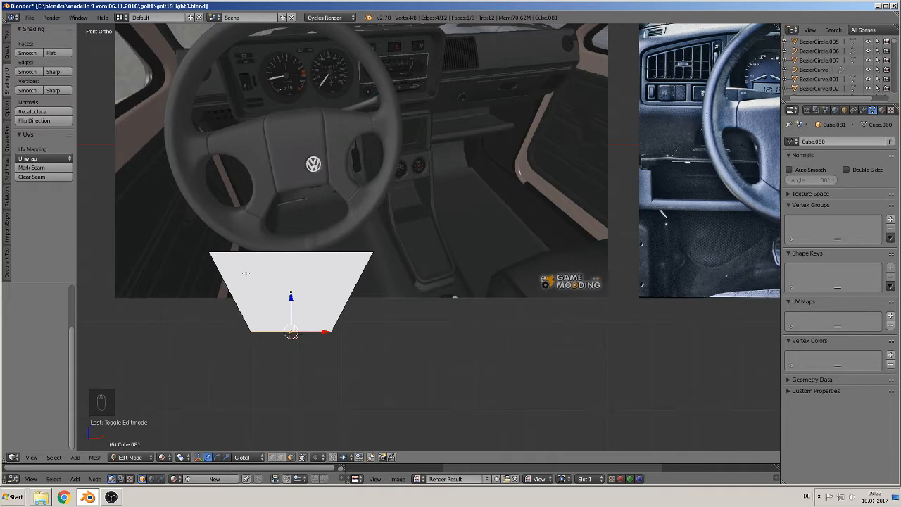
pyautogui.hotkey('ctrl', 'r')
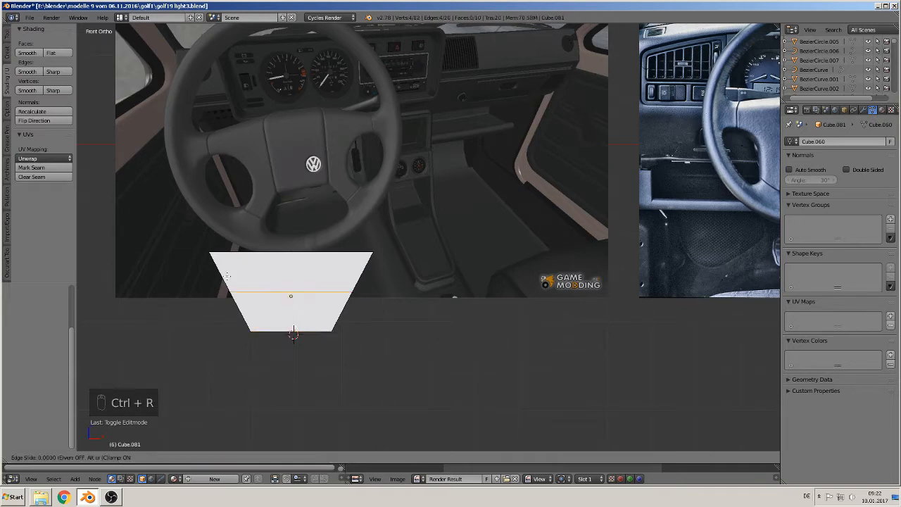
pyautogui.click(231, 278)
pyautogui.click(228, 247)
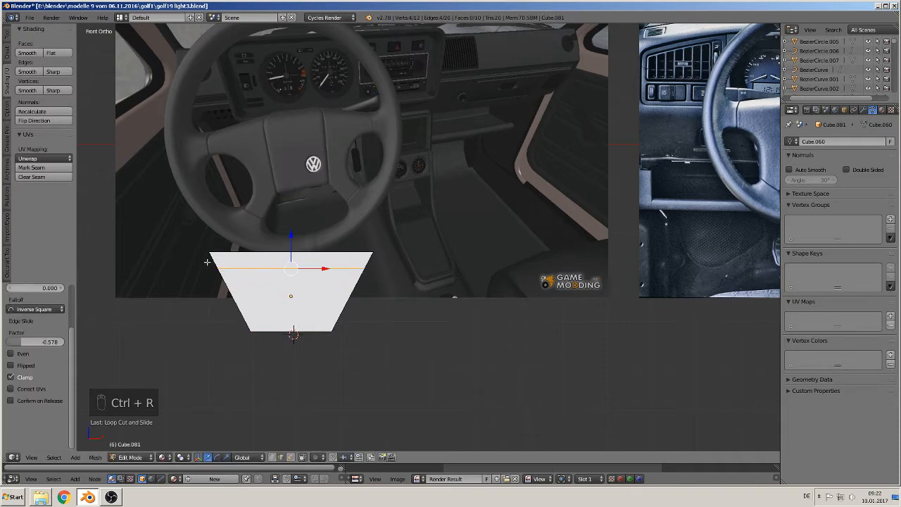
# Add three vertical loop cuts to the block, one at the centre and one halfway across each side
pyautogui.moveTo(367, 260); pyautogui.dragTo(417, 302, button='middle')
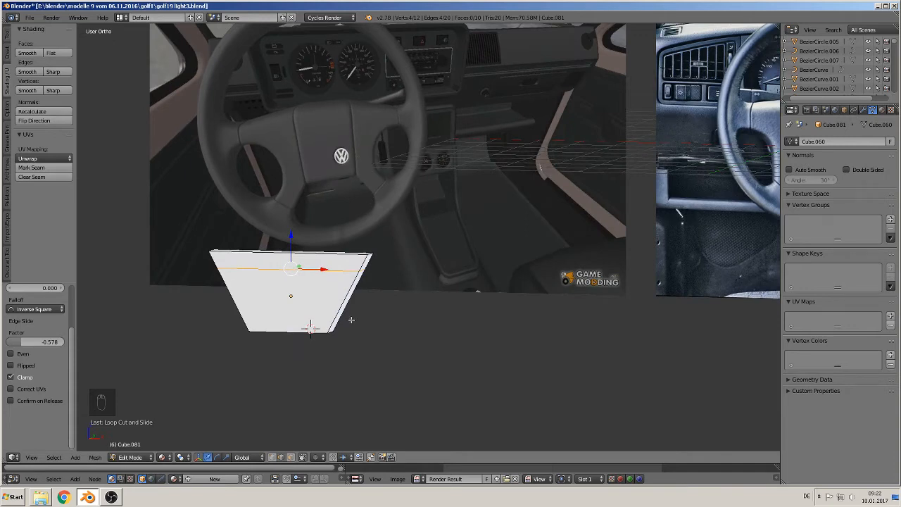
pyautogui.moveTo(322, 338); pyautogui.dragTo(348, 335, button='middle')
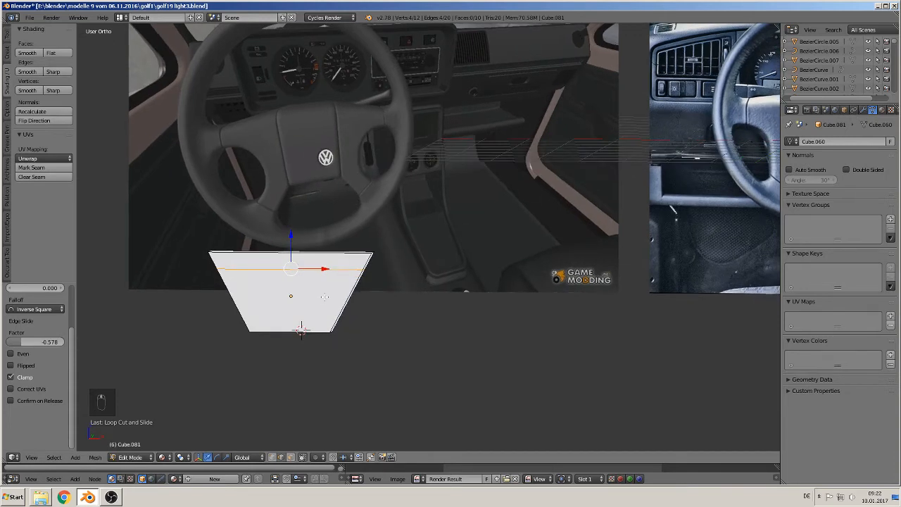
pyautogui.hotkey('ctrl', 'r')
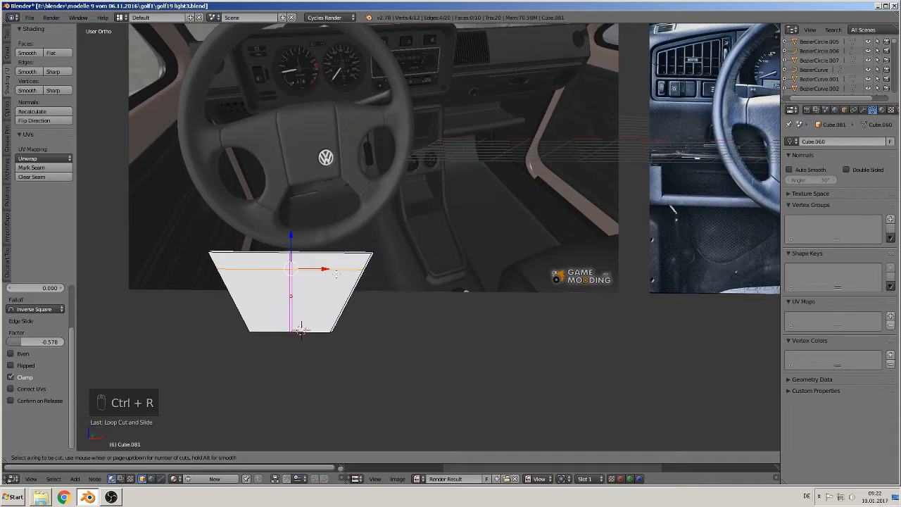
pyautogui.click(300, 328)
pyautogui.rightClick(337, 274)
pyautogui.hotkey('ctrl', 'r')
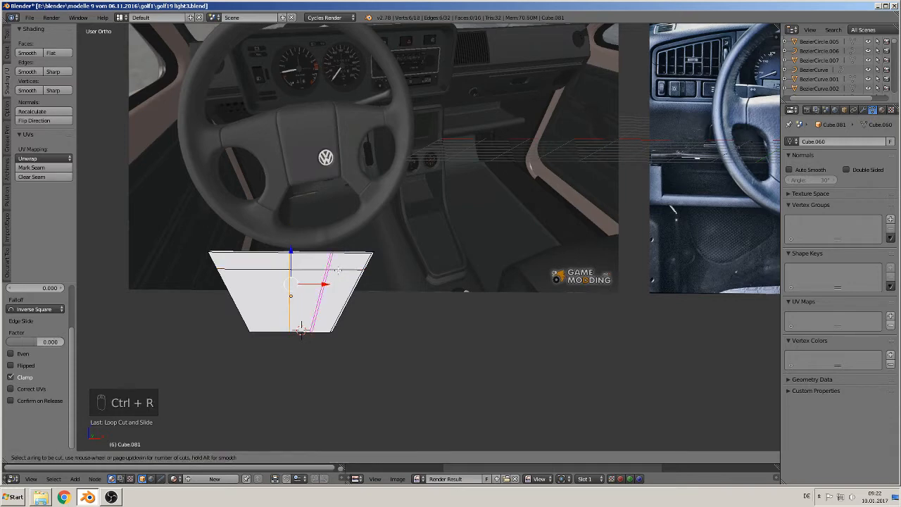
pyautogui.click(336, 274)
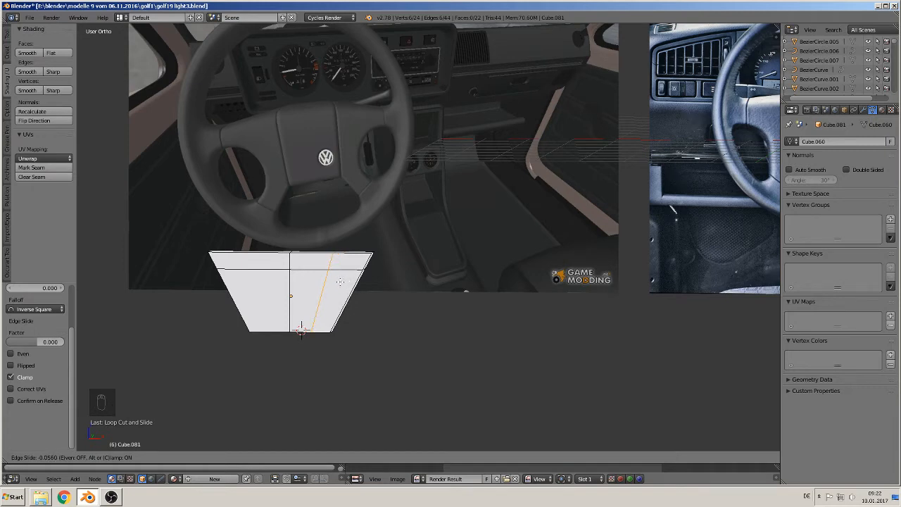
pyautogui.click(338, 282)
pyautogui.hotkey('ctrl', 'r')
pyautogui.click(249, 277)
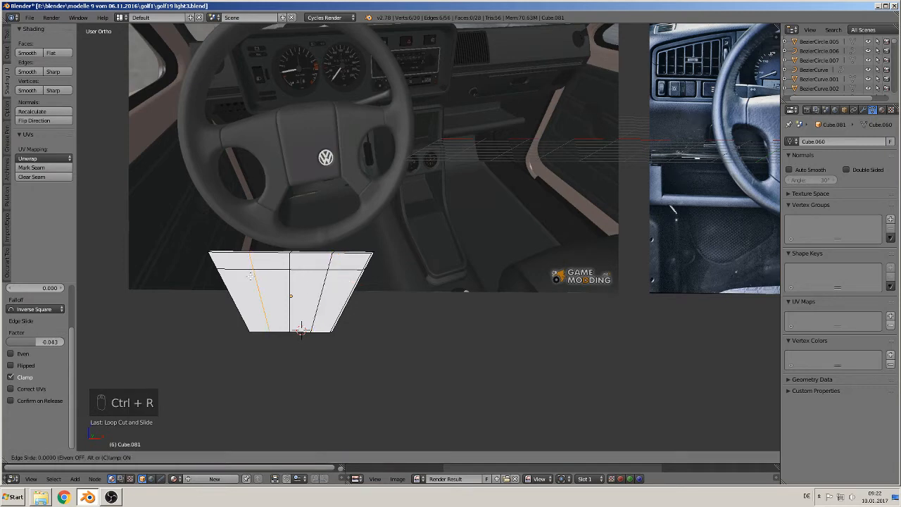
pyautogui.rightClick(249, 277)
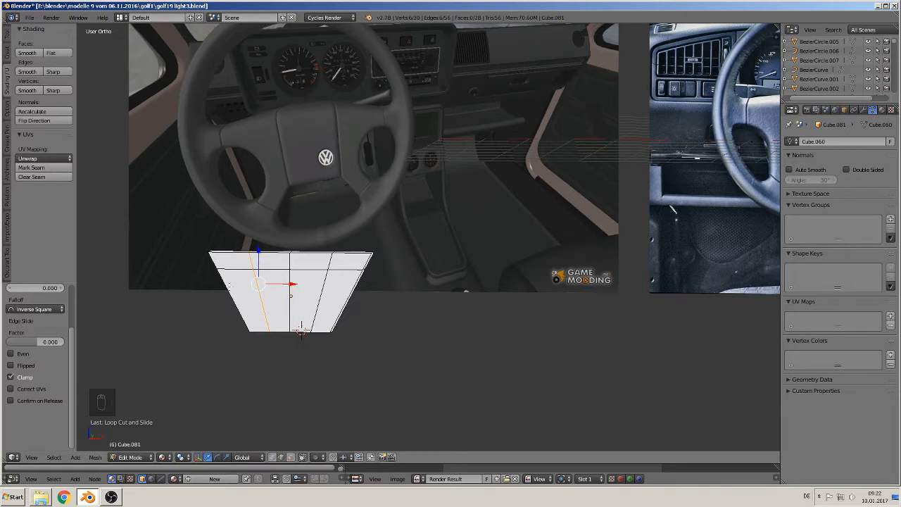
# Allow vertex selection through the mesh and raise the three middle pairs of upper-edge vertices slightly along Z
pyautogui.click(271, 457)
pyautogui.click(303, 457)
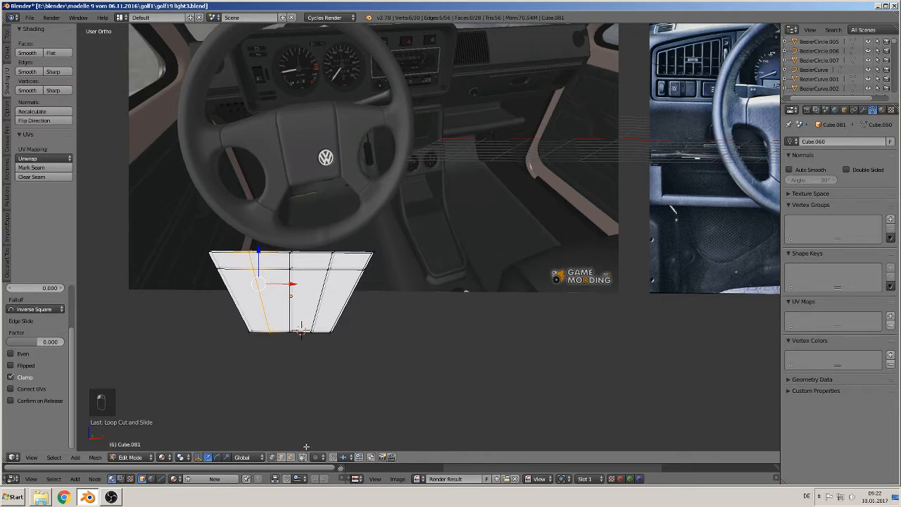
pyautogui.press('KP_1')
pyautogui.scroll(1, 289, 346)
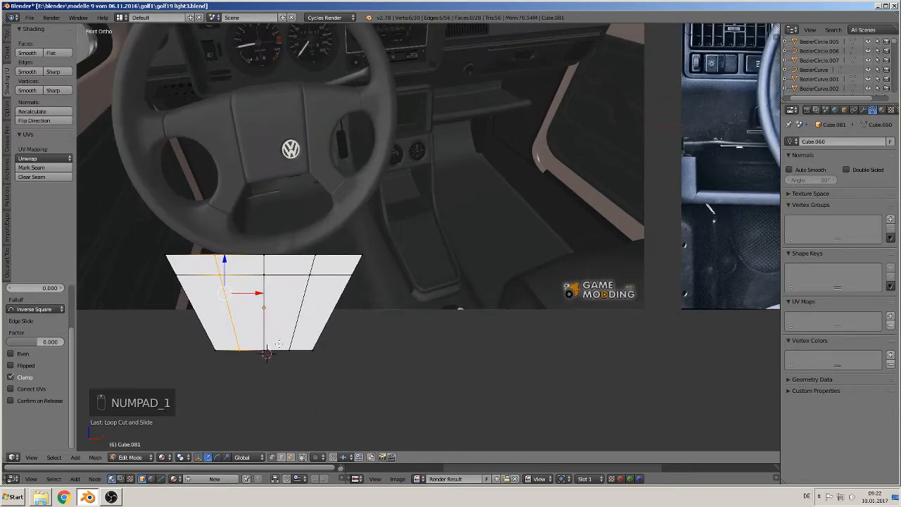
pyautogui.press('a')
pyautogui.press('a')
pyautogui.press('c')
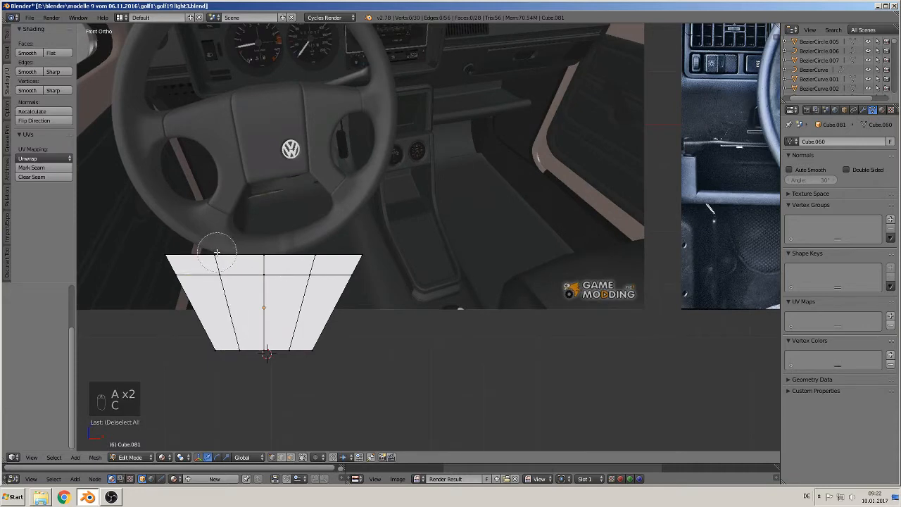
pyautogui.moveTo(216, 249); pyautogui.dragTo(307, 246)
pyautogui.rightClick(306, 246)
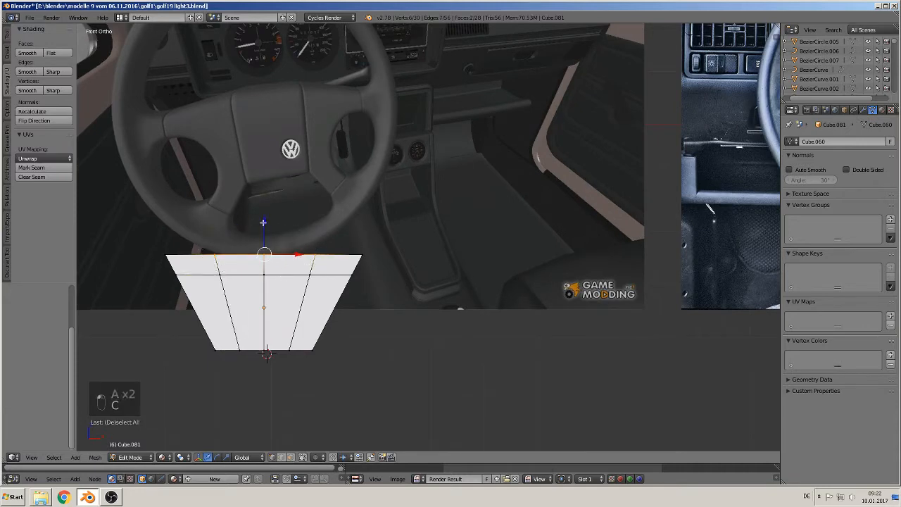
pyautogui.moveTo(264, 225); pyautogui.dragTo(267, 219)
# Raise only the centre pair of upper-edge vertices a little further along Z to arch the block's upper edge
pyautogui.press('a')
pyautogui.press('c')
pyautogui.click(268, 245)
pyautogui.rightClick(267, 245)
# Extrude the small upper side face at the block's right end outward by about 0.81 to form an arm
pyautogui.keyDown('shift'); pyautogui.moveTo(328, 290); pyautogui.dragTo(386, 290, button='middle'); pyautogui.keyUp('shift')
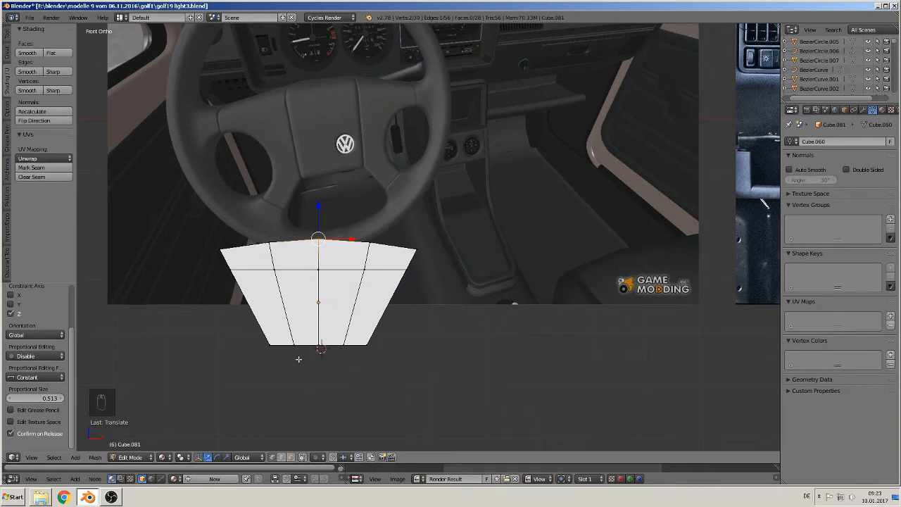
pyautogui.click(291, 457)
pyautogui.moveTo(363, 381); pyautogui.dragTo(313, 392, button='middle')
pyautogui.rightClick(404, 266)
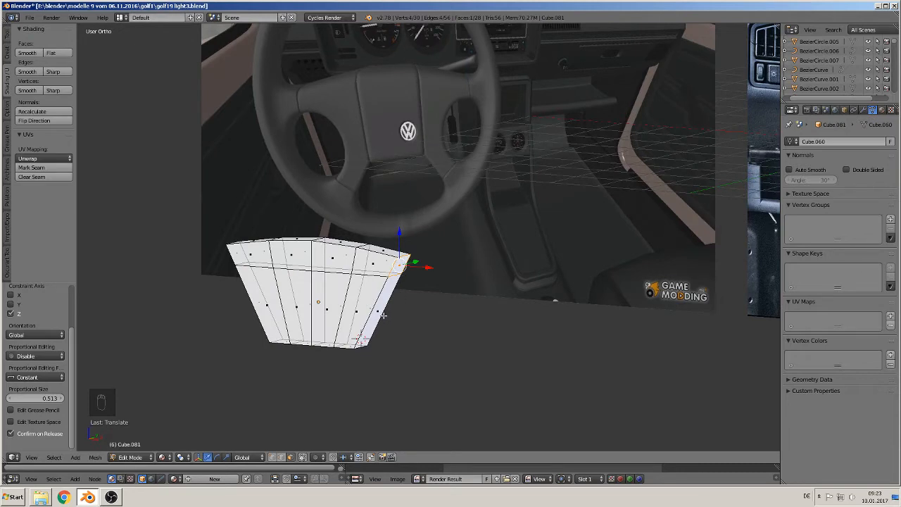
pyautogui.moveTo(408, 316); pyautogui.dragTo(441, 313, button='middle')
pyautogui.press('e')
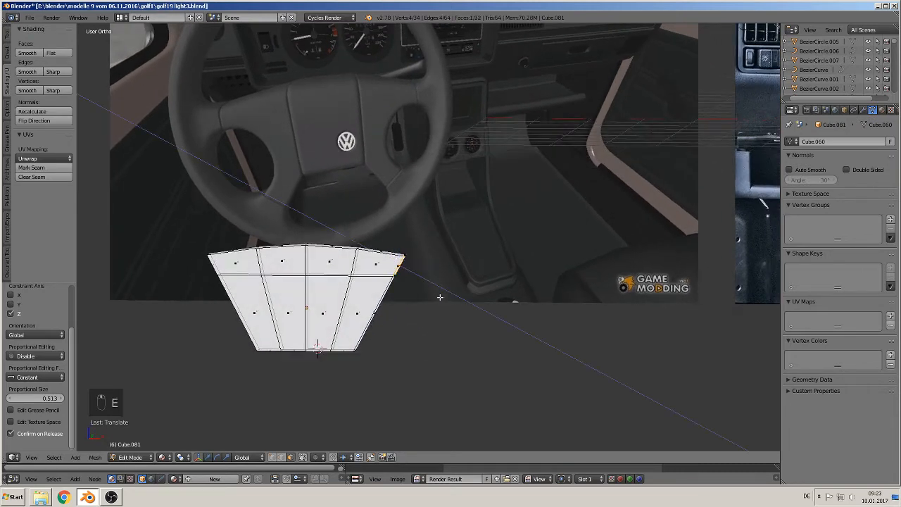
pyautogui.click(475, 317)
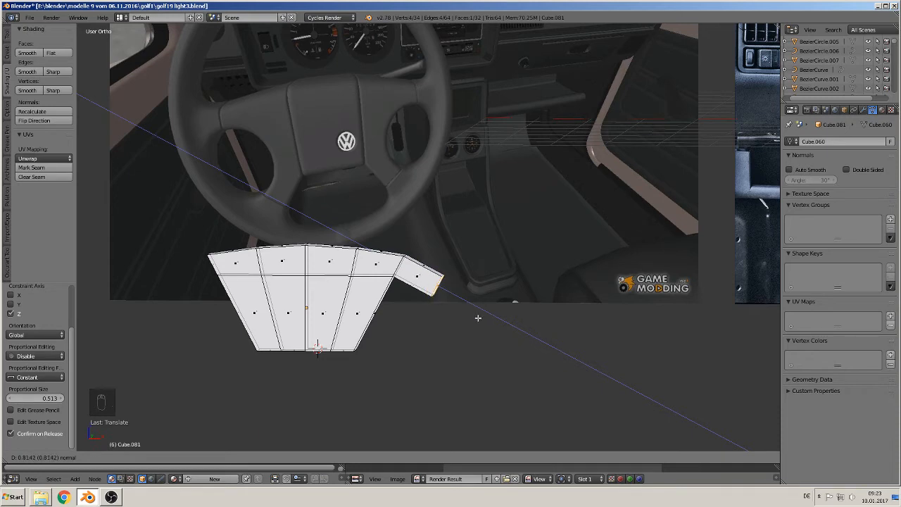
# Extrude the matching upper side face at the block's left end outward by about 0.87
pyautogui.moveTo(477, 317); pyautogui.dragTo(203, 314, button='middle')
pyautogui.rightClick(232, 276)
pyautogui.press('e')
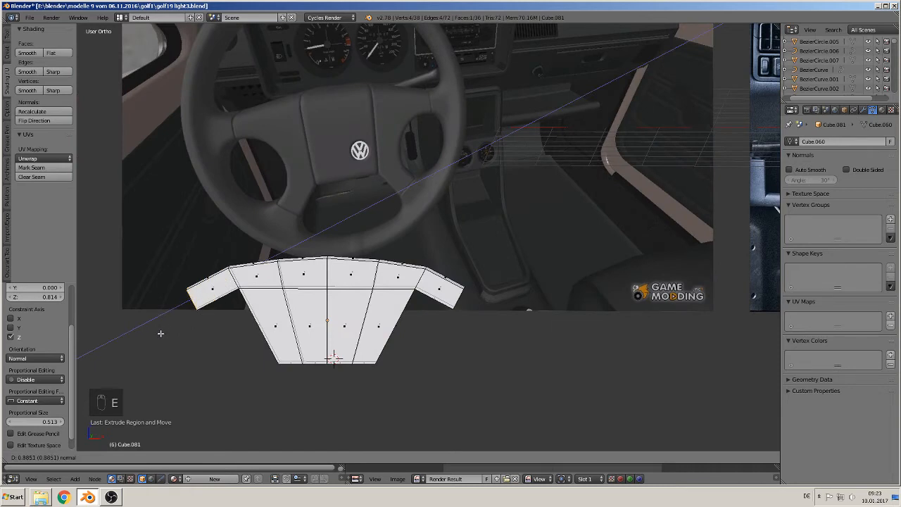
pyautogui.click(162, 332)
# Try extruding the leftmost underside face of the block downward by about 0.58 and again, and undo the extrusions
pyautogui.moveTo(271, 345); pyautogui.dragTo(274, 327, button='middle')
pyautogui.keyDown('shift'); pyautogui.moveTo(290, 366); pyautogui.dragTo(300, 334, button='middle'); pyautogui.keyUp('shift')
pyautogui.rightClick(299, 288)
pyautogui.press('e')
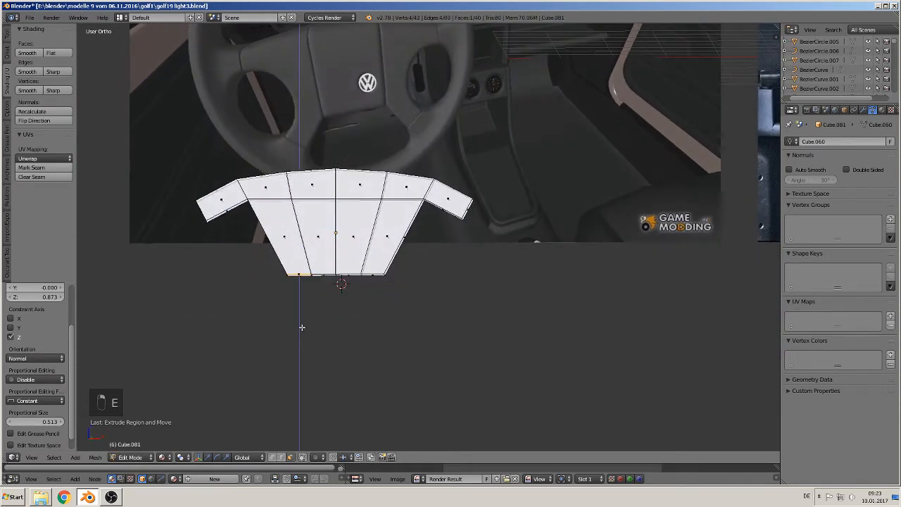
pyautogui.click(306, 355)
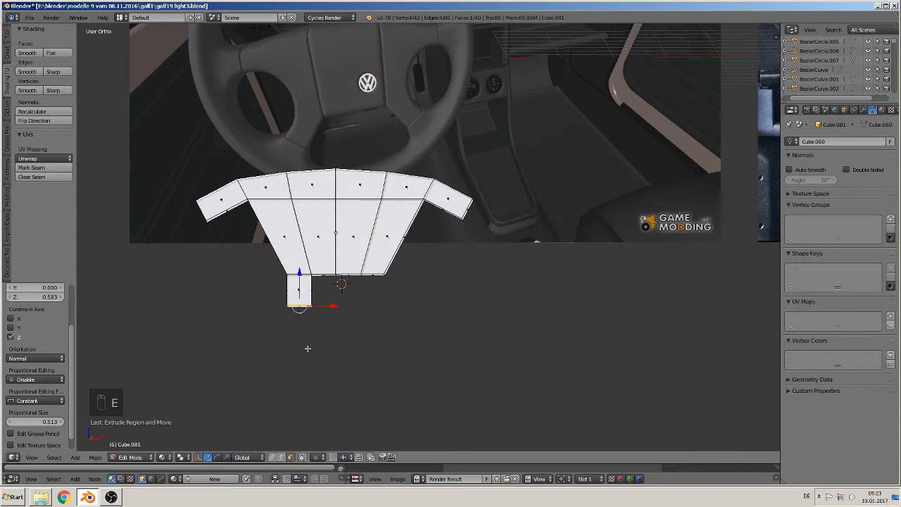
pyautogui.press('e')
pyautogui.click(307, 351)
pyautogui.hotkey('ctrl', 'z')
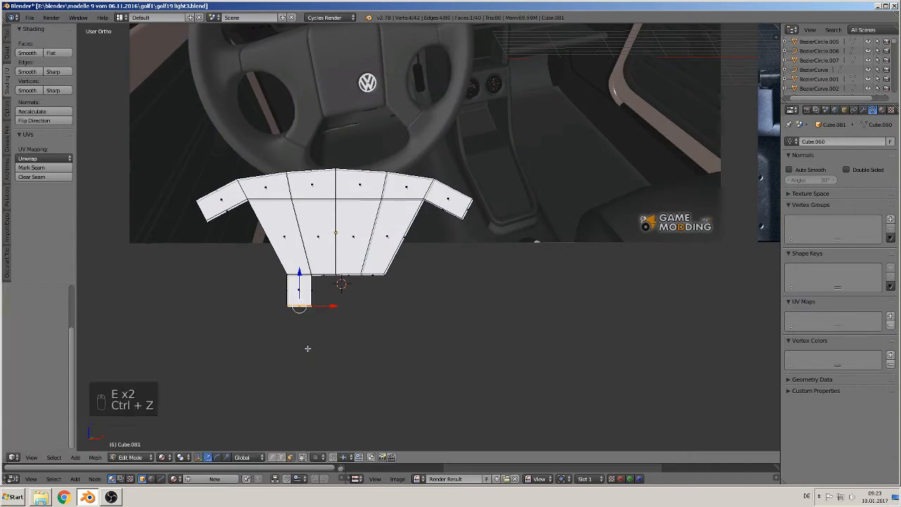
pyautogui.hotkey('ctrl', 'z')
pyautogui.hotkey('ctrl', 'z')
# Extrude the leftmost underside face straight down along Z to form a short leg
pyautogui.moveTo(299, 242); pyautogui.dragTo(299, 281)
pyautogui.hotkey('ctrl', 'z')
pyautogui.press('e')
pyautogui.click(294, 251)
# Extrude the rightmost underside face straight down along Z to form a second leg matching the left one
pyautogui.rightClick(373, 274)
pyautogui.press('e')
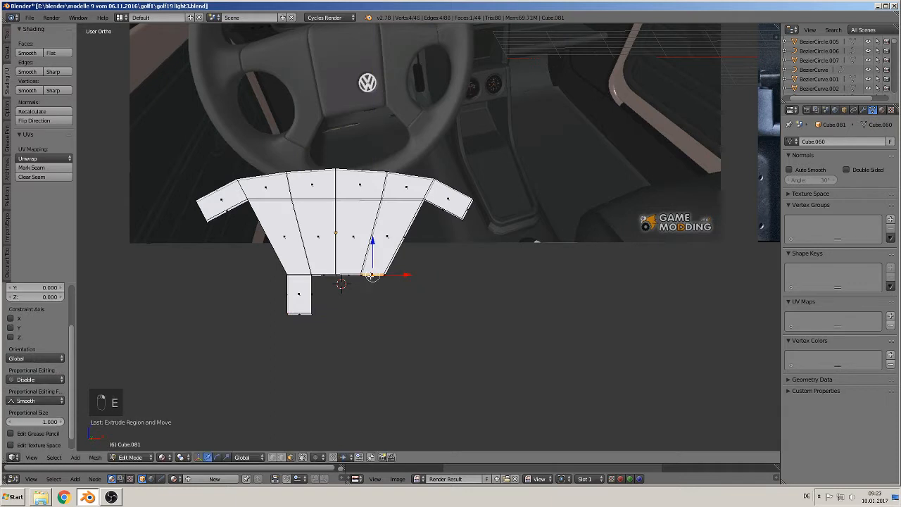
pyautogui.moveTo(371, 243); pyautogui.dragTo(372, 280)
# Move the lower end faces of both legs outward along X so the legs splay apart symmetrically
pyautogui.moveTo(382, 281); pyautogui.dragTo(390, 294, button='middle')
pyautogui.keyDown('shift'); pyautogui.moveTo(413, 235); pyautogui.dragTo(415, 322, button='middle'); pyautogui.keyUp('shift')
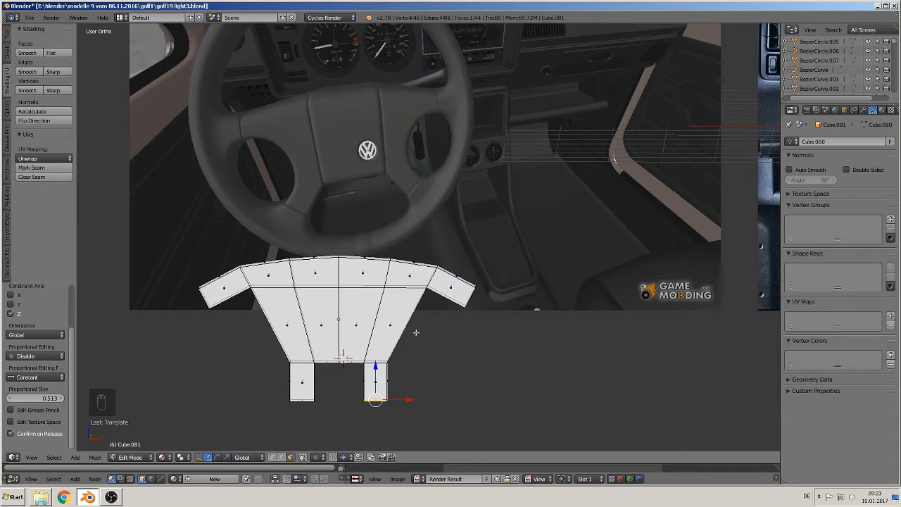
pyautogui.moveTo(405, 399); pyautogui.dragTo(427, 399)
pyautogui.rightClick(302, 402)
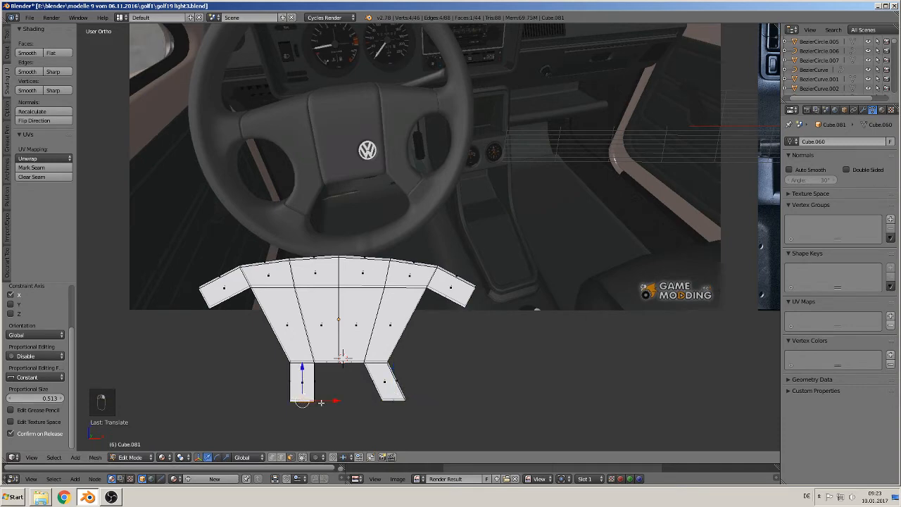
pyautogui.moveTo(321, 403); pyautogui.dragTo(299, 402)
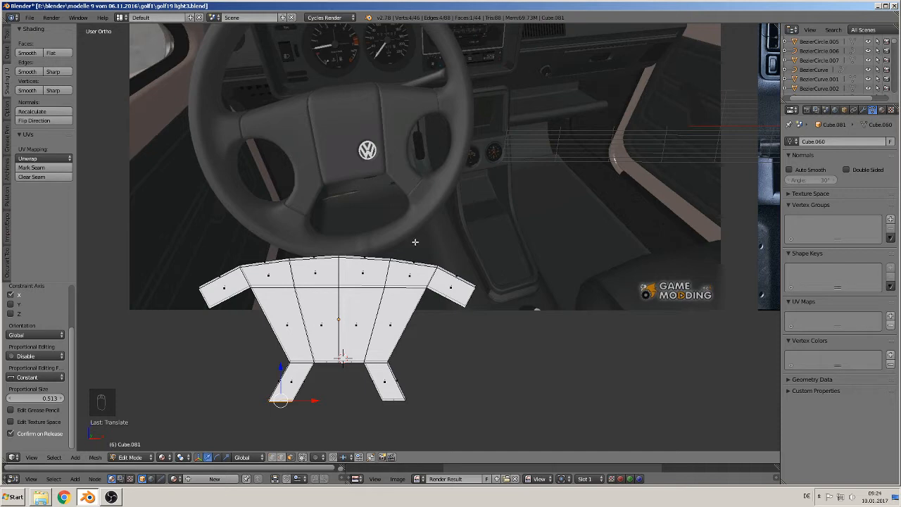
# Extrude the right arm's end face outward by about 0.32 and scale it up to about 1.8 times its size
pyautogui.moveTo(507, 344); pyautogui.dragTo(483, 337, button='middle')
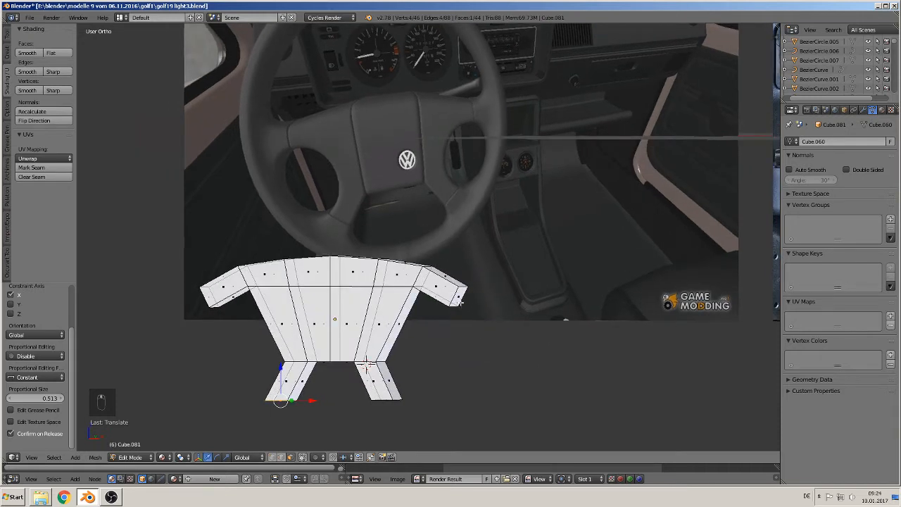
pyautogui.rightClick(483, 332)
pyautogui.moveTo(482, 330); pyautogui.dragTo(511, 328, button='middle')
pyautogui.press('e')
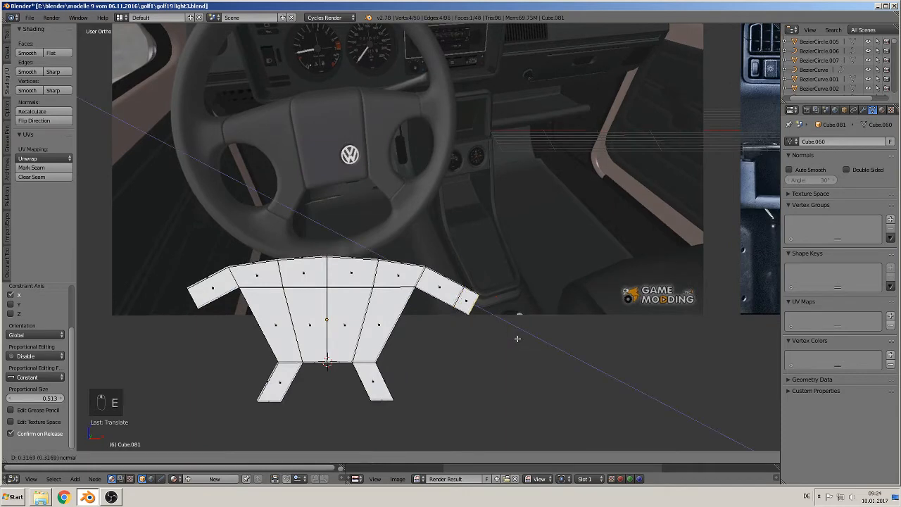
pyautogui.click(517, 339)
pyautogui.press('s')
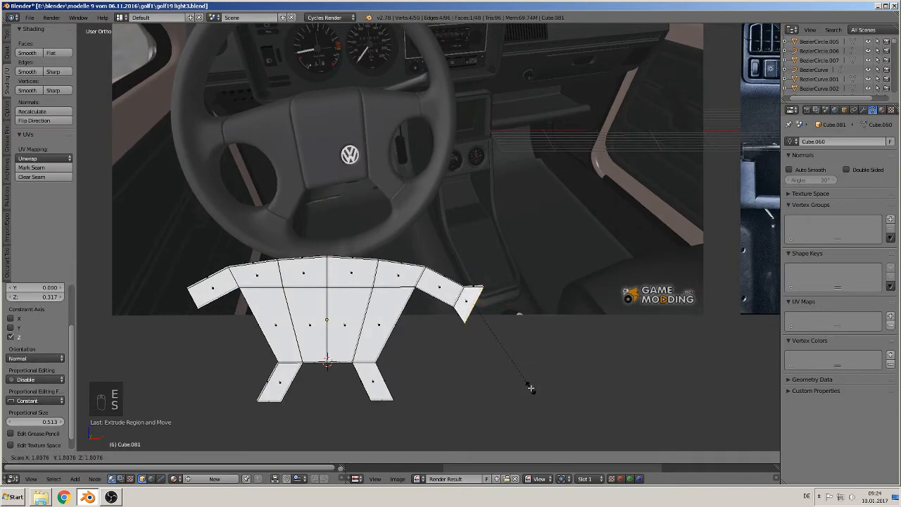
pyautogui.click(530, 387)
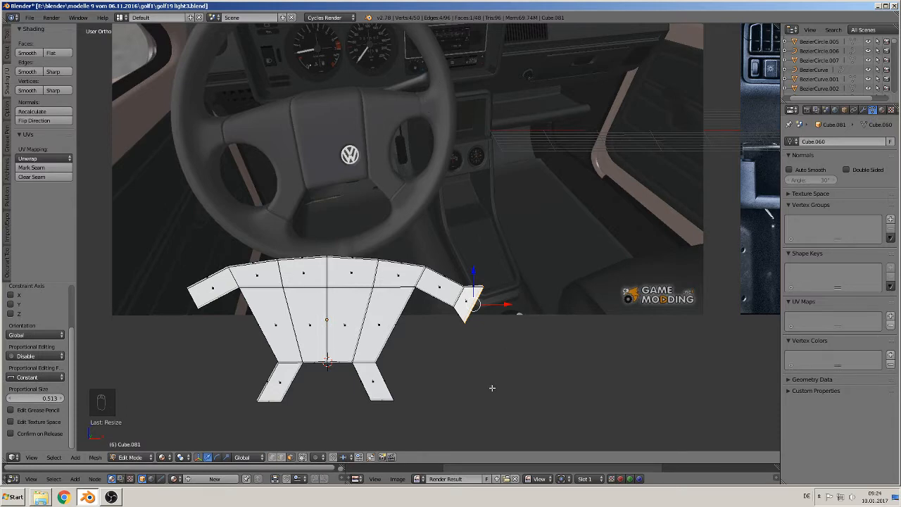
# Extrude the left arm's end face outward by about 0.38 and scale it up to about 1.8 times its size
pyautogui.keyDown('shift'); pyautogui.moveTo(435, 419); pyautogui.dragTo(483, 352, button='middle'); pyautogui.keyUp('shift')
pyautogui.moveTo(250, 267); pyautogui.dragTo(302, 269, button='middle')
pyautogui.rightClick(269, 224)
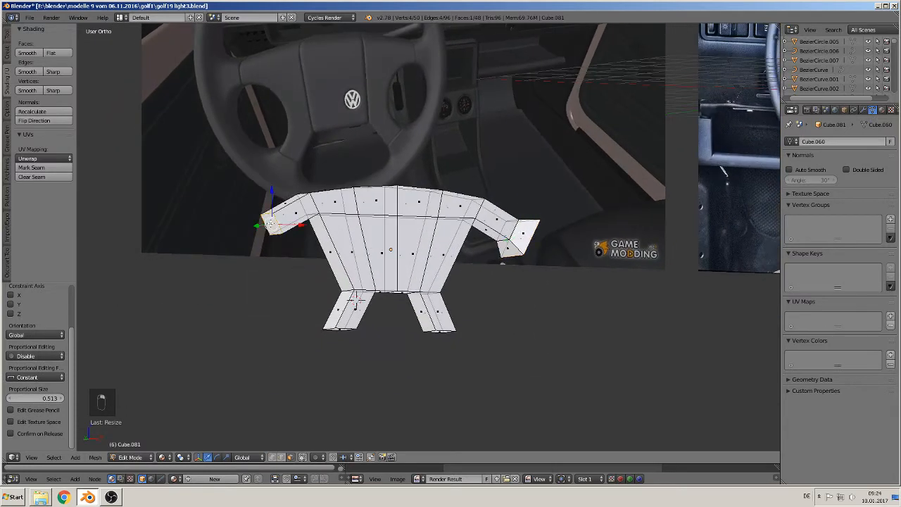
pyautogui.moveTo(269, 224); pyautogui.dragTo(223, 292, button='middle')
pyautogui.press('e')
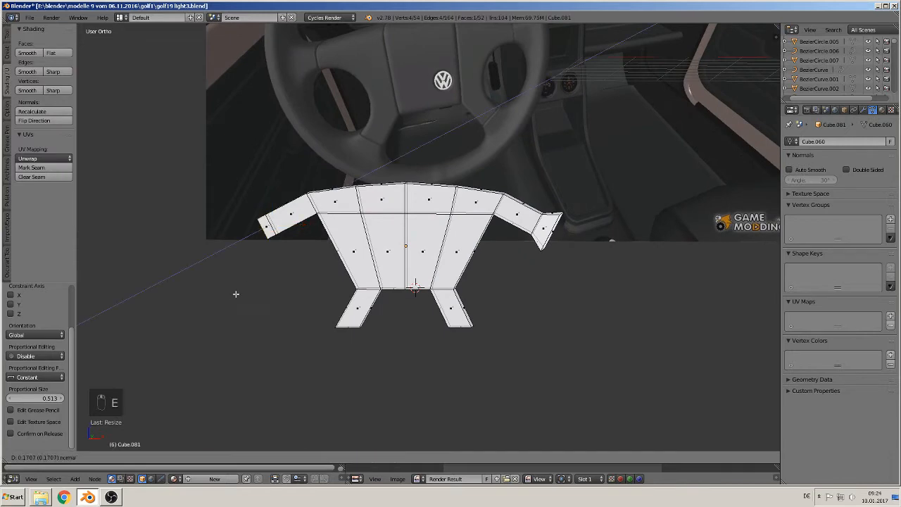
pyautogui.click(228, 298)
pyautogui.press('s')
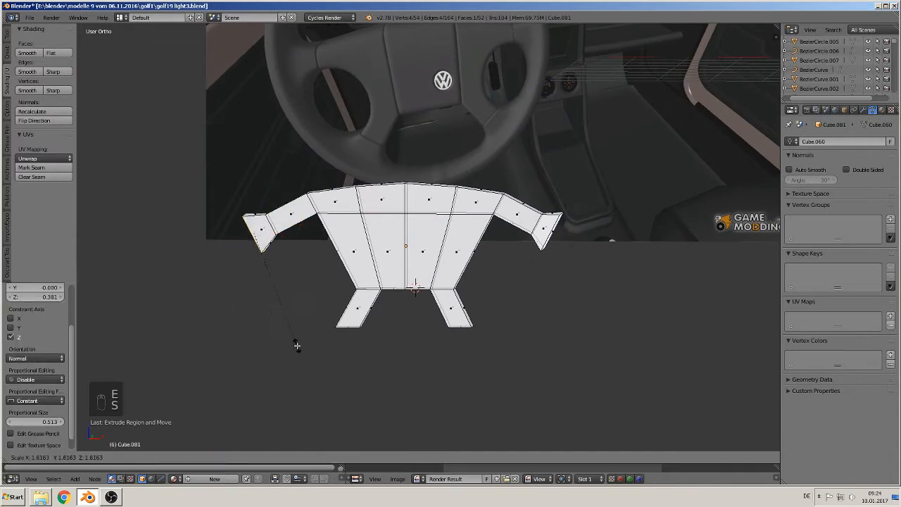
pyautogui.click(297, 346)
# Extrude the left leg's bottom face downward and enlarge it into a flared foot offset slightly outward along X
pyautogui.moveTo(330, 348); pyautogui.dragTo(365, 363, button='middle')
pyautogui.scroll(-1, 339, 327)
pyautogui.rightClick(357, 313)
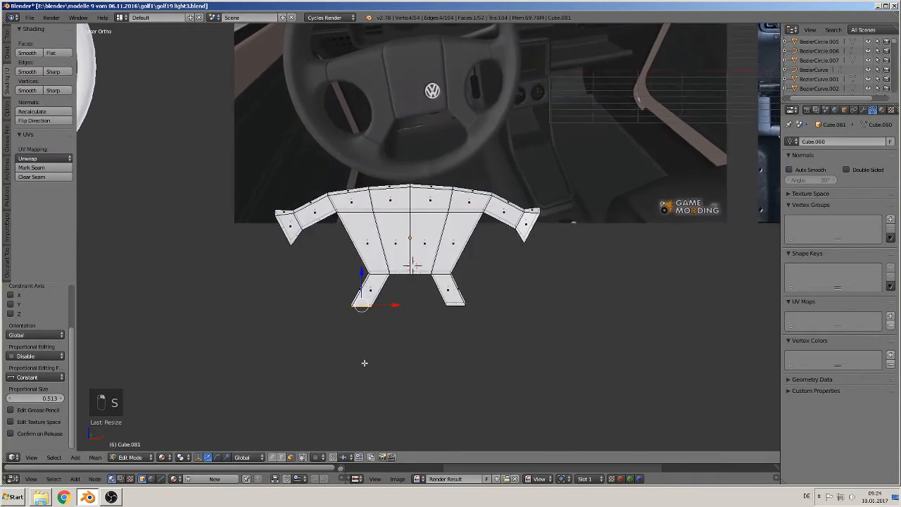
pyautogui.press('e')
pyautogui.rightClick(358, 357)
pyautogui.moveTo(363, 285); pyautogui.dragTo(392, 327)
pyautogui.press('s')
pyautogui.click(433, 358)
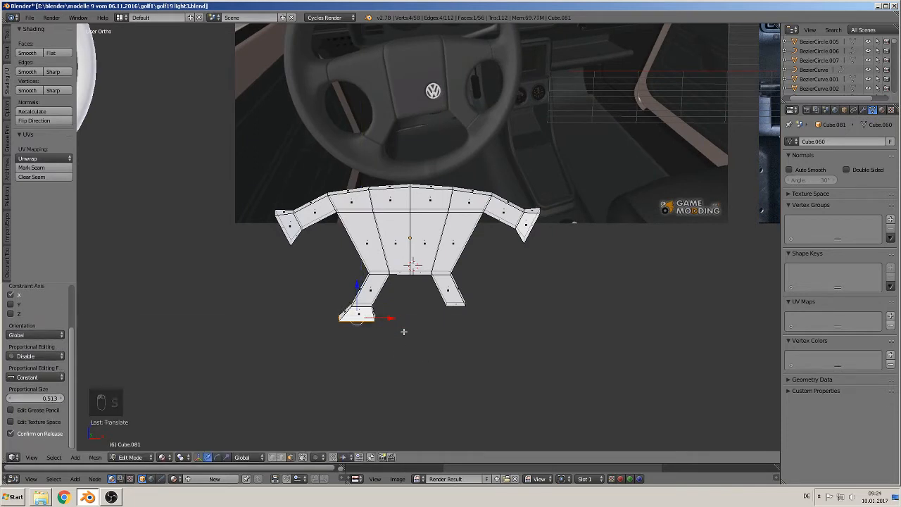
# Extrude the right leg's bottom face down along Z and scale it up to about 1.6 times its size
pyautogui.moveTo(442, 313); pyautogui.dragTo(458, 346, button='middle')
pyautogui.rightClick(453, 307)
pyautogui.press('e')
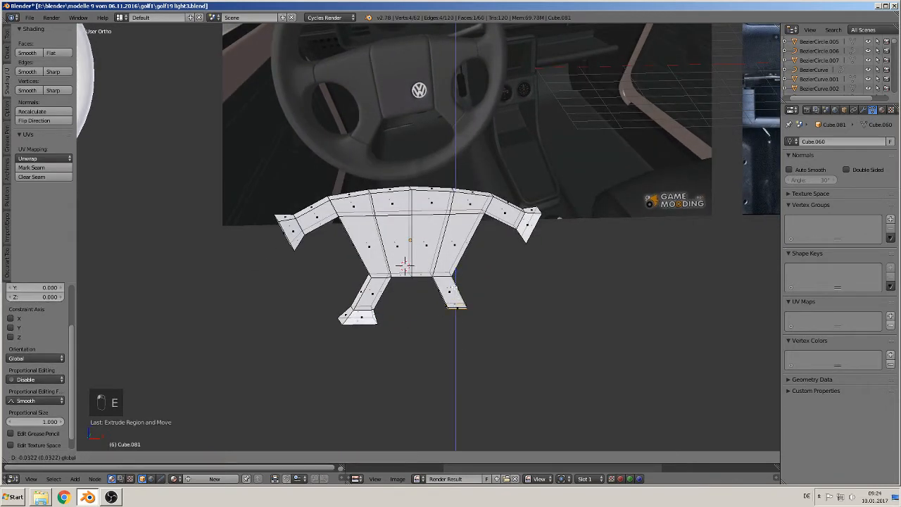
pyautogui.click(487, 335)
pyautogui.press('s')
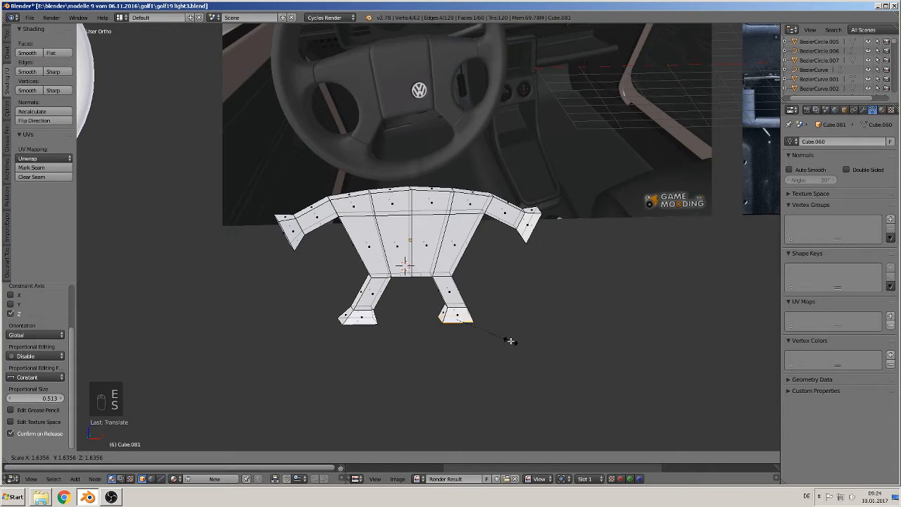
pyautogui.click(508, 338)
# Shift the right foot's bottom face slightly outward along X and fine-tune its scale to match the left foot
pyautogui.moveTo(483, 316); pyautogui.dragTo(490, 318)
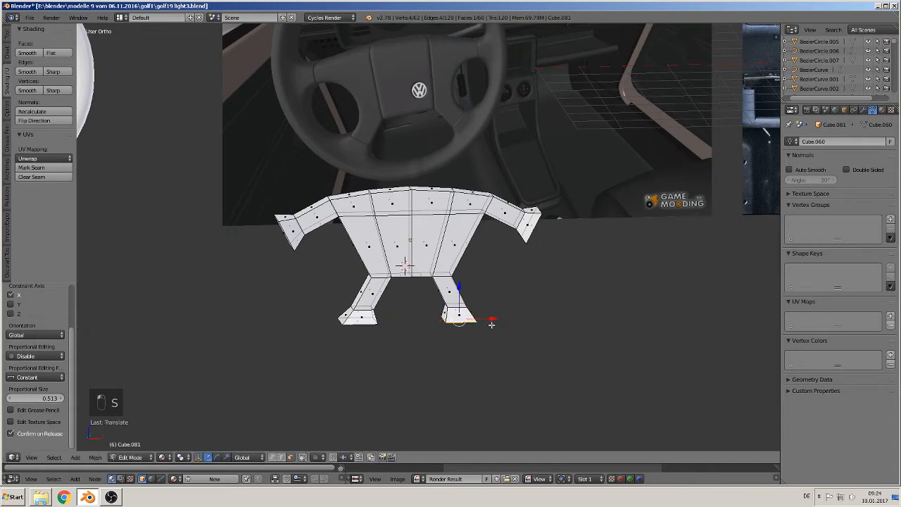
pyautogui.press('s')
pyautogui.click(494, 343)
pyautogui.scroll(1, 481, 337)
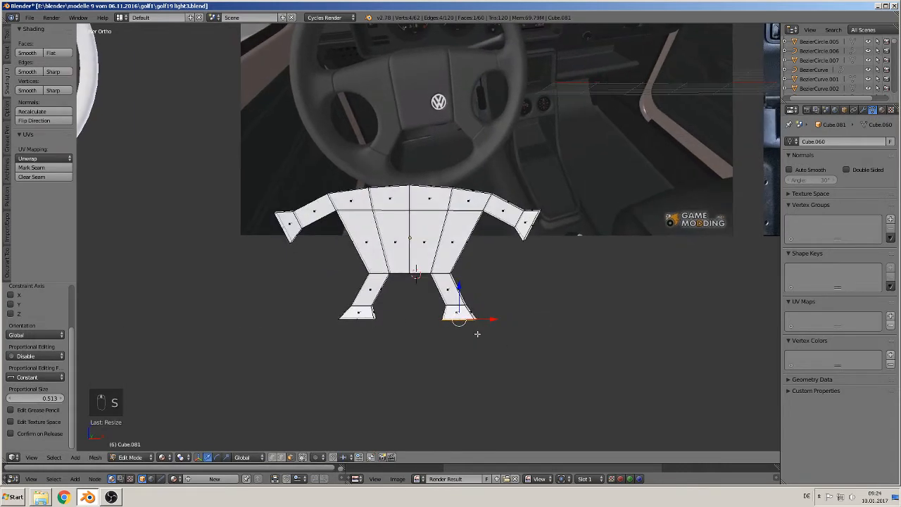
# Return the hub mesh to Object Mode and add a Subdivision Surface modifier to it
pyautogui.keyDown('shift'); pyautogui.moveTo(401, 137); pyautogui.dragTo(389, 229, button='middle'); pyautogui.keyUp('shift')
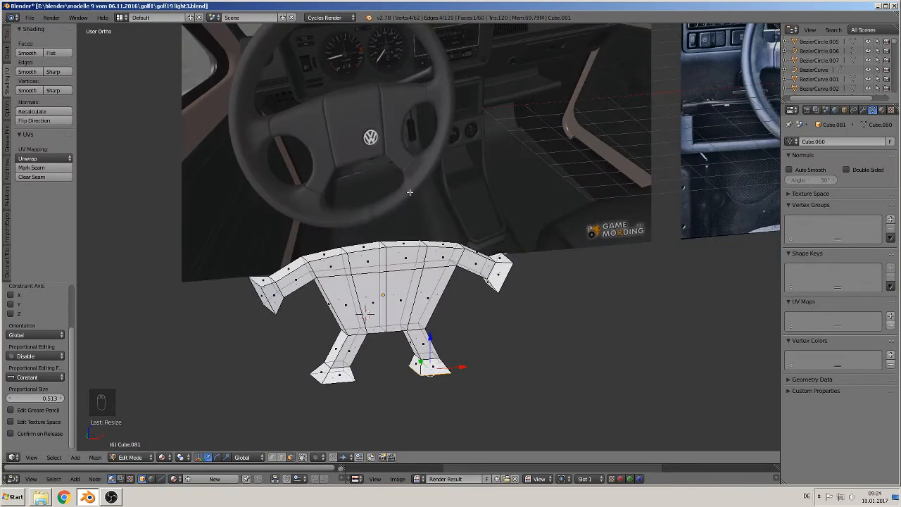
pyautogui.press('Tab')
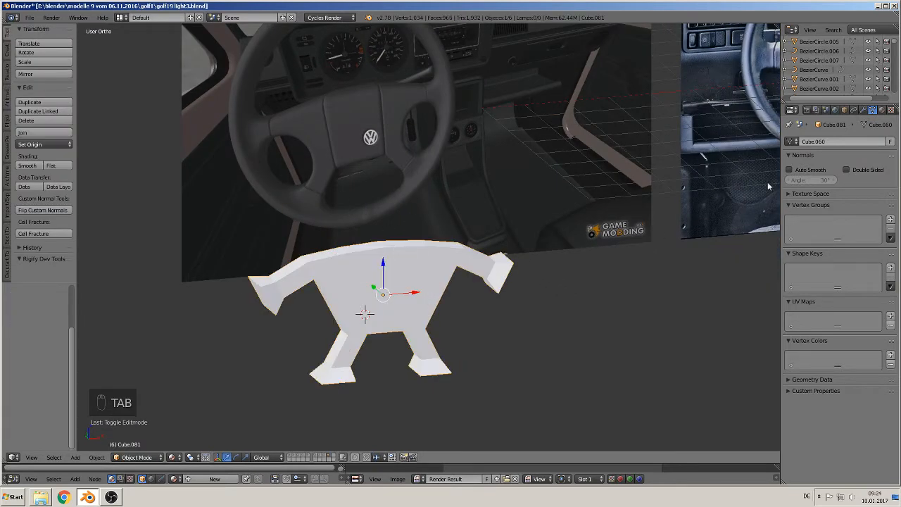
pyautogui.click(863, 111)
pyautogui.click(816, 140)
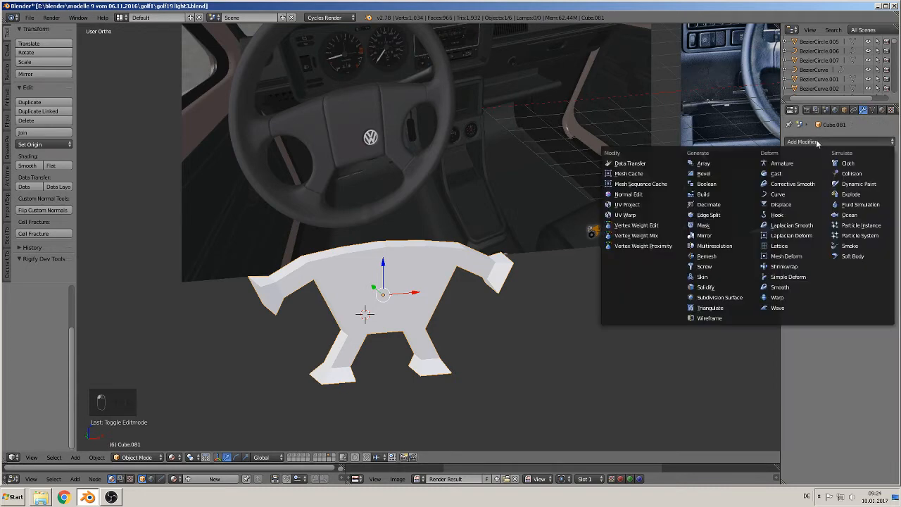
pyautogui.click(747, 299)
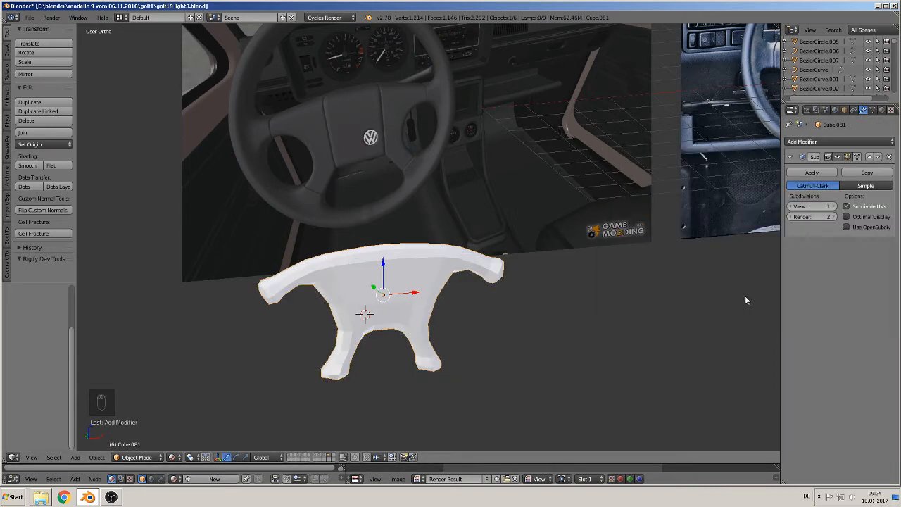
# Apply smooth shading to the subdivided hub and view it from the front against the reference image
pyautogui.scroll(2, 407, 339)
pyautogui.moveTo(414, 323); pyautogui.dragTo(391, 319, button='middle')
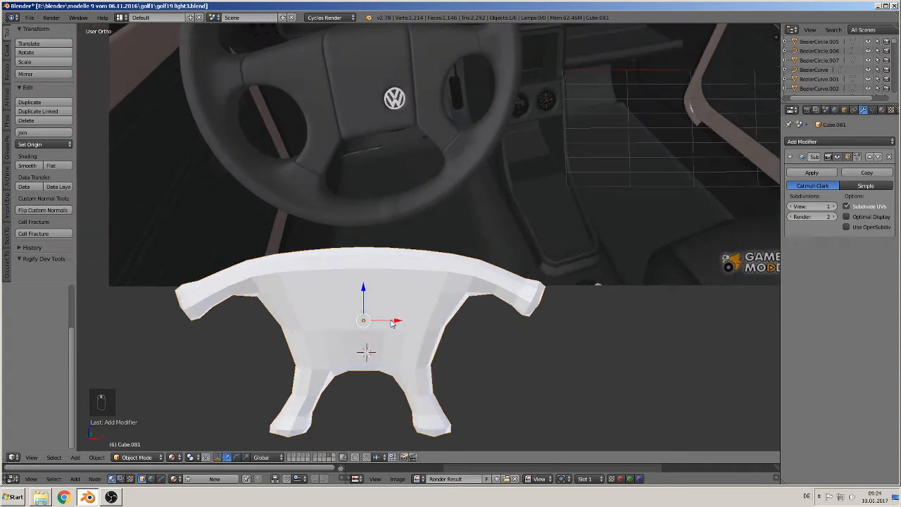
pyautogui.scroll(-3, 369, 266)
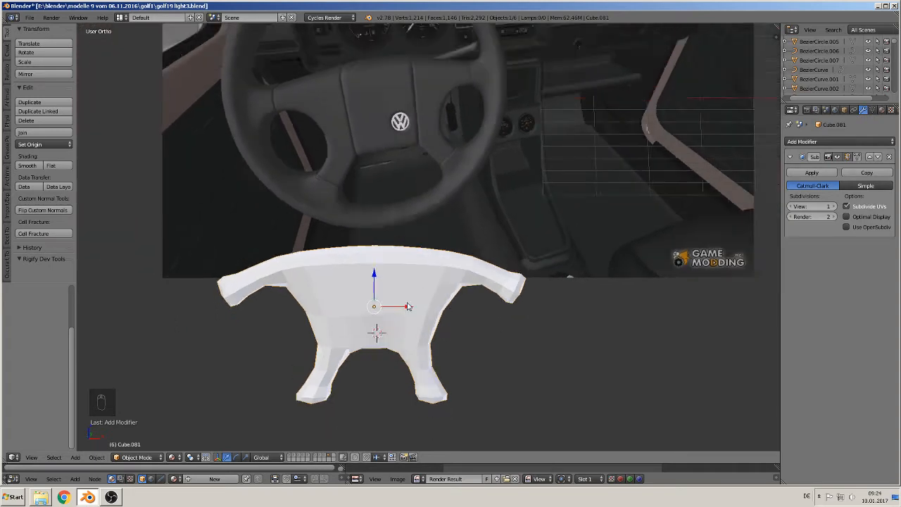
pyautogui.moveTo(417, 317); pyautogui.dragTo(411, 309, button='middle')
pyautogui.press('KP_1')
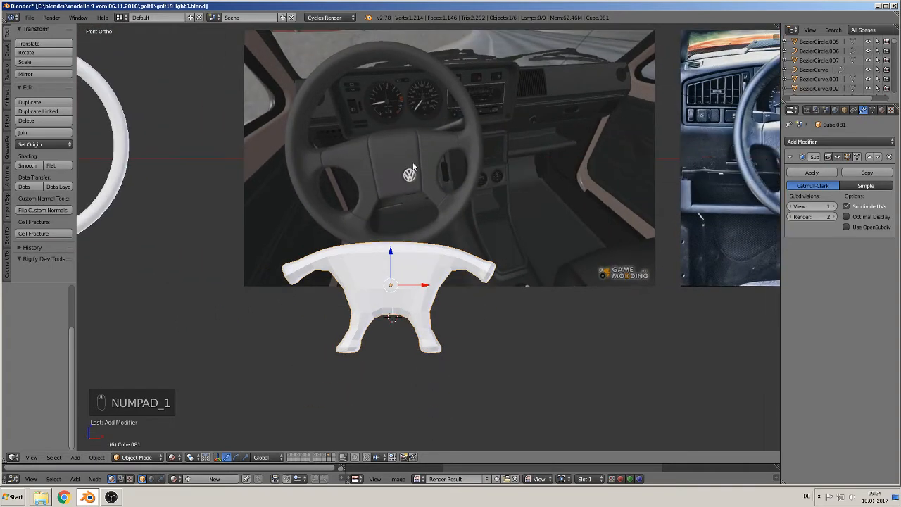
pyautogui.click(27, 166)
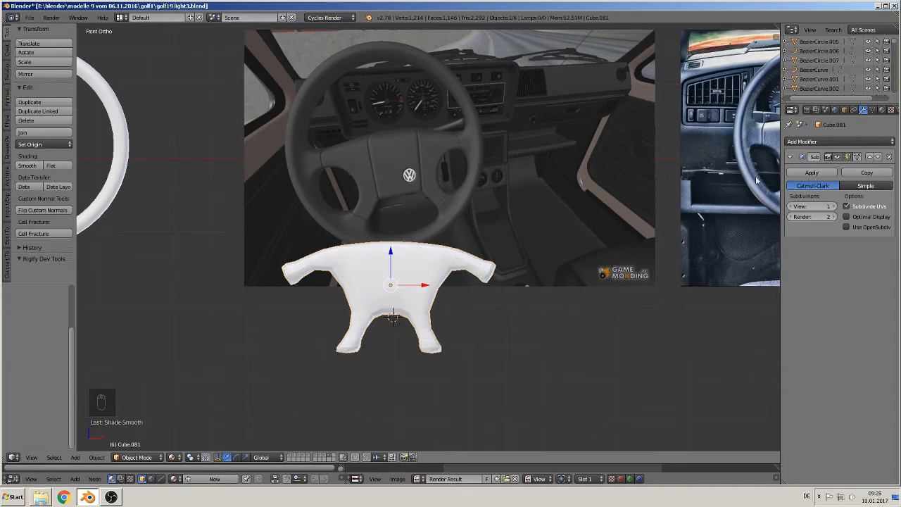
# Show the hub's transform properties and put its mesh in Edit Mode
pyautogui.press('n')
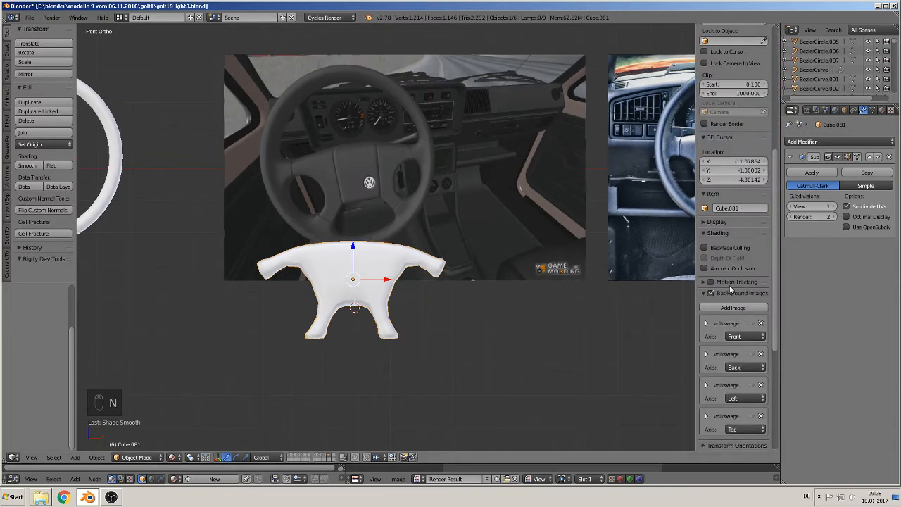
pyautogui.scroll(5, 748, 283)
pyautogui.scroll(2, 748, 283)
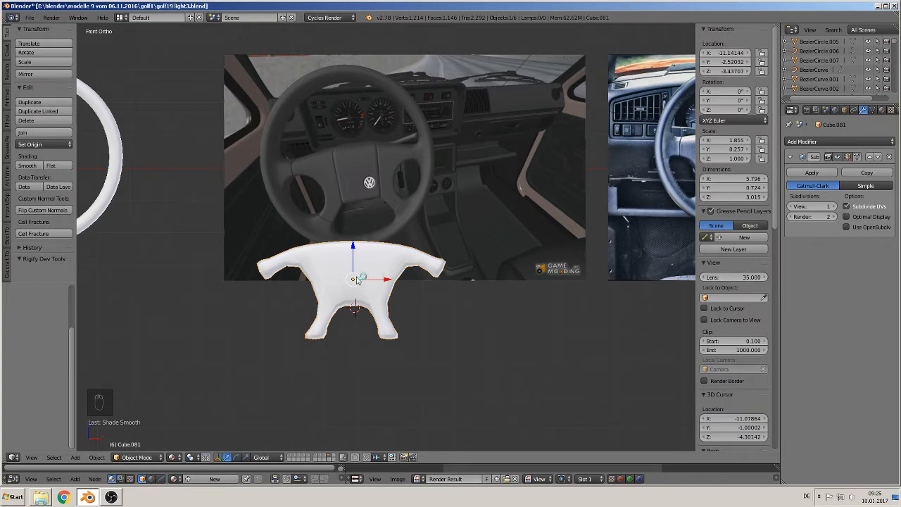
pyautogui.press('Tab')
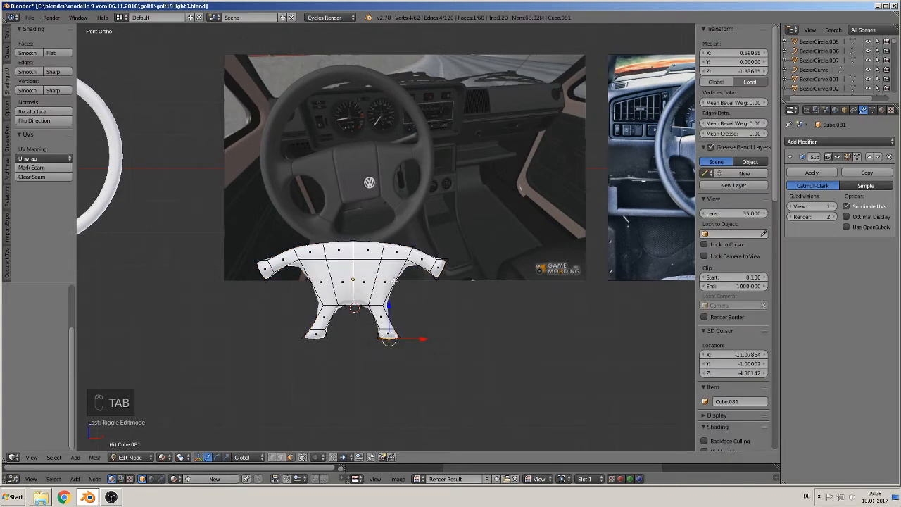
# Select the whole hub mesh and try adjusting the mean crease of its edges
pyautogui.press('a')
pyautogui.press('a')
pyautogui.press('a')
pyautogui.press('a')
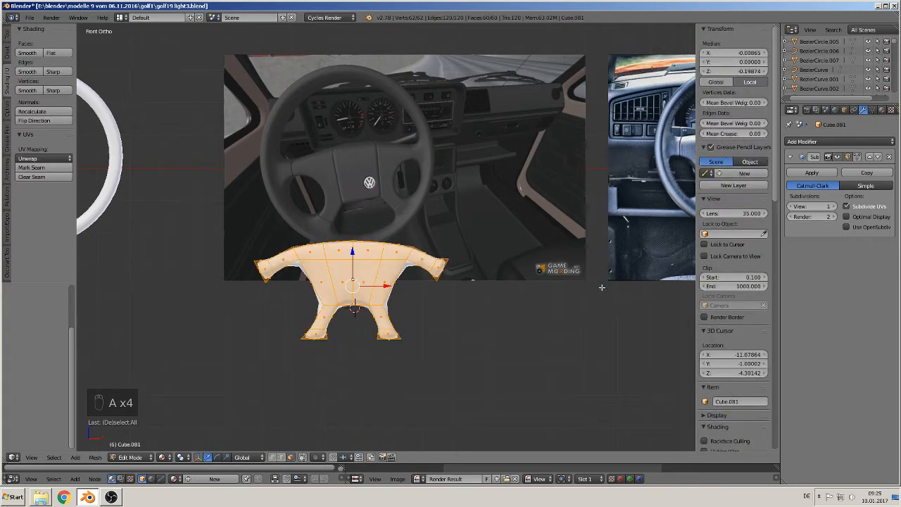
pyautogui.scroll(3, 573, 304)
pyautogui.scroll(2, 556, 308)
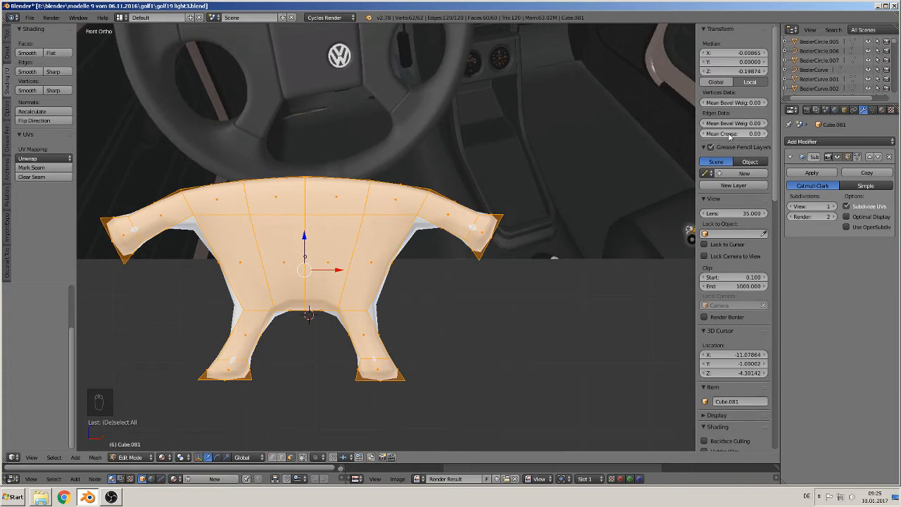
pyautogui.moveTo(729, 136)
pyautogui.mouseDown()
pyautogui.moveTo(774, 136)
pyautogui.moveTo(725, 136)
pyautogui.mouseUp()
# Add a centred horizontal loop cut across the middle of the hub body
pyautogui.hotkey('ctrl', 'r')
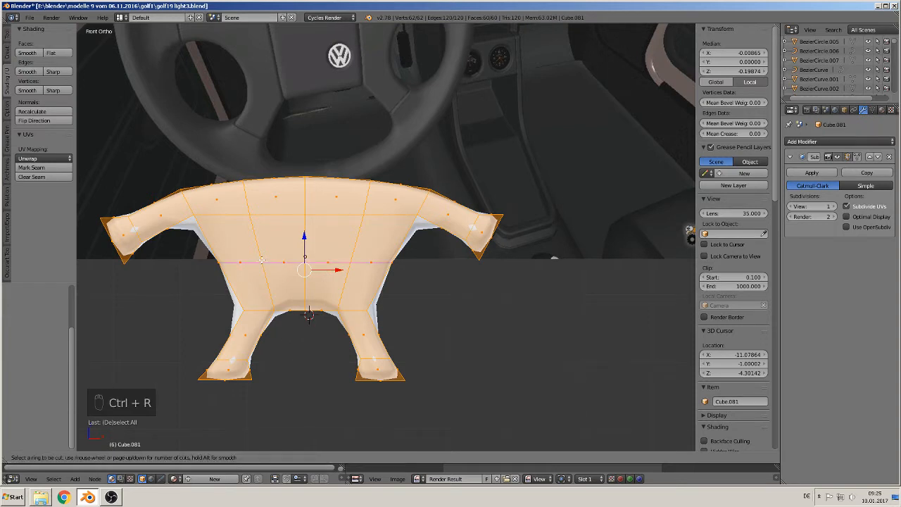
pyautogui.click(261, 259)
pyautogui.rightClick(262, 259)
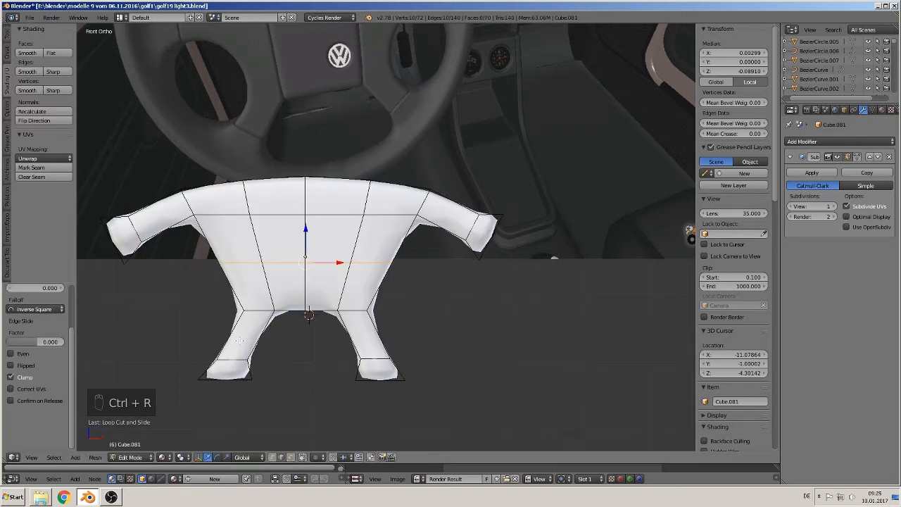
# Add one loop cut across the middle of each lower leg
pyautogui.hotkey('ctrl', 'r')
pyautogui.click(237, 331)
pyautogui.click(238, 331)
pyautogui.hotkey('ctrl', 'r')
pyautogui.click(359, 333)
pyautogui.click(359, 333)
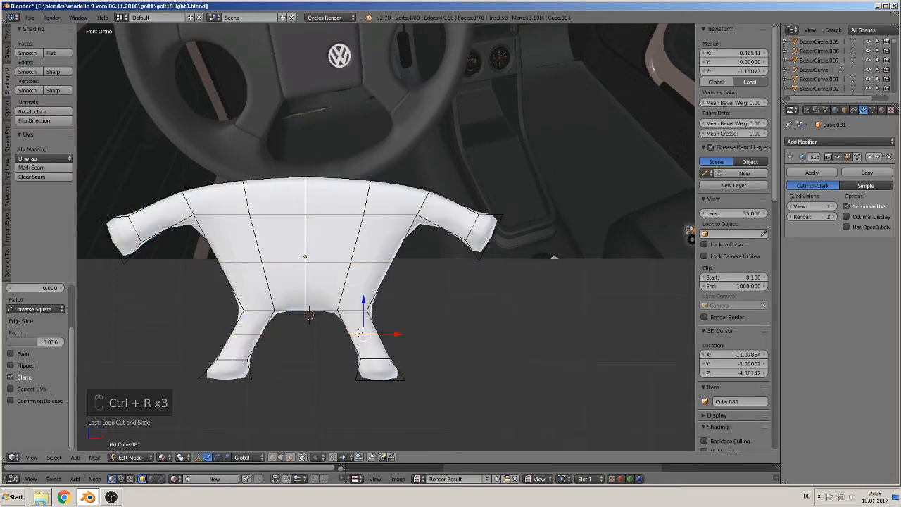
# Add one loop cut across the middle of the right arm and one across the left arm
pyautogui.hotkey('ctrl', 'r')
pyautogui.click(449, 211)
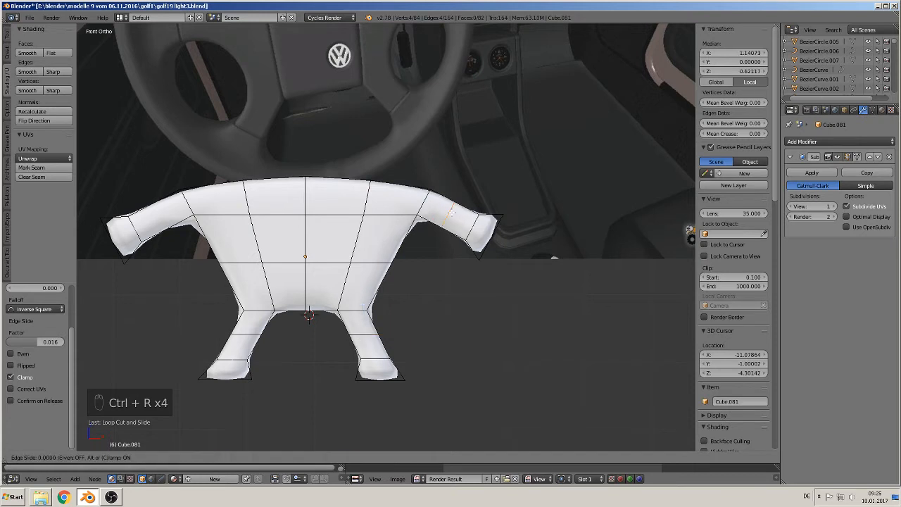
pyautogui.rightClick(374, 223)
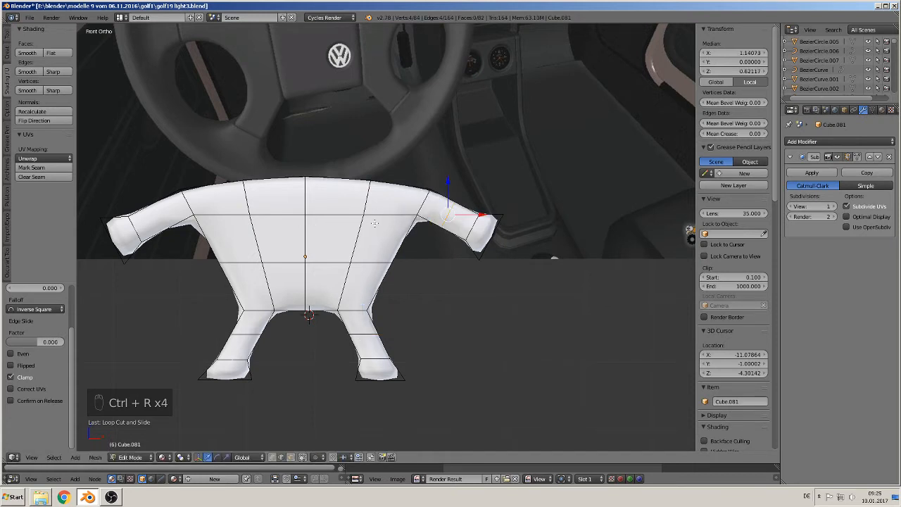
pyautogui.hotkey('ctrl', 'r')
pyautogui.click(147, 215)
pyautogui.click(148, 215)
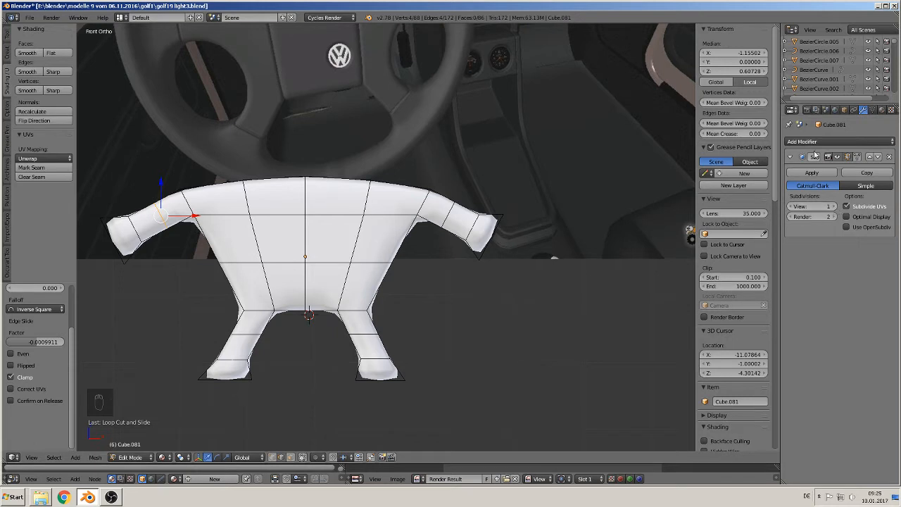
# Set the Subdivision Surface view level to 2 and return the hub to Object Mode
pyautogui.click(832, 207)
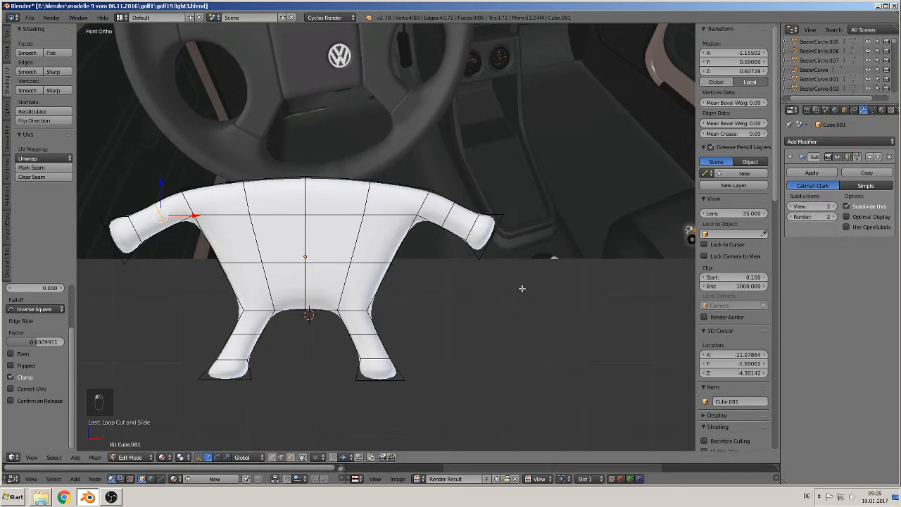
pyautogui.press('Tab')
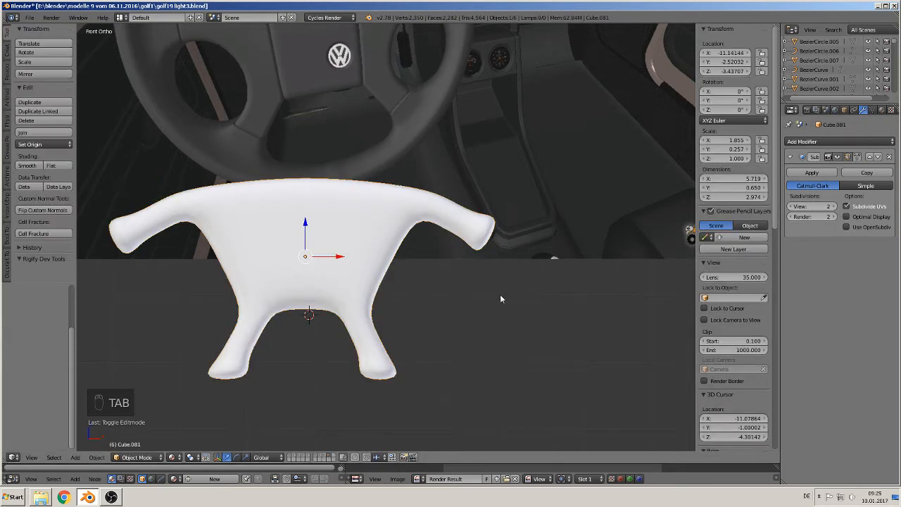
pyautogui.scroll(-2, 500, 298)
# Try changing the mean crease on all edges of the loop-cut hub mesh, and return to Object Mode
pyautogui.press('Tab')
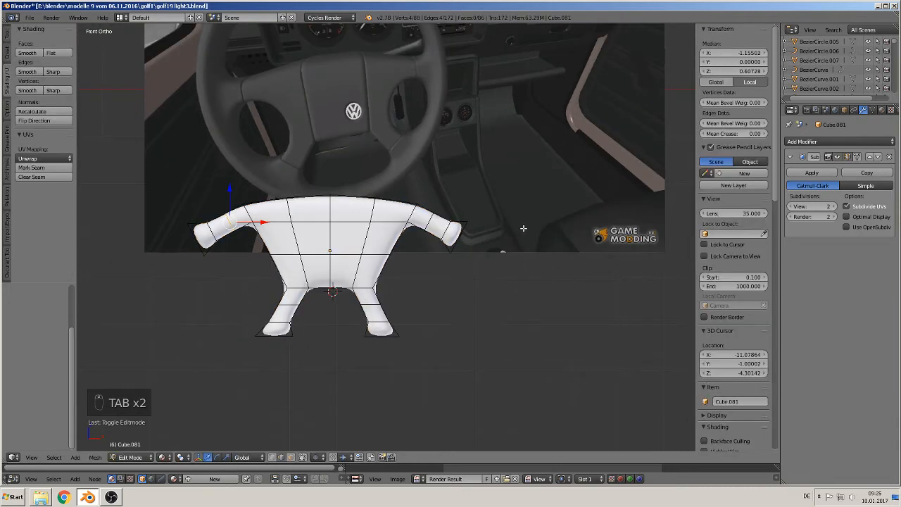
pyautogui.press('a')
pyautogui.press('a')
pyautogui.press('a')
pyautogui.press('a')
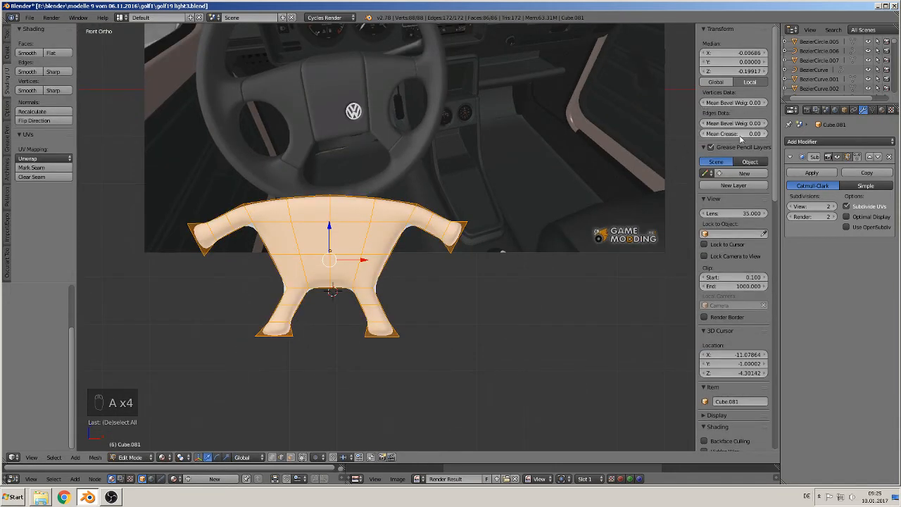
pyautogui.moveTo(732, 133)
pyautogui.mouseDown()
pyautogui.moveTo(748, 133)
pyautogui.moveTo(736, 133)
pyautogui.mouseUp()
pyautogui.scroll(2, 441, 304)
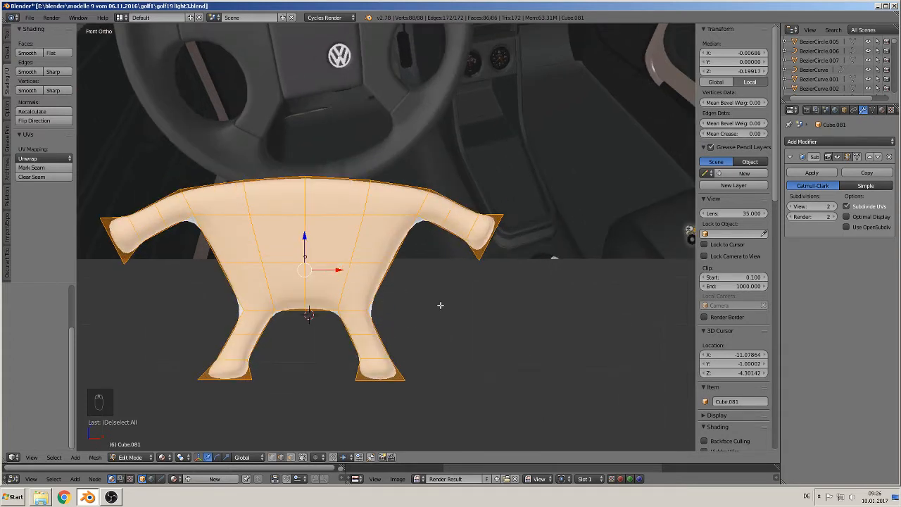
pyautogui.scroll(-2, 449, 287)
pyautogui.keyDown('shift'); pyautogui.moveTo(453, 287); pyautogui.dragTo(446, 306, button='middle'); pyautogui.keyUp('shift')
pyautogui.press('Tab')
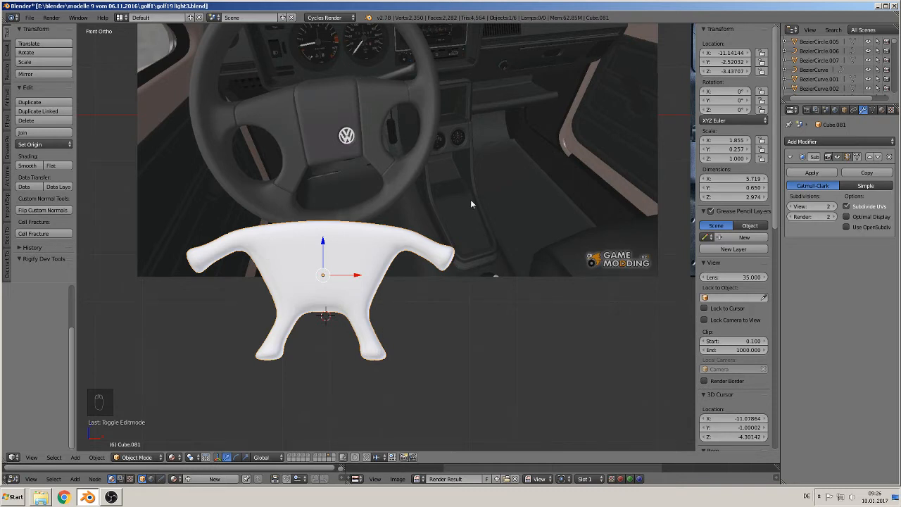
pyautogui.press('Tab')
pyautogui.rightClick(453, 260)
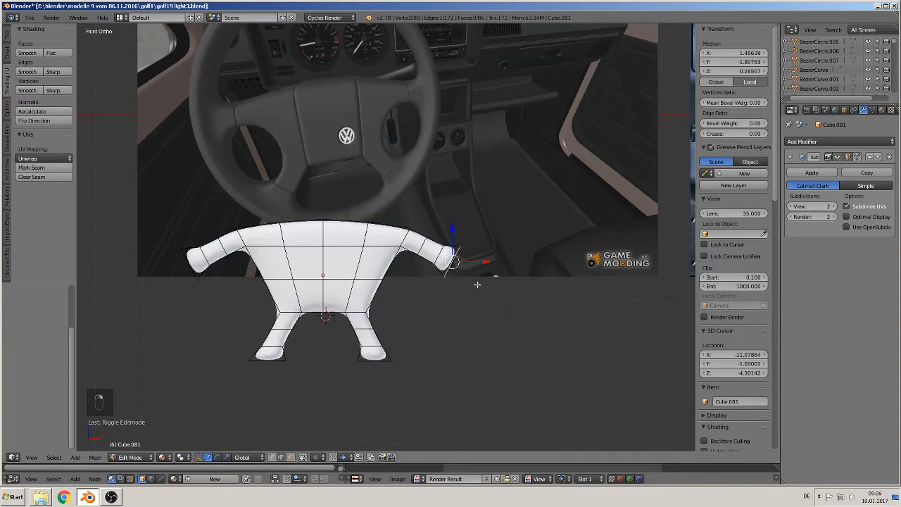
pyautogui.press('a')
pyautogui.press('x')
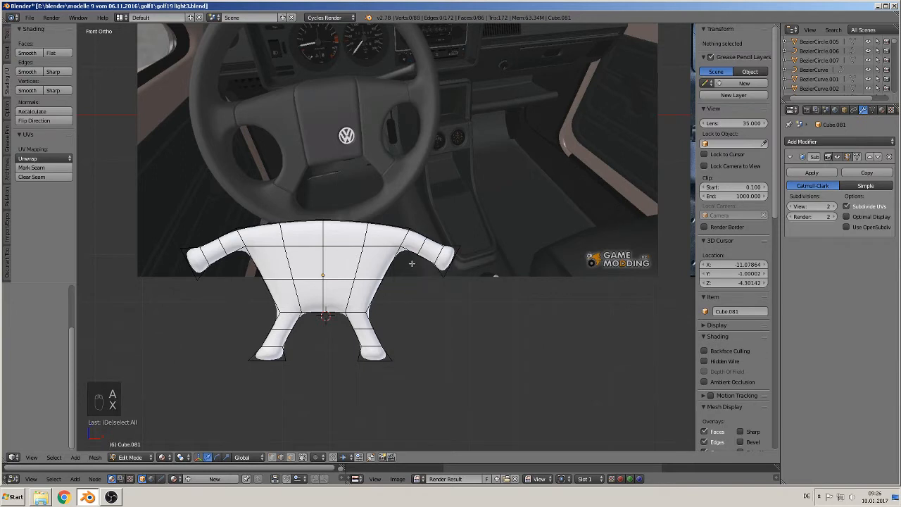
pyautogui.keyDown('alt'); pyautogui.rightClick(359, 251); pyautogui.keyUp('alt')
pyautogui.keyDown('alt'); pyautogui.rightClick(346, 249); pyautogui.keyUp('alt')
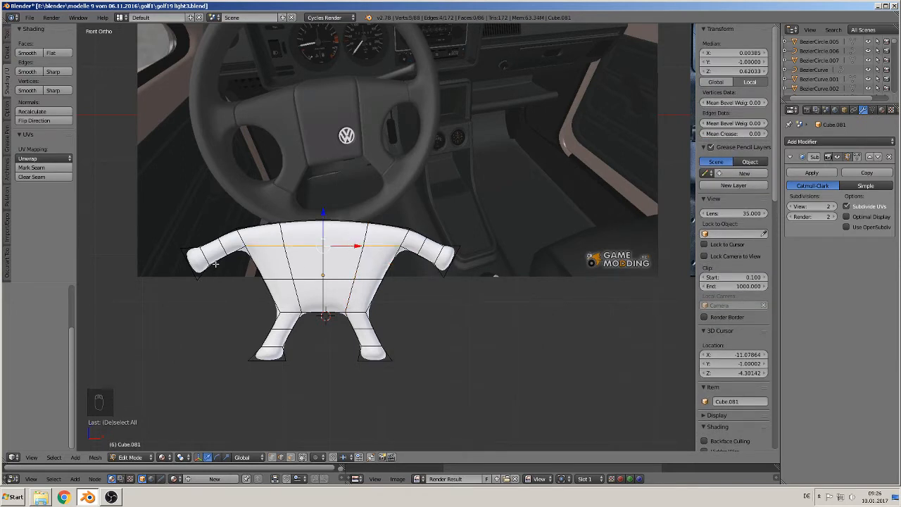
pyautogui.press('c')
pyautogui.moveTo(202, 281); pyautogui.dragTo(240, 258)
pyautogui.press('a')
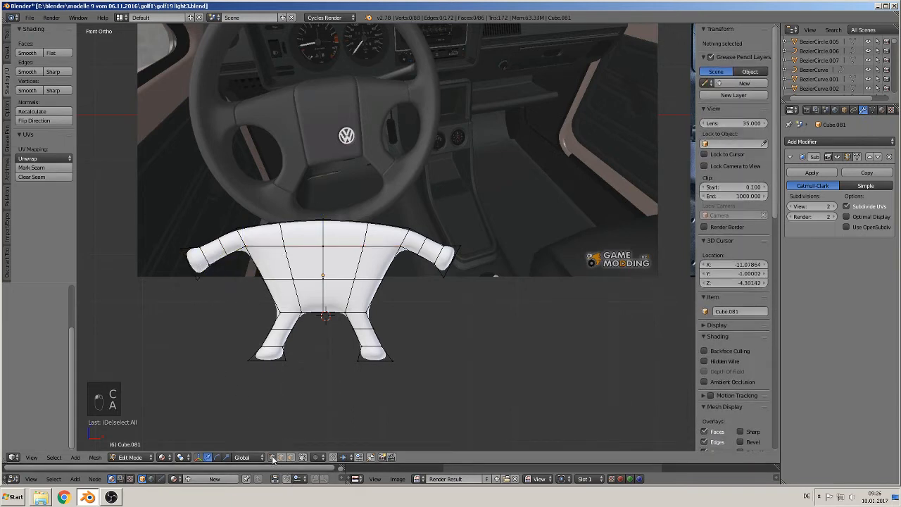
# Select the vertices along the undersides of both arms and the hub's upper horizontal edge line, and move them slightly down along Z
pyautogui.press('c')
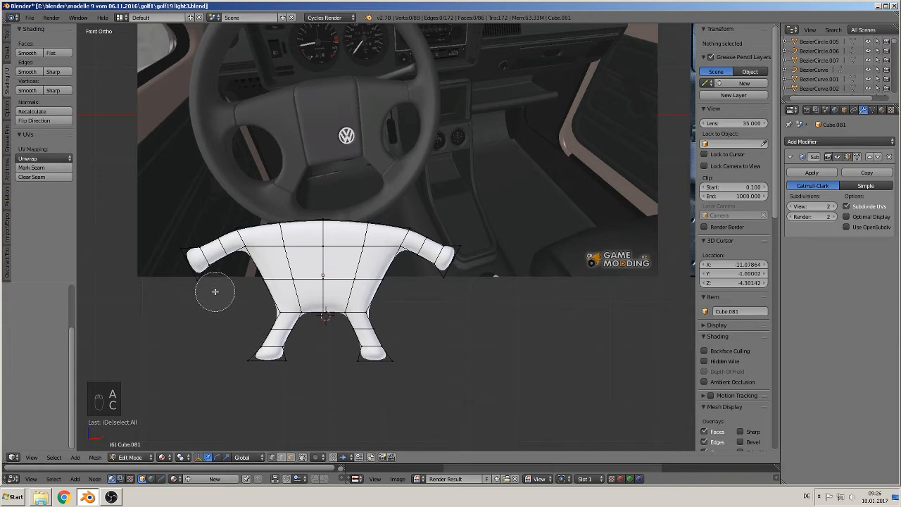
pyautogui.moveTo(203, 282)
pyautogui.mouseDown()
pyautogui.moveTo(281, 254)
pyautogui.moveTo(408, 257)
pyautogui.moveTo(446, 281)
pyautogui.mouseUp()
pyautogui.rightClick(447, 285)
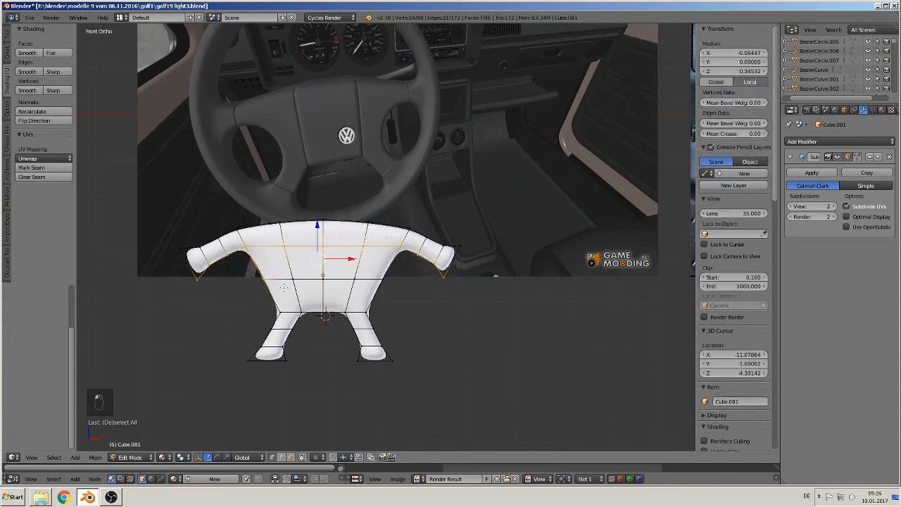
pyautogui.press('c')
pyautogui.middleClick(269, 283)
pyautogui.rightClick(271, 284)
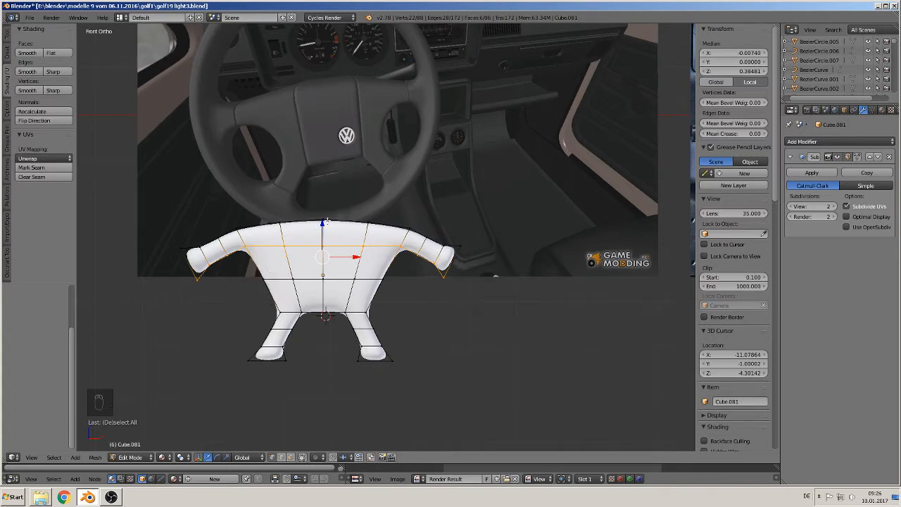
pyautogui.moveTo(323, 223); pyautogui.dragTo(324, 226)
pyautogui.press('a')
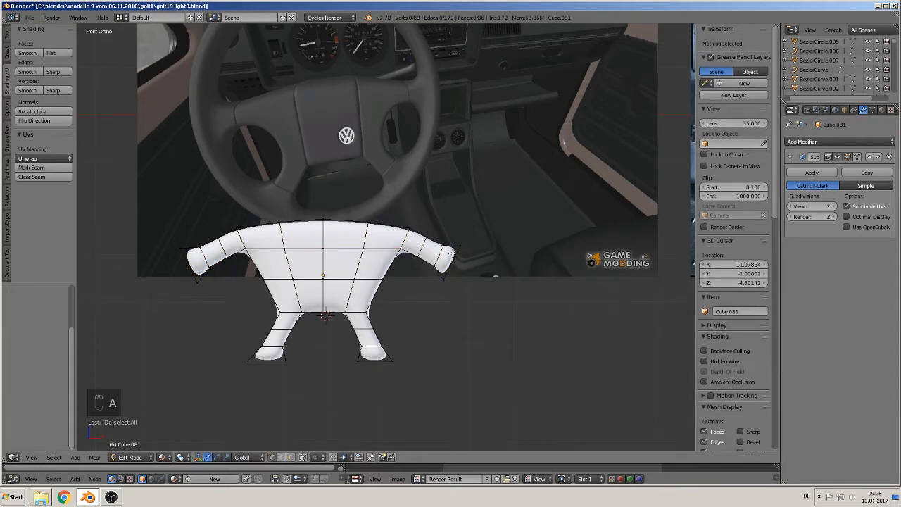
# Add one loop cut near the outer end of the right arm and one near the outer end of the left arm
pyautogui.scroll(4, 454, 253)
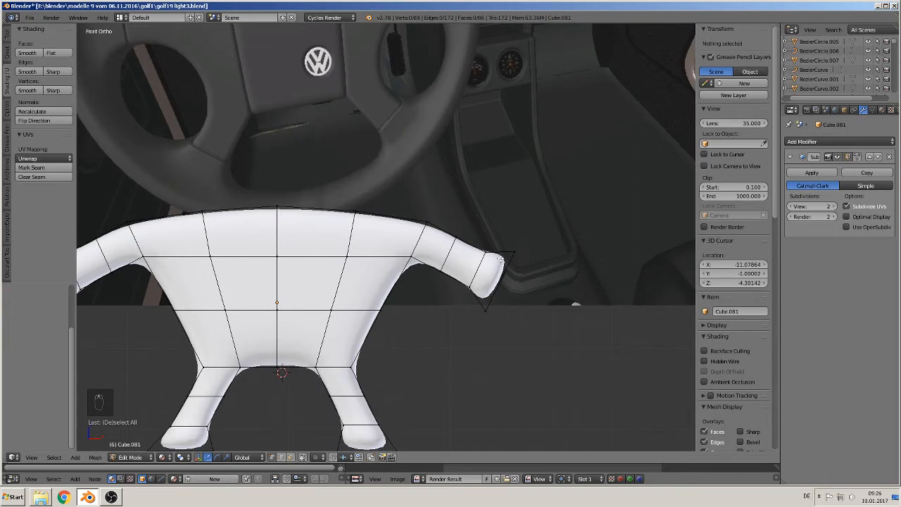
pyautogui.hotkey('ctrl', 'r')
pyautogui.click(501, 259)
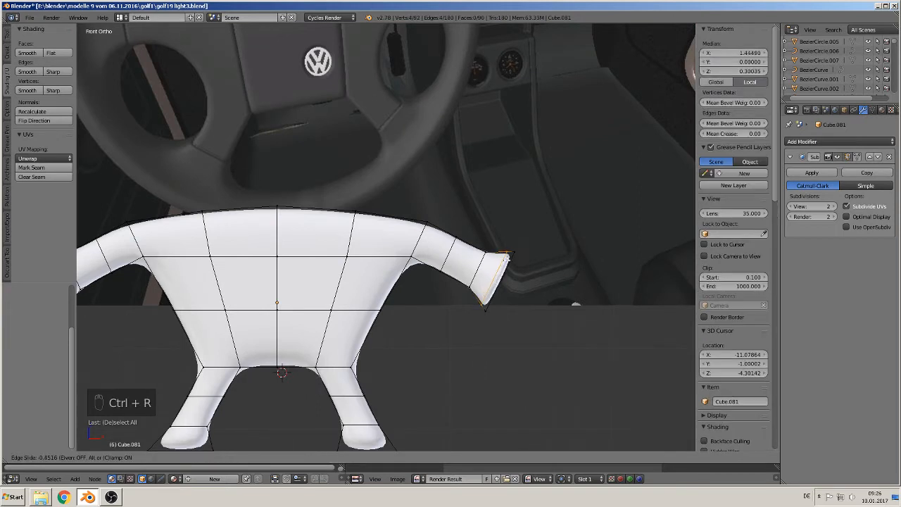
pyautogui.click(504, 259)
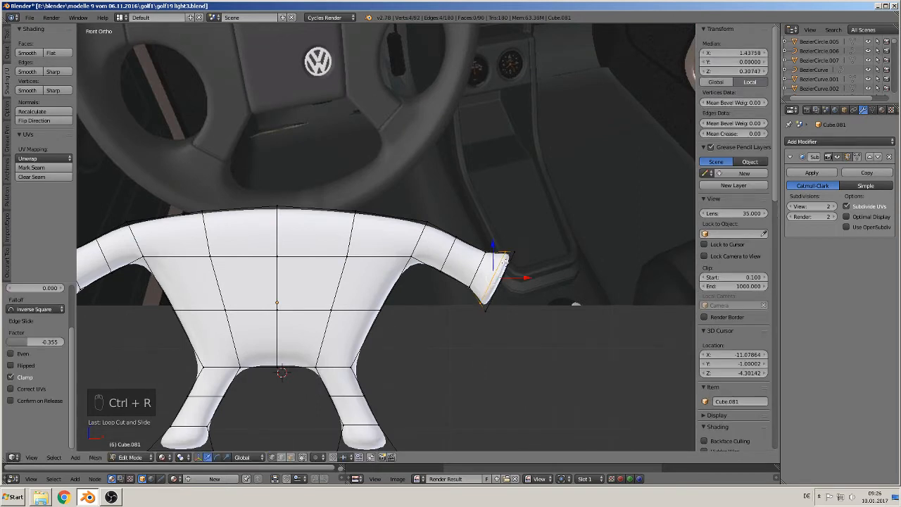
pyautogui.scroll(-3, 504, 259)
pyautogui.moveTo(323, 274); pyautogui.dragTo(246, 265, button='middle')
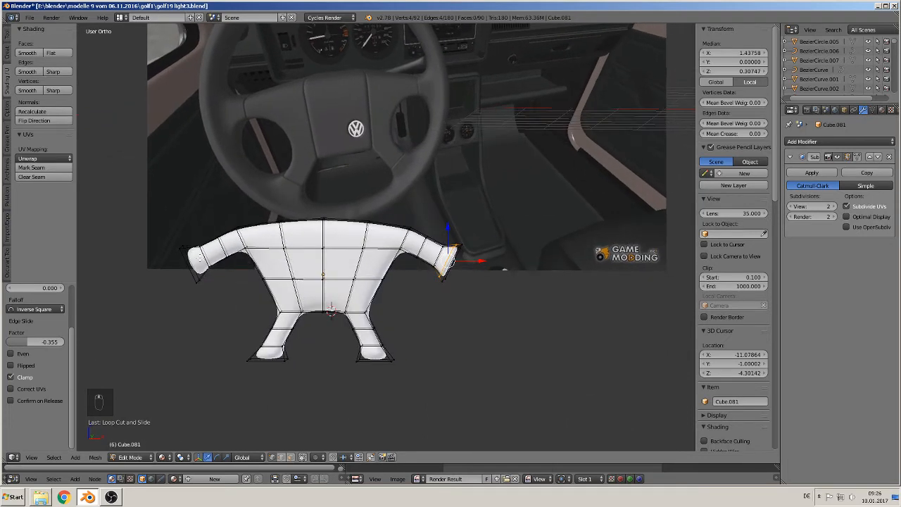
pyautogui.hotkey('ctrl', 'r')
pyautogui.click(191, 254)
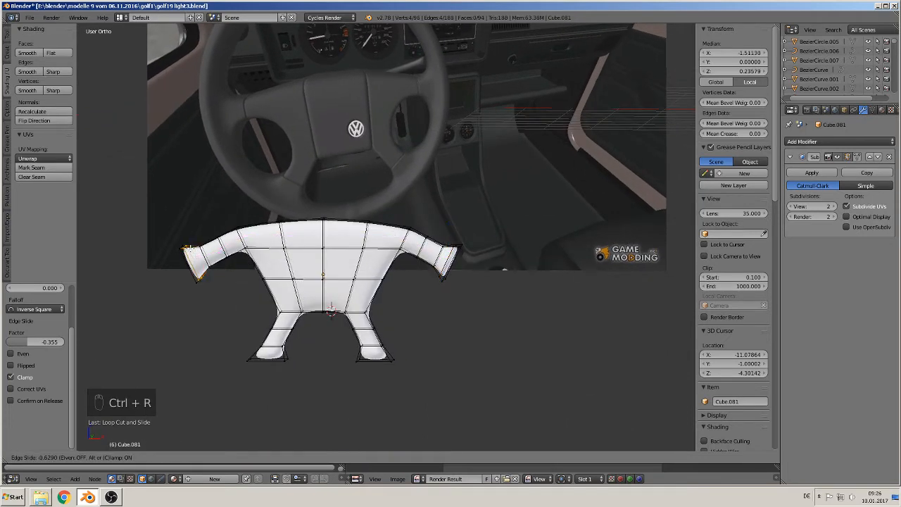
pyautogui.click(189, 250)
# Add one loop cut near the foot of each lower leg and return the hub to Object Mode
pyautogui.hotkey('ctrl', 'r')
pyautogui.click(281, 352)
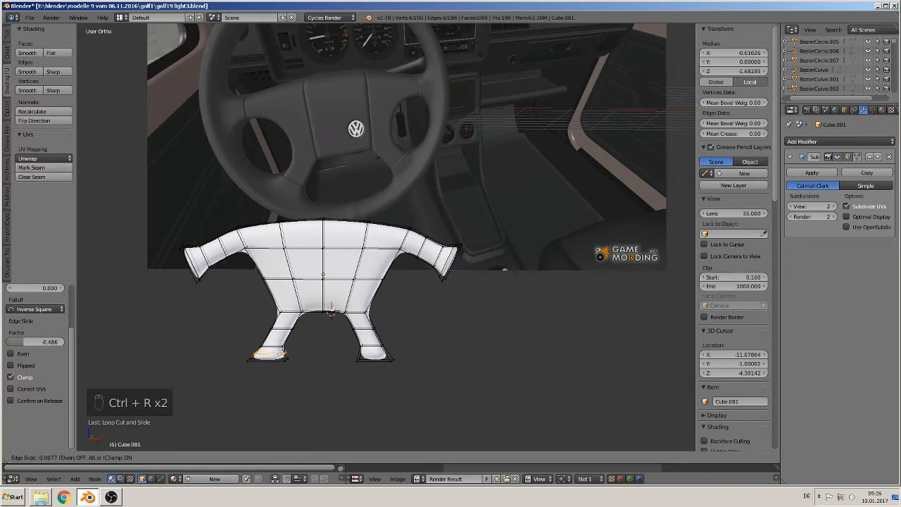
pyautogui.click(281, 352)
pyautogui.hotkey('ctrl', 'r')
pyautogui.click(373, 353)
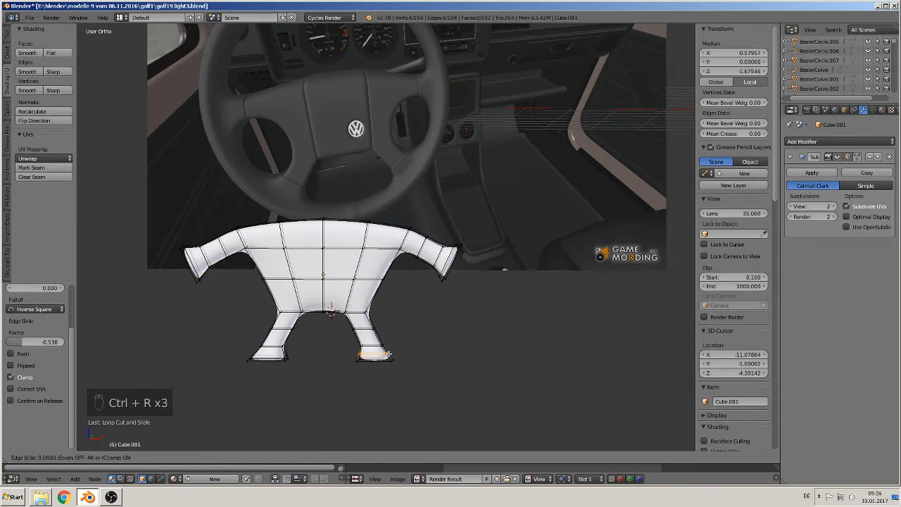
pyautogui.click(388, 353)
pyautogui.press('Tab')
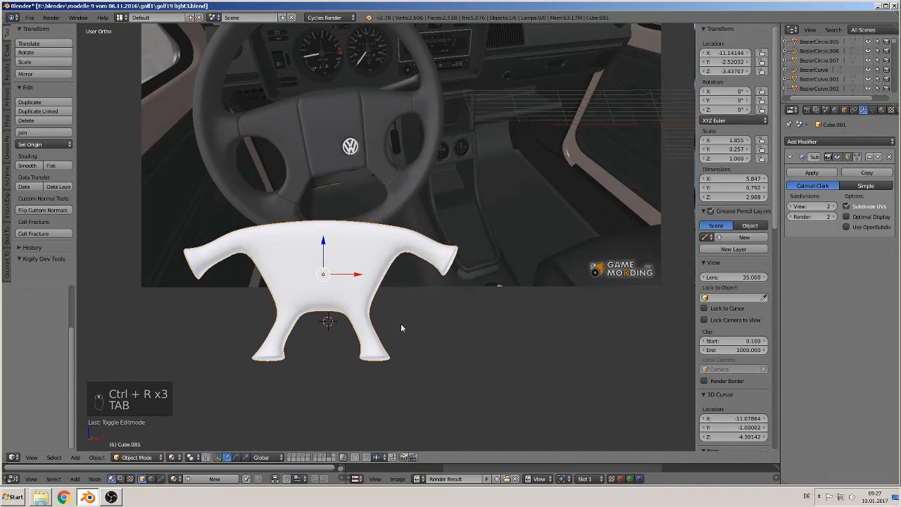
# Select all vertices of the lower legs, move them up about 0.4 along Z in front view, and return to Object Mode
pyautogui.press('KP_1')
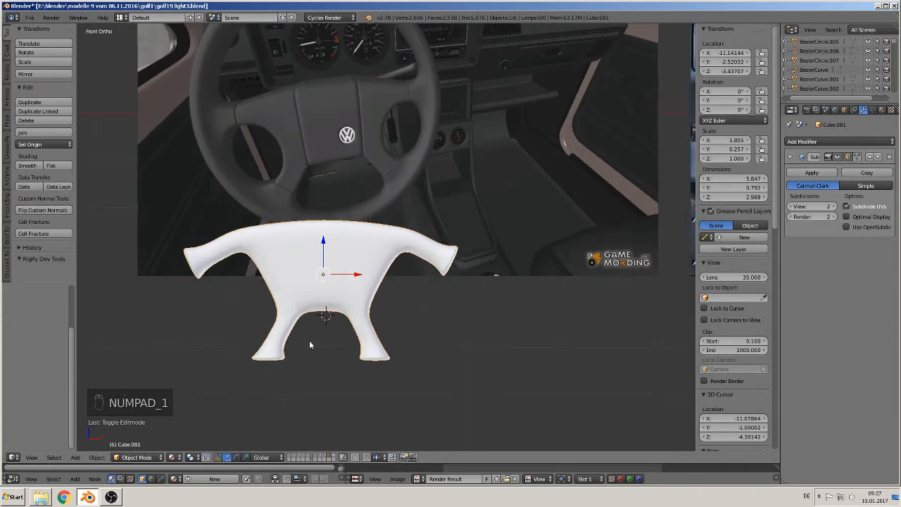
pyautogui.press('Tab')
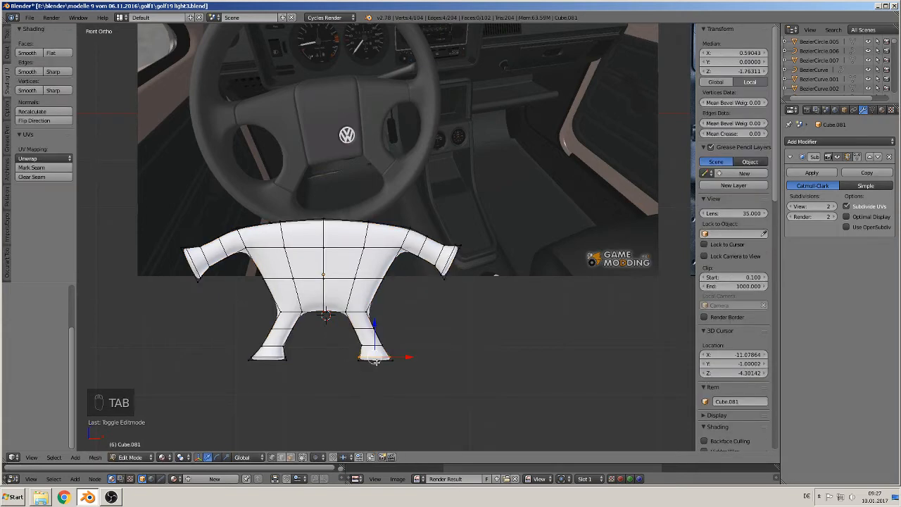
pyautogui.press('a')
pyautogui.press('a')
pyautogui.press('b')
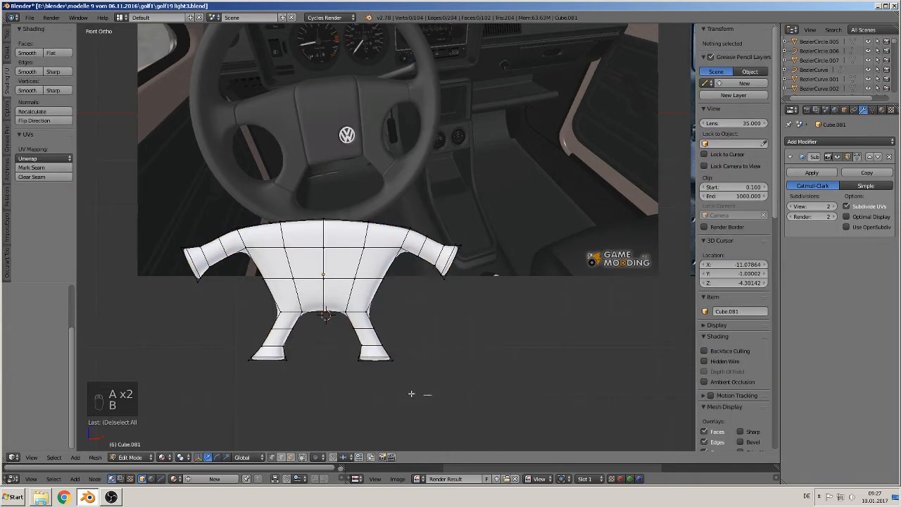
pyautogui.moveTo(429, 395); pyautogui.dragTo(195, 298)
pyautogui.press('g')
pyautogui.press('z')
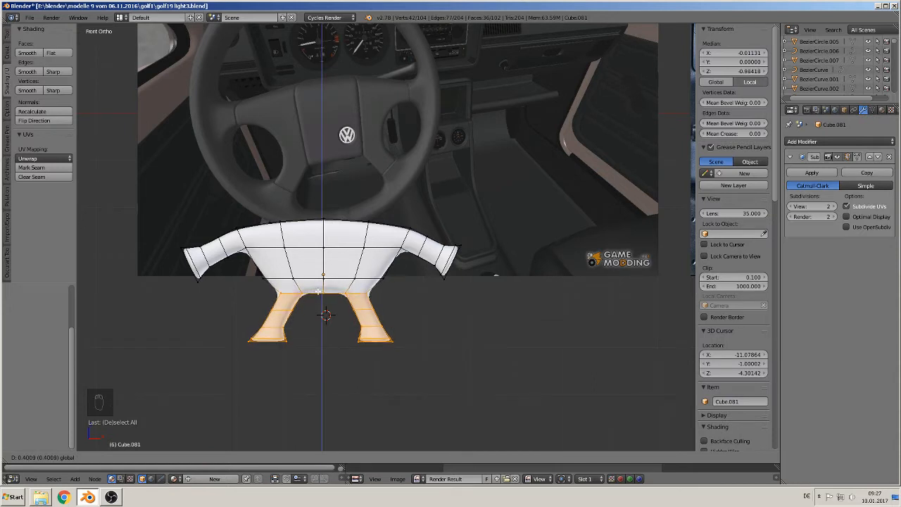
pyautogui.click(318, 290)
pyautogui.press('Tab')
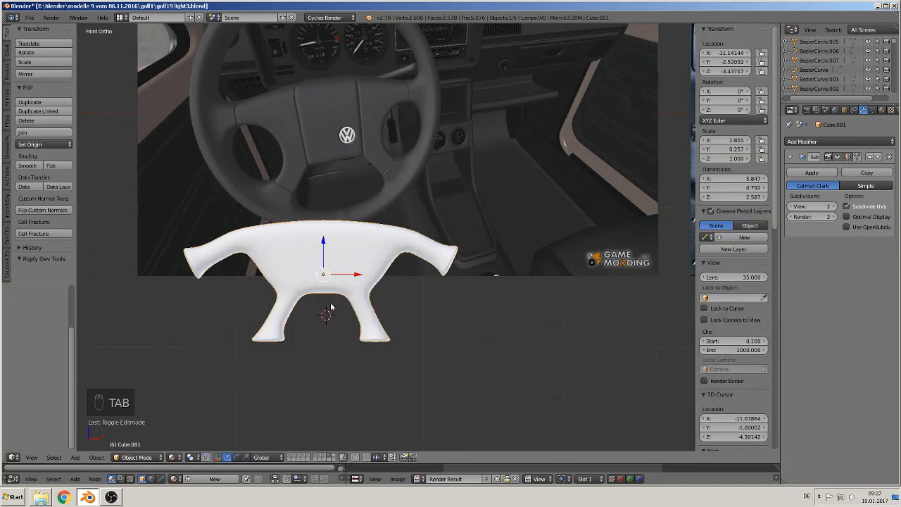
# Move the hub up over the reference steering wheel and scale it along X to about 0.83 to fit the rim
pyautogui.scroll(-2, 331, 308)
pyautogui.moveTo(342, 262); pyautogui.dragTo(358, 149)
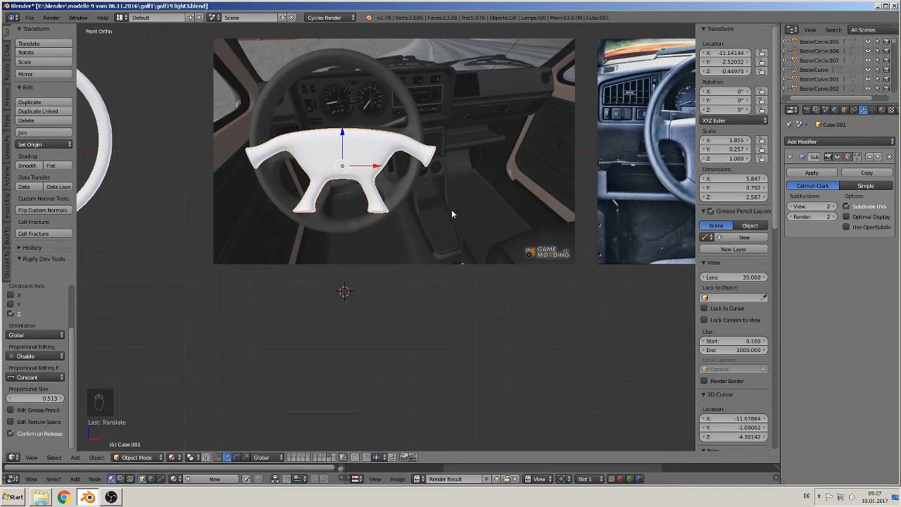
pyautogui.press('s')
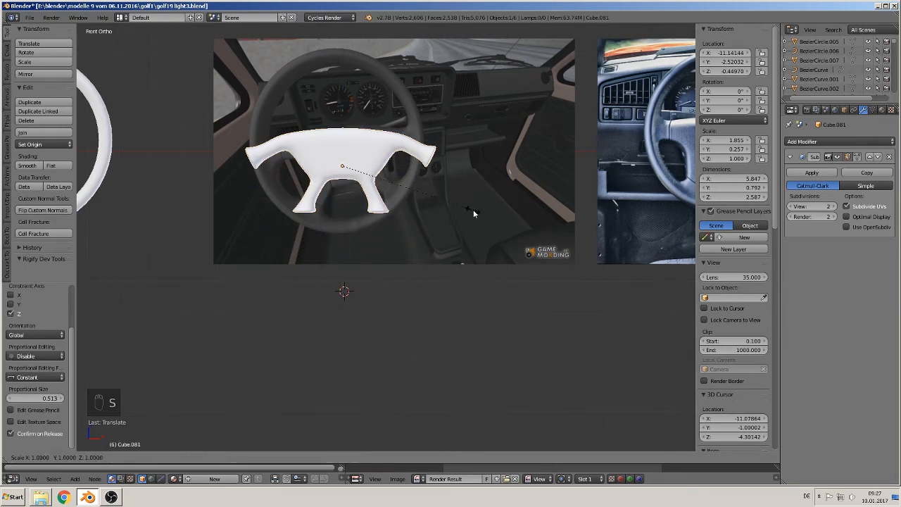
pyautogui.press('x')
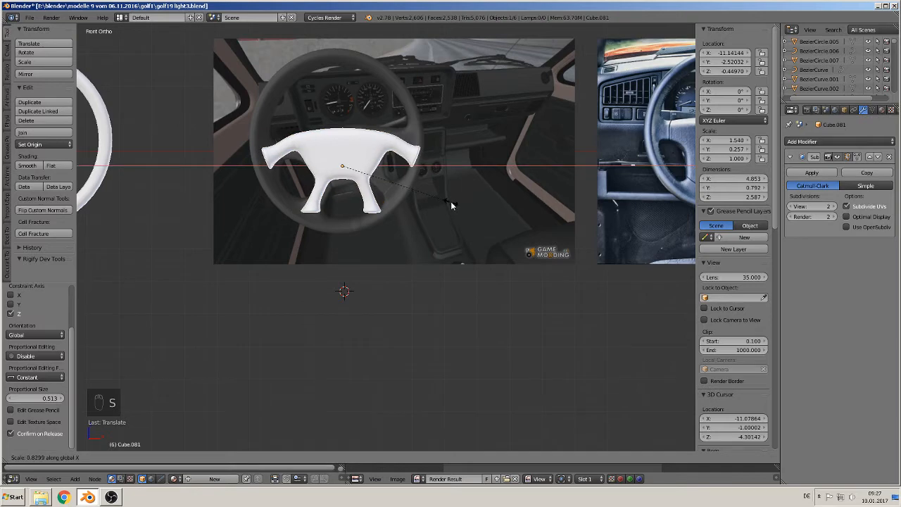
pyautogui.click(449, 202)
pyautogui.moveTo(444, 203); pyautogui.dragTo(414, 187, button='middle')
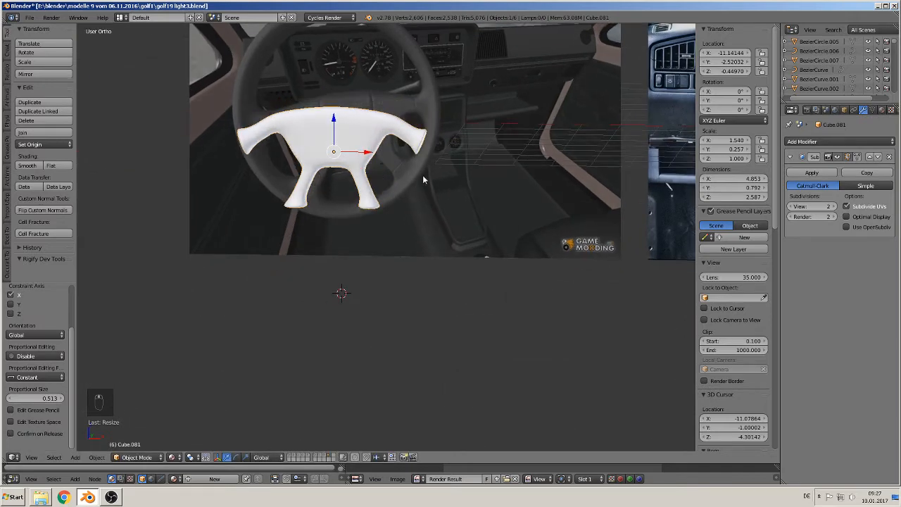
# Move the hub down along Z to below the reference steering wheel in front view
pyautogui.press('KP_1')
pyautogui.press('g')
pyautogui.press('z')
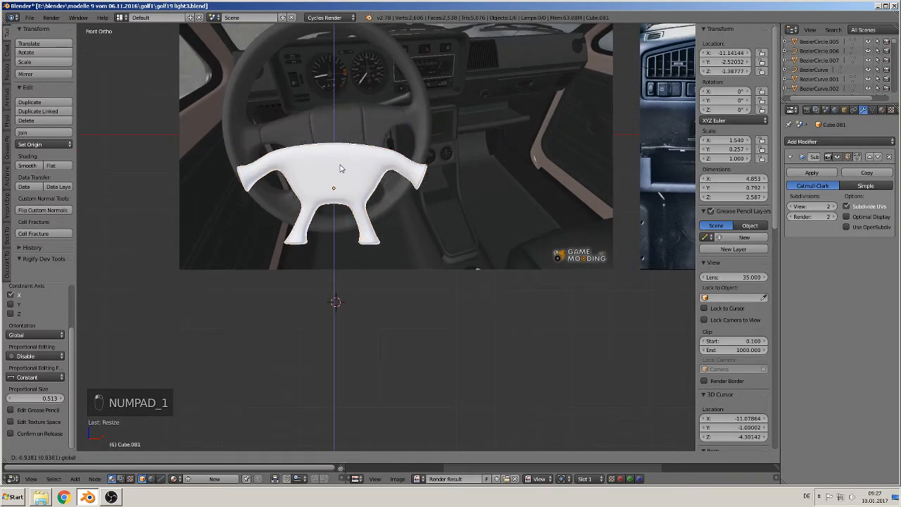
pyautogui.click(352, 281)
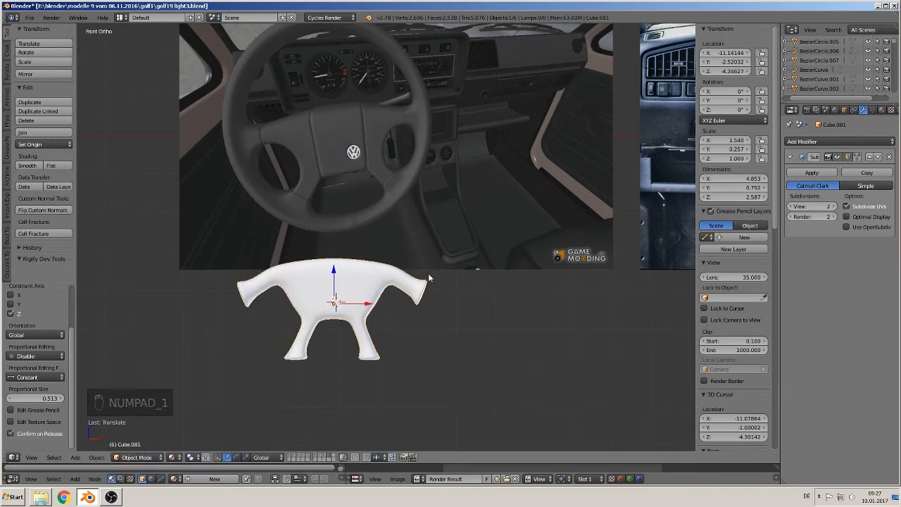
# Select only the vertices at the flared end of the right arm, try raising them along Z, and undo that move
pyautogui.press('Tab')
pyautogui.scroll(1, 433, 300)
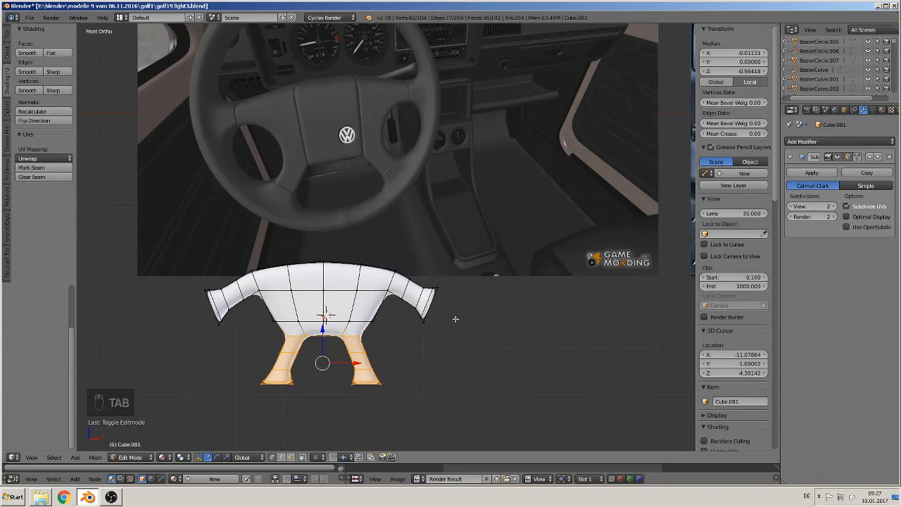
pyautogui.press('a')
pyautogui.press('a')
pyautogui.press('c')
pyautogui.moveTo(438, 325)
pyautogui.mouseDown()
pyautogui.moveTo(446, 293)
pyautogui.moveTo(431, 266)
pyautogui.mouseUp()
pyautogui.rightClick(447, 293)
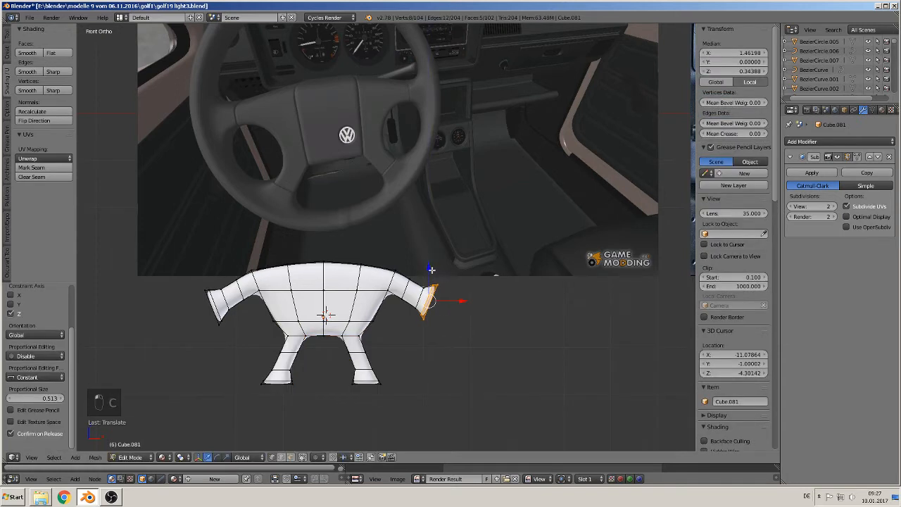
pyautogui.hotkey('ctrl', 'z')
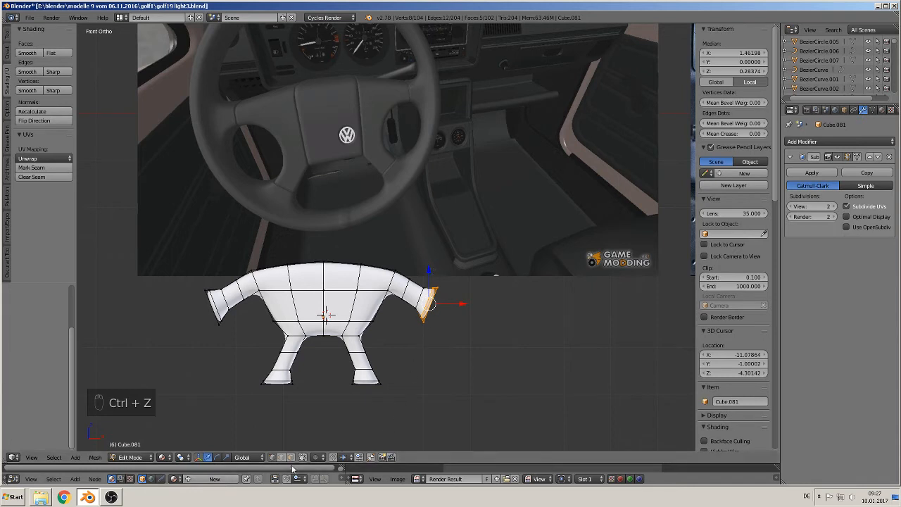
# Try raising the flared end of the right arm along Z using connected proportional editing with different influence sizes
pyautogui.click(319, 458)
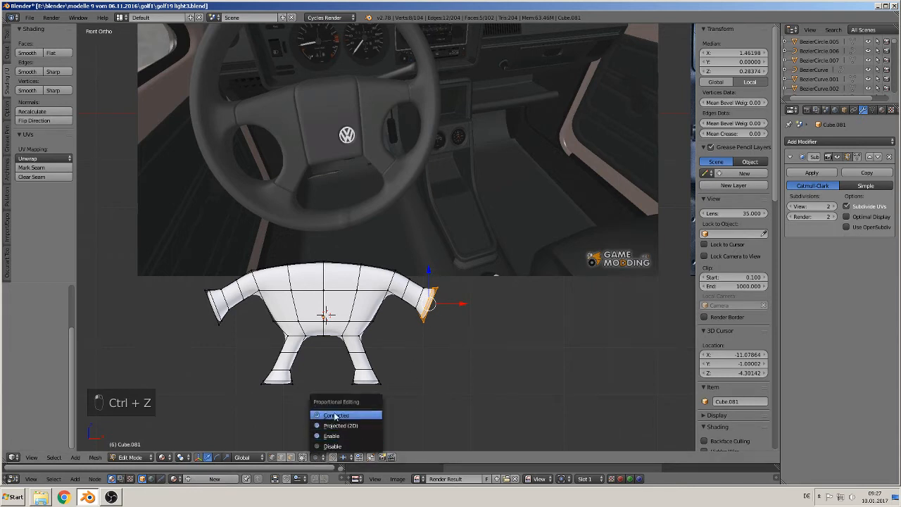
pyautogui.click(336, 415)
pyautogui.press('g')
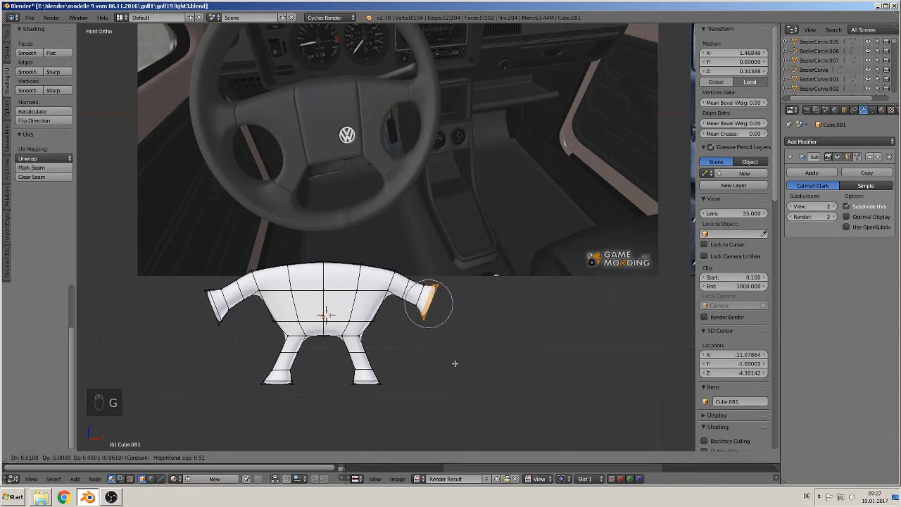
pyautogui.press('z')
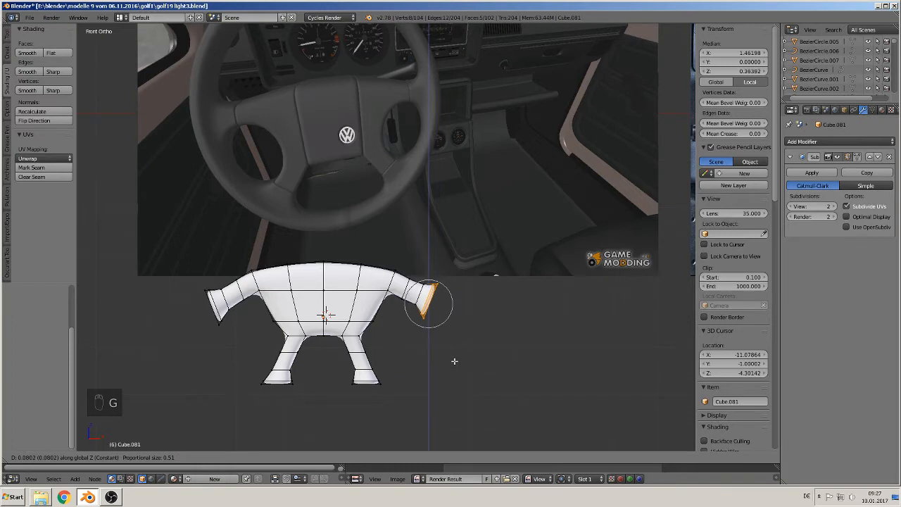
pyautogui.scroll(-3, 453, 363)
pyautogui.scroll(2, 455, 363)
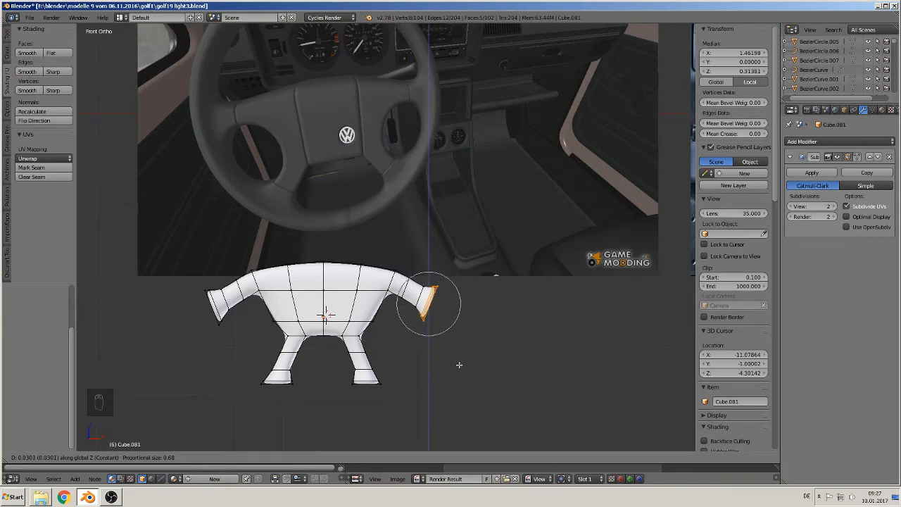
pyautogui.scroll(-1, 459, 363)
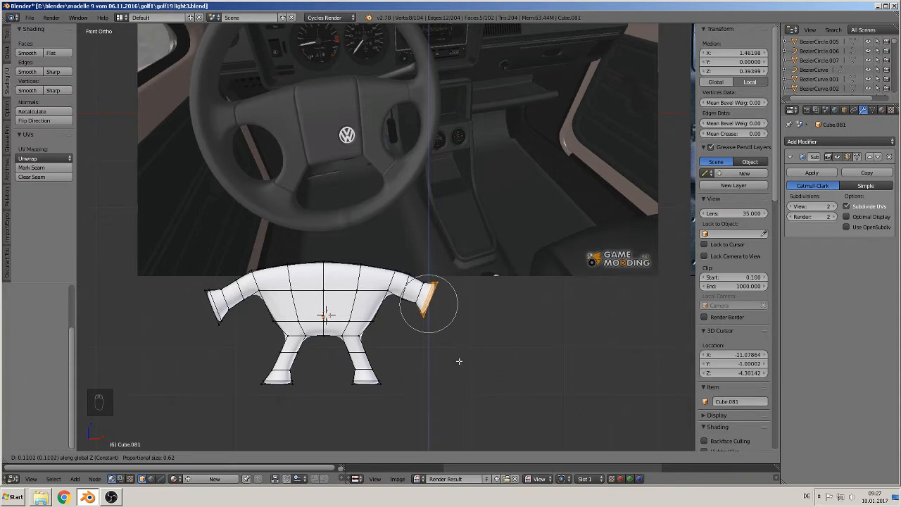
pyautogui.scroll(1, 459, 361)
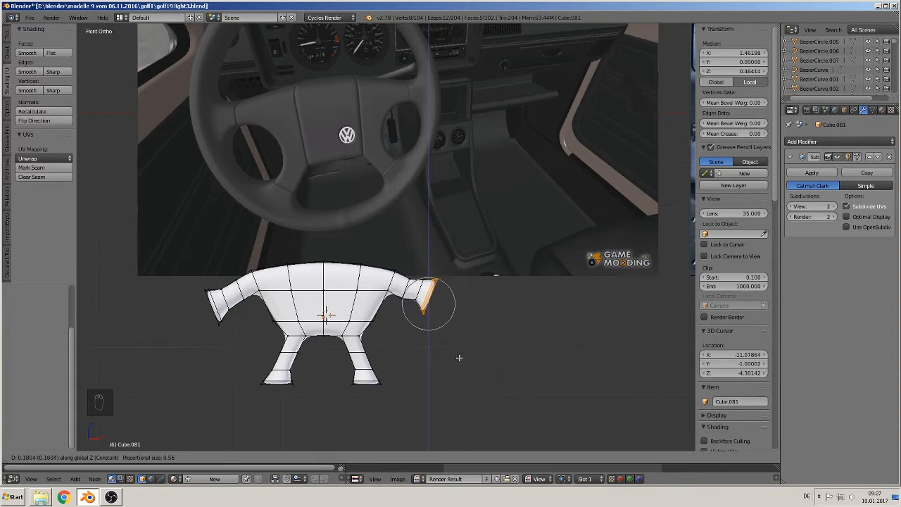
pyautogui.scroll(-1, 458, 358)
pyautogui.scroll(-1, 459, 359)
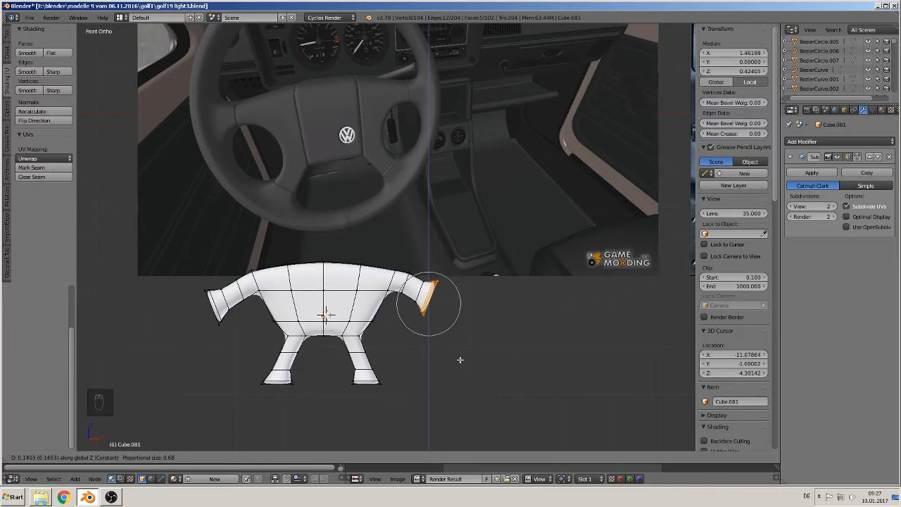
pyautogui.press('Escape')
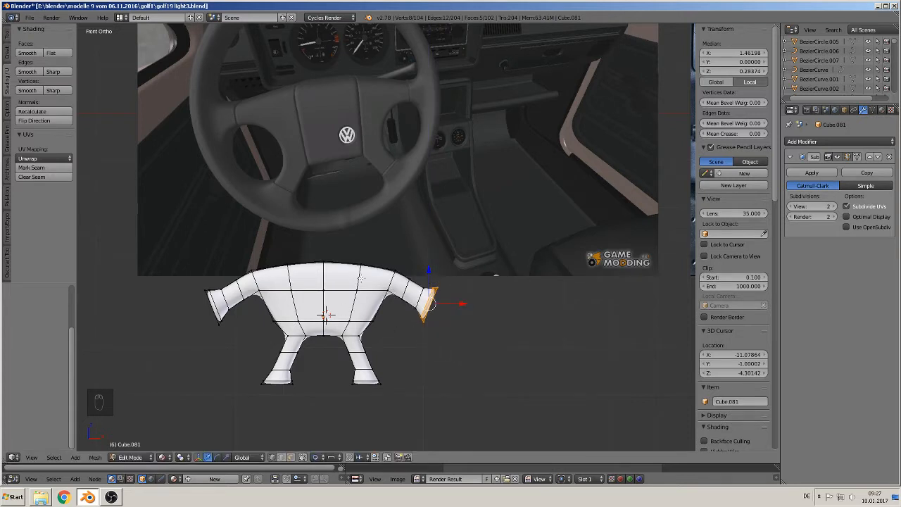
# Select the horizontal edge loop running across the lower part of the hub in Edit Mode
pyautogui.press('Tab')
pyautogui.scroll(-1, 443, 304)
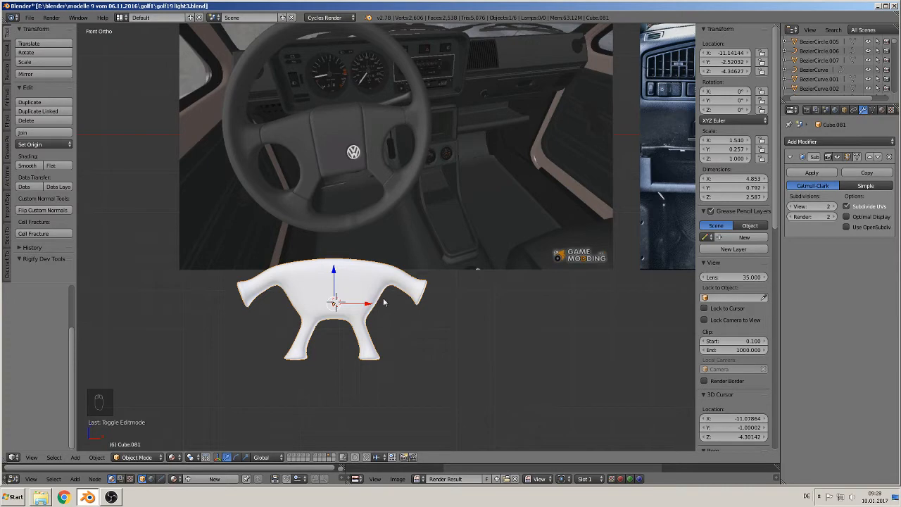
pyautogui.press('Tab')
pyautogui.keyDown('alt'); pyautogui.rightClick(337, 305); pyautogui.keyUp('alt')
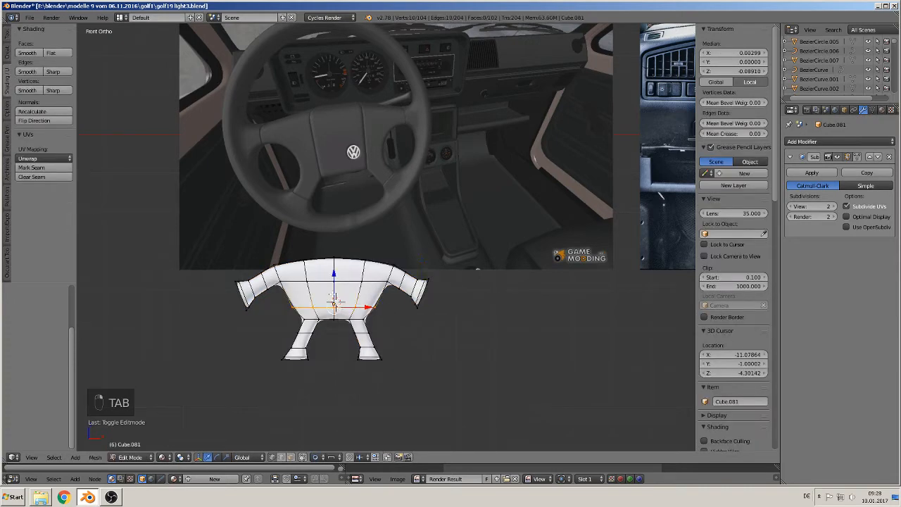
pyautogui.click(327, 281)
# Try raising the selected loop along Z with proportional editing, and undo the move
pyautogui.press('g')
pyautogui.press('z')
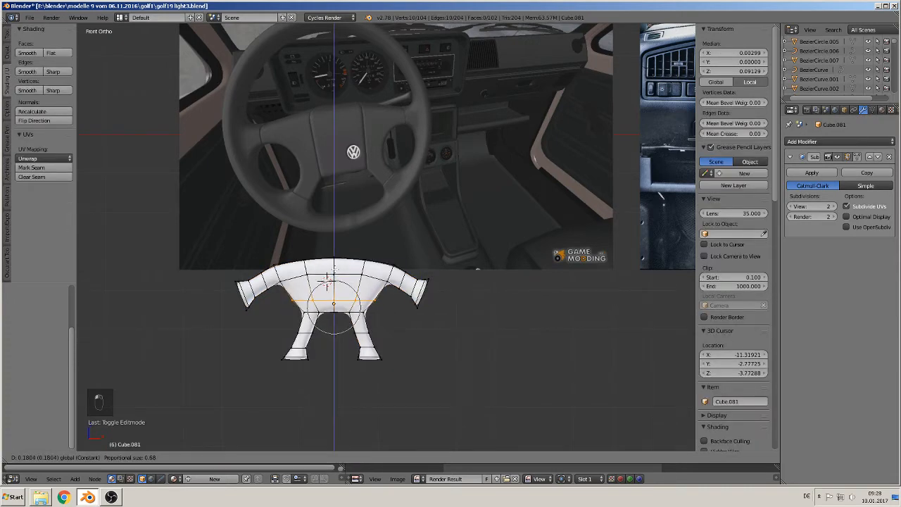
pyautogui.click(331, 271)
pyautogui.click(314, 457)
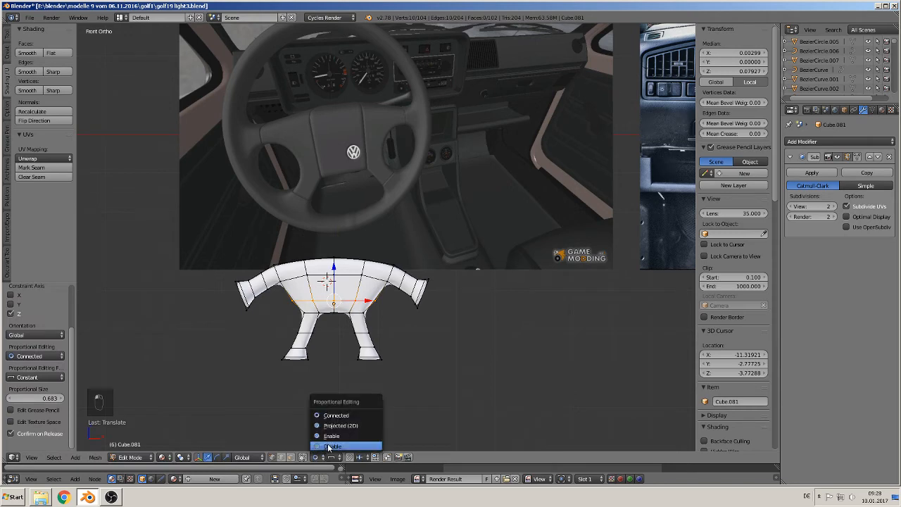
pyautogui.click(330, 446)
pyautogui.hotkey('ctrl', 'z')
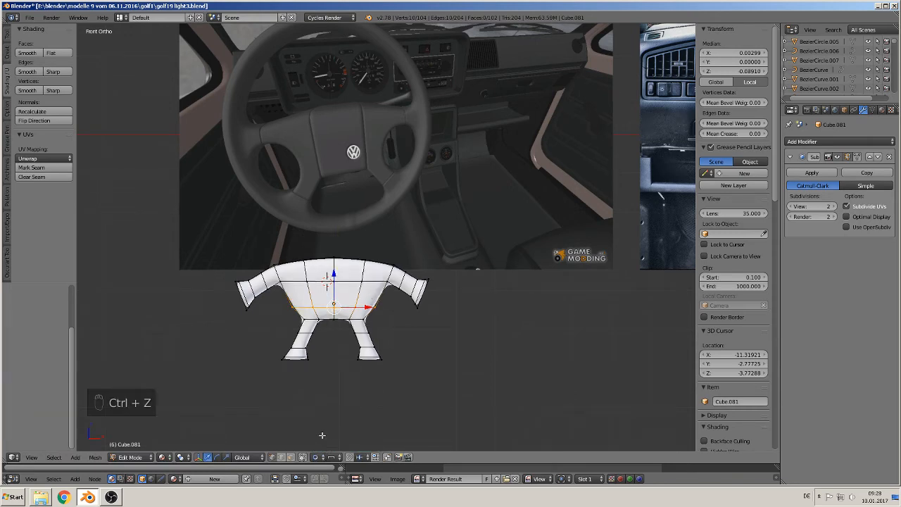
# With proportional editing disabled, raise the selected hub loop about 0.2 along Z and scale it along X to about 0.72
pyautogui.click(315, 458)
pyautogui.click(328, 456)
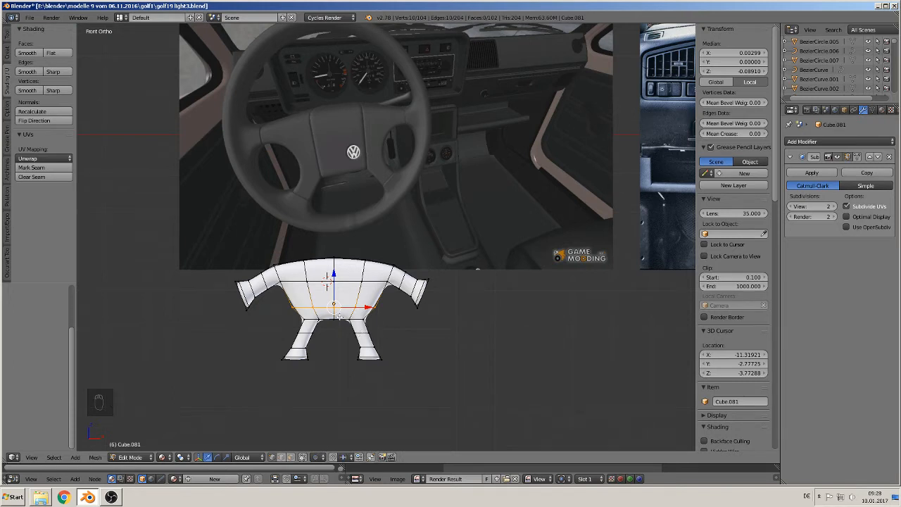
pyautogui.press('g')
pyautogui.press('z')
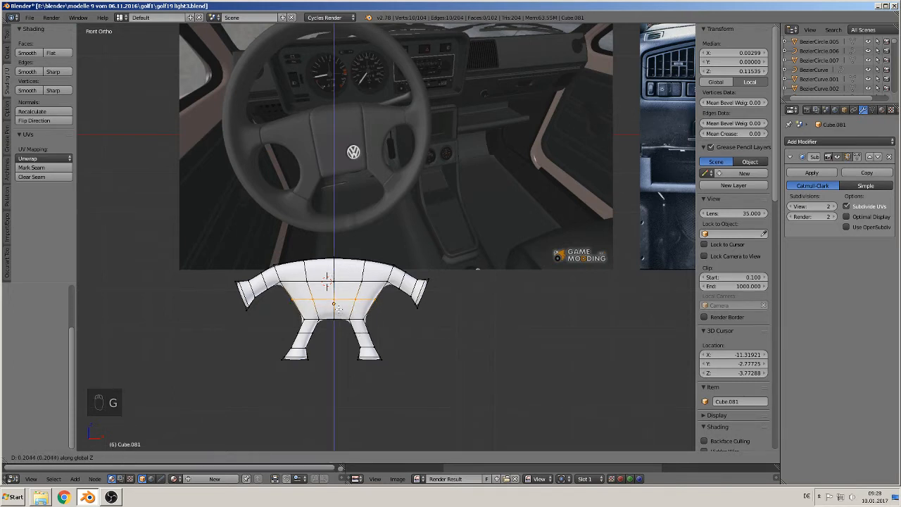
pyautogui.click(338, 308)
pyautogui.press('s')
pyautogui.press('x')
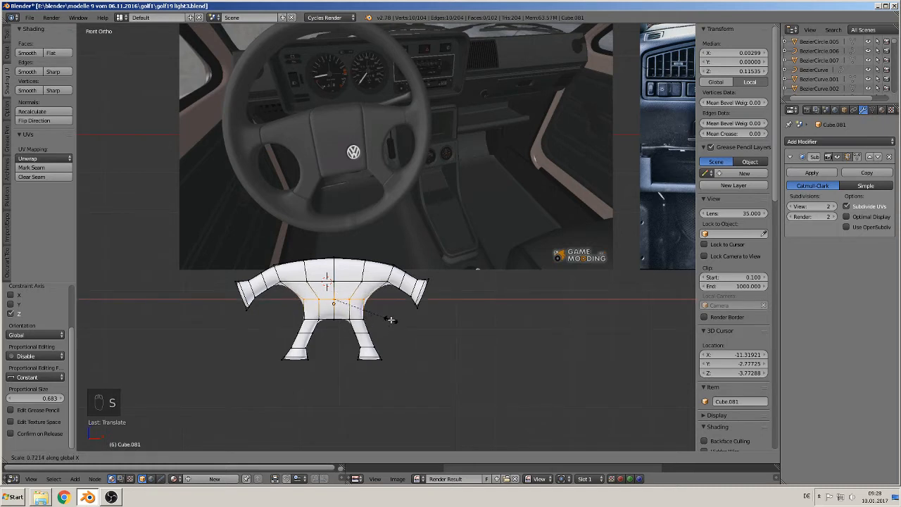
pyautogui.click(389, 322)
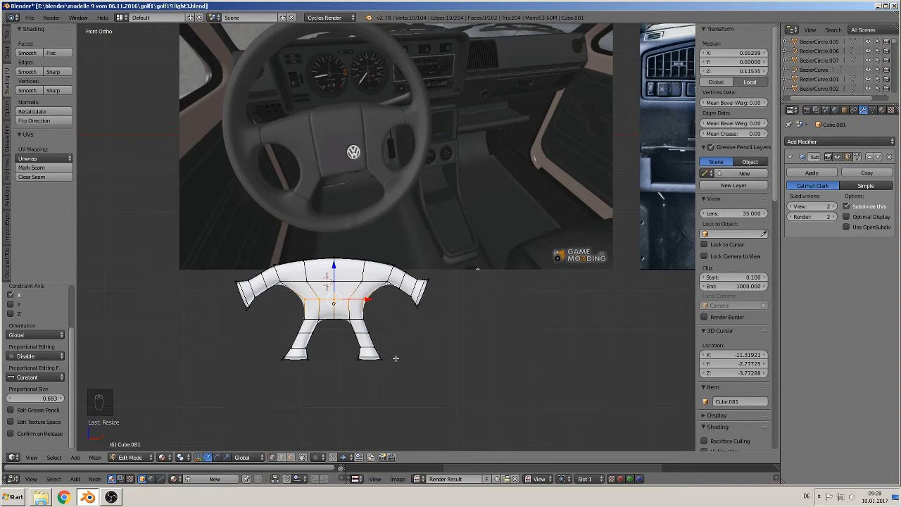
# Try raising only the flared feet of both lower legs along Z, and undo that move
pyautogui.press('a')
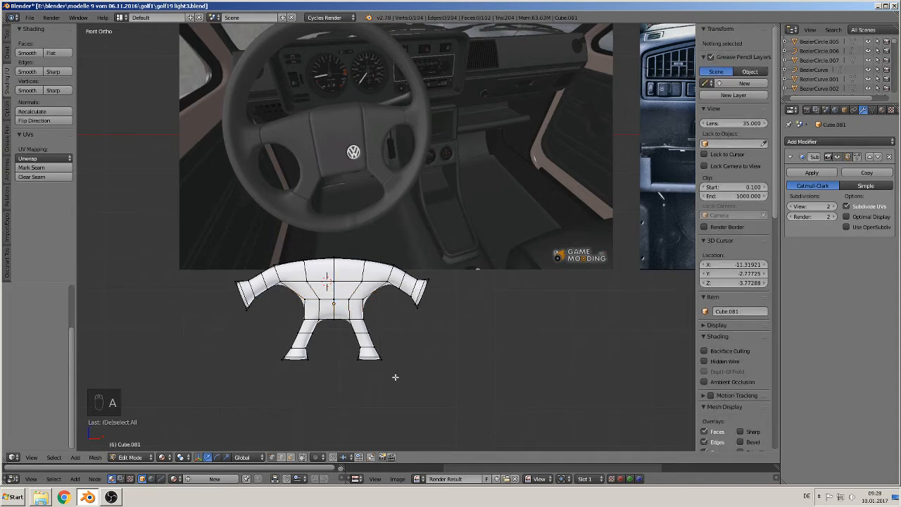
pyautogui.press('b')
pyautogui.moveTo(402, 375); pyautogui.dragTo(267, 341)
pyautogui.moveTo(331, 325); pyautogui.dragTo(331, 316)
pyautogui.hotkey('ctrl', 'z')
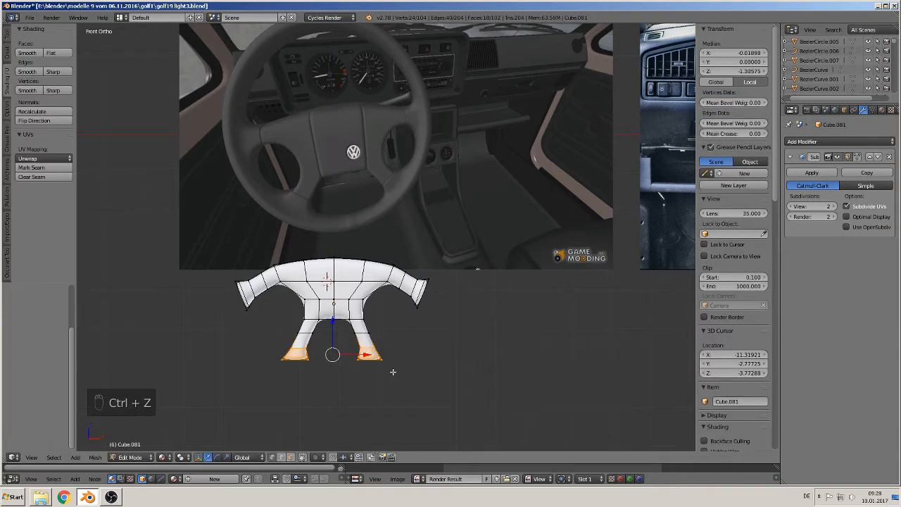
# Shorten both lower legs by raising their lower sections and flared feet along Z, and return to Object Mode
pyautogui.press('a')
pyautogui.press('b')
pyautogui.moveTo(396, 372); pyautogui.dragTo(277, 332)
pyautogui.moveTo(333, 316); pyautogui.dragTo(333, 307)
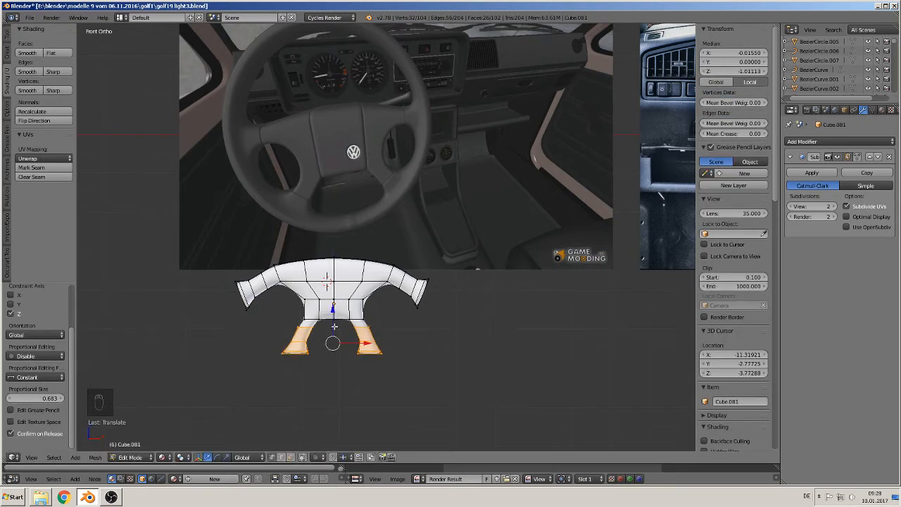
pyautogui.press('a')
pyautogui.press('b')
pyautogui.moveTo(395, 367); pyautogui.dragTo(273, 330)
pyautogui.moveTo(328, 322); pyautogui.dragTo(332, 308)
pyautogui.press('Tab')
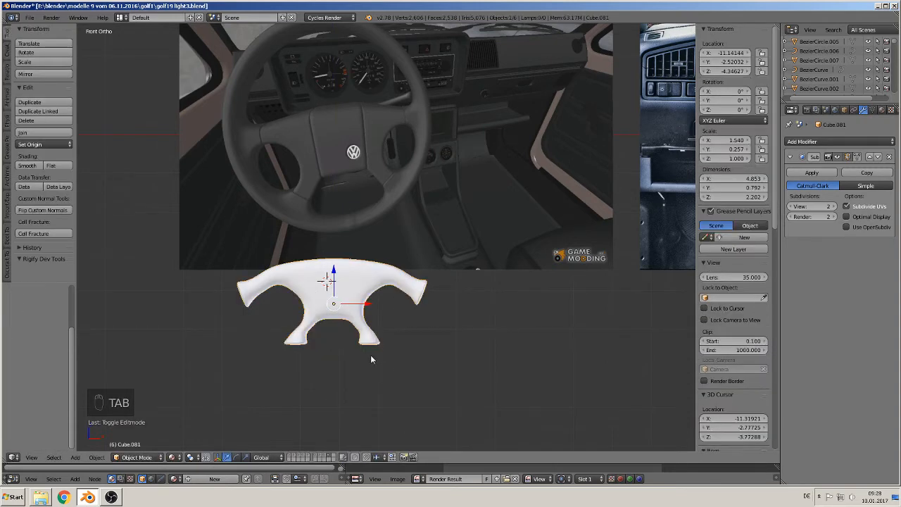
# Circle-select the flared end of the left arm in Edit Mode and move it inward and slightly up
pyautogui.press('Tab')
pyautogui.press('a')
pyautogui.press('a')
pyautogui.press('a')
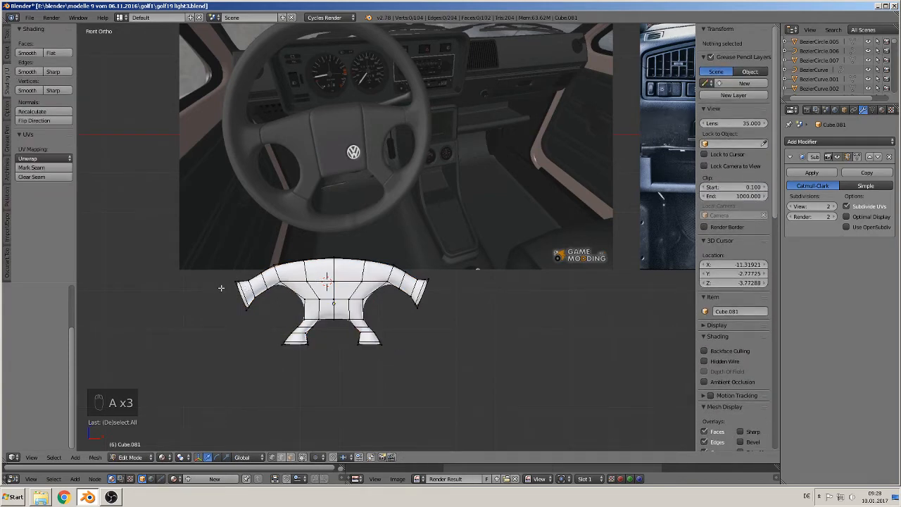
pyautogui.press('c')
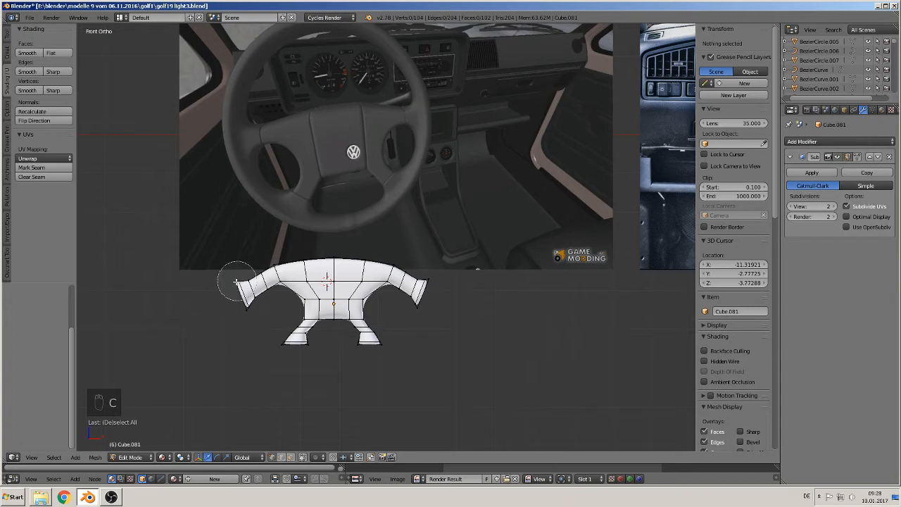
pyautogui.moveTo(238, 283)
pyautogui.mouseDown()
pyautogui.moveTo(238, 293)
pyautogui.moveTo(267, 295)
pyautogui.mouseUp()
pyautogui.rightClick(243, 305)
pyautogui.press('g')
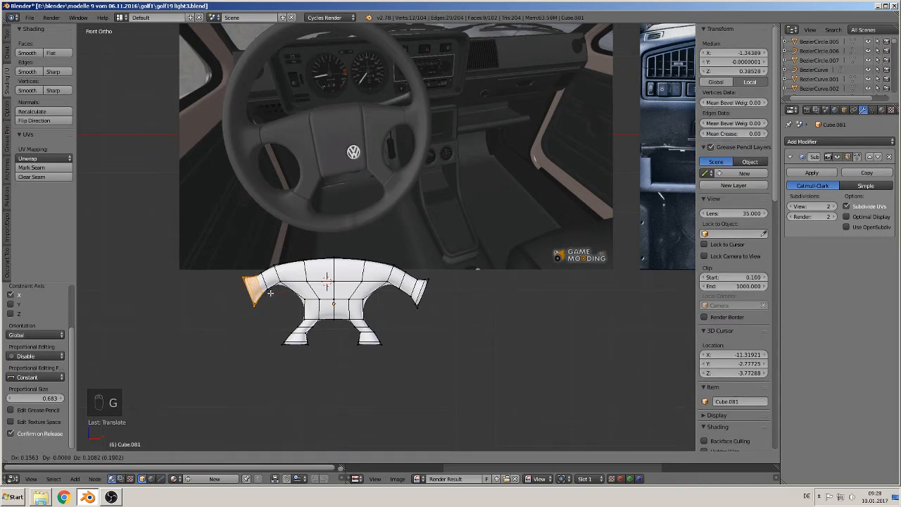
pyautogui.click(270, 290)
# Move only the flared end of the right arm inward and up to a median of about X 1.29, Z 0.47, and leave Edit Mode
pyautogui.press('a')
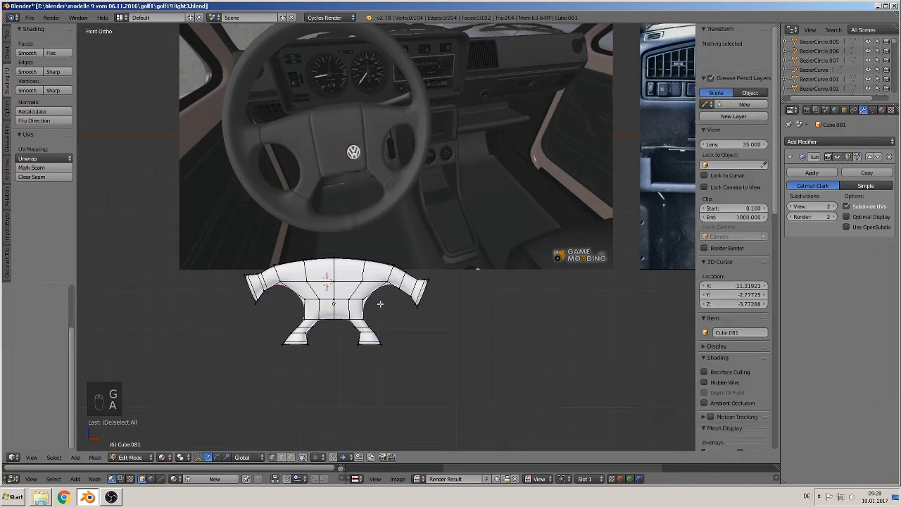
pyautogui.press('c')
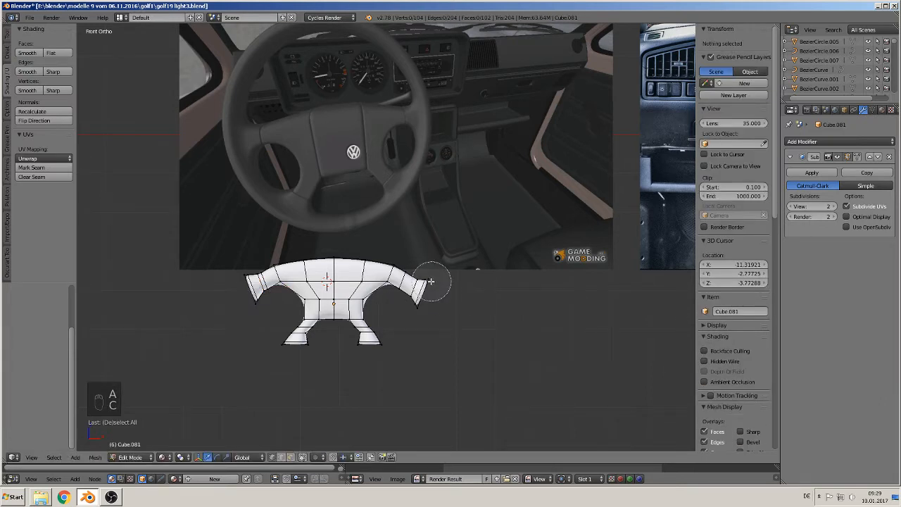
pyautogui.moveTo(428, 278); pyautogui.dragTo(417, 301)
pyautogui.rightClick(422, 310)
pyautogui.press('g')
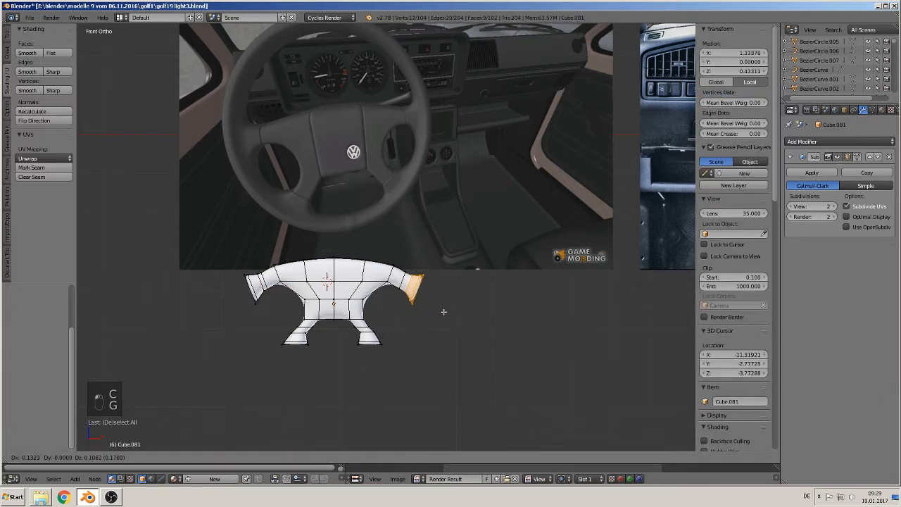
pyautogui.click(440, 310)
pyautogui.press('Tab')
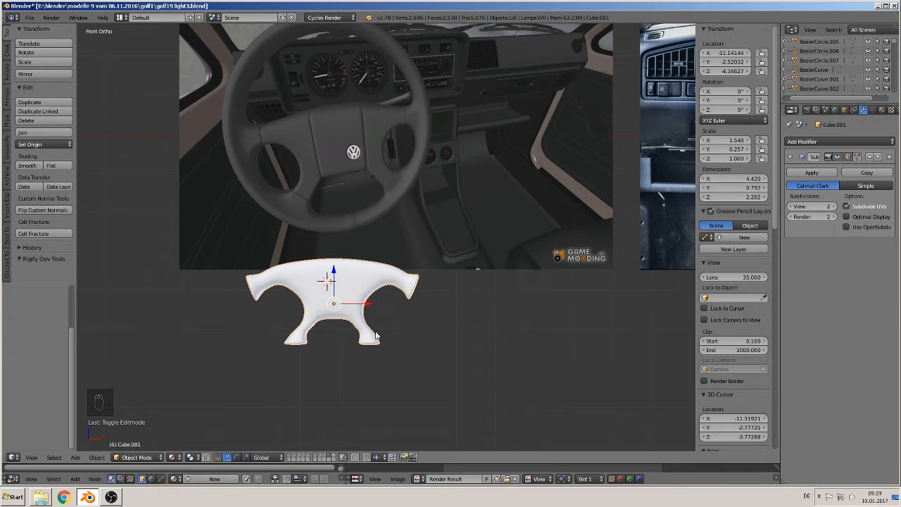
# Select the inner-side vertices at the top of the right lower leg and shift them along X toward the hub's centre
pyautogui.scroll(4, 380, 324)
pyautogui.press('Tab')
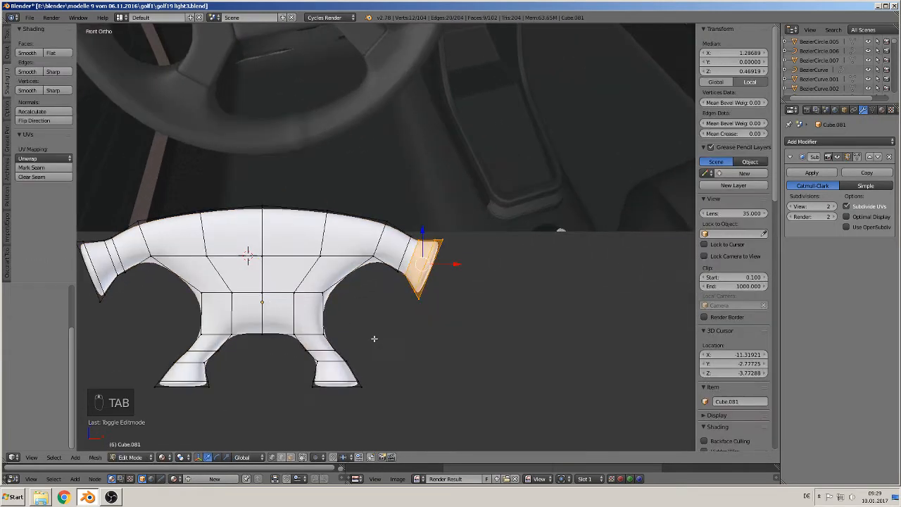
pyautogui.rightClick(317, 361)
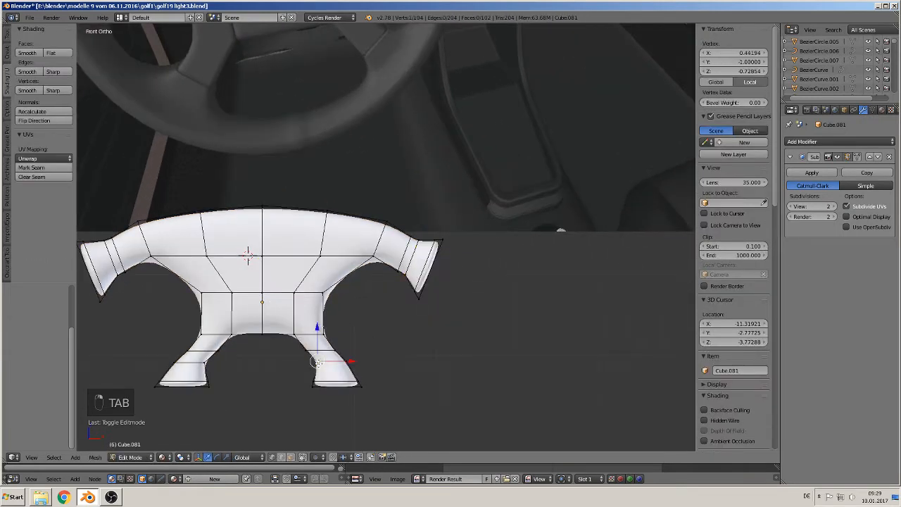
pyautogui.press('a')
pyautogui.press('a')
pyautogui.press('c')
pyautogui.click(305, 351)
pyautogui.rightClick(309, 358)
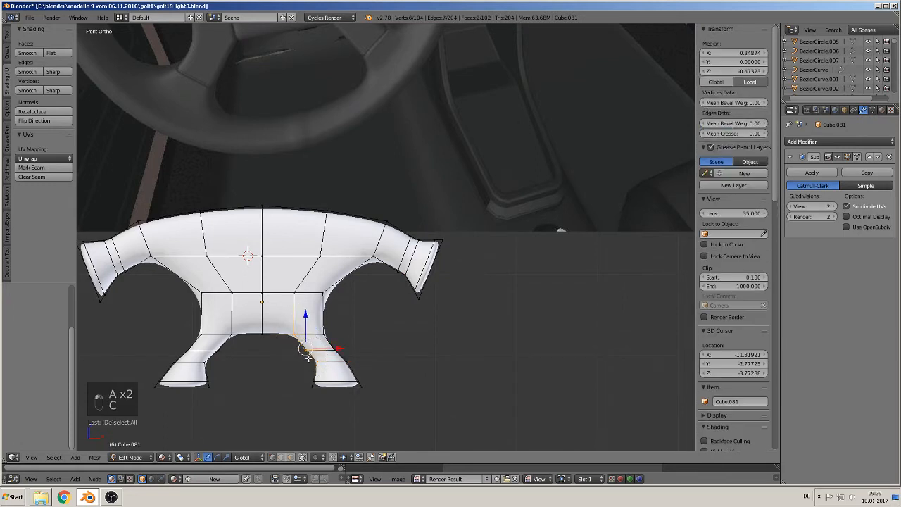
pyautogui.moveTo(337, 348); pyautogui.dragTo(330, 349)
# Shift the matching inner-side vertices of the left lower leg about 0.11 along X toward the centre, and return to Object Mode
pyautogui.press('a')
pyautogui.press('c')
pyautogui.moveTo(220, 356); pyautogui.dragTo(253, 348)
pyautogui.rightClick(237, 346)
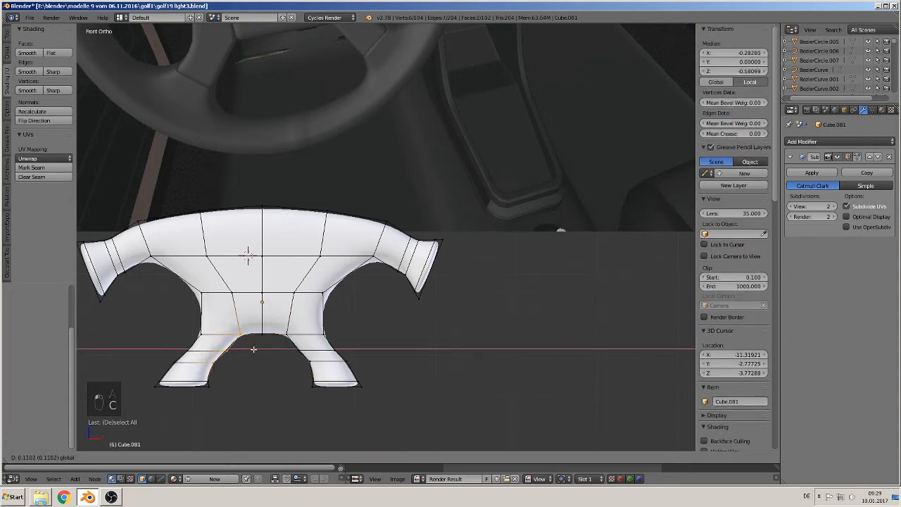
pyautogui.click(253, 349)
pyautogui.press('Tab')
pyautogui.scroll(-4, 347, 301)
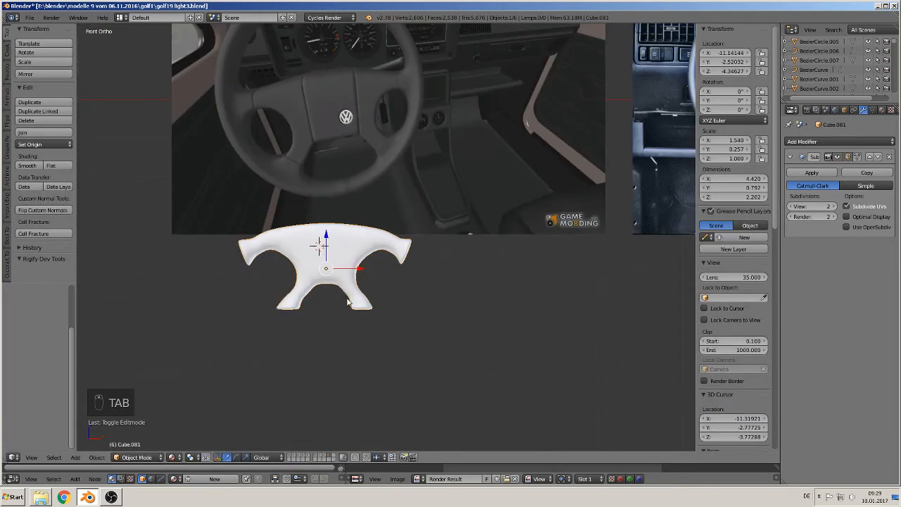
# Move the hub in front view into the rim nearest the reference images, to about X -20.93, Z -0.43
pyautogui.scroll(-2, 348, 299)
pyautogui.moveTo(357, 303); pyautogui.dragTo(432, 339, button='middle')
pyautogui.scroll(-2, 435, 337)
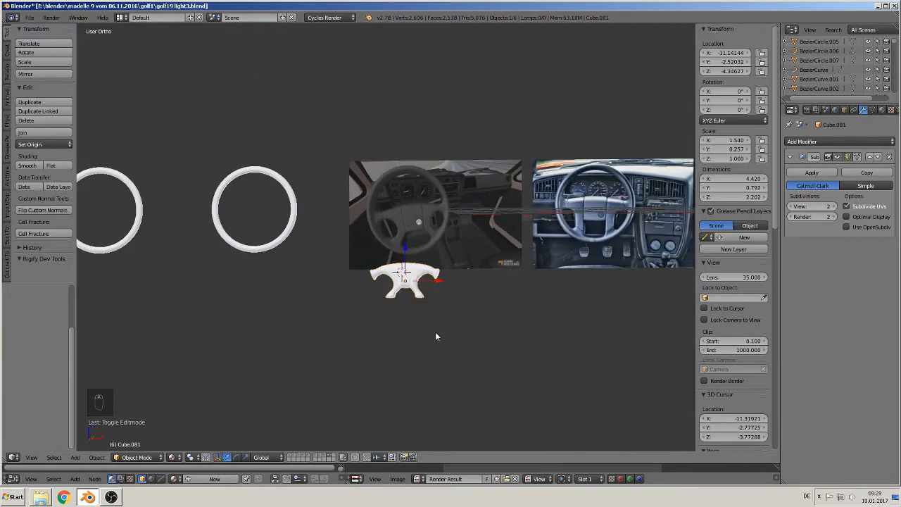
pyautogui.press('KP_1')
pyautogui.press('g')
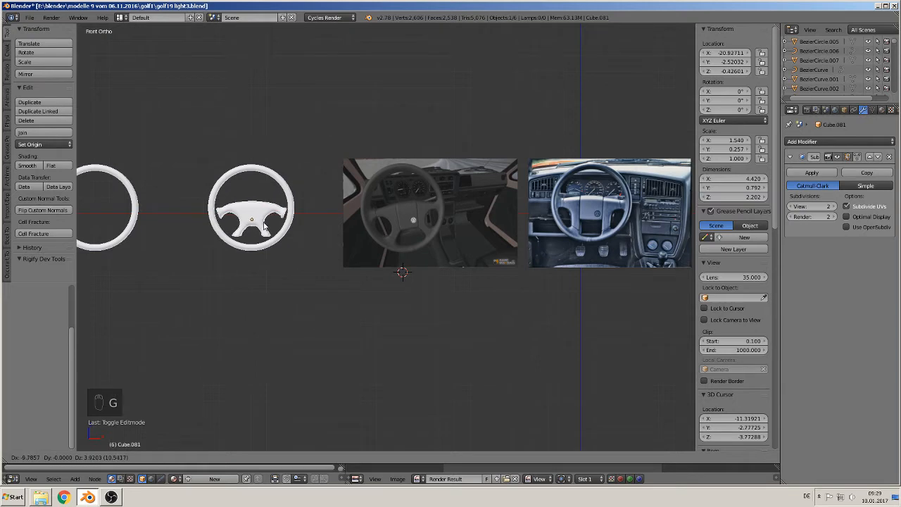
pyautogui.click(264, 226)
# Scale the hub up uniformly by about 1.16 so its arms and legs reach into the rim
pyautogui.scroll(2, 268, 229)
pyautogui.rightClick(252, 190)
pyautogui.press('Tab')
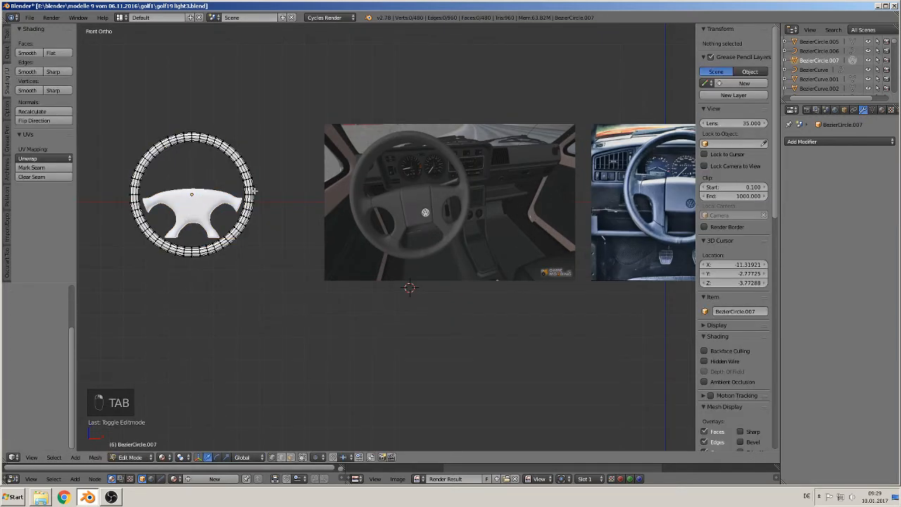
pyautogui.keyDown('shift'); pyautogui.moveTo(255, 190); pyautogui.dragTo(377, 197, button='middle'); pyautogui.keyUp('shift')
pyautogui.press('Tab')
pyautogui.rightClick(347, 207)
pyautogui.press('s')
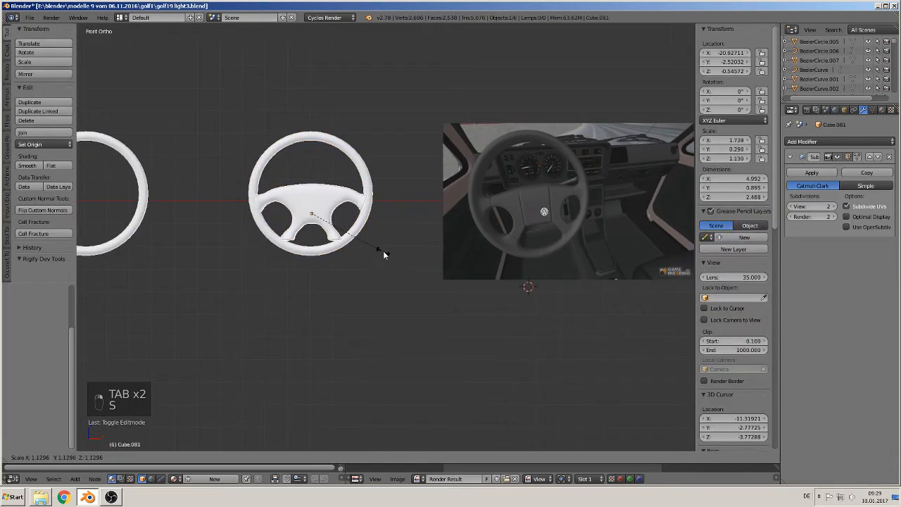
pyautogui.click(381, 252)
pyautogui.moveTo(382, 253); pyautogui.dragTo(365, 245, button='middle')
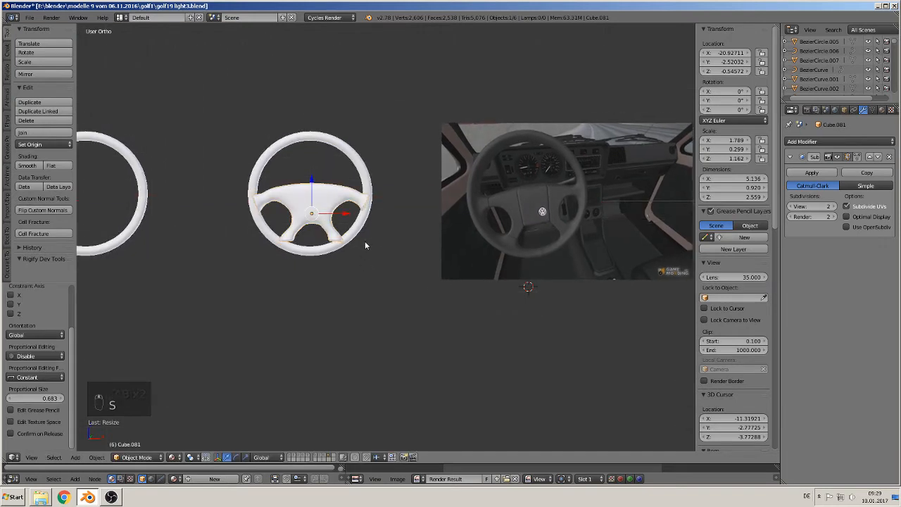
# Lower the hub to about Z -0.69 and shift it along Y to about -1.71, into the rim's plane
pyautogui.press('KP_1')
pyautogui.press('g')
pyautogui.press('z')
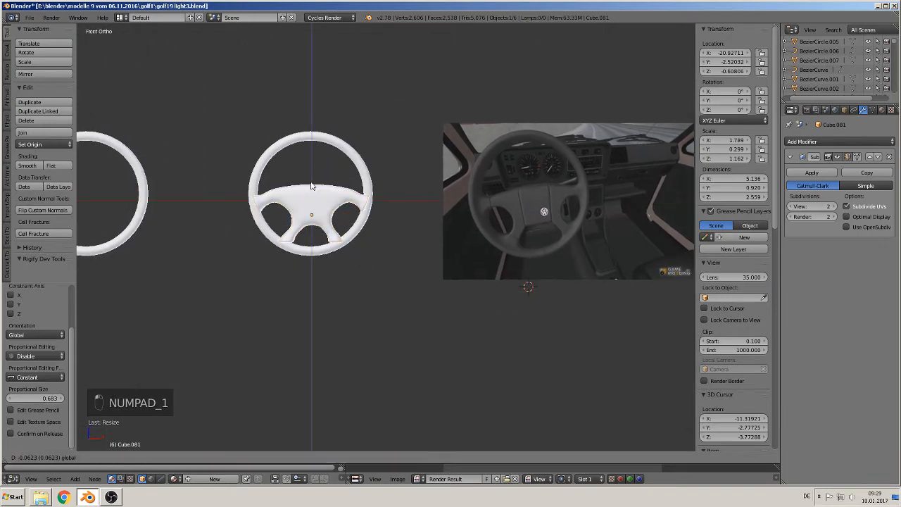
pyautogui.click(311, 188)
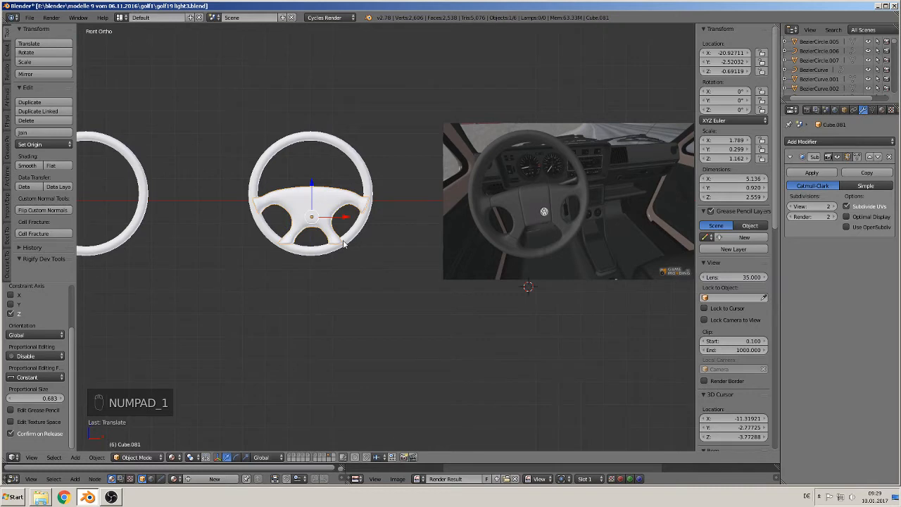
pyautogui.moveTo(343, 240); pyautogui.dragTo(270, 202, button='middle')
pyautogui.press('g')
pyautogui.press('y')
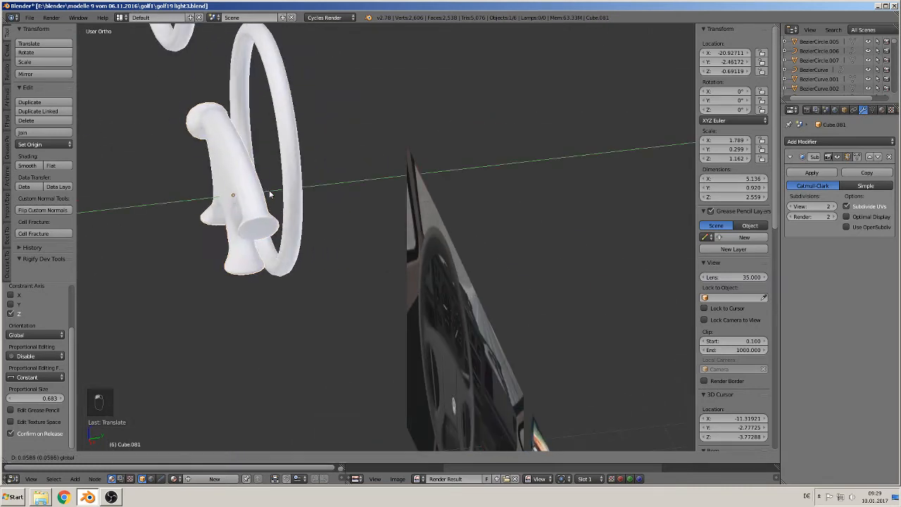
pyautogui.click(306, 187)
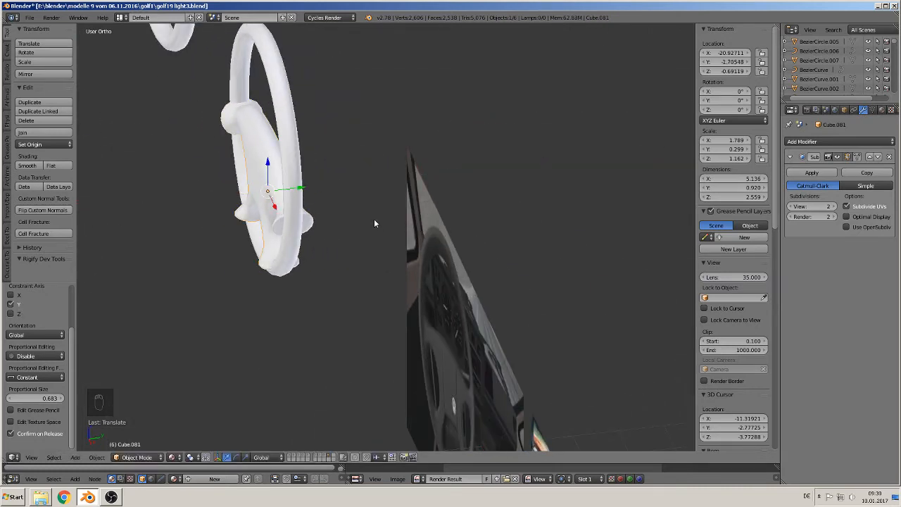
# Scale the hub along Y by about 0.36, deselect everything and check the fit inside the rim
pyautogui.press('s')
pyautogui.press('y')
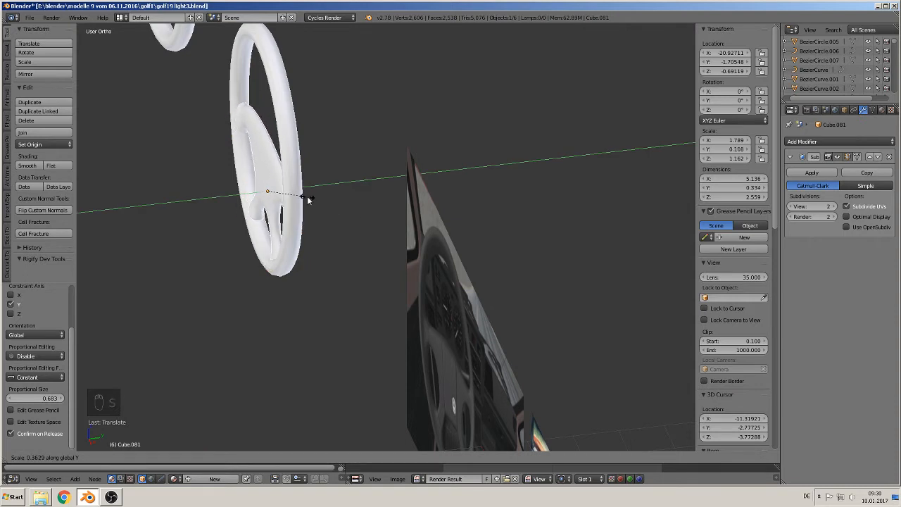
pyautogui.click(317, 205)
pyautogui.moveTo(319, 208); pyautogui.dragTo(466, 176, button='middle')
pyautogui.press('a')
pyautogui.moveTo(403, 221); pyautogui.dragTo(249, 310, button='middle')
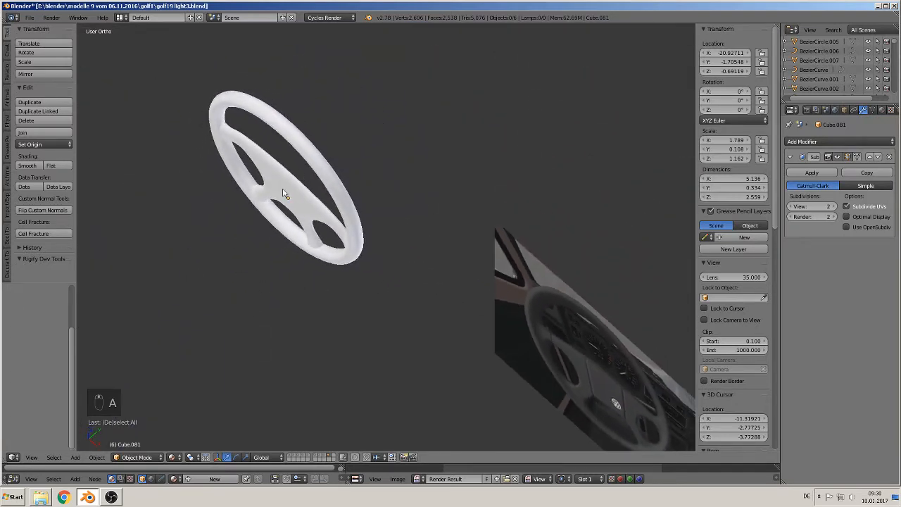
pyautogui.moveTo(285, 186); pyautogui.dragTo(385, 203, button='middle')
pyautogui.scroll(-3, 385, 211)
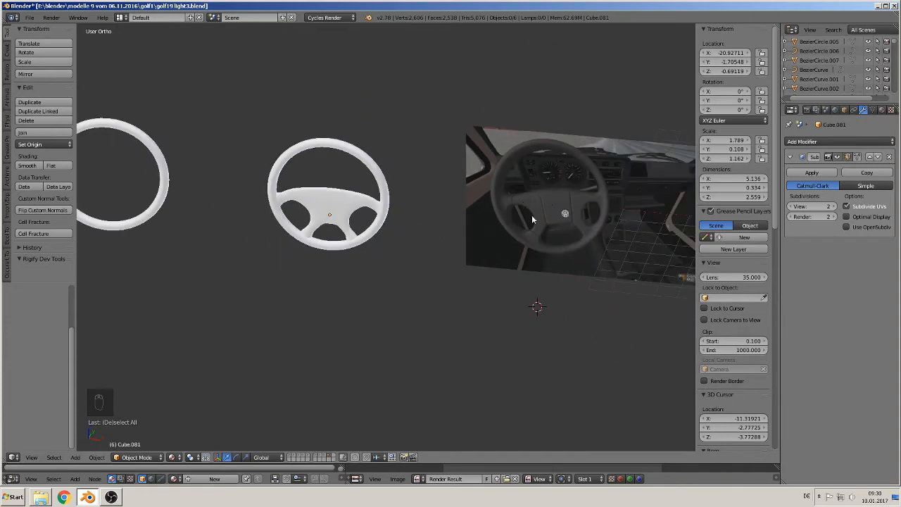
# Thicken only the hub's central body along Y in Edit Mode, for an overall depth of about 0.65, and return to Object Mode
pyautogui.scroll(4, 562, 188)
pyautogui.press('Tab')
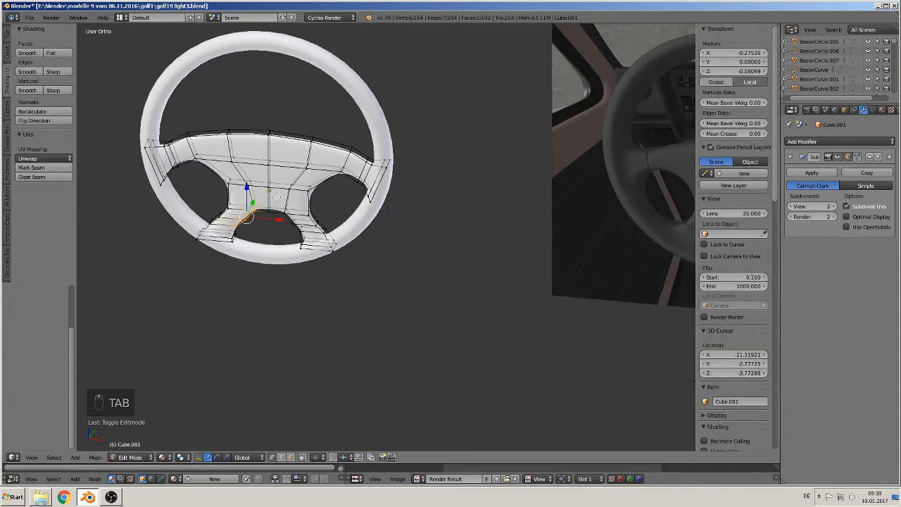
pyautogui.moveTo(277, 197); pyautogui.dragTo(288, 174, button='middle')
pyautogui.press('KP_1')
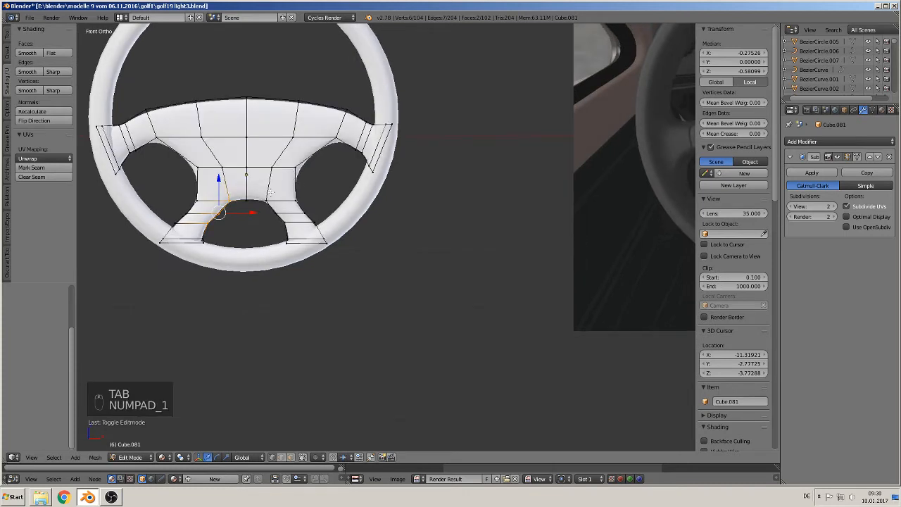
pyautogui.press('a')
pyautogui.press('a')
pyautogui.press('c')
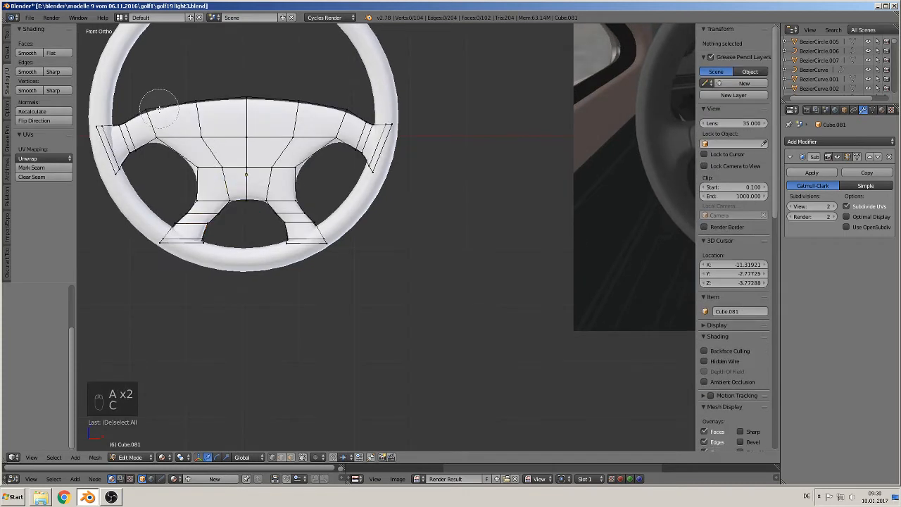
pyautogui.moveTo(161, 104)
pyautogui.mouseDown()
pyautogui.moveTo(171, 106)
pyautogui.moveTo(207, 184)
pyautogui.moveTo(303, 182)
pyautogui.moveTo(236, 127)
pyautogui.moveTo(273, 97)
pyautogui.moveTo(296, 92)
pyautogui.moveTo(331, 105)
pyautogui.mouseUp()
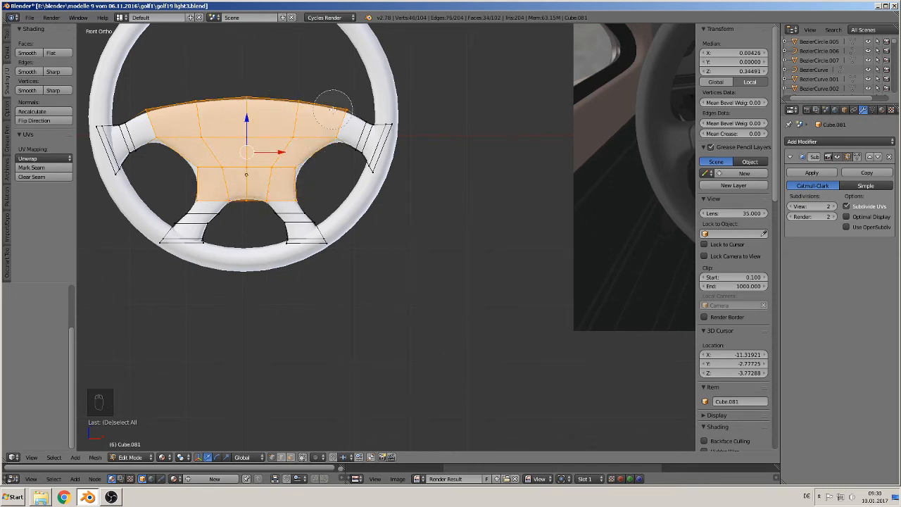
pyautogui.press('Escape')
pyautogui.moveTo(326, 119); pyautogui.dragTo(329, 220, button='middle')
pyautogui.press('s')
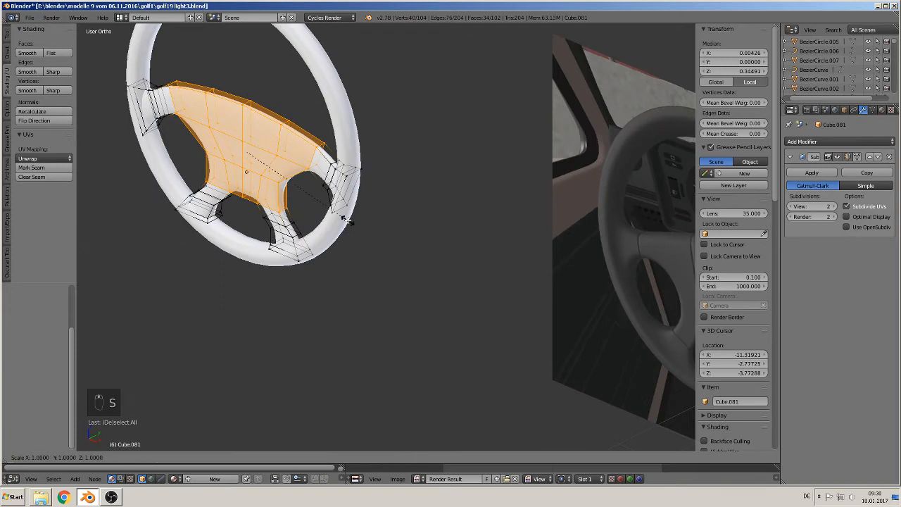
pyautogui.press('y')
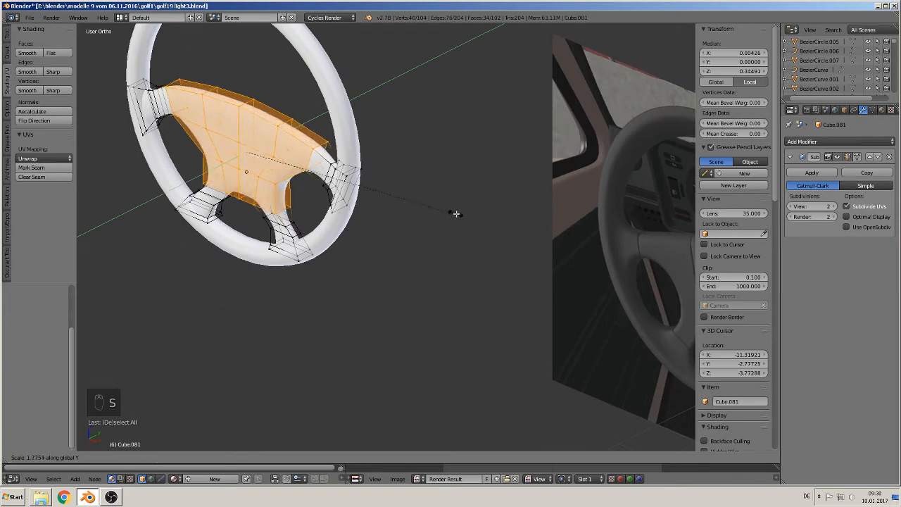
pyautogui.click(587, 207)
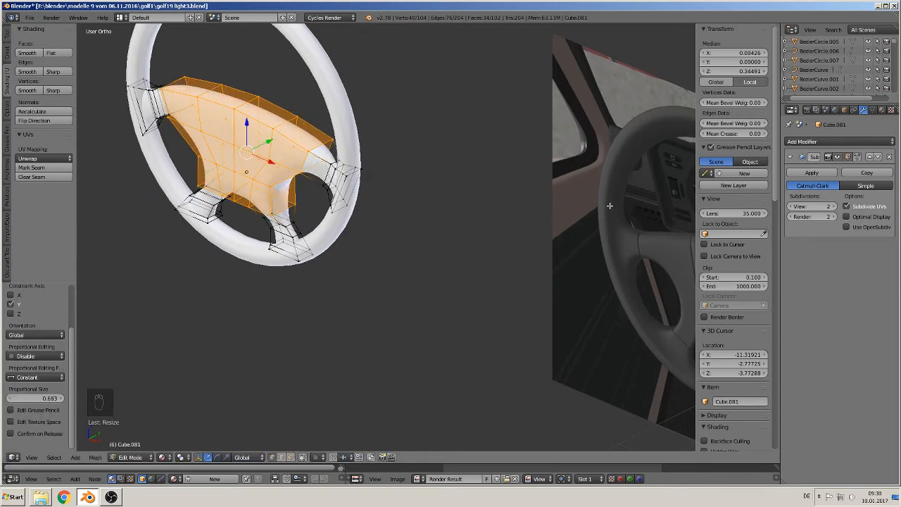
pyautogui.press('Tab')
# Try the hub's viewport subdivision at level 1, and set it back to 2
pyautogui.moveTo(483, 218); pyautogui.dragTo(365, 258, button='middle')
pyautogui.scroll(-3, 386, 207)
pyautogui.scroll(1, 365, 258)
pyautogui.rightClick(349, 190)
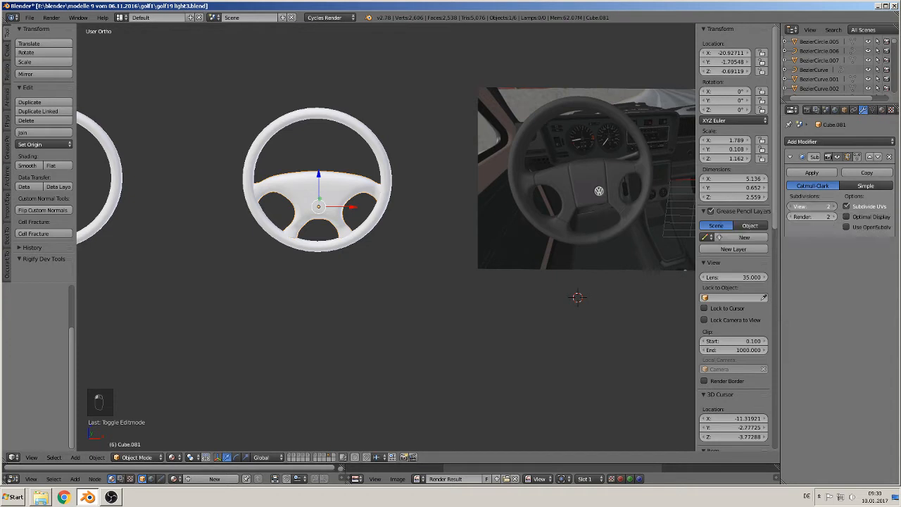
pyautogui.click(791, 207)
pyautogui.scroll(3, 267, 262)
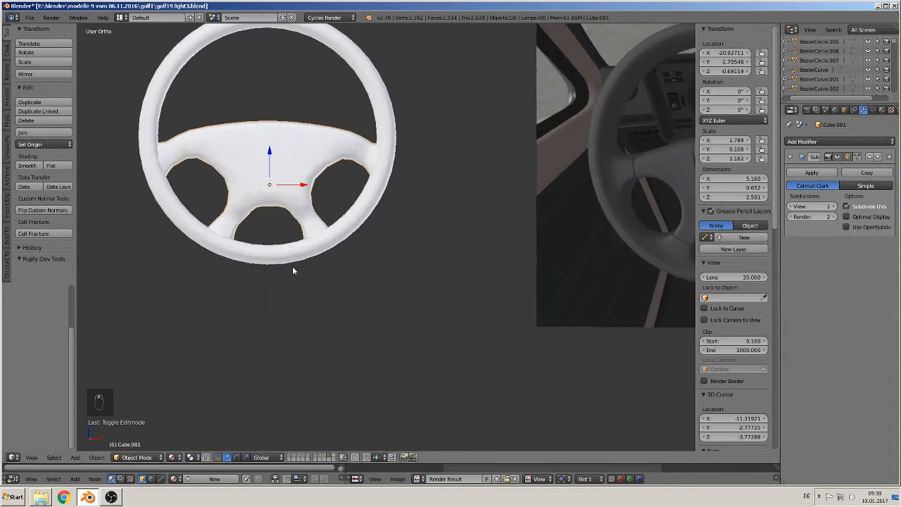
pyautogui.click(830, 206)
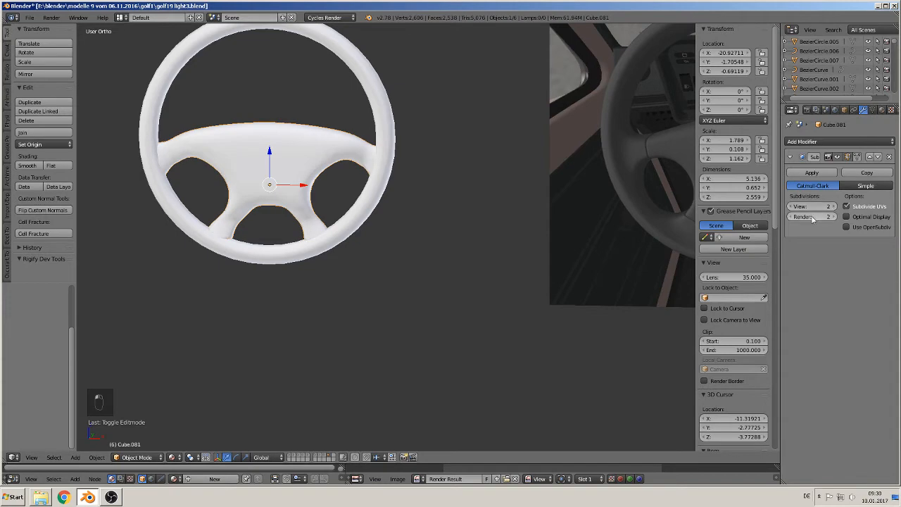
# Apply the hub's Subdivision Surface modifier, and inspect the meshes of the rim and the hub in Edit Mode
pyautogui.click(812, 173)
pyautogui.rightClick(392, 139)
pyautogui.press('Tab')
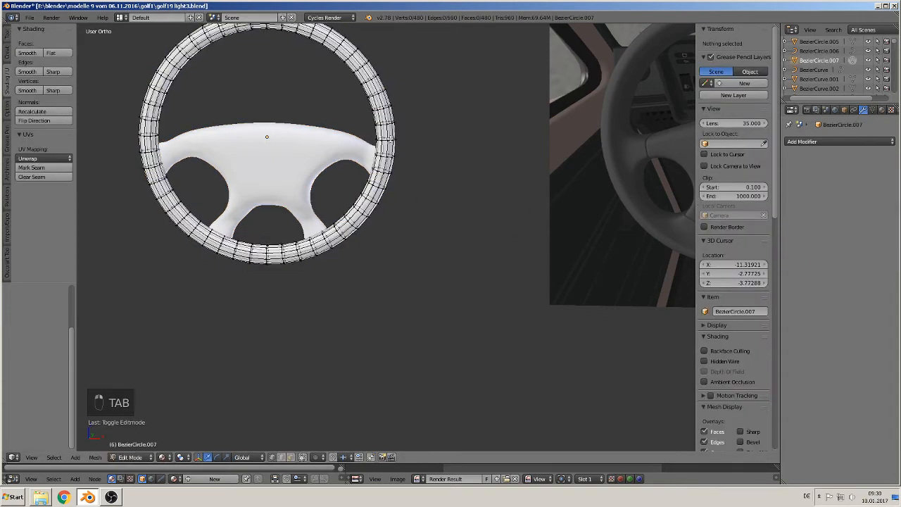
pyautogui.press('Tab')
pyautogui.rightClick(318, 159)
pyautogui.press('Tab')
pyautogui.press('Tab')
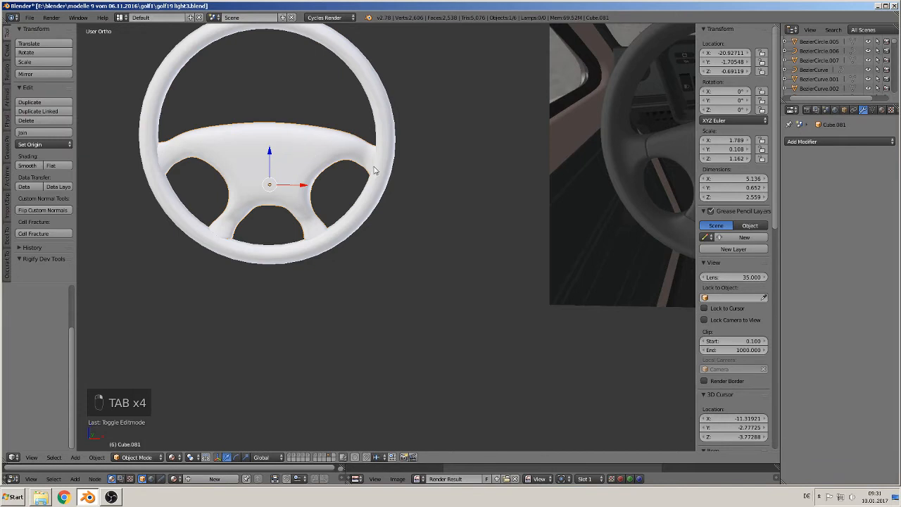
# Join the hub and the surrounding rim into one steering wheel object
pyautogui.keyDown('shift'); pyautogui.rightClick(392, 135); pyautogui.keyUp('shift')
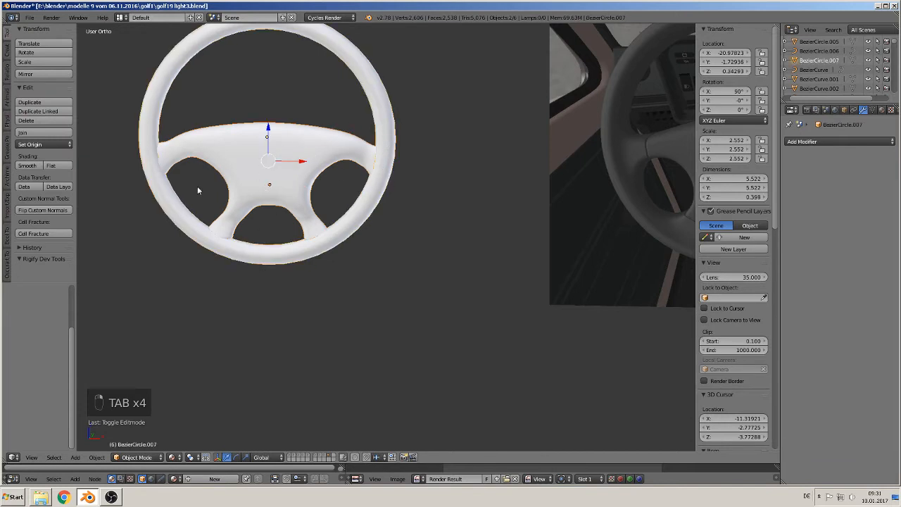
pyautogui.click(22, 133)
pyautogui.scroll(-3, 306, 225)
pyautogui.scroll(-2, 306, 225)
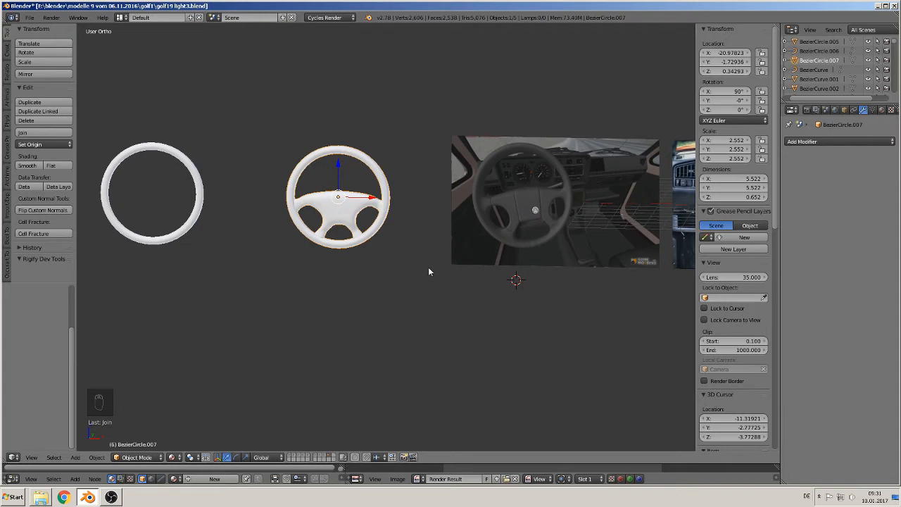
# Move the spare empty rim beside the steering wheel to another layer
pyautogui.rightClick(198, 201)
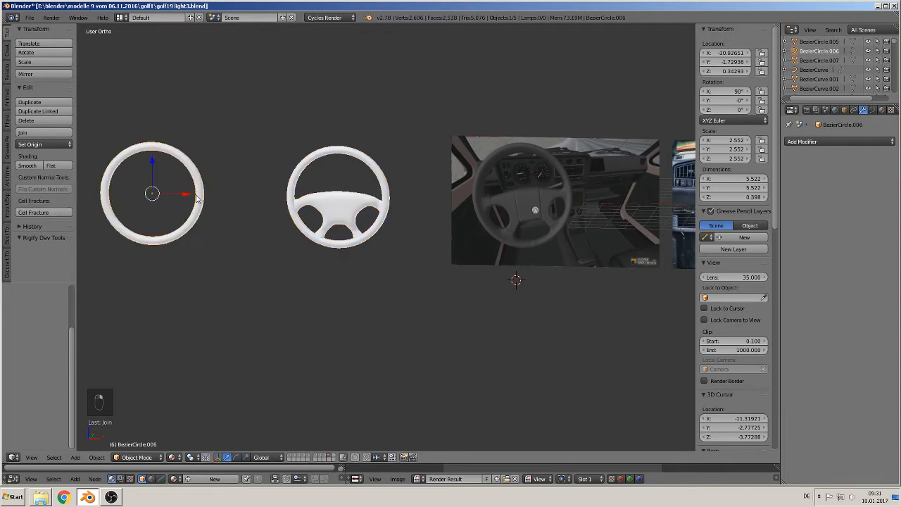
pyautogui.press('m')
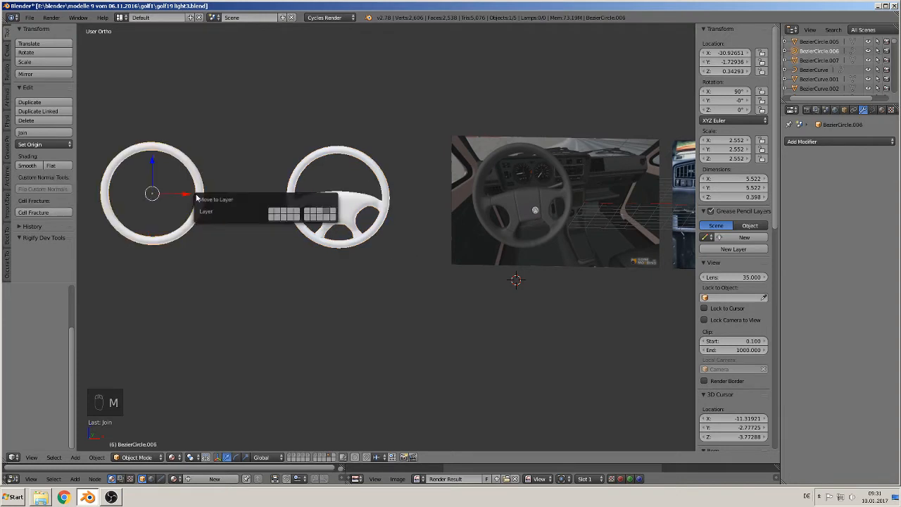
pyautogui.click(284, 215)
pyautogui.scroll(-3, 393, 240)
pyautogui.scroll(2, 395, 240)
# Select the joined steering wheel and save the Blender file
pyautogui.rightClick(373, 229)
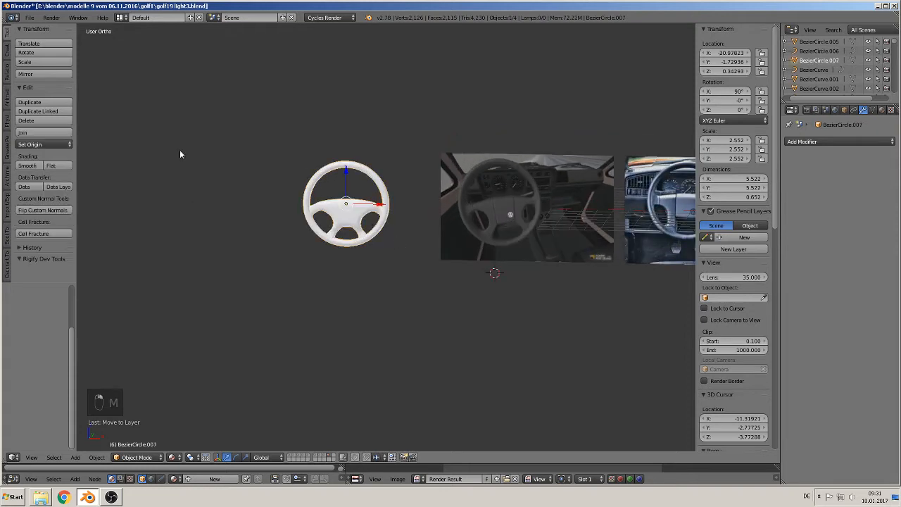
pyautogui.click(30, 17)
pyautogui.click(61, 92)
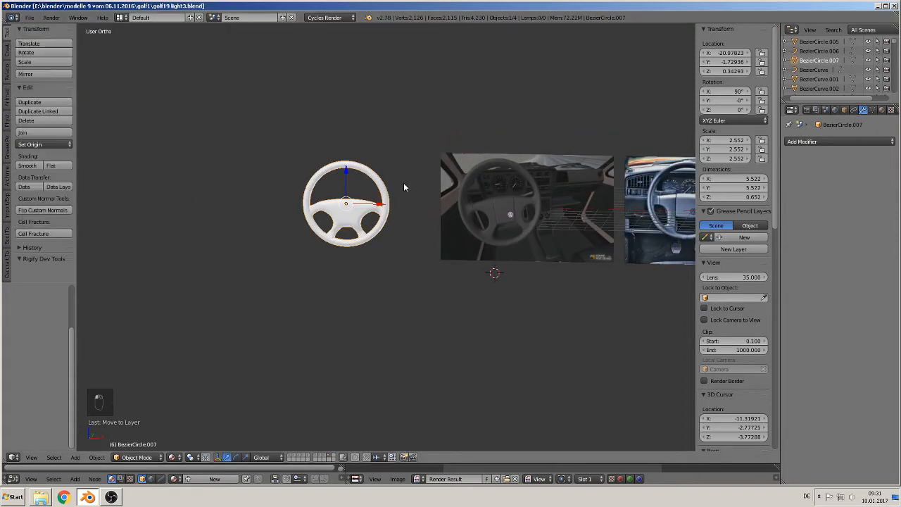
# Compare the steering wheel with the three reference images, and display the layer holding the red car's dashboard photo
pyautogui.keyDown('shift'); pyautogui.moveTo(414, 197); pyautogui.dragTo(342, 225, button='middle'); pyautogui.keyUp('shift')
pyautogui.scroll(2, 493, 246)
pyautogui.scroll(1, 496, 271)
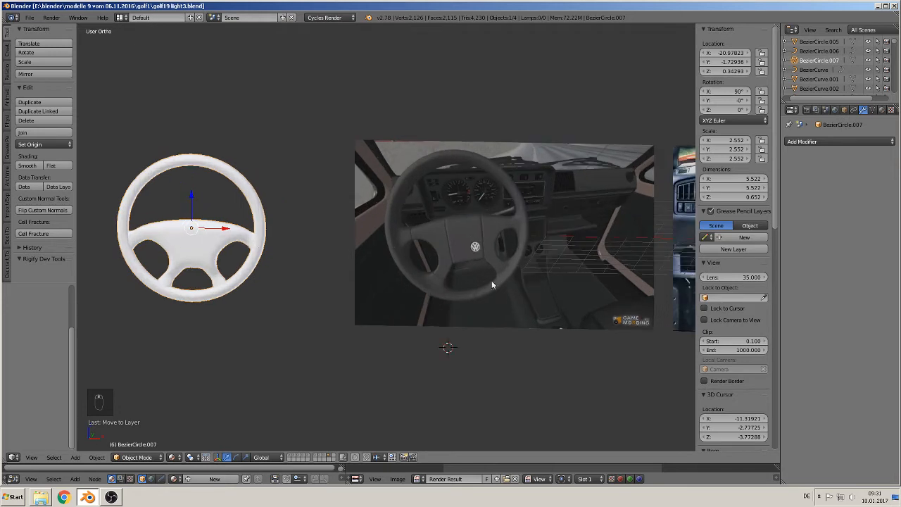
pyautogui.scroll(-3, 464, 329)
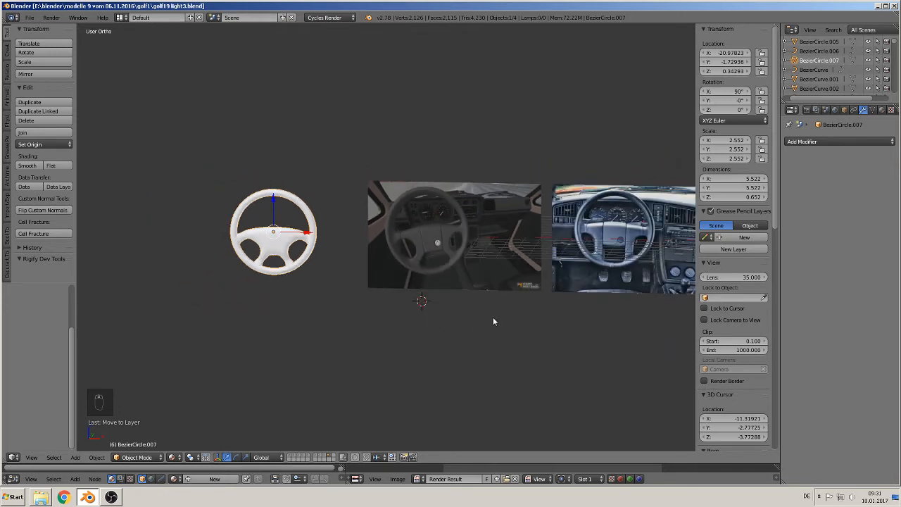
pyautogui.keyDown('shift'); pyautogui.moveTo(493, 316); pyautogui.dragTo(221, 298, button='middle'); pyautogui.keyUp('shift')
pyautogui.scroll(-2, 320, 296)
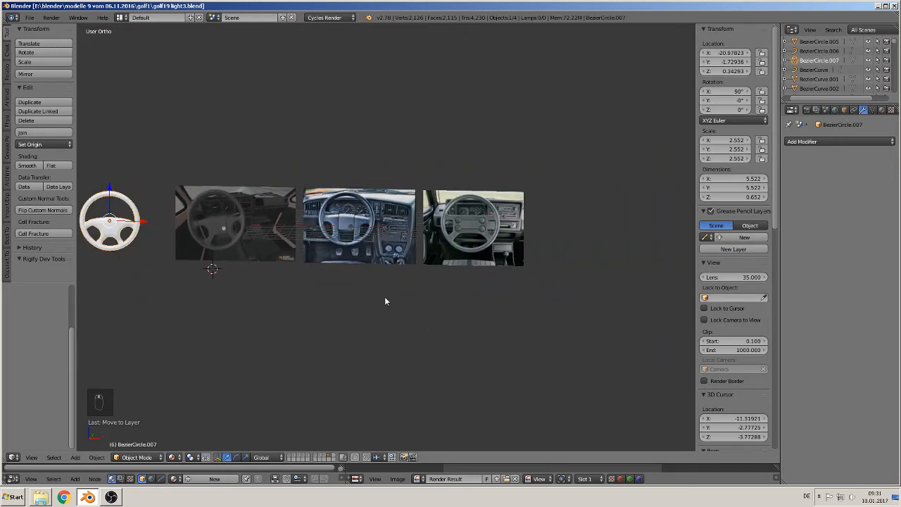
pyautogui.click(320, 458)
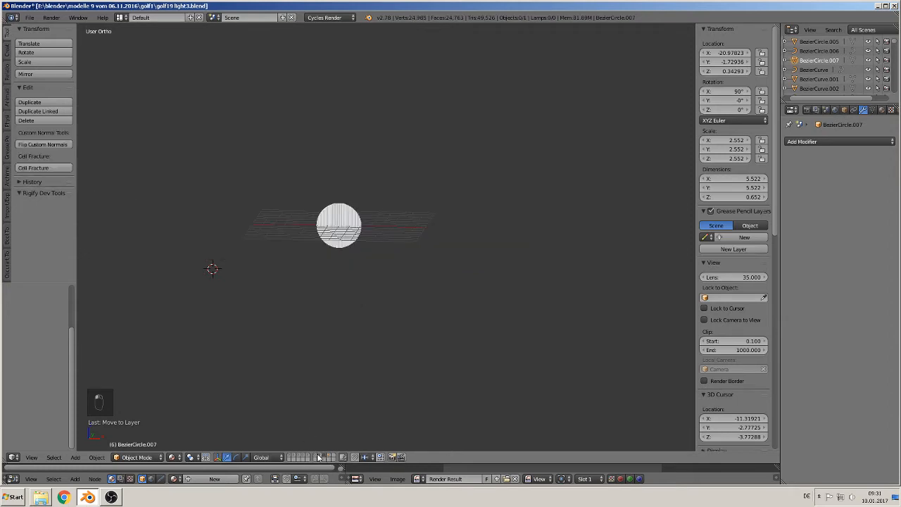
pyautogui.click(318, 458)
pyautogui.scroll(5, 359, 362)
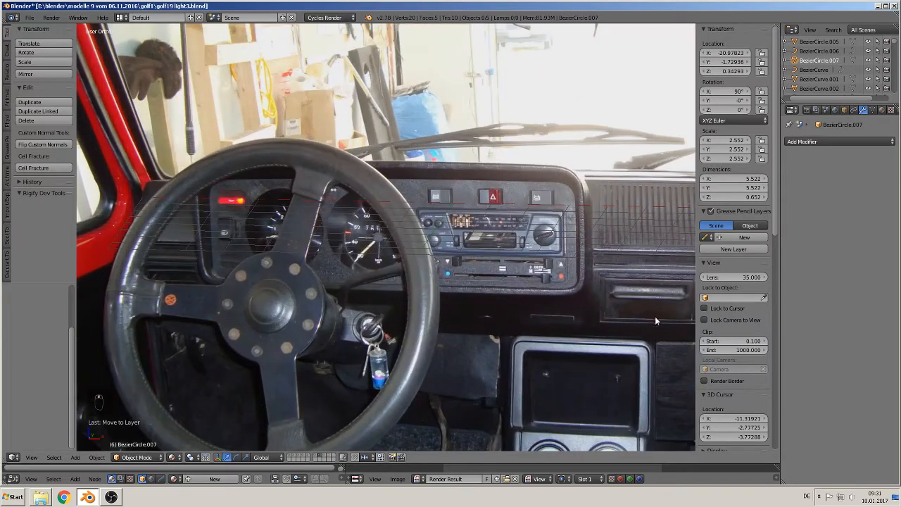
# Examine the red car's dashboard photo and the leather dashboard photo, focusing on the side air vent beside the instrument cluster
pyautogui.keyDown('shift'); pyautogui.moveTo(654, 320); pyautogui.dragTo(319, 287, button='middle'); pyautogui.keyUp('shift')
pyautogui.scroll(2, 319, 287)
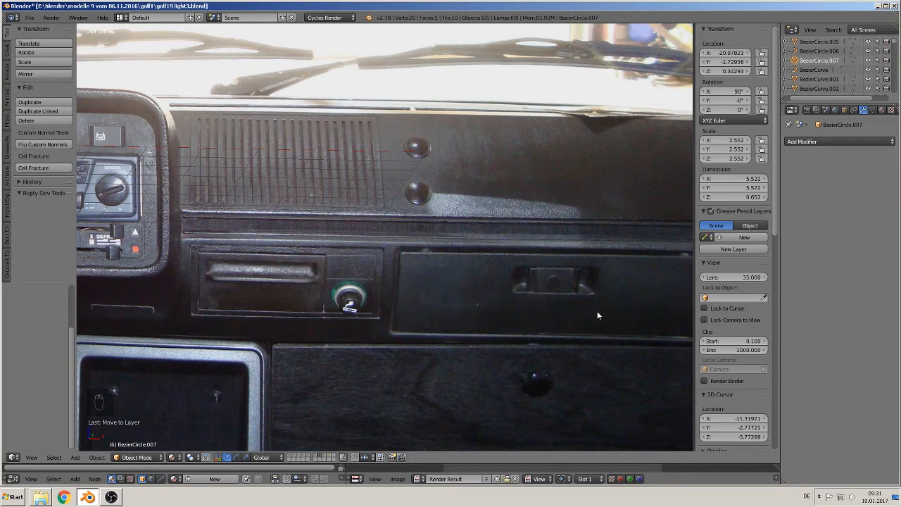
pyautogui.scroll(-3, 364, 345)
pyautogui.keyDown('shift'); pyautogui.moveTo(322, 323); pyautogui.dragTo(488, 358, button='middle'); pyautogui.keyUp('shift')
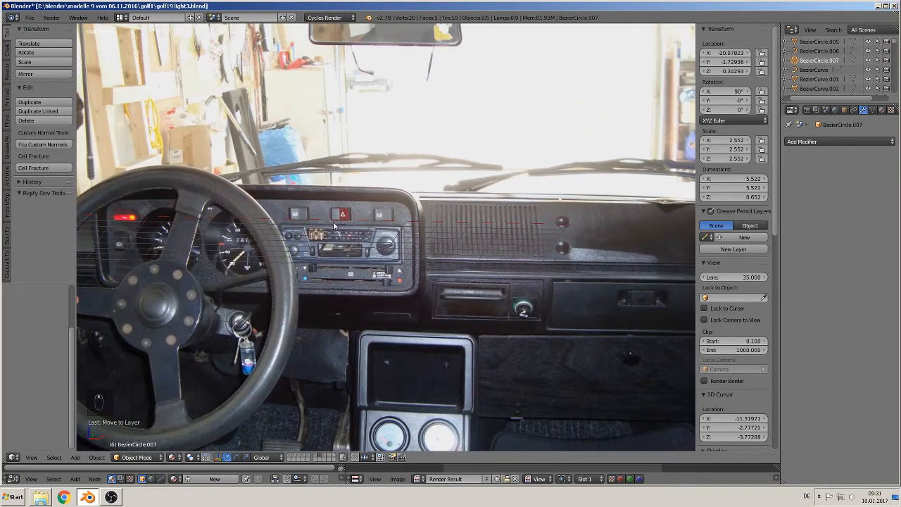
pyautogui.keyDown('shift'); pyautogui.moveTo(335, 224); pyautogui.dragTo(485, 248, button='middle'); pyautogui.keyUp('shift')
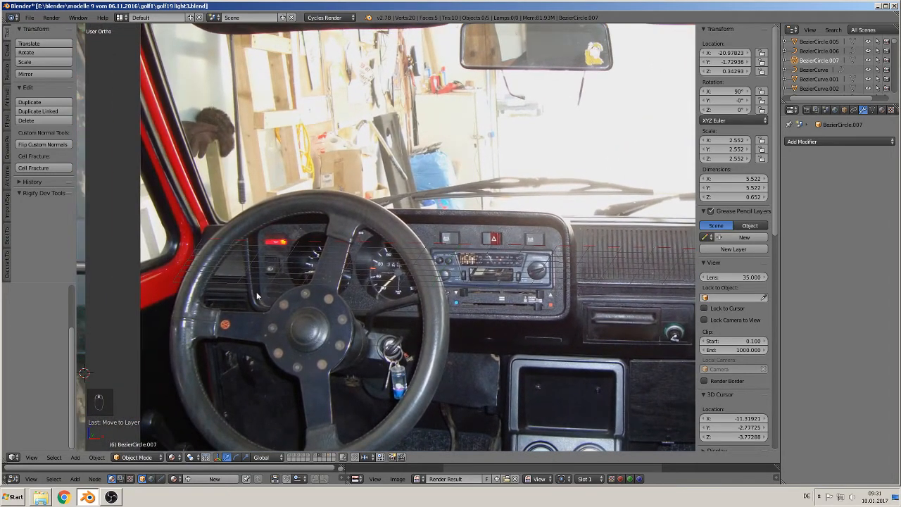
pyautogui.keyDown('shift'); pyautogui.moveTo(491, 354); pyautogui.dragTo(242, 328, button='middle'); pyautogui.keyUp('shift')
pyautogui.scroll(-3, 530, 304)
pyautogui.scroll(-2, 521, 318)
pyautogui.scroll(4, 267, 310)
pyautogui.scroll(2, 286, 292)
pyautogui.keyDown('shift'); pyautogui.moveTo(250, 225); pyautogui.dragTo(420, 264, button='middle'); pyautogui.keyUp('shift')
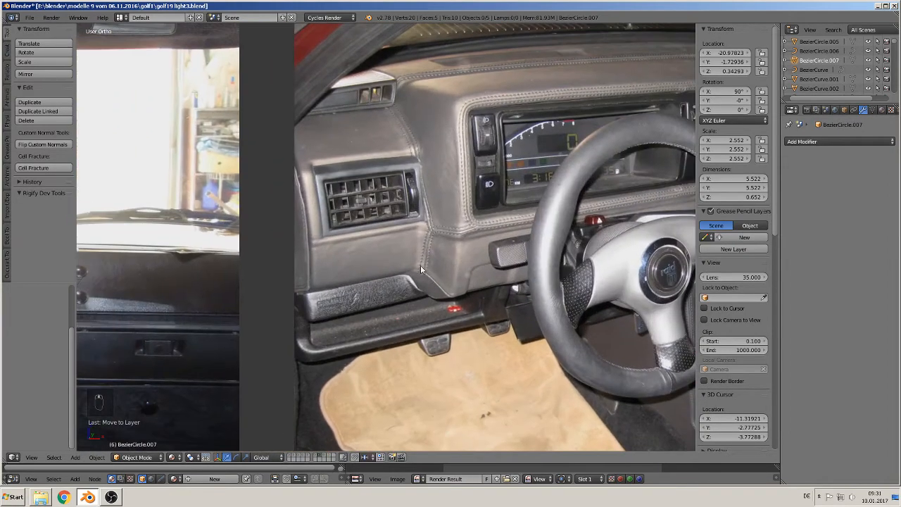
pyautogui.scroll(3, 420, 264)
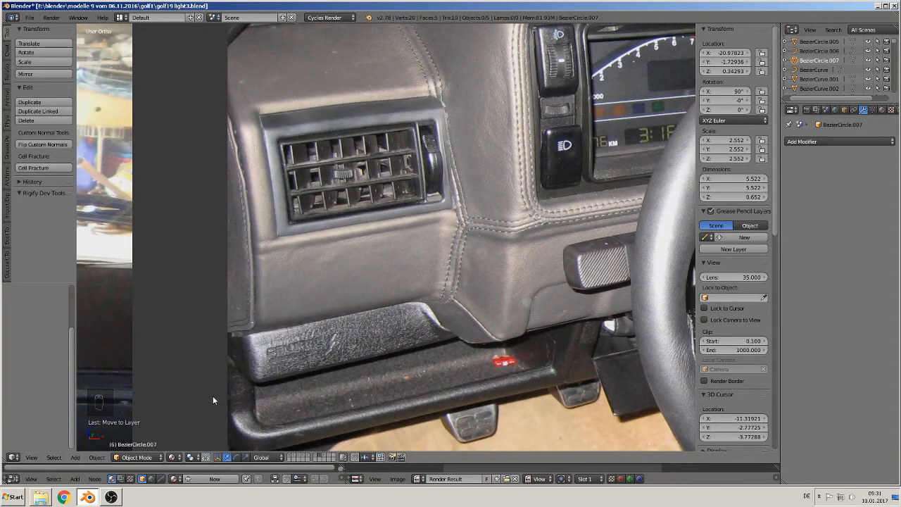
# Add a cube just below the air vent in the leather dashboard photo and scale it along X to about 1.54
pyautogui.click(357, 296)
pyautogui.click(75, 456)
pyautogui.moveTo(88, 446)
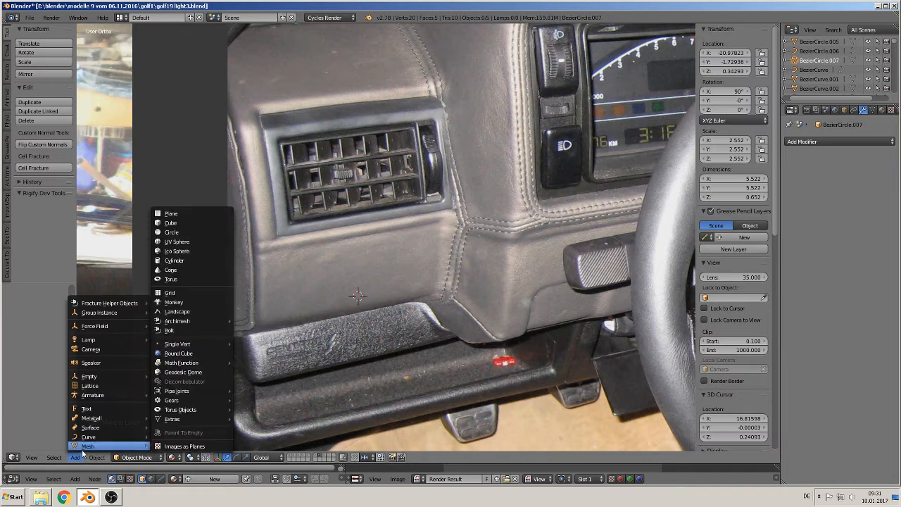
pyautogui.click(186, 223)
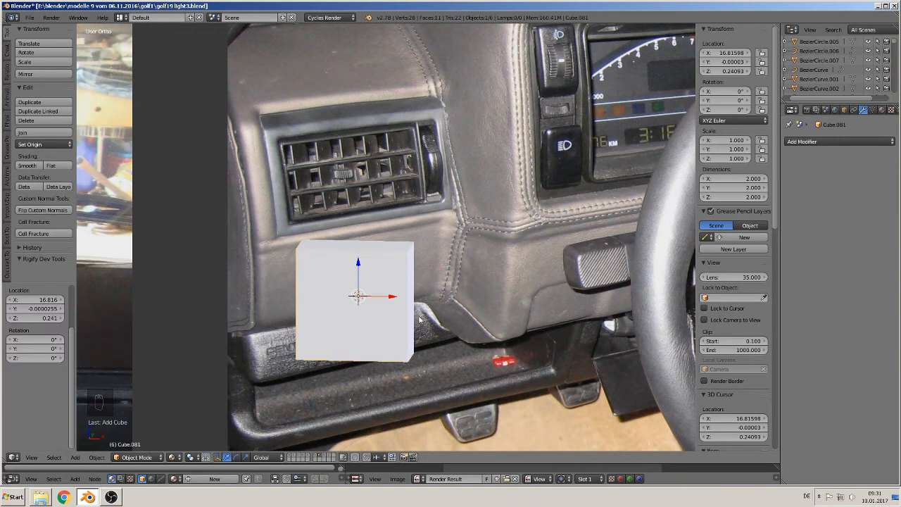
pyautogui.press('s')
pyautogui.rightClick(454, 338)
pyautogui.press('s')
pyautogui.press('x')
pyautogui.click(513, 344)
pyautogui.press('KP_1')
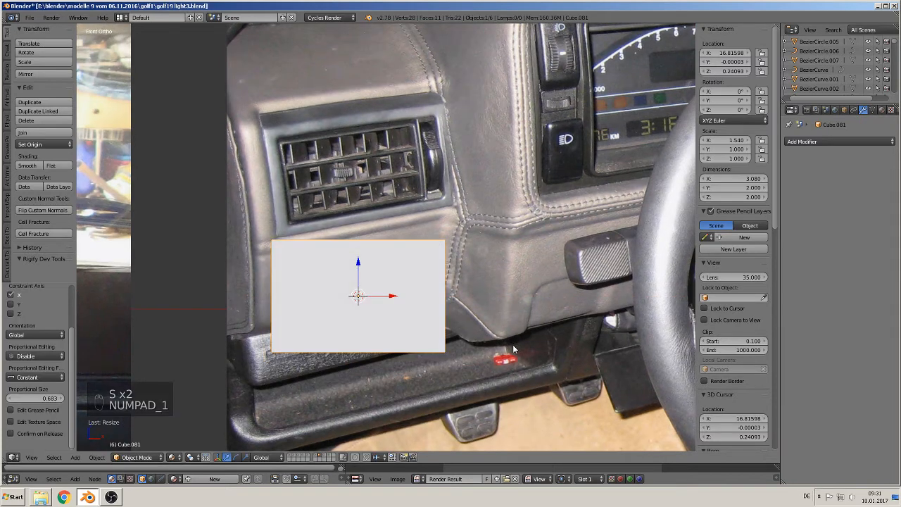
pyautogui.press('s')
pyautogui.rightClick(532, 382)
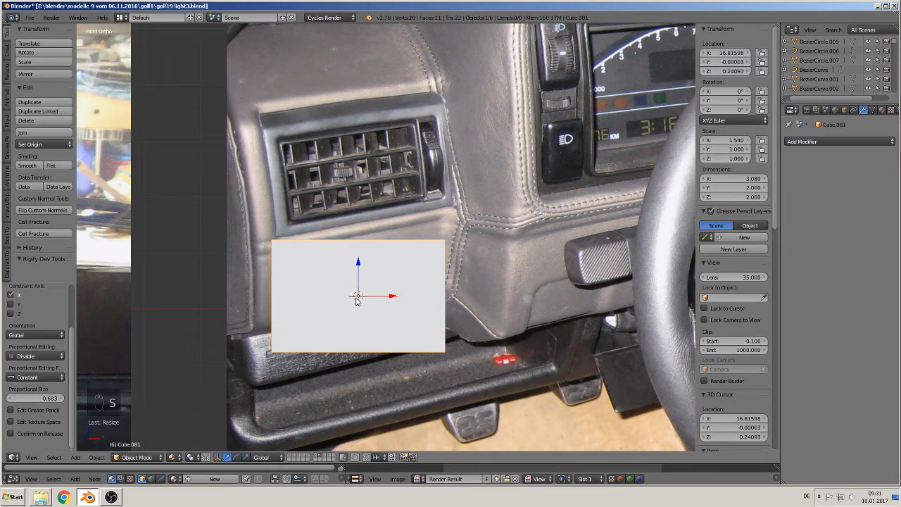
# Move the cube along Y to about -2.95 so it stands clear in front of the reference photo
pyautogui.moveTo(345, 295); pyautogui.dragTo(392, 316, button='middle')
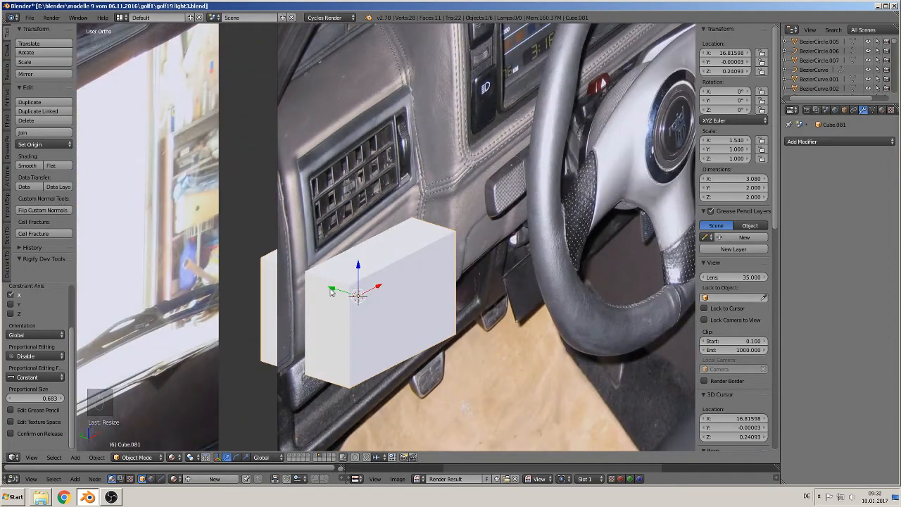
pyautogui.press('g')
pyautogui.press('y')
pyautogui.click(463, 323)
# Delete the cube's four rear vertices so only the front face is kept
pyautogui.press('Tab')
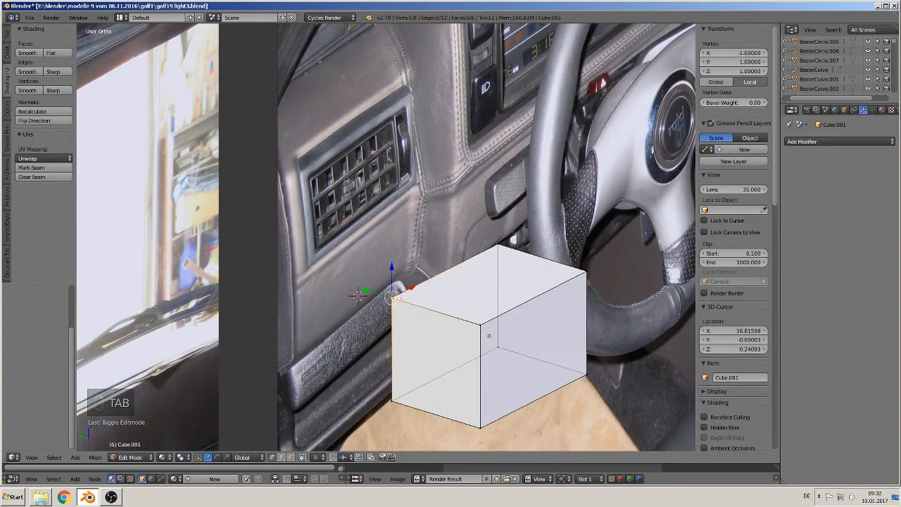
pyautogui.keyDown('shift'); pyautogui.rightClick(490, 244); pyautogui.keyUp('shift')
pyautogui.keyDown('shift'); pyautogui.rightClick(383, 386); pyautogui.keyUp('shift')
pyautogui.keyDown('shift'); pyautogui.rightClick(506, 347); pyautogui.keyUp('shift')
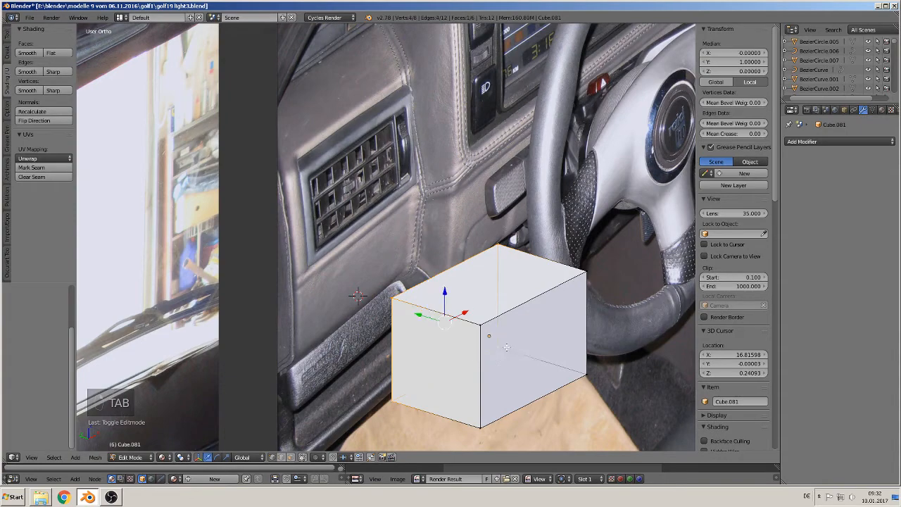
pyautogui.press('x')
pyautogui.click(507, 348)
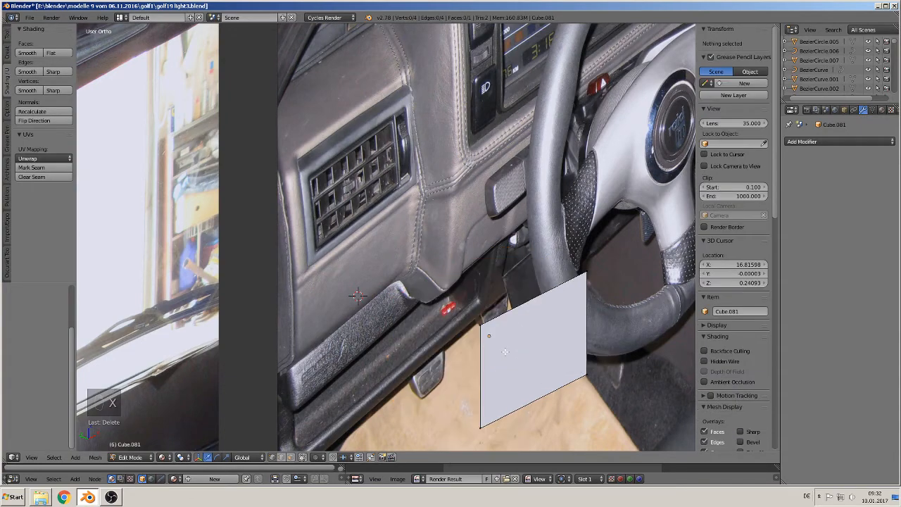
# Cut a horizontal edge loop across the face near its upper edge, with a slide factor of about -0.506
pyautogui.moveTo(507, 347); pyautogui.dragTo(442, 339, button='middle')
pyautogui.press('KP_1')
pyautogui.scroll(-2, 348, 195)
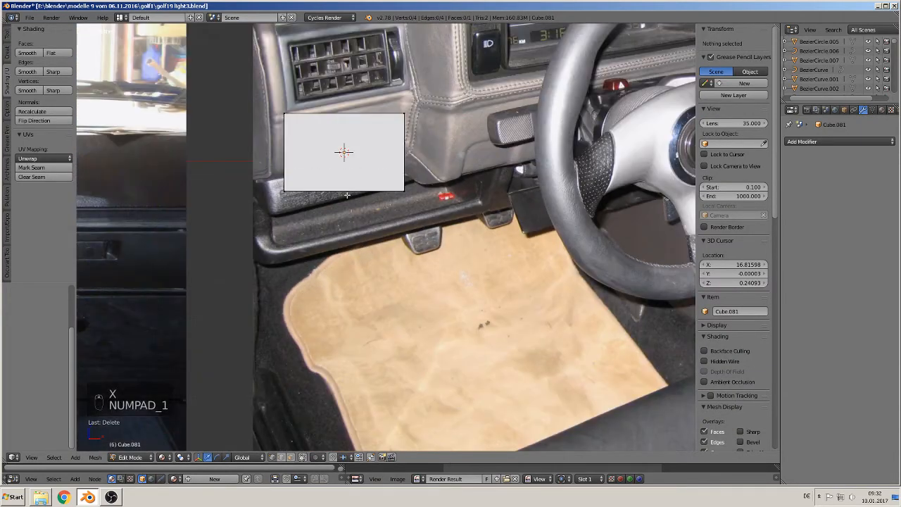
pyautogui.keyDown('shift'); pyautogui.moveTo(356, 175); pyautogui.dragTo(368, 287, button='middle'); pyautogui.keyUp('shift')
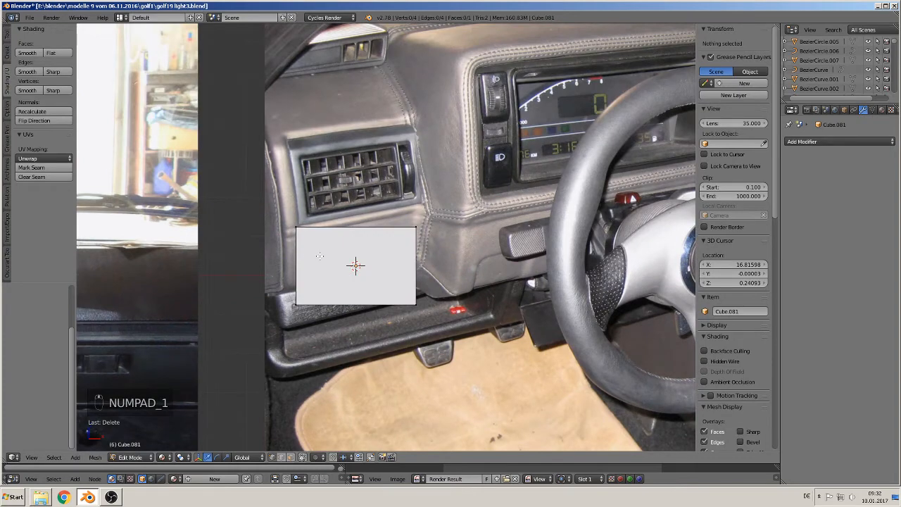
pyautogui.hotkey('ctrl', 'r')
pyautogui.click(320, 250)
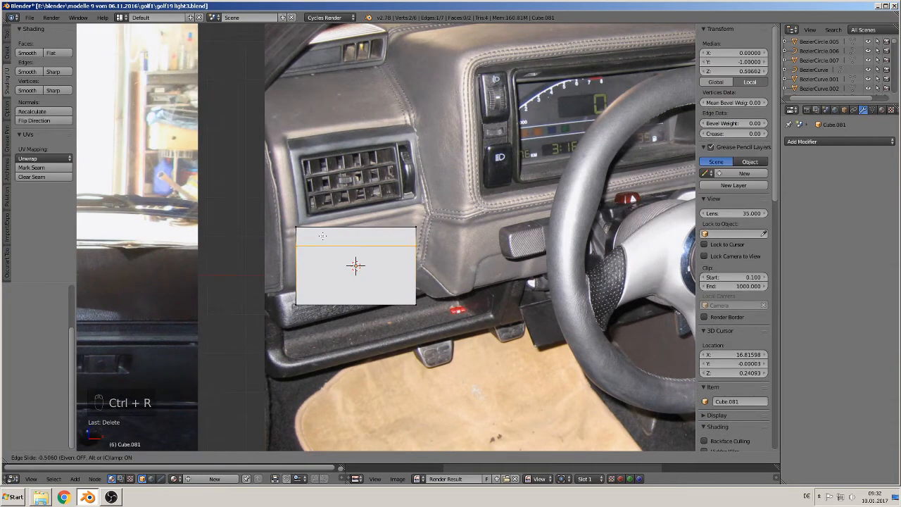
pyautogui.click(322, 236)
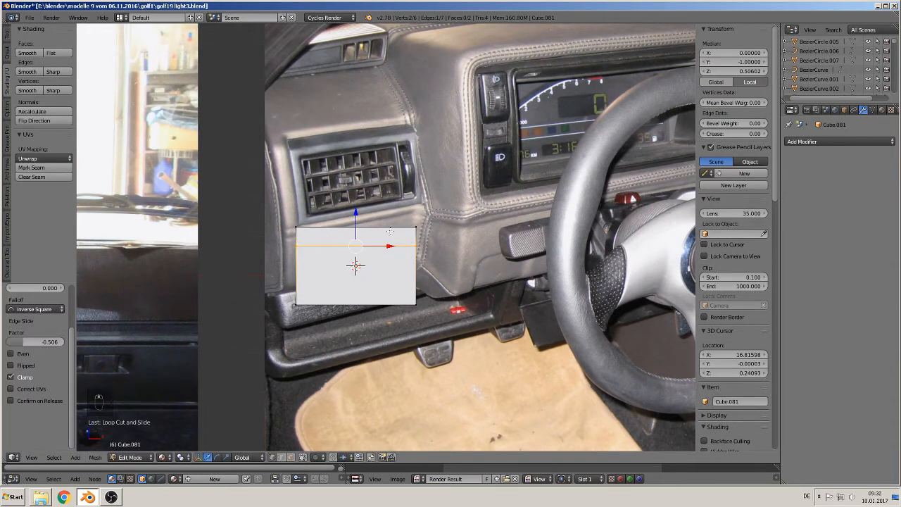
# Move the panel's top edge backward along Y to about -0.614 to slope the upper strip
pyautogui.moveTo(398, 147); pyautogui.dragTo(450, 160, button='middle')
pyautogui.rightClick(407, 223)
pyautogui.keyDown('shift'); pyautogui.rightClick(307, 232); pyautogui.keyUp('shift')
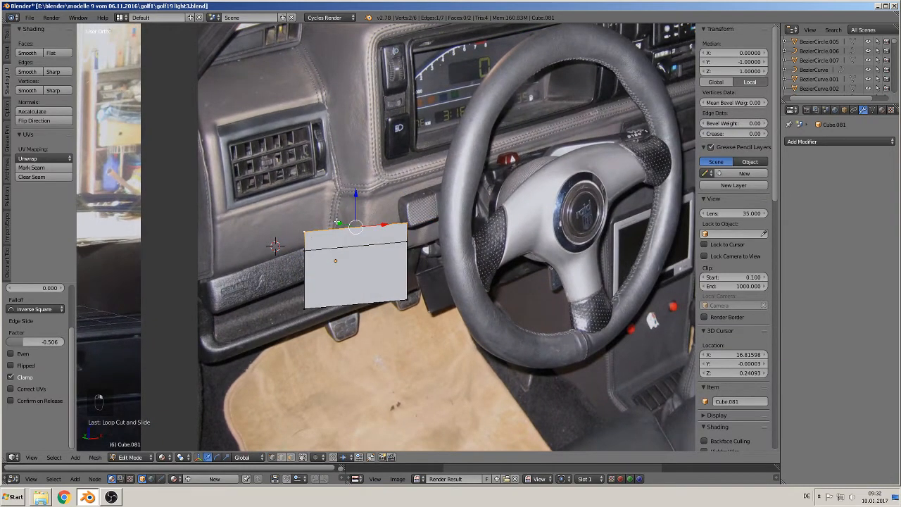
pyautogui.moveTo(337, 222); pyautogui.dragTo(319, 198)
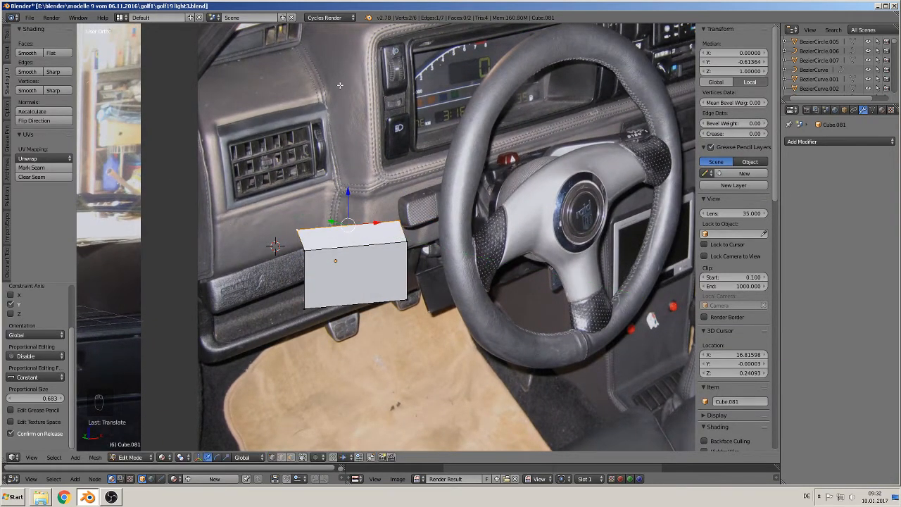
pyautogui.press('KP_1')
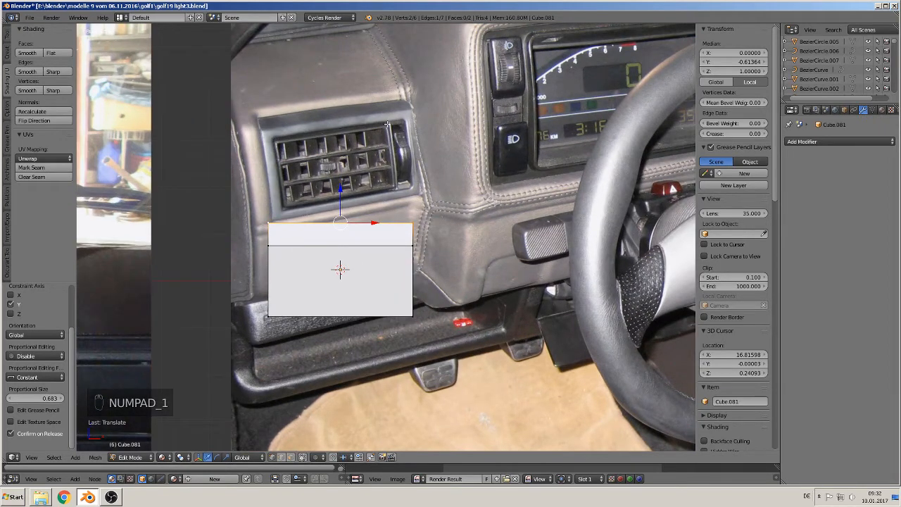
# Extrude the large lower face in place, scaling it inward to about 0.757 and widening it along X by about 1.17 for an even frame
pyautogui.click(288, 456)
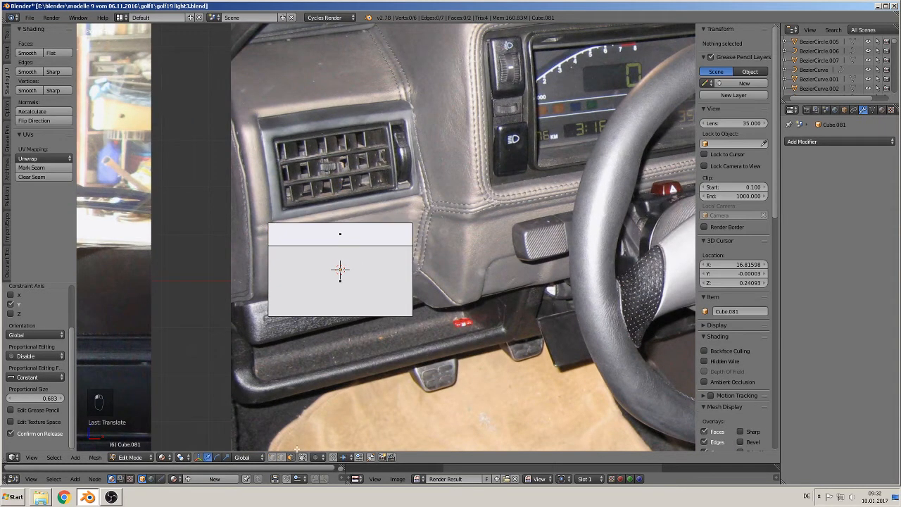
pyautogui.rightClick(328, 287)
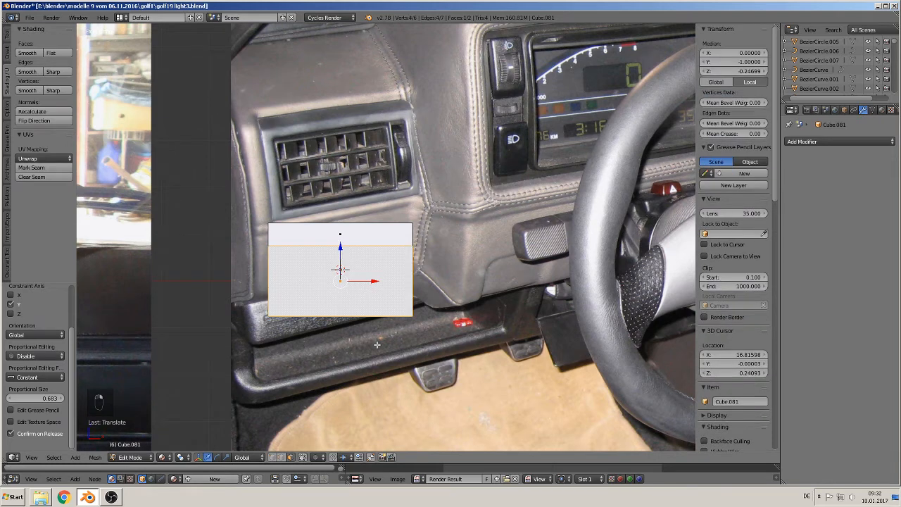
pyautogui.press('e')
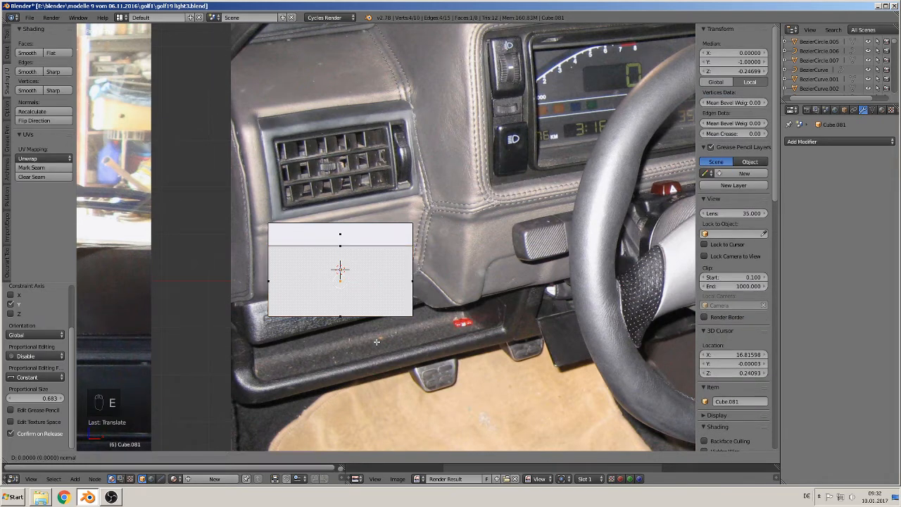
pyautogui.press('s')
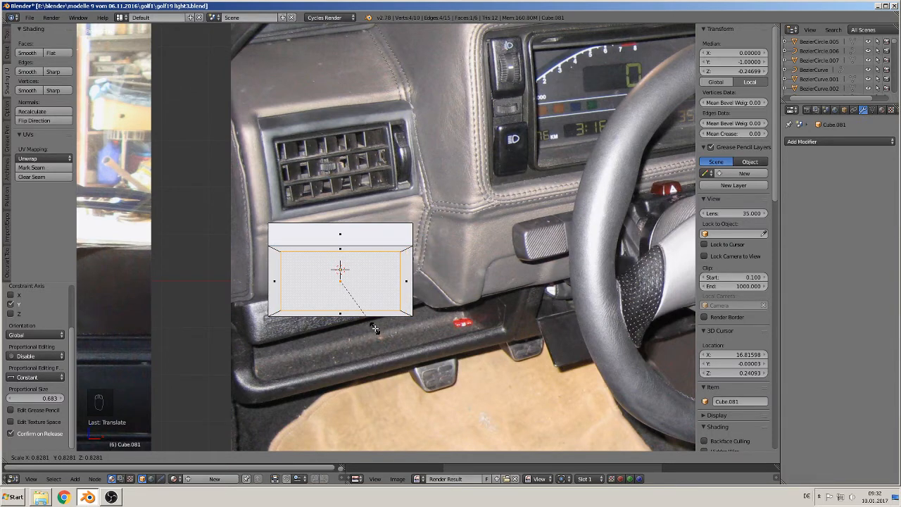
pyautogui.click(370, 324)
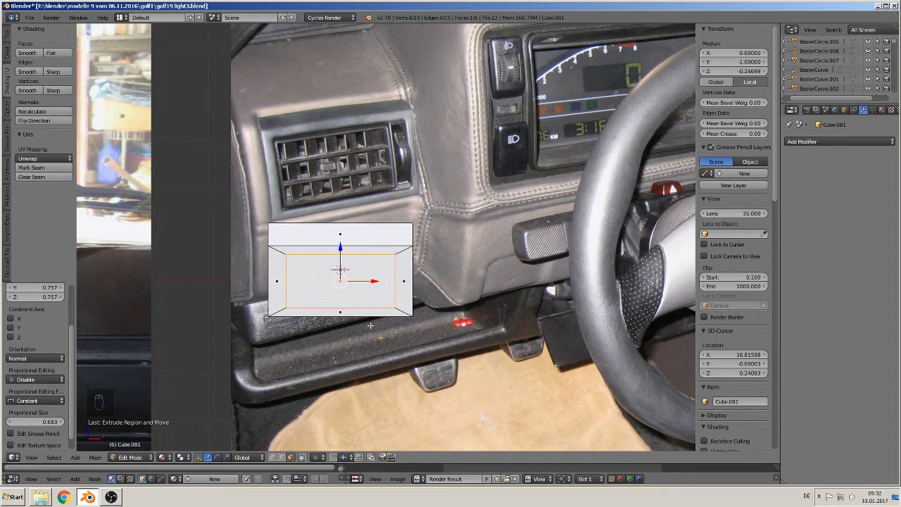
pyautogui.press('s')
pyautogui.press('x')
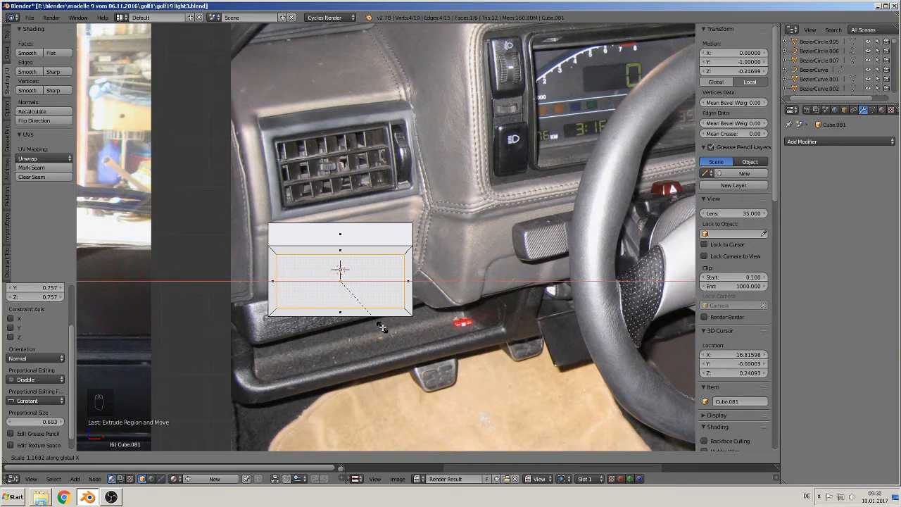
pyautogui.click(381, 327)
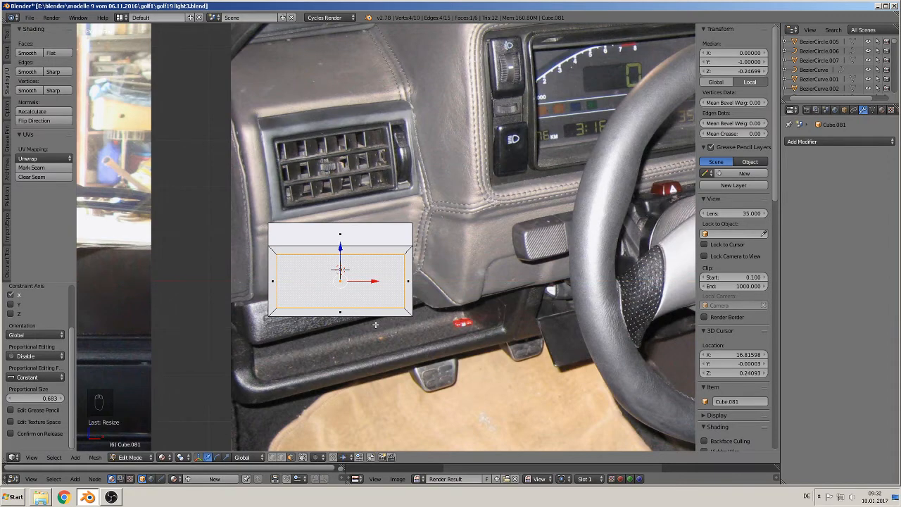
# Delete only the inner face to open the vent frame, and return to Object Mode
pyautogui.scroll(2, 372, 323)
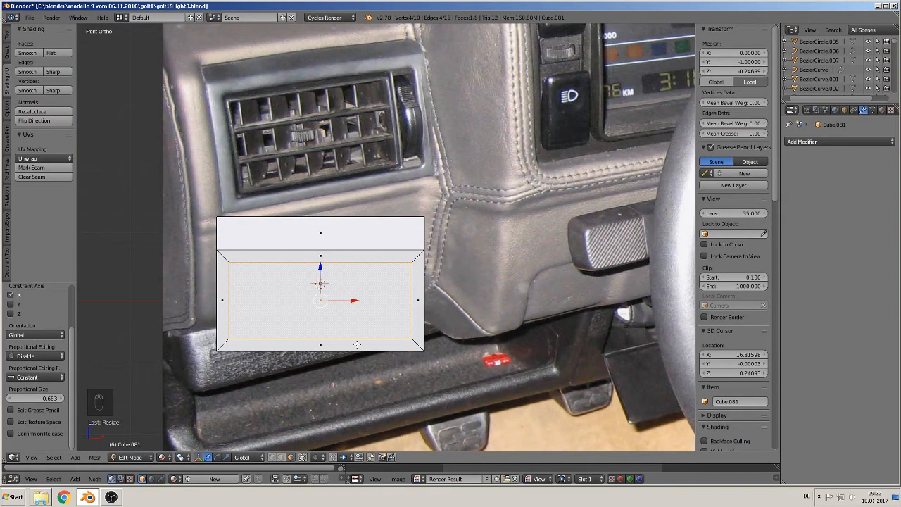
pyautogui.press('x')
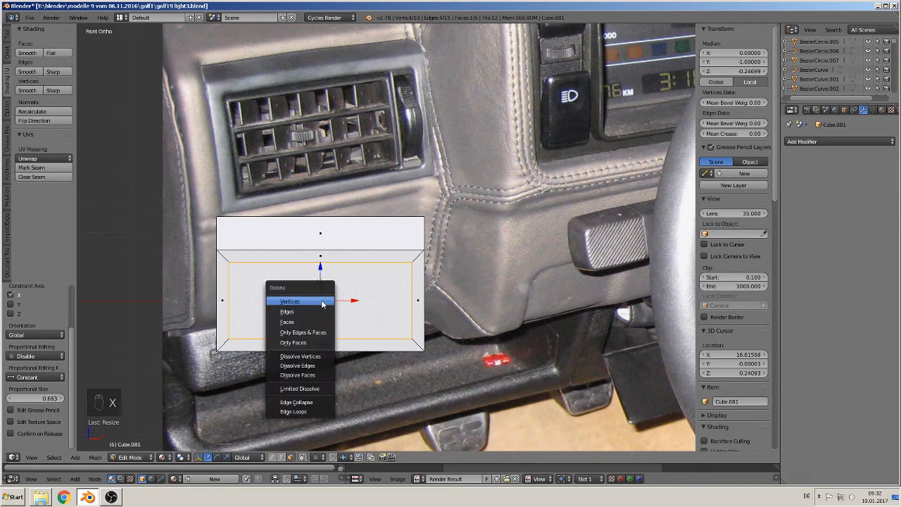
pyautogui.click(317, 343)
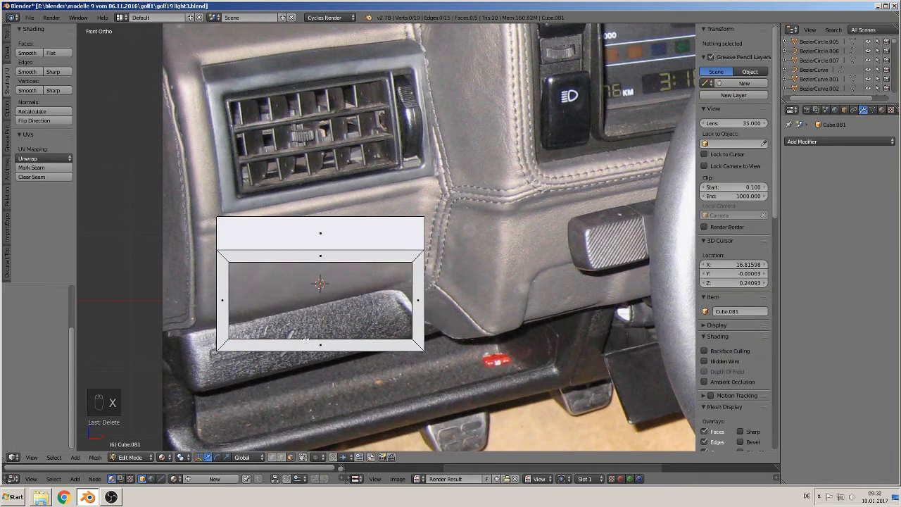
pyautogui.press('KP_1')
pyautogui.press('Tab')
# Add a cube inside the frame opening and scale it along X to about 0.031 as a thin vertical vent slat
pyautogui.click(267, 300)
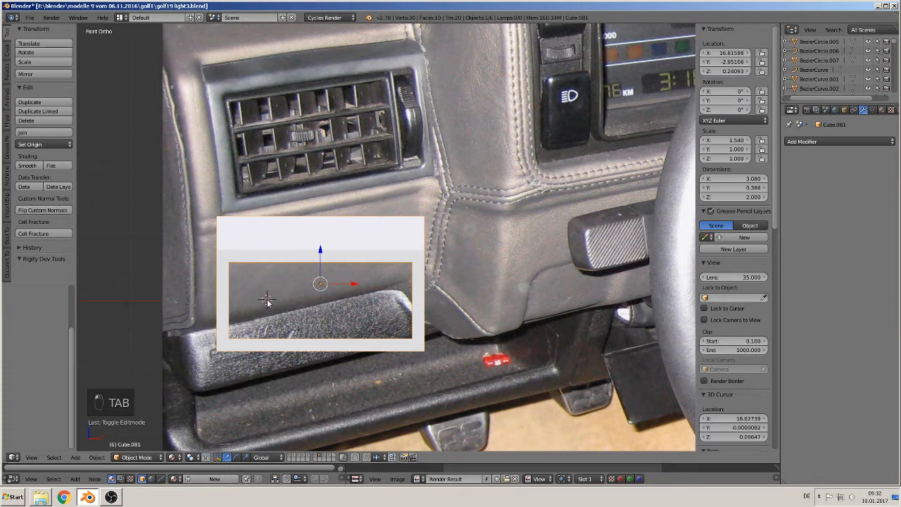
pyautogui.click(76, 457)
pyautogui.moveTo(94, 448)
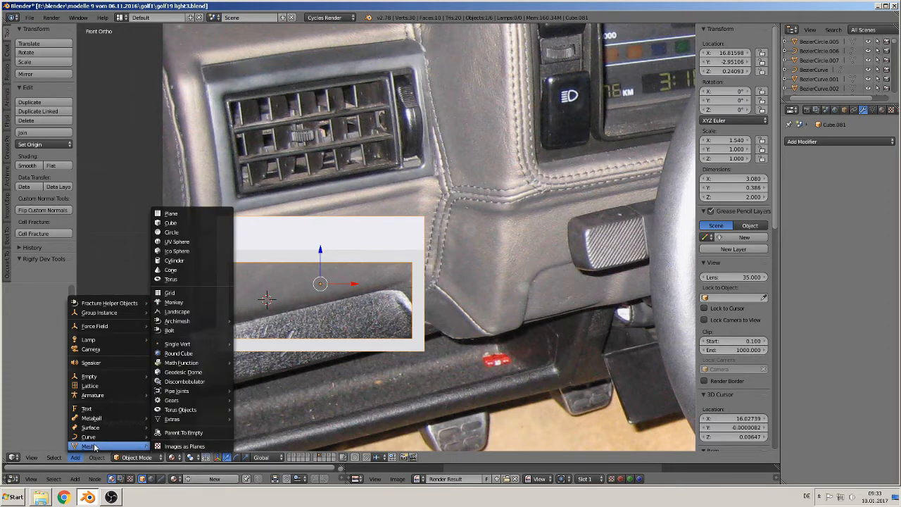
pyautogui.click(198, 221)
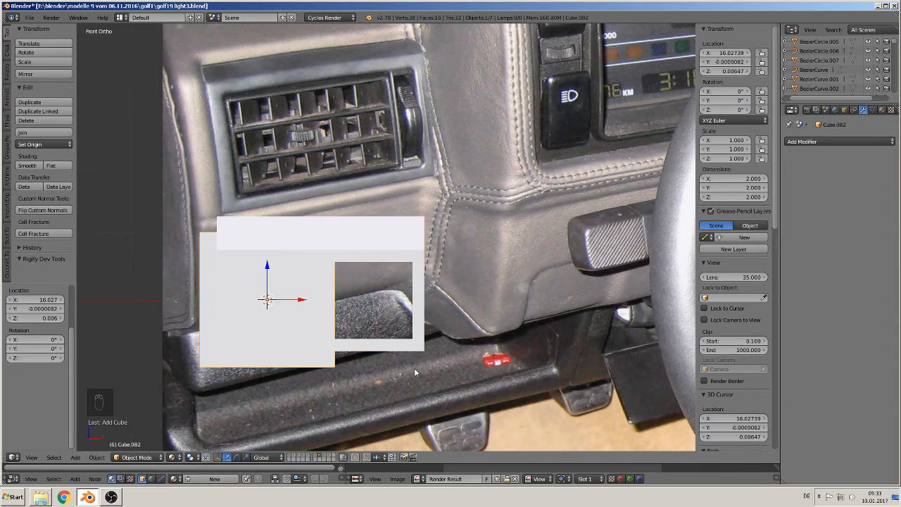
pyautogui.press('s')
pyautogui.press('x')
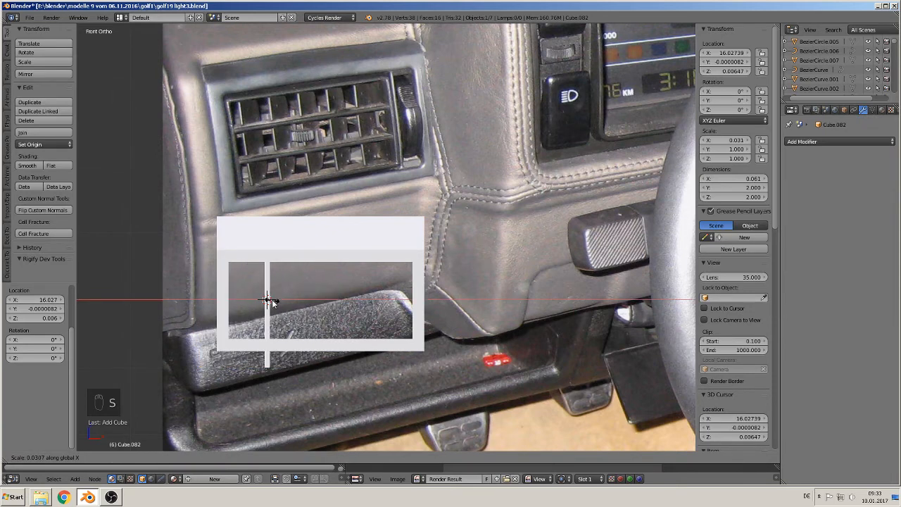
pyautogui.click(272, 300)
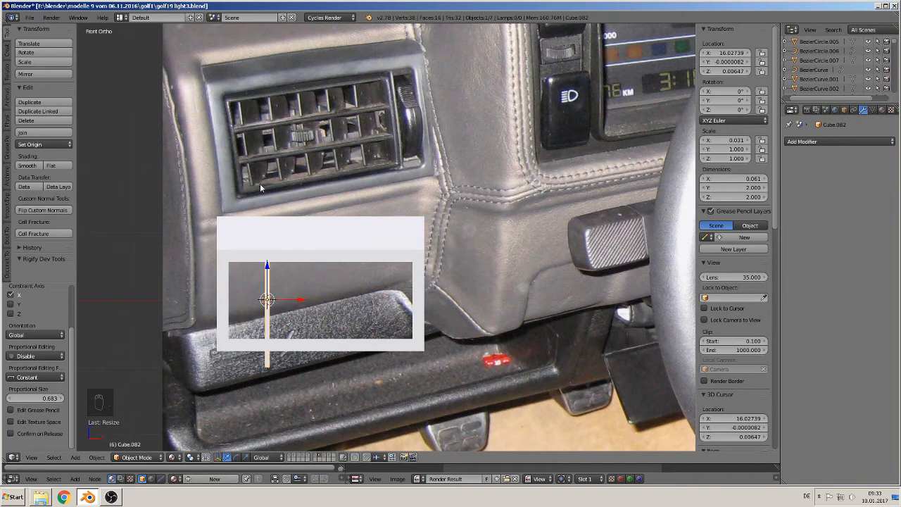
# Thin the vent slat along X to a scale of about 0.024 and move it forward along Y to about -1.613
pyautogui.press('s')
pyautogui.press('x')
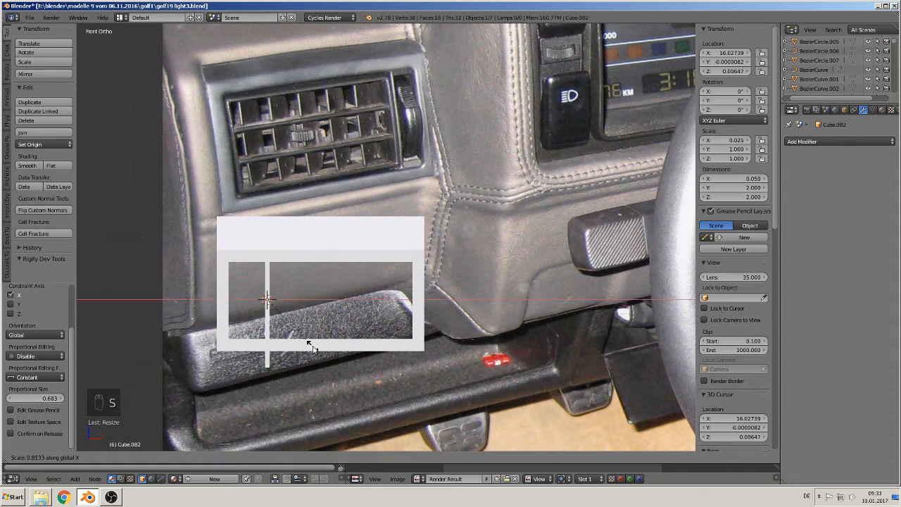
pyautogui.click(309, 345)
pyautogui.moveTo(313, 349); pyautogui.dragTo(246, 371, button='middle')
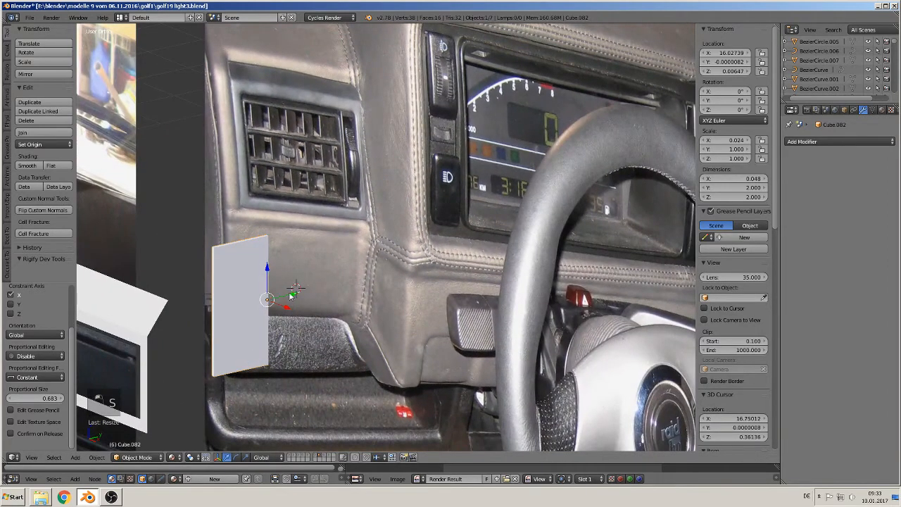
pyautogui.click(295, 285)
pyautogui.moveTo(293, 295); pyautogui.dragTo(193, 300)
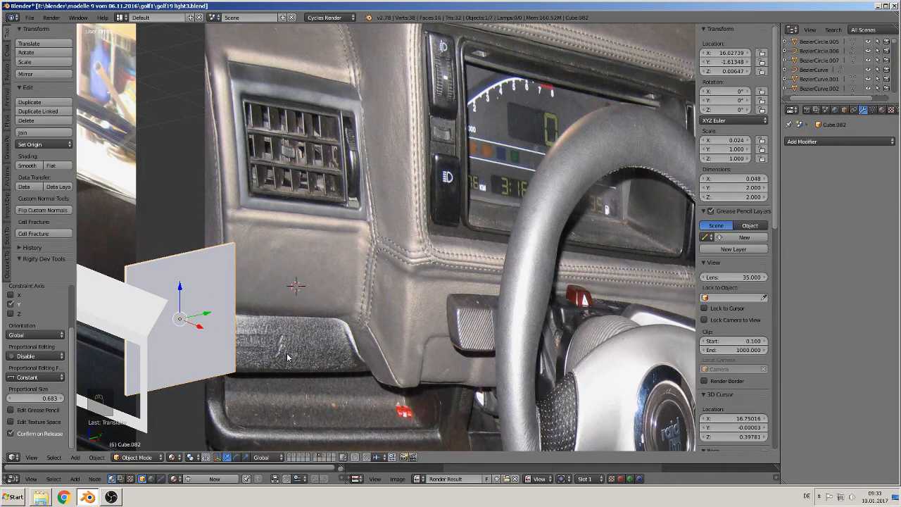
# Shorten the slat's depth to a Y scale of about 0.151 and its height to a Z scale of about 0.603 to fit the frame opening
pyautogui.press('s')
pyautogui.press('y')
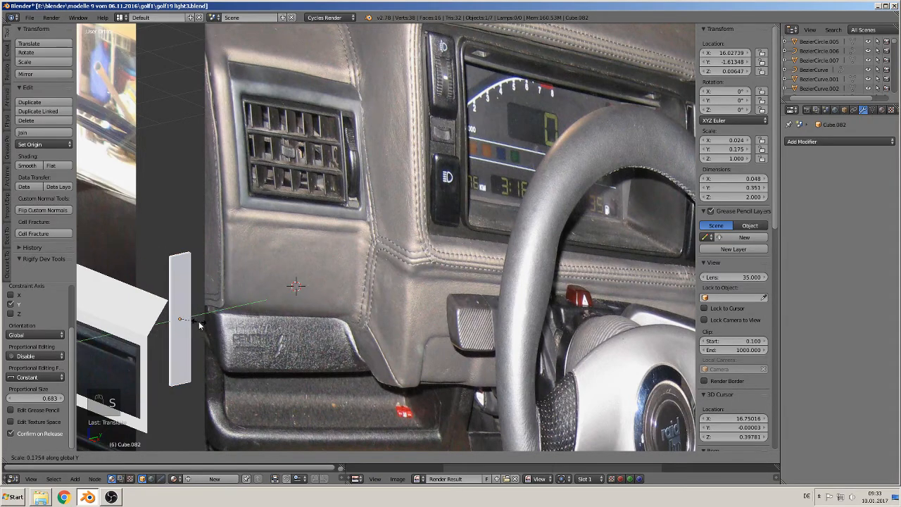
pyautogui.click(195, 323)
pyautogui.moveTo(195, 323); pyautogui.dragTo(242, 316, button='middle')
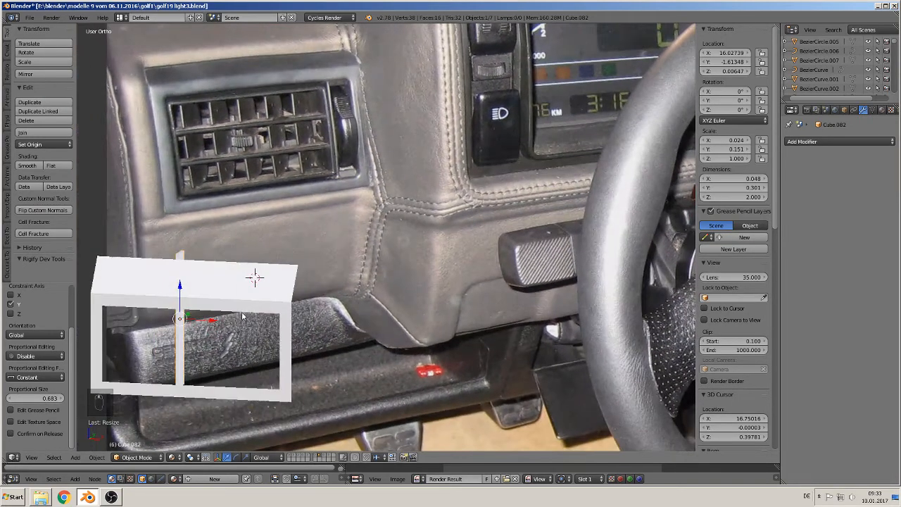
pyautogui.press('Up')
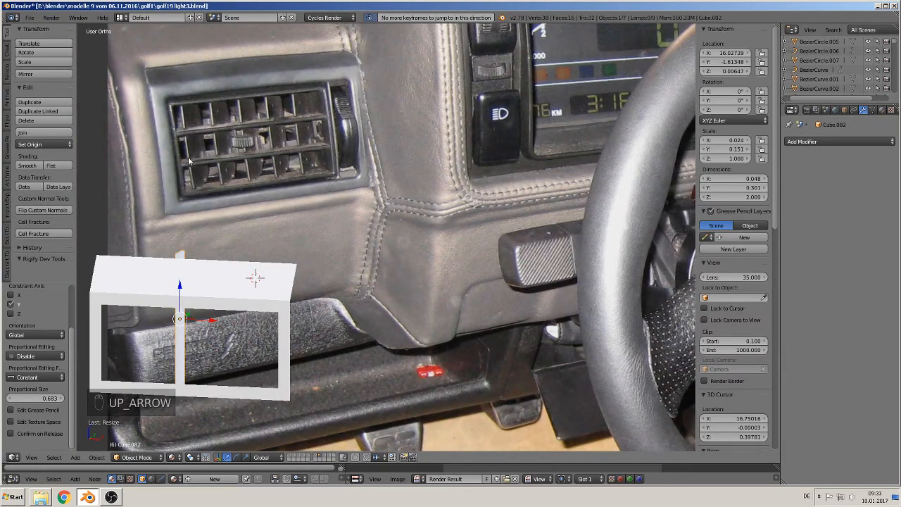
pyautogui.press('KP_1')
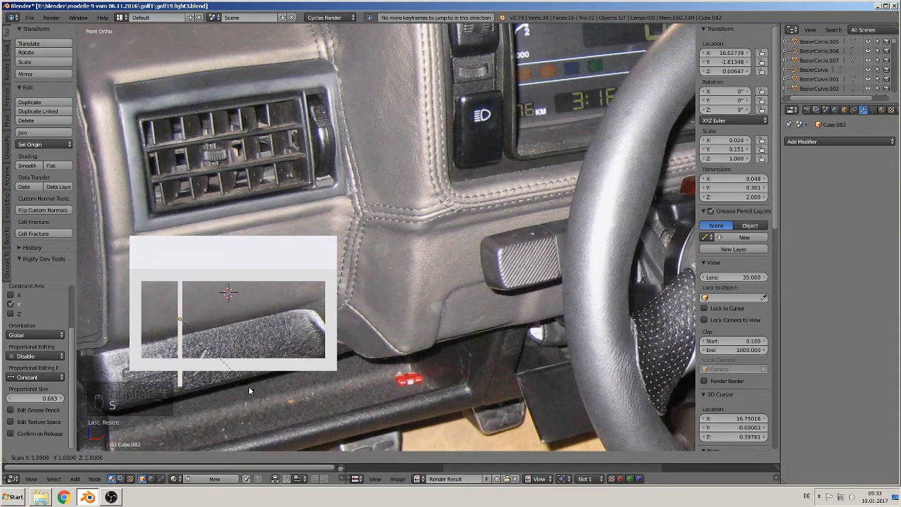
pyautogui.press('s')
pyautogui.press('z')
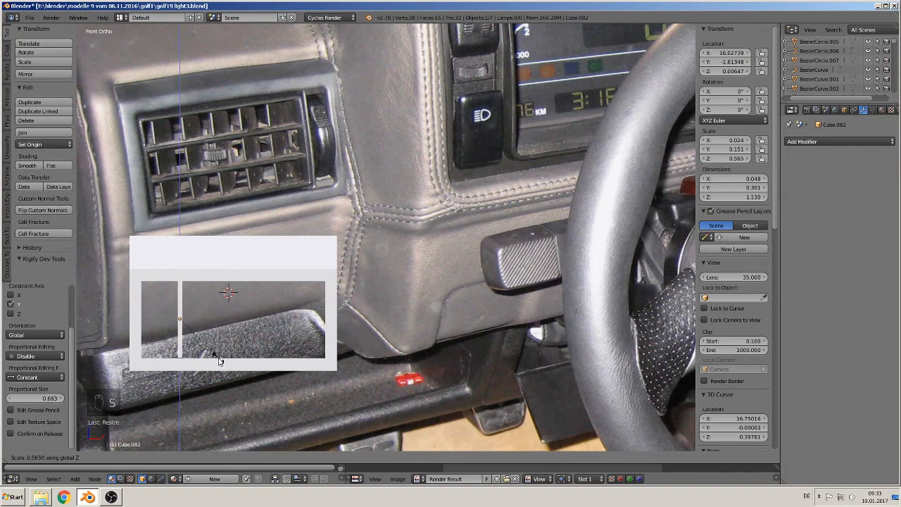
pyautogui.click(221, 361)
# Rotate the slat in the top view to about -49.96° around Z so it stands at an angle
pyautogui.moveTo(221, 361); pyautogui.dragTo(161, 365, button='middle')
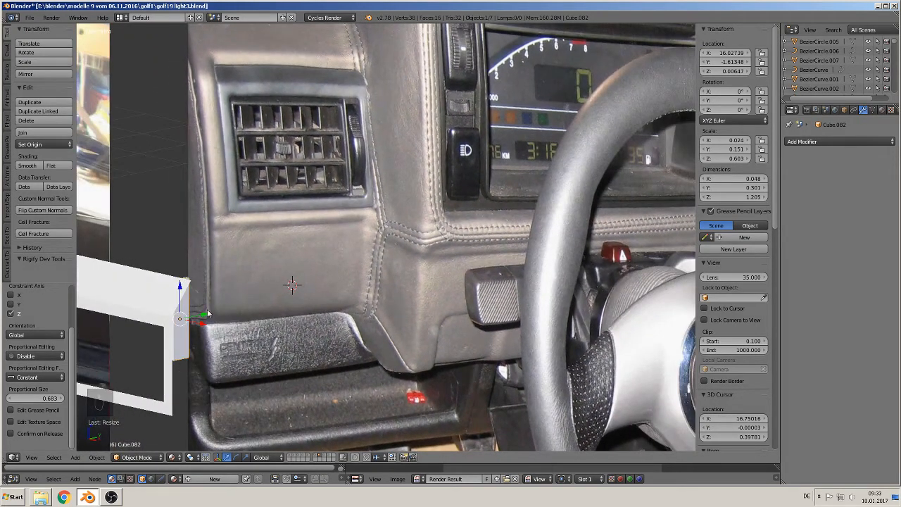
pyautogui.press('KP_7')
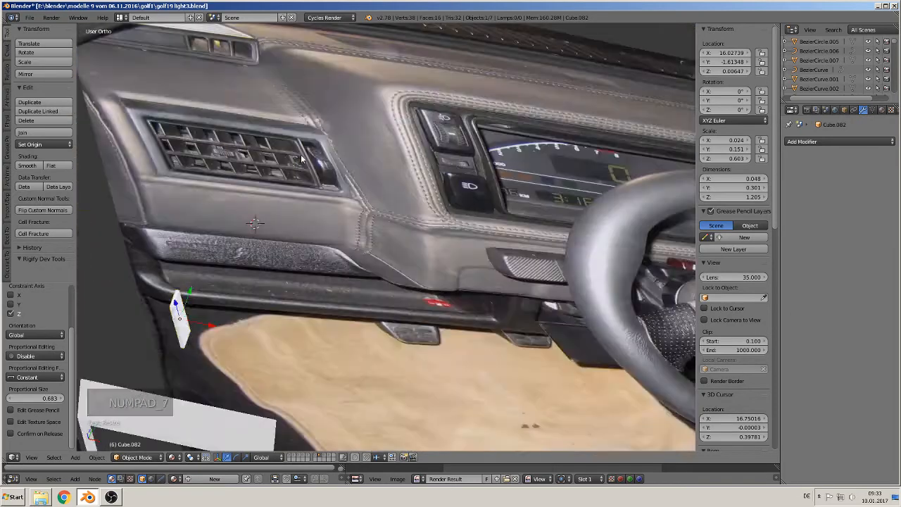
pyautogui.press('r')
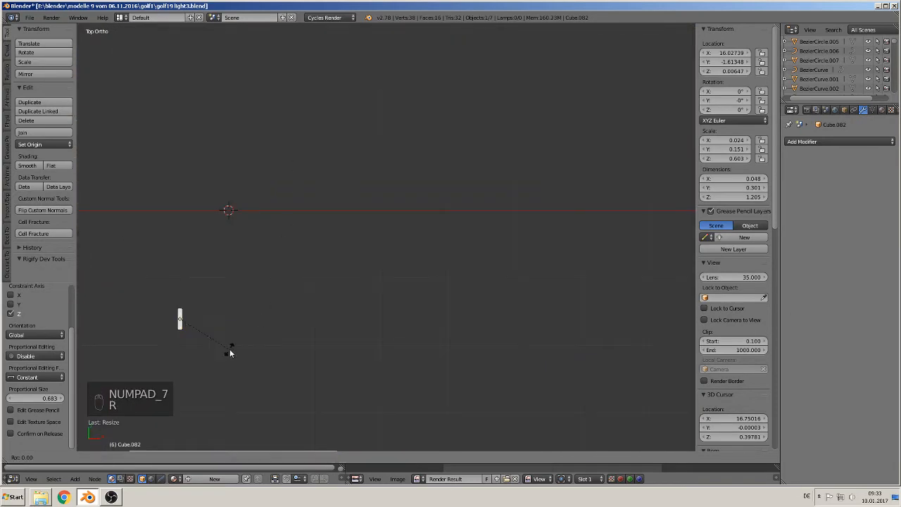
pyautogui.click(186, 359)
pyautogui.press('KP_1')
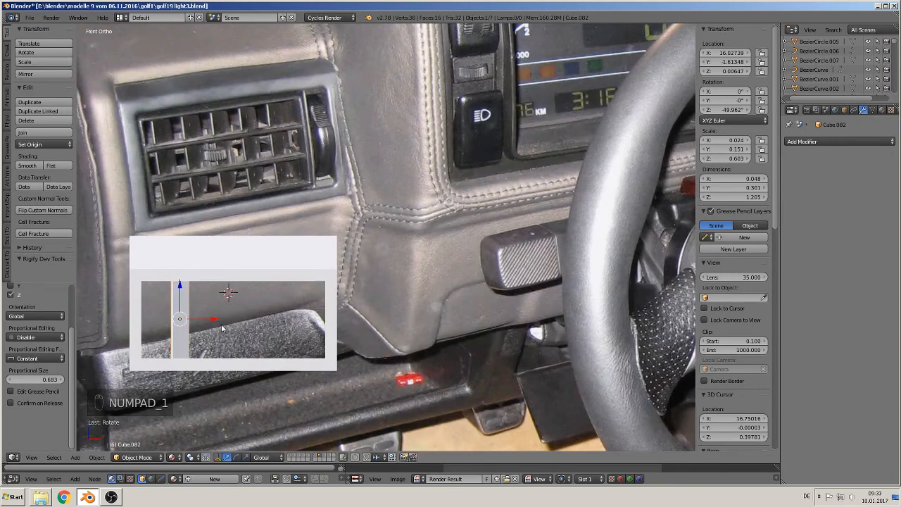
# Move the angled slat forward along Y to about -3.820 so it sits inside the vent frame
pyautogui.moveTo(220, 325); pyautogui.dragTo(144, 349, button='middle')
pyautogui.moveTo(218, 314); pyautogui.dragTo(127, 338)
pyautogui.keyDown('shift'); pyautogui.moveTo(185, 313); pyautogui.dragTo(445, 224, button='middle'); pyautogui.keyUp('shift')
pyautogui.press('g')
pyautogui.press('y')
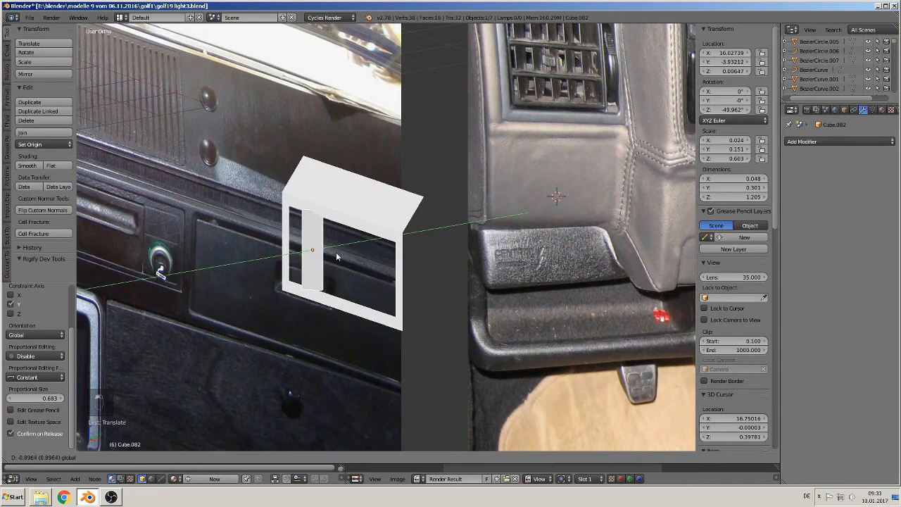
pyautogui.moveTo(341, 251); pyautogui.dragTo(344, 253)
pyautogui.moveTo(344, 252); pyautogui.dragTo(412, 245, button='middle')
pyautogui.press('KP_1')
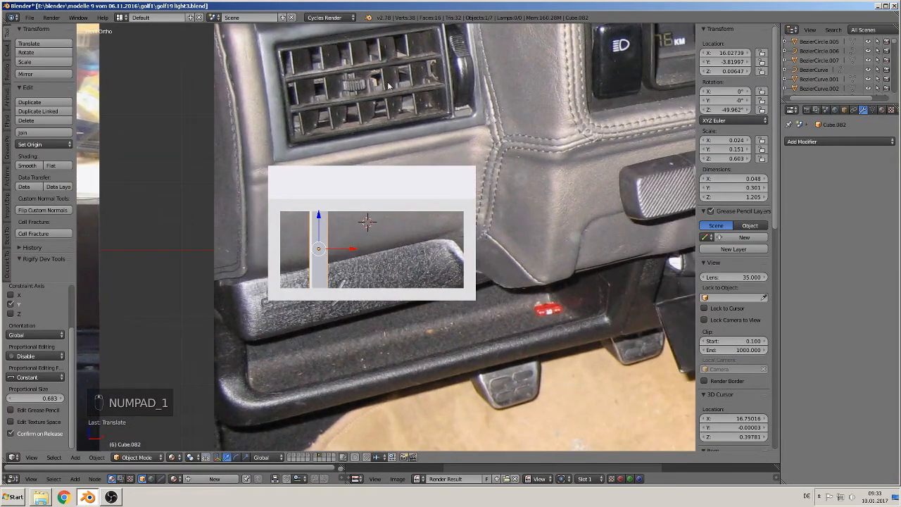
# Shift the slat along X to about 15.73, near the frame opening's side edge, and add an Array modifier to it
pyautogui.moveTo(345, 247); pyautogui.dragTo(325, 248)
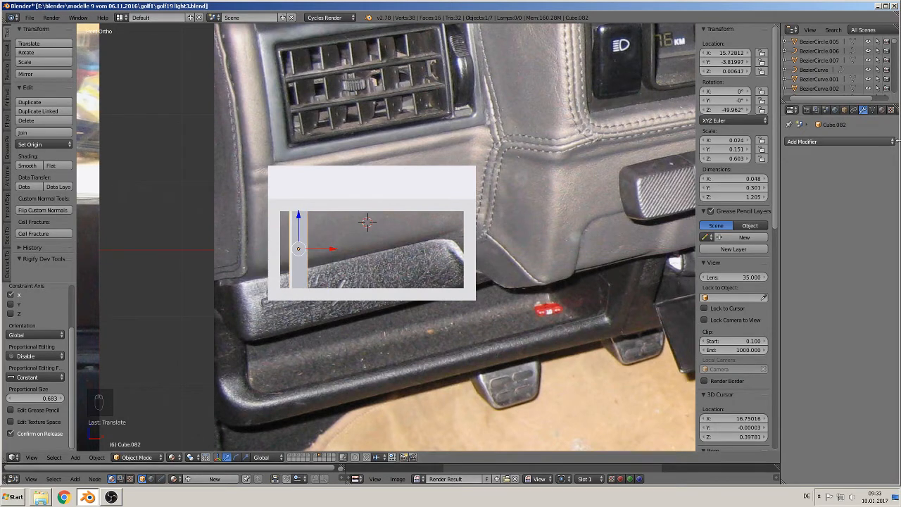
pyautogui.click(839, 142)
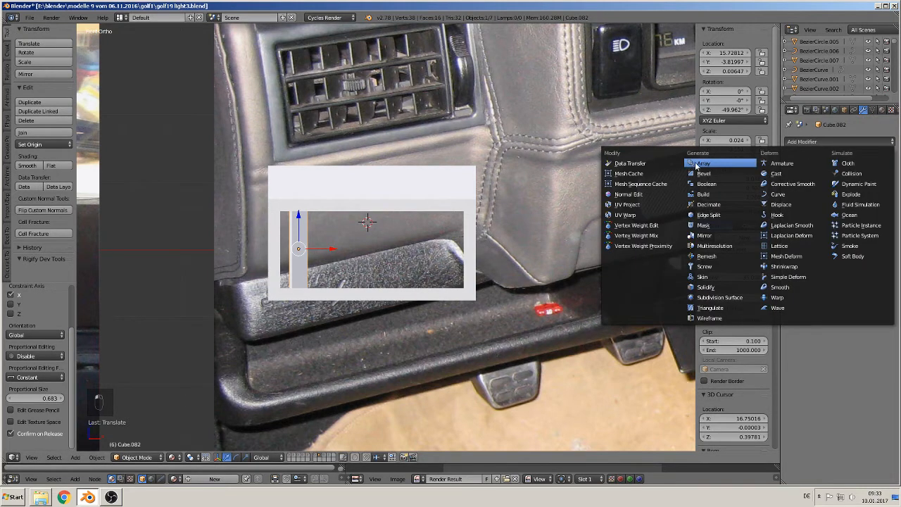
pyautogui.click(689, 166)
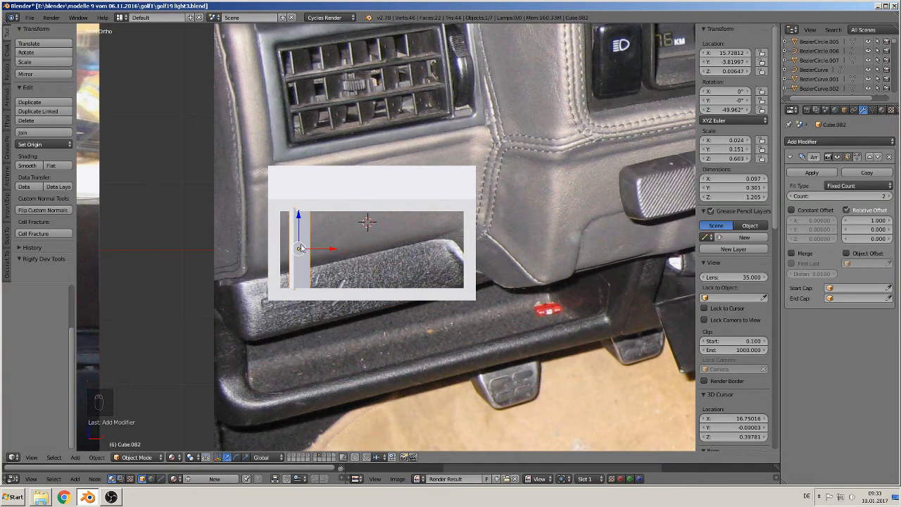
# Set the slat array's count to 5 and its relative X offset to 17
pyautogui.moveTo(858, 220); pyautogui.dragTo(898, 220)
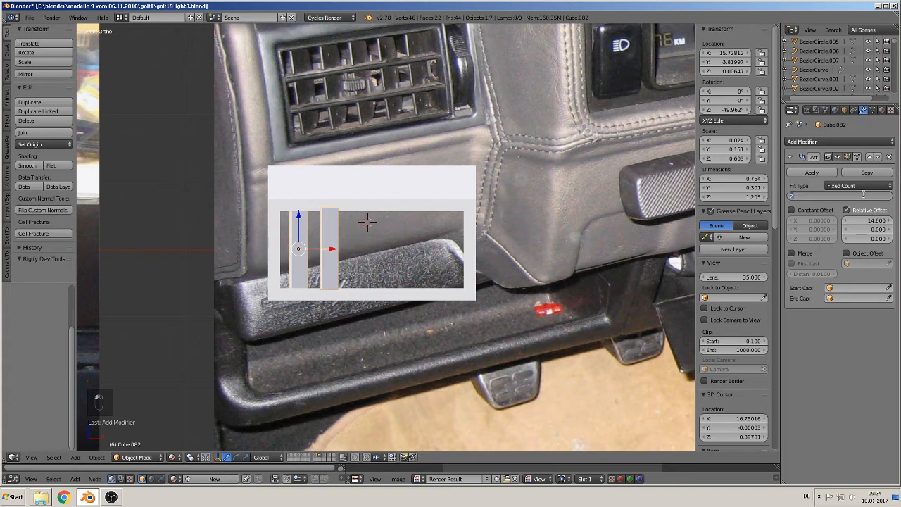
pyautogui.write('5')
pyautogui.press('Return')
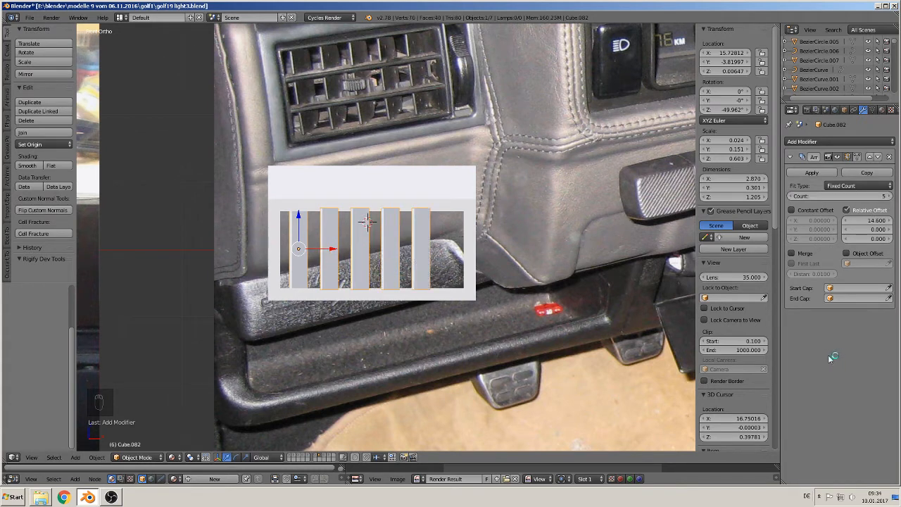
pyautogui.moveTo(876, 220)
pyautogui.mouseDown()
pyautogui.moveTo(896, 220)
pyautogui.moveTo(860, 220)
pyautogui.mouseUp()
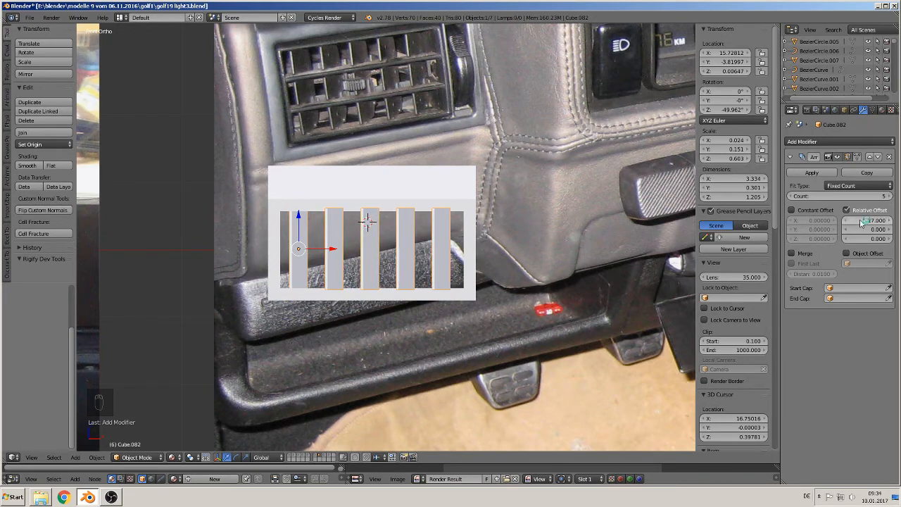
# Try a relative Z offset of 1.1 on the slat array and reset it to 0
pyautogui.moveTo(401, 191); pyautogui.dragTo(499, 271, button='middle')
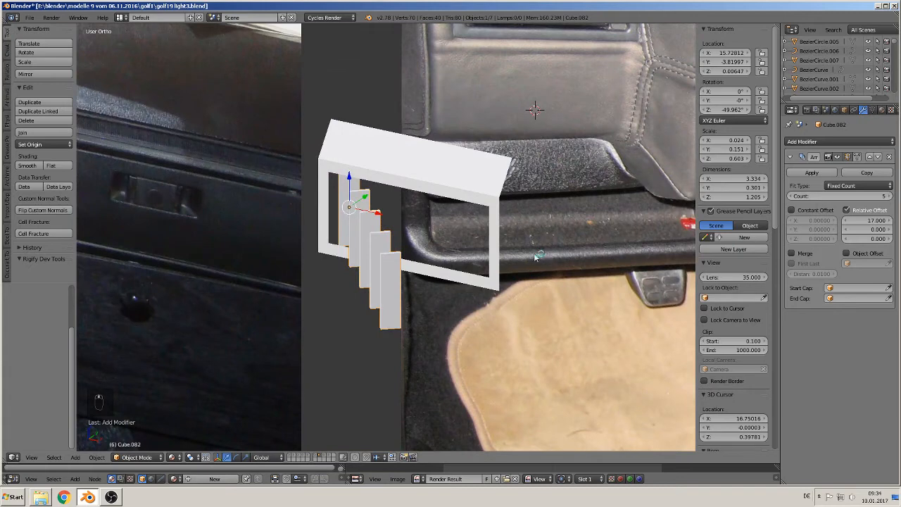
pyautogui.moveTo(346, 233); pyautogui.dragTo(376, 252, button='middle')
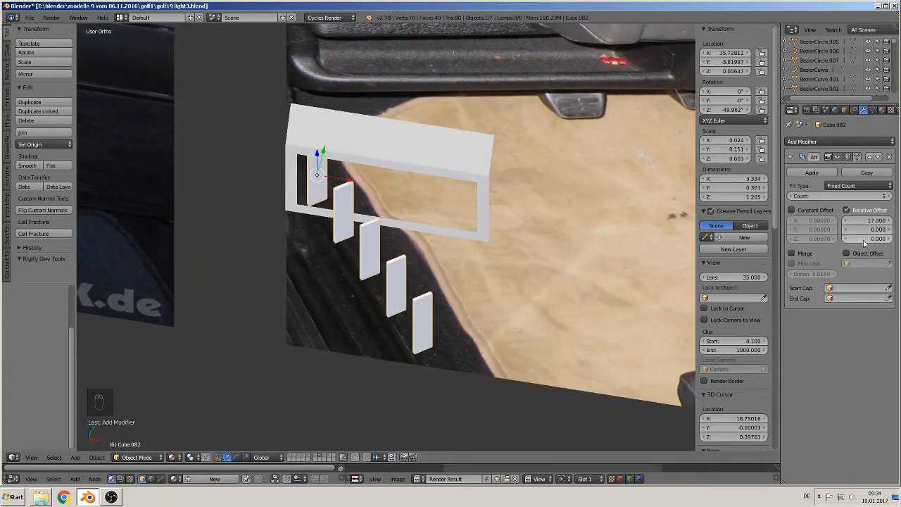
pyautogui.moveTo(861, 242)
pyautogui.mouseDown()
pyautogui.moveTo(887, 242)
pyautogui.moveTo(862, 242)
pyautogui.mouseUp()
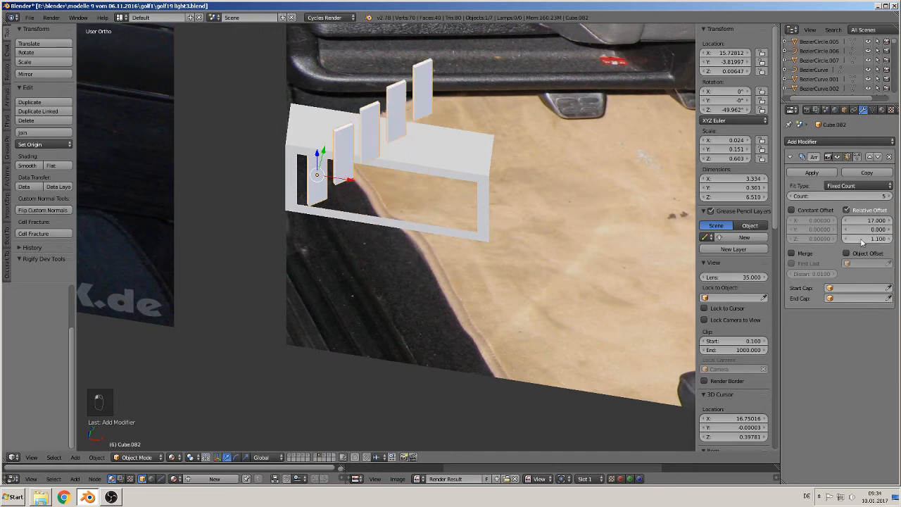
pyautogui.click(860, 239)
pyautogui.write('0')
pyautogui.press('Return')
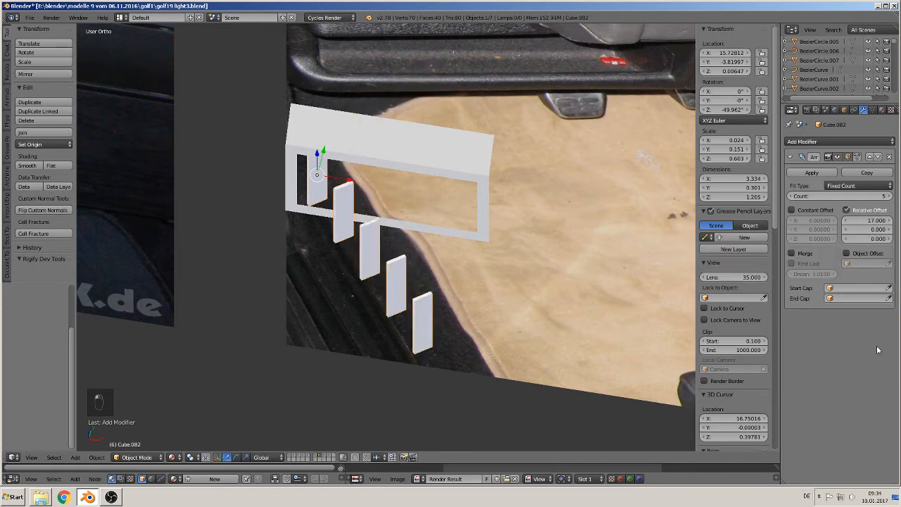
# Adjust the slat array's relative Y offset to 3.4, checking the row's alignment with the frame from above
pyautogui.click(858, 229)
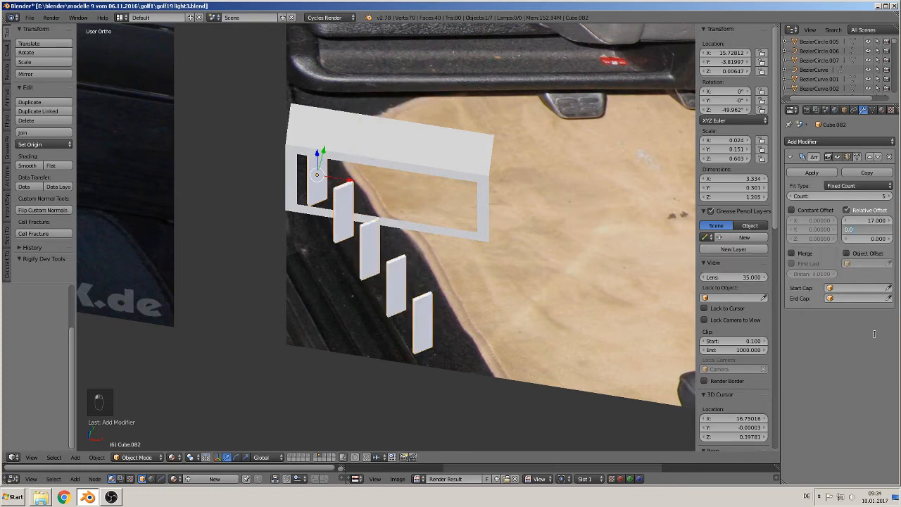
pyautogui.write('0.4')
pyautogui.press('Return')
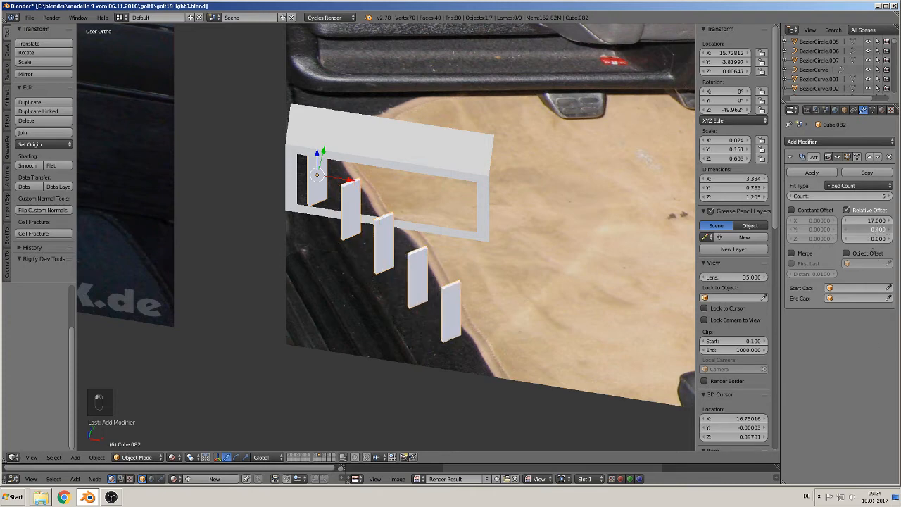
pyautogui.moveTo(858, 230); pyautogui.dragTo(883, 229)
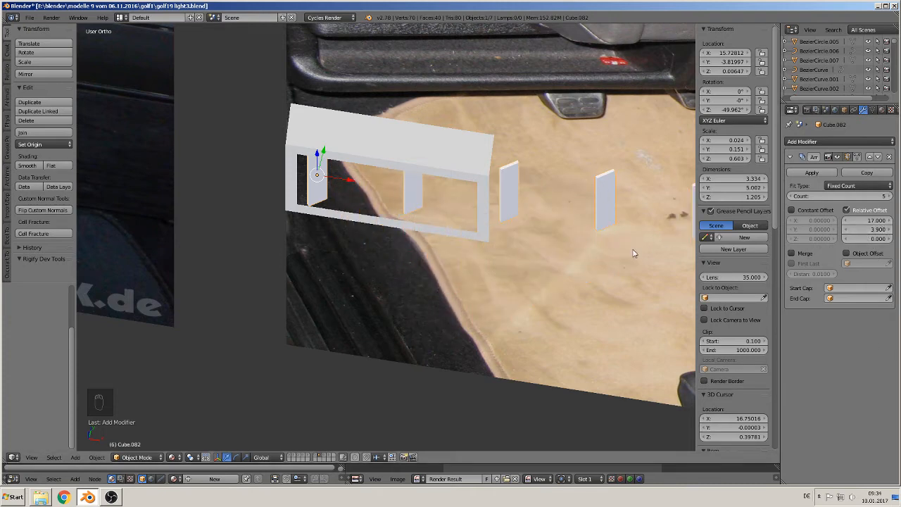
pyautogui.press('KP_7')
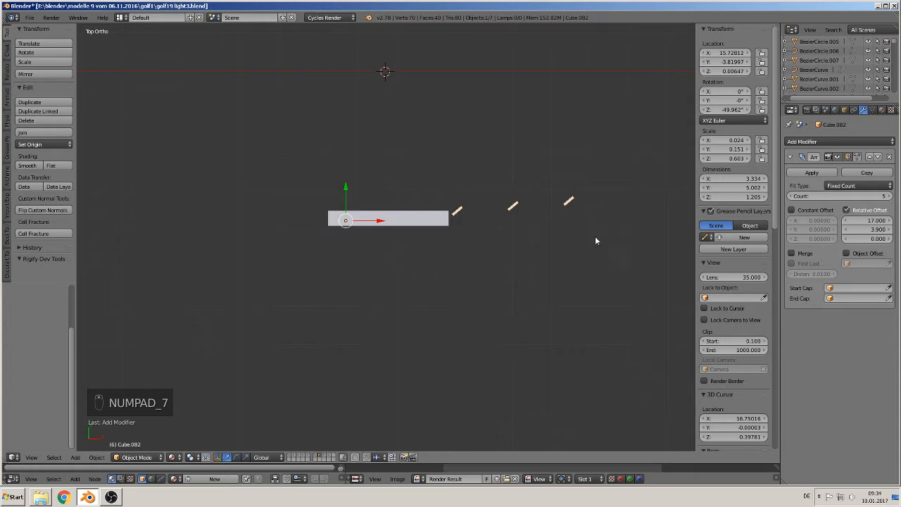
pyautogui.keyDown('shift'); pyautogui.moveTo(595, 236); pyautogui.dragTo(456, 258, button='middle'); pyautogui.keyUp('shift')
pyautogui.scroll(2, 595, 267)
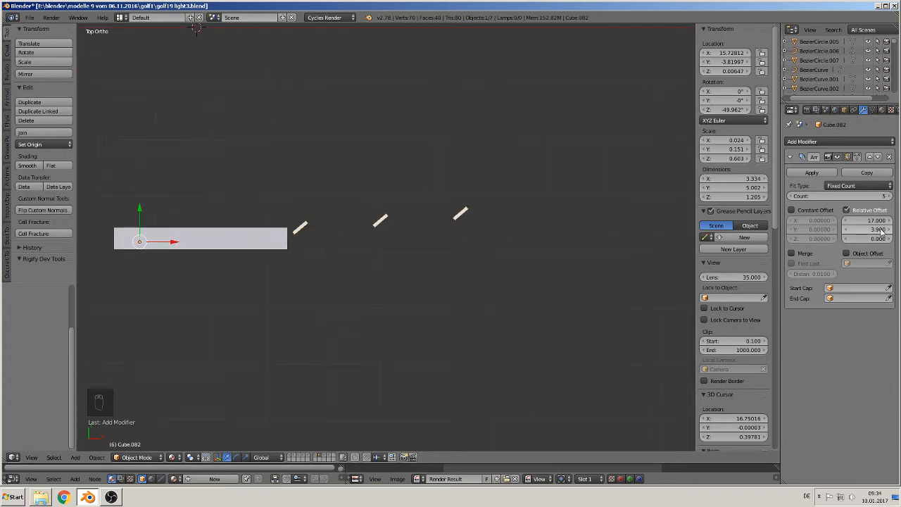
pyautogui.moveTo(881, 231)
pyautogui.mouseDown()
pyautogui.moveTo(849, 231)
pyautogui.moveTo(877, 230)
pyautogui.mouseUp()
pyautogui.moveTo(618, 279); pyautogui.dragTo(618, 224, button='middle')
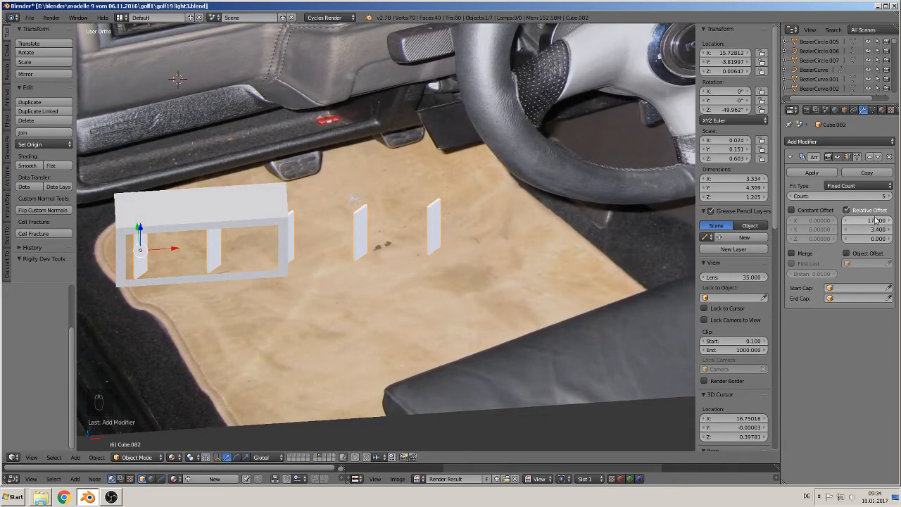
# Set the slat array's relative offset to X -8.5, Y 2.6 and Z 0
pyautogui.moveTo(876, 220); pyautogui.dragTo(861, 238)
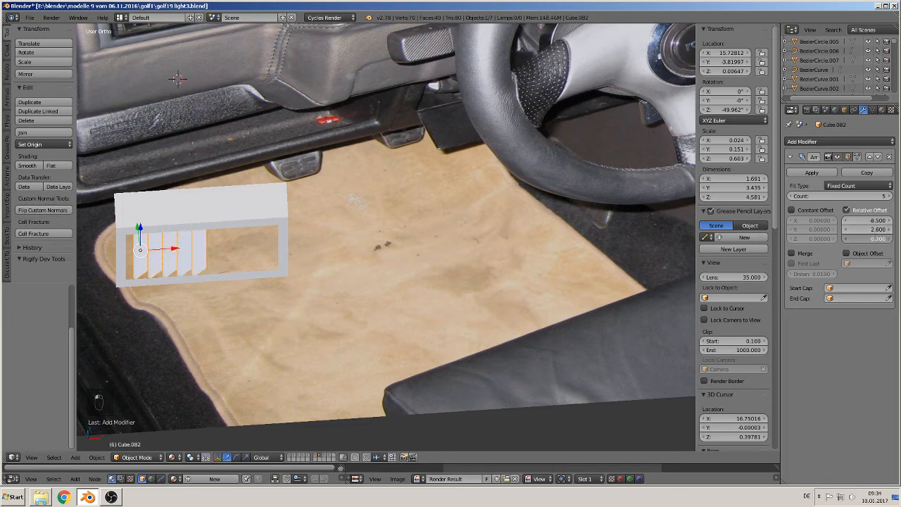
pyautogui.keyDown('shift'); pyautogui.moveTo(374, 233); pyautogui.dragTo(393, 169, button='middle'); pyautogui.keyUp('shift')
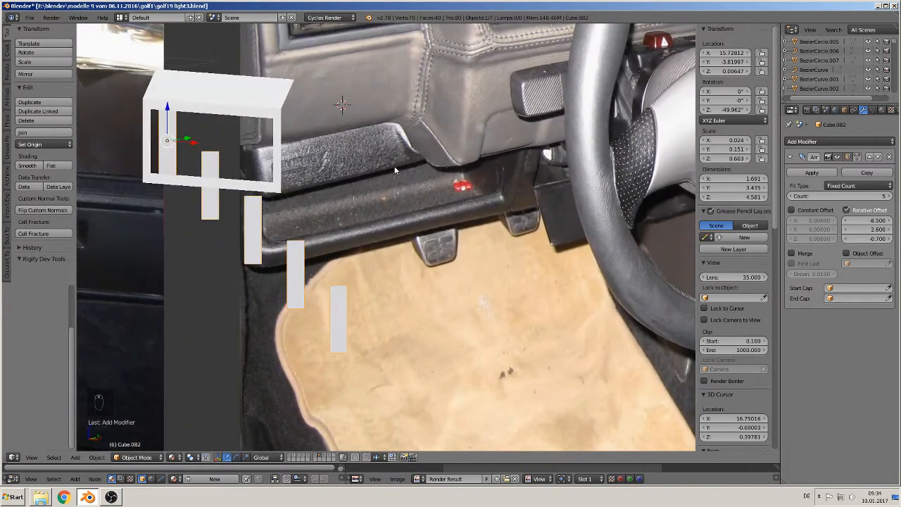
pyautogui.press('KP_1')
pyautogui.moveTo(867, 239); pyautogui.dragTo(881, 239)
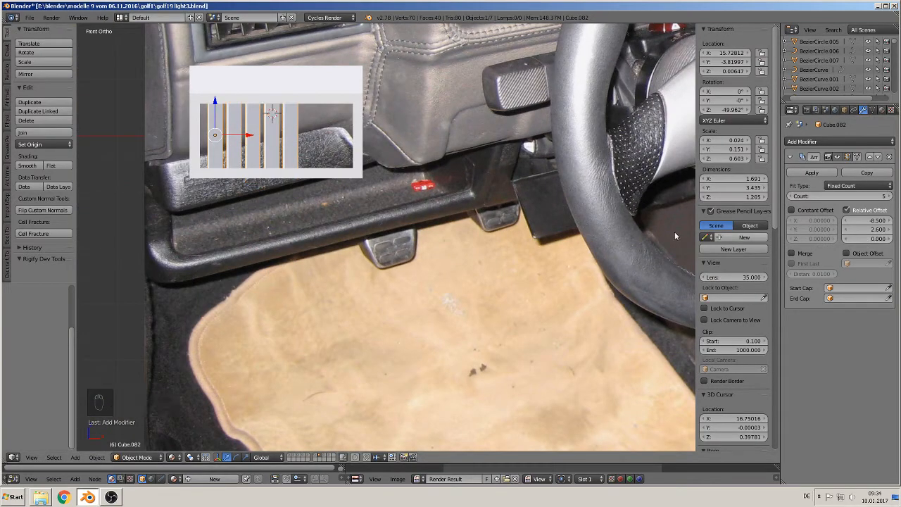
# Reduce the slat array's relative Y offset to 2.3 and check the row against the frame
pyautogui.moveTo(507, 225); pyautogui.dragTo(365, 251, button='middle')
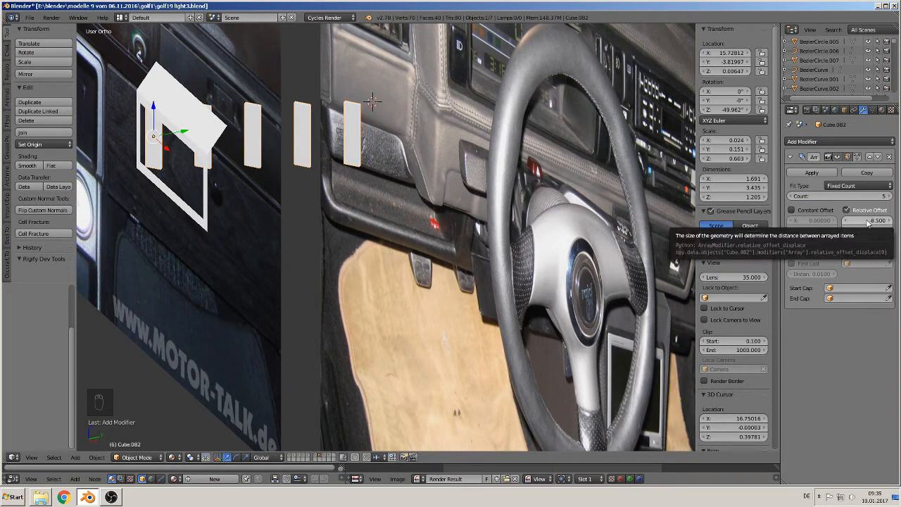
pyautogui.moveTo(867, 223); pyautogui.dragTo(855, 230)
pyautogui.click(876, 229)
pyautogui.moveTo(593, 234); pyautogui.dragTo(554, 255, button='middle')
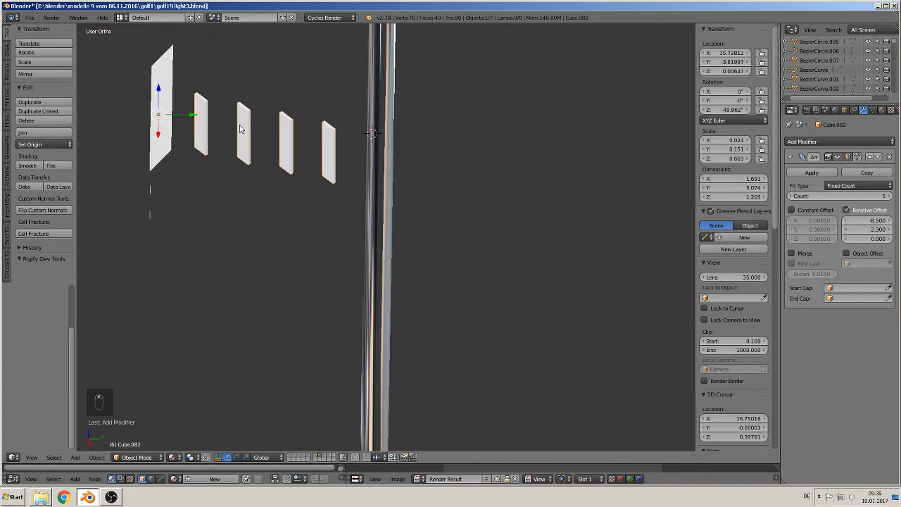
pyautogui.moveTo(578, 208); pyautogui.dragTo(353, 217, button='middle')
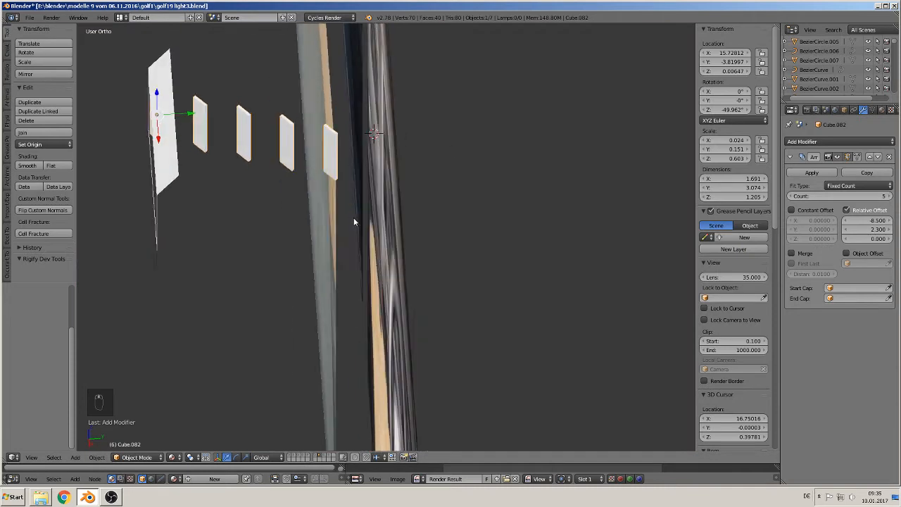
# Reset the array's negative relative X offset, then set the offsets to X 8.8 and Y 1.7
pyautogui.click(874, 221)
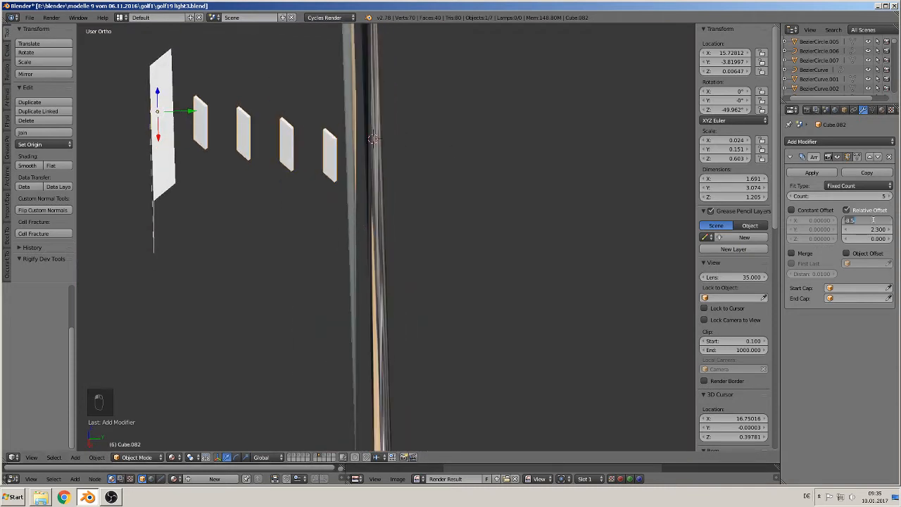
pyautogui.write('0')
pyautogui.press('Return')
pyautogui.moveTo(546, 254); pyautogui.dragTo(517, 276, button='middle')
pyautogui.moveTo(866, 229)
pyautogui.mouseDown()
pyautogui.moveTo(879, 229)
pyautogui.moveTo(865, 229)
pyautogui.moveTo(868, 220)
pyautogui.moveTo(898, 220)
pyautogui.moveTo(864, 223)
pyautogui.mouseUp()
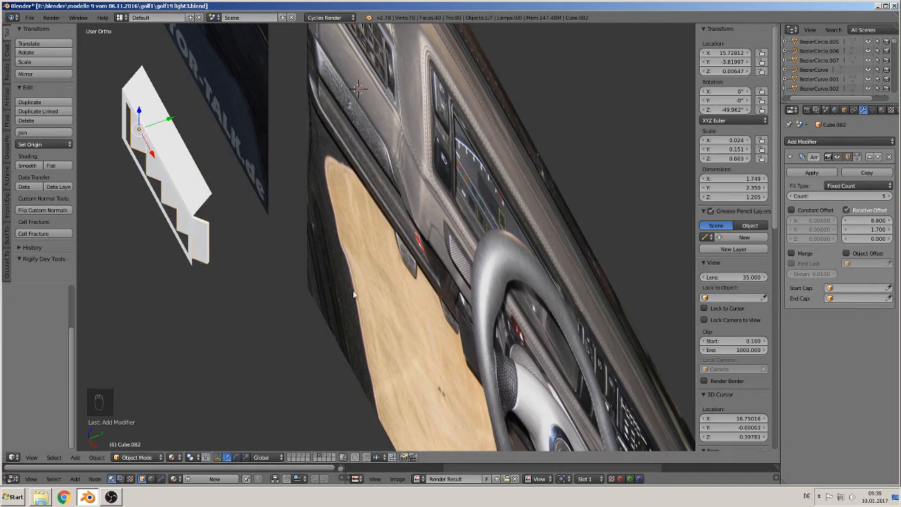
# Set the array's relative offsets to X 7.4 and Y 1.4 so all five slats fit inside the frame opening
pyautogui.moveTo(353, 291); pyautogui.dragTo(321, 264, button='middle')
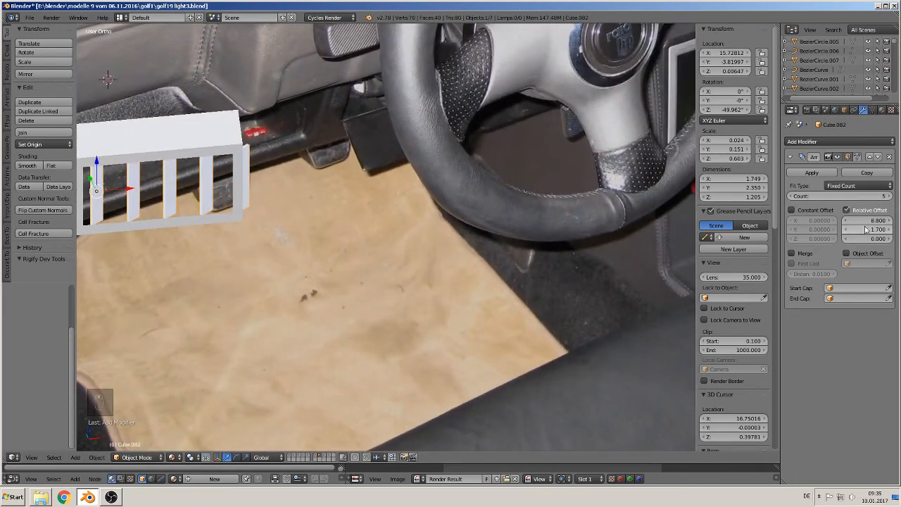
pyautogui.press('KP_1')
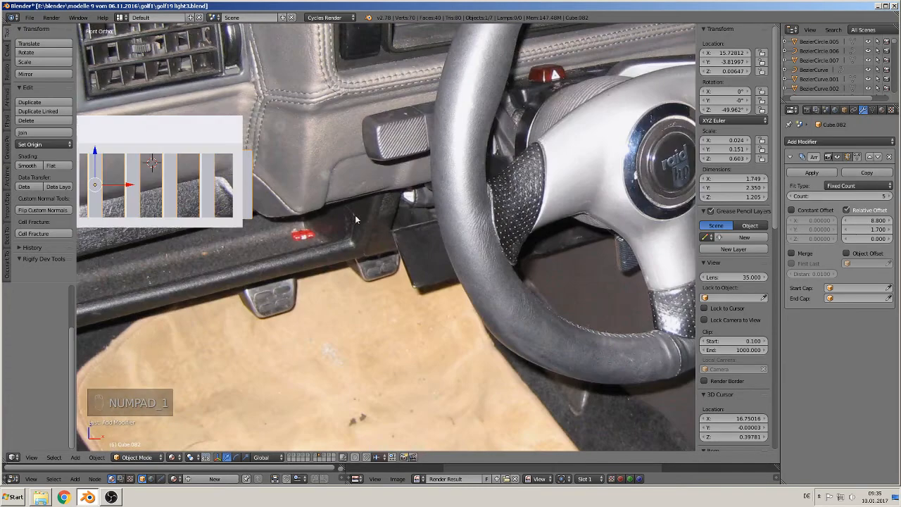
pyautogui.keyDown('shift'); pyautogui.moveTo(270, 202); pyautogui.dragTo(459, 245, button='middle'); pyautogui.keyUp('shift')
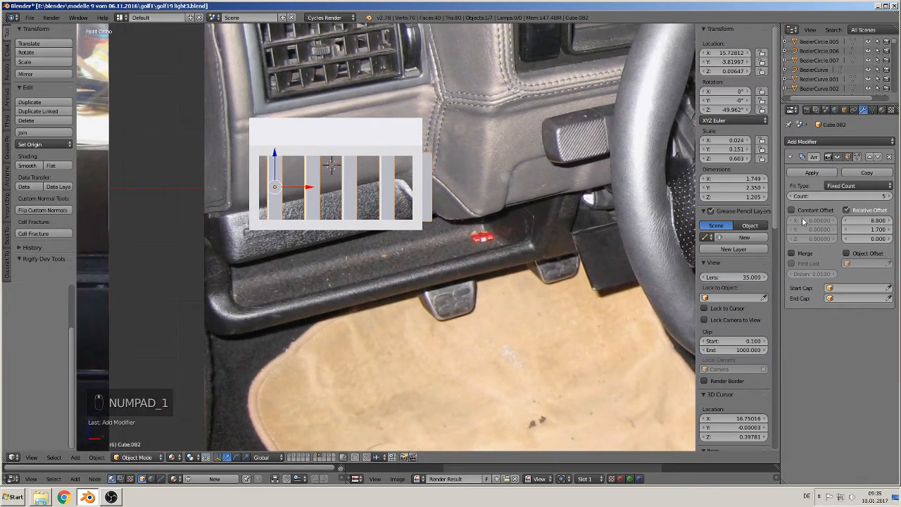
pyautogui.moveTo(883, 229); pyautogui.dragTo(831, 229)
pyautogui.moveTo(565, 235); pyautogui.dragTo(451, 285, button='middle')
pyautogui.moveTo(867, 220)
pyautogui.mouseDown()
pyautogui.moveTo(878, 221)
pyautogui.moveTo(859, 220)
pyautogui.moveTo(880, 238)
pyautogui.moveTo(891, 220)
pyautogui.mouseUp()
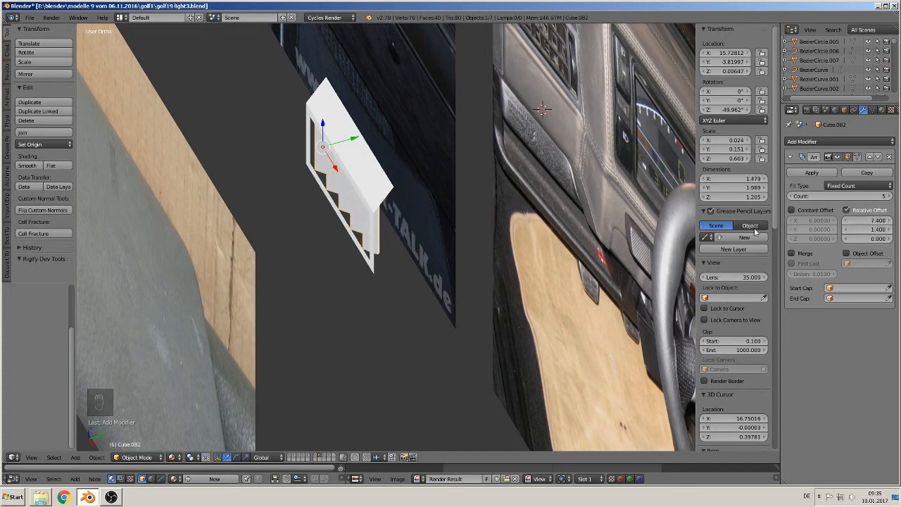
pyautogui.moveTo(644, 226); pyautogui.dragTo(445, 204, button='middle')
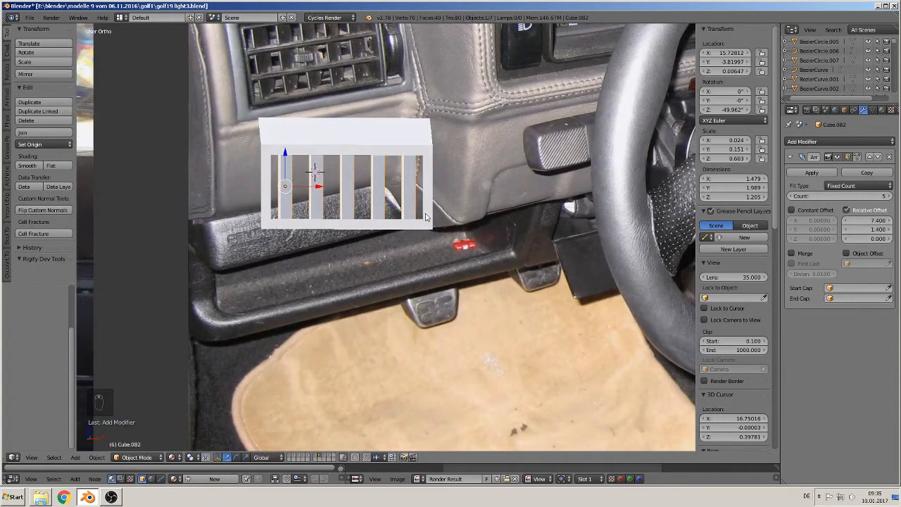
pyautogui.press('KP_1')
pyautogui.scroll(1, 380, 212)
pyautogui.keyDown('shift'); pyautogui.moveTo(339, 194); pyautogui.dragTo(340, 338, button='middle'); pyautogui.keyUp('shift')
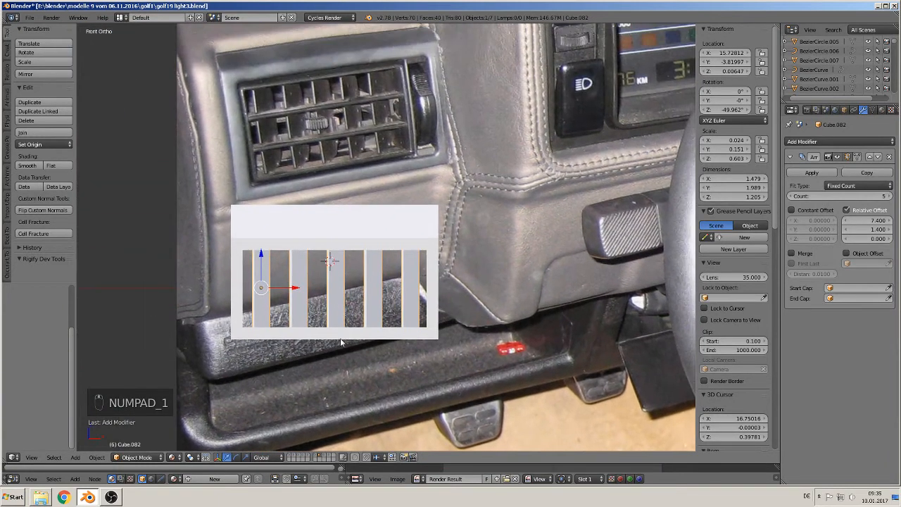
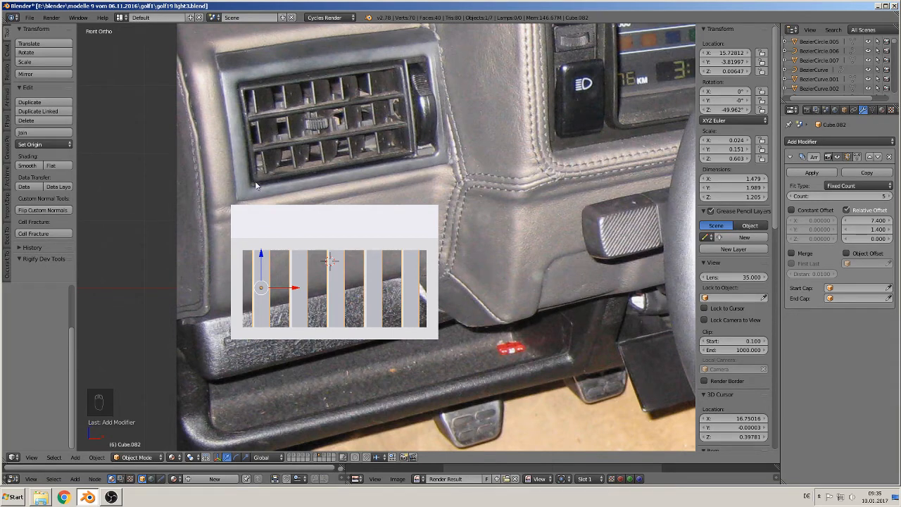
# Extrude the inner edge loop of the vent frame's opening back along Y to about -0.9
pyautogui.keyDown('shift'); pyautogui.moveTo(338, 241); pyautogui.dragTo(333, 188, button='middle'); pyautogui.keyUp('shift')
pyautogui.press('Tab')
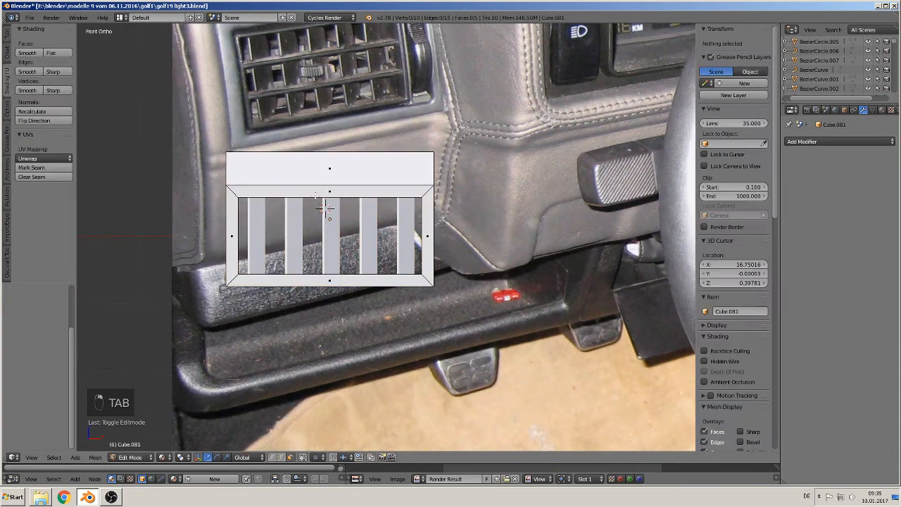
pyautogui.click(281, 456)
pyautogui.keyDown('alt'); pyautogui.rightClick(327, 209); pyautogui.keyUp('alt')
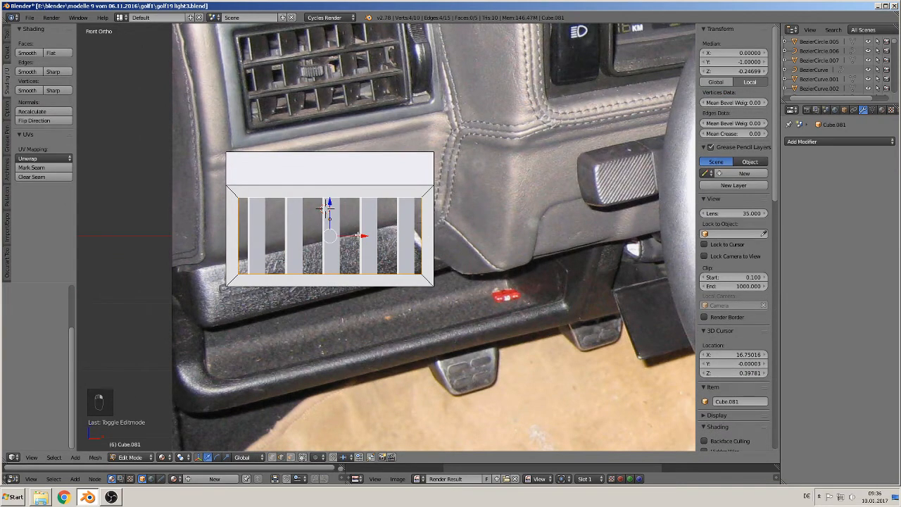
pyautogui.scroll(1, 418, 299)
pyautogui.keyDown('shift'); pyautogui.moveTo(453, 315); pyautogui.dragTo(361, 389, button='middle'); pyautogui.keyUp('shift')
pyautogui.press('e')
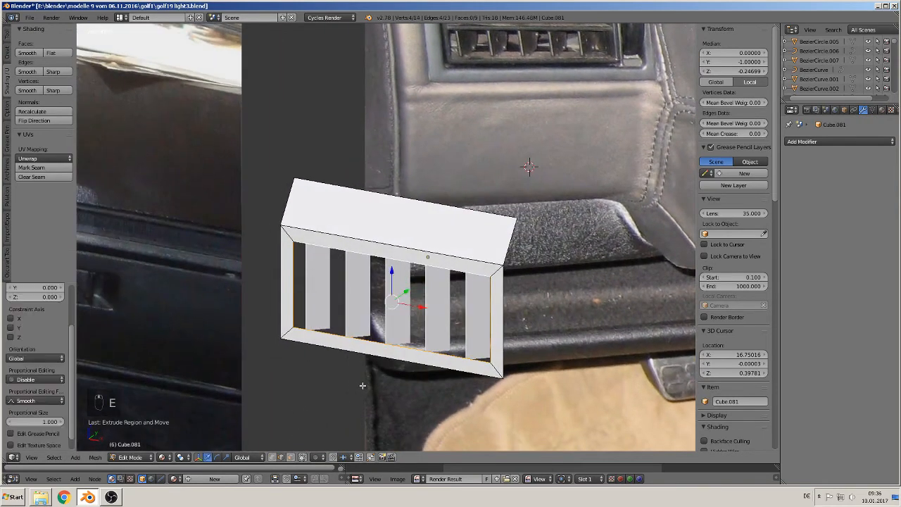
pyautogui.moveTo(406, 290); pyautogui.dragTo(436, 394)
# Extrude the frame's inner edge loop inward at scale 0.967, then extrude it forward along Y to about -1.05
pyautogui.press('e')
pyautogui.press('s')
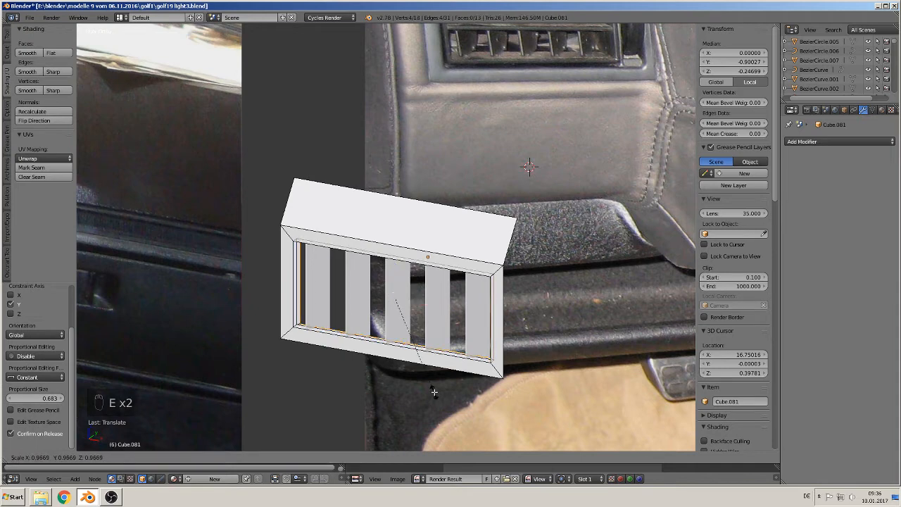
pyautogui.click(434, 392)
pyautogui.moveTo(434, 391); pyautogui.dragTo(425, 388, button='middle')
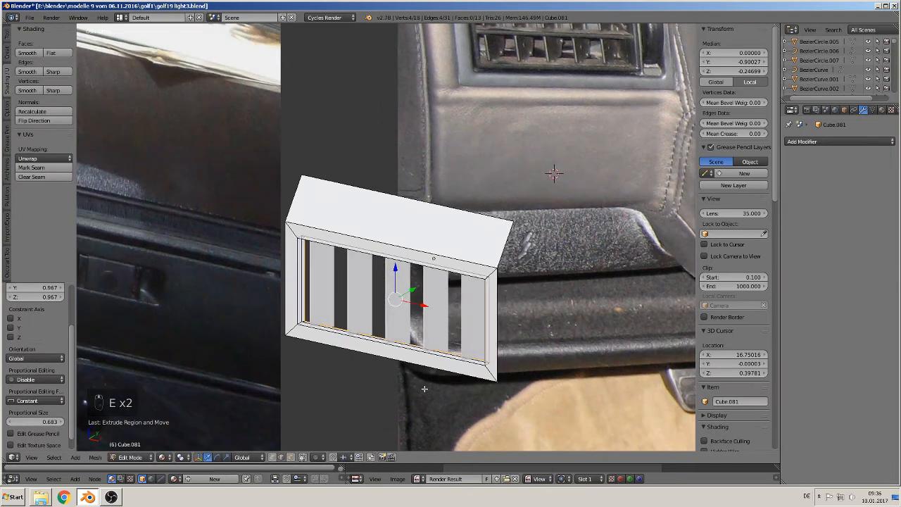
pyautogui.press('e')
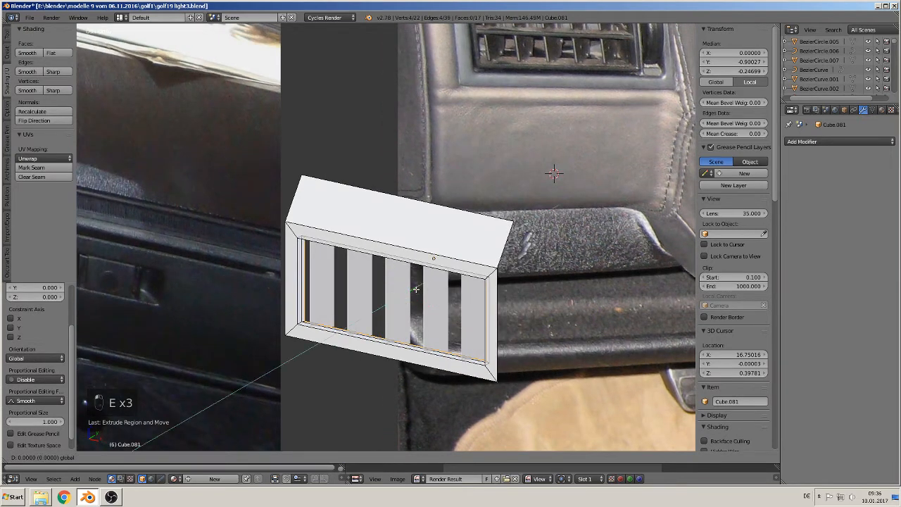
pyautogui.moveTo(411, 294); pyautogui.dragTo(412, 297)
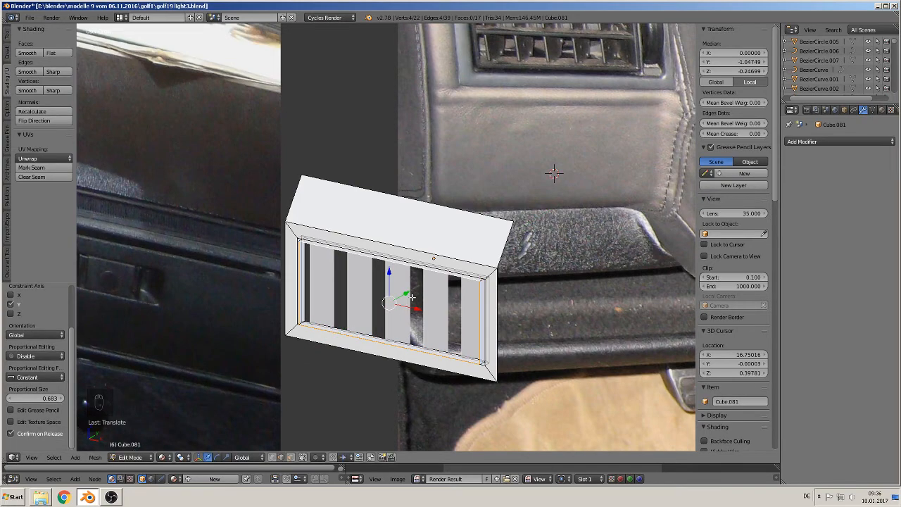
pyautogui.moveTo(418, 355); pyautogui.dragTo(449, 331, button='middle')
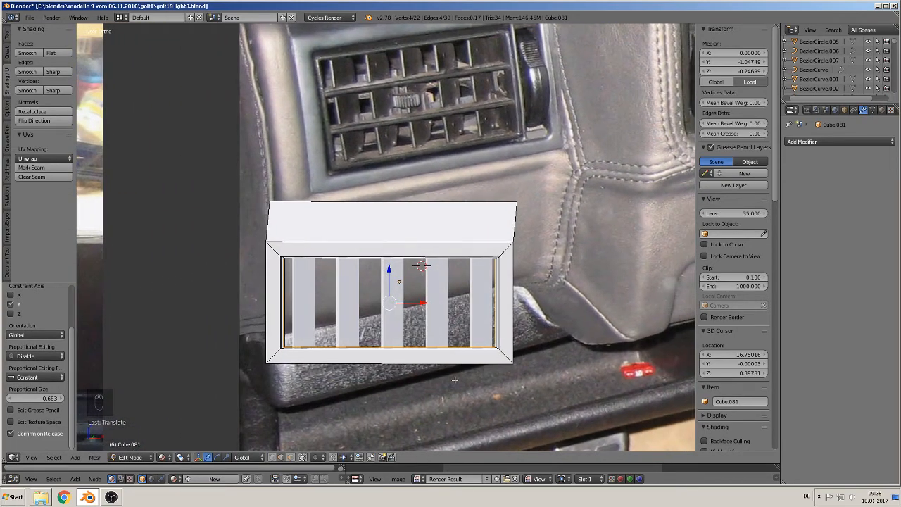
# Extrude the inner loop inward again at about 0.93 scale and adjust its width slightly along X
pyautogui.press('e')
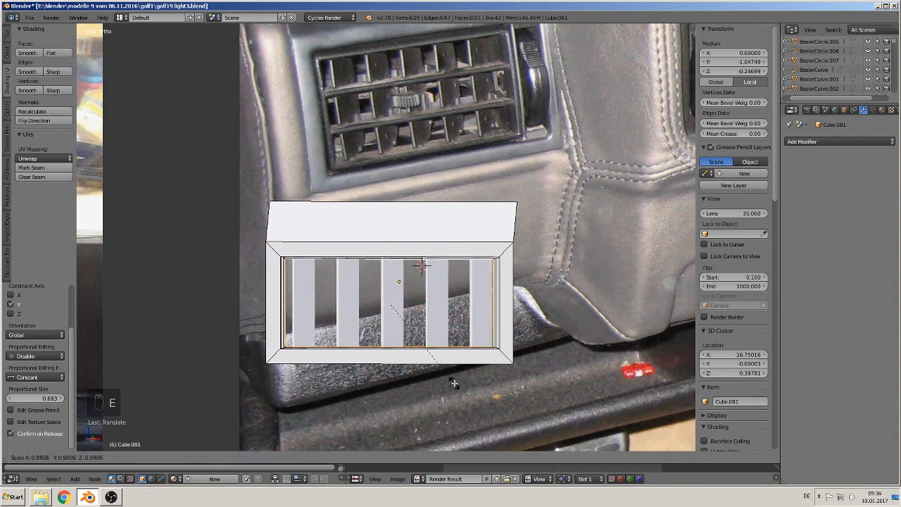
pyautogui.press('s')
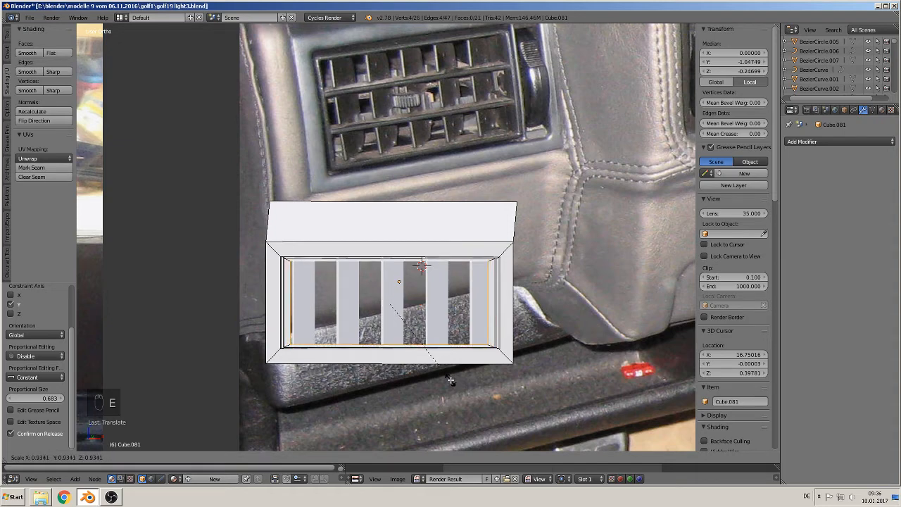
pyautogui.click(452, 378)
pyautogui.scroll(2, 455, 377)
pyautogui.press('s')
pyautogui.press('x')
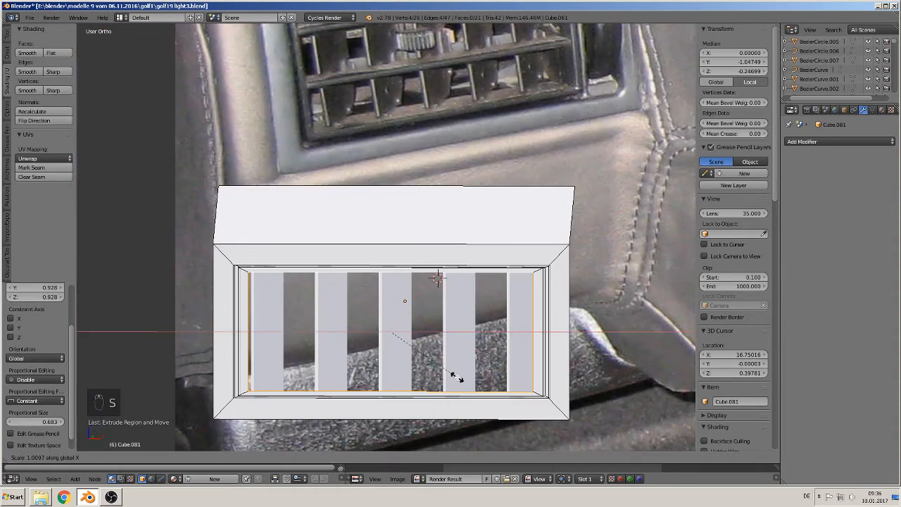
pyautogui.click(459, 378)
# Extrude the innermost edge loop of the frame back along Y to about -0.9 and leave mesh editing
pyautogui.moveTo(459, 379); pyautogui.dragTo(422, 396, button='middle')
pyautogui.press('e')
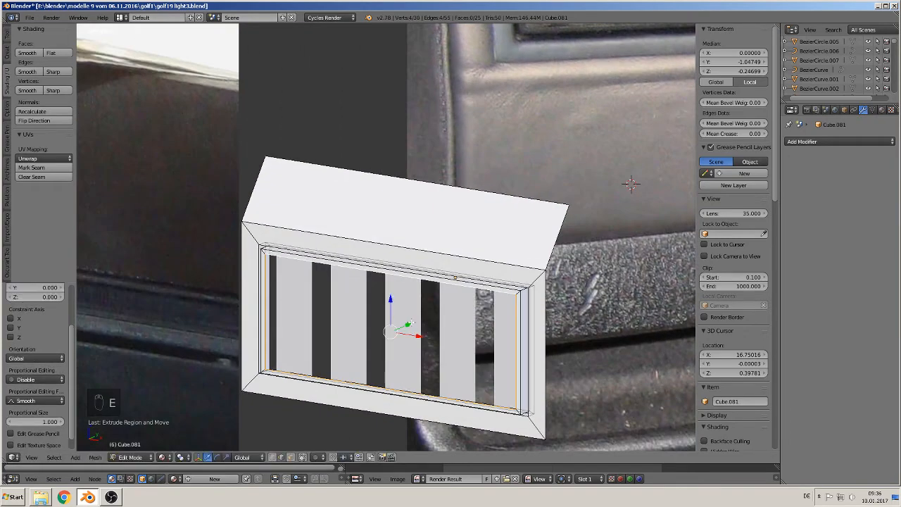
pyautogui.press('e')
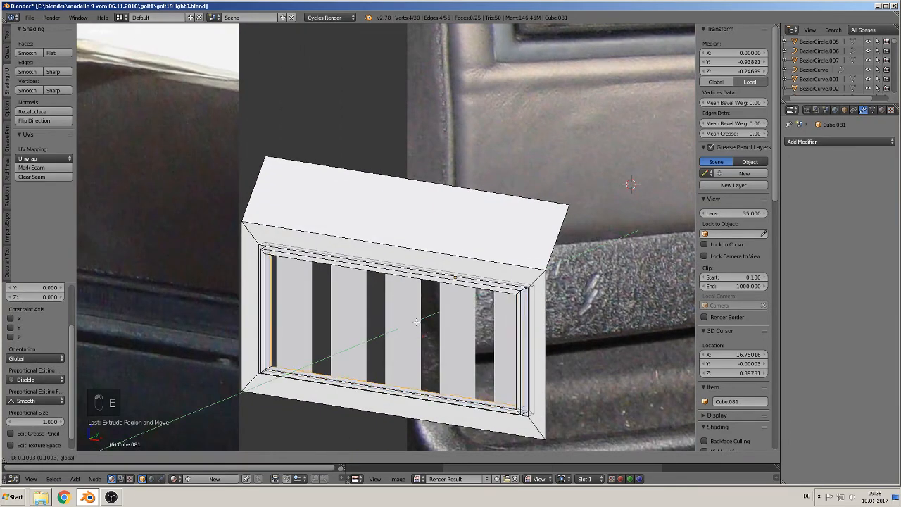
pyautogui.click(417, 322)
pyautogui.press('Tab')
# Select the row of slats inside the frame opening
pyautogui.moveTo(387, 380); pyautogui.dragTo(439, 375, button='middle')
pyautogui.rightClick(475, 314)
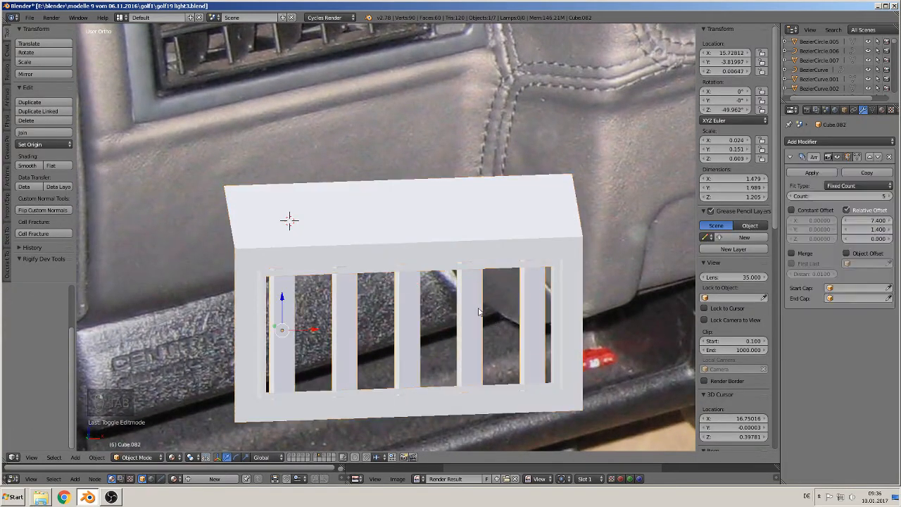
pyautogui.moveTo(469, 342); pyautogui.dragTo(457, 341, button='middle')
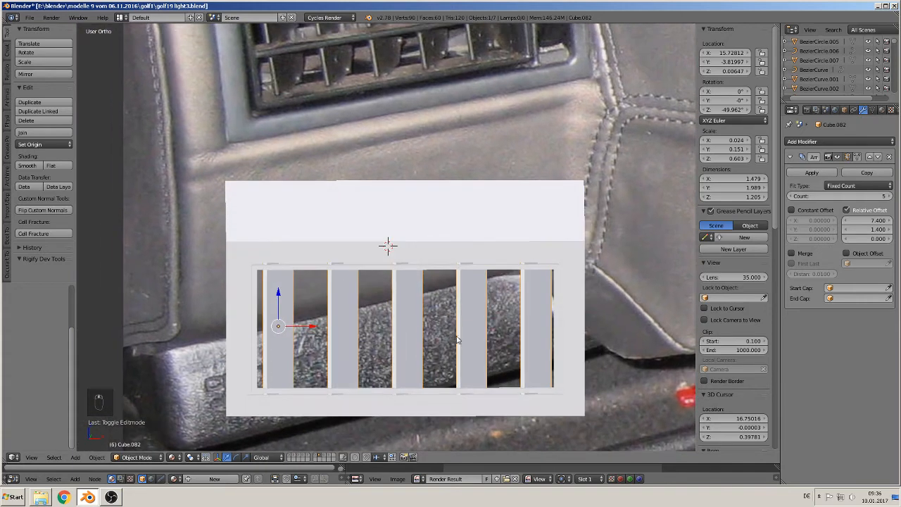
pyautogui.press('KP_1')
pyautogui.press('KP_2')
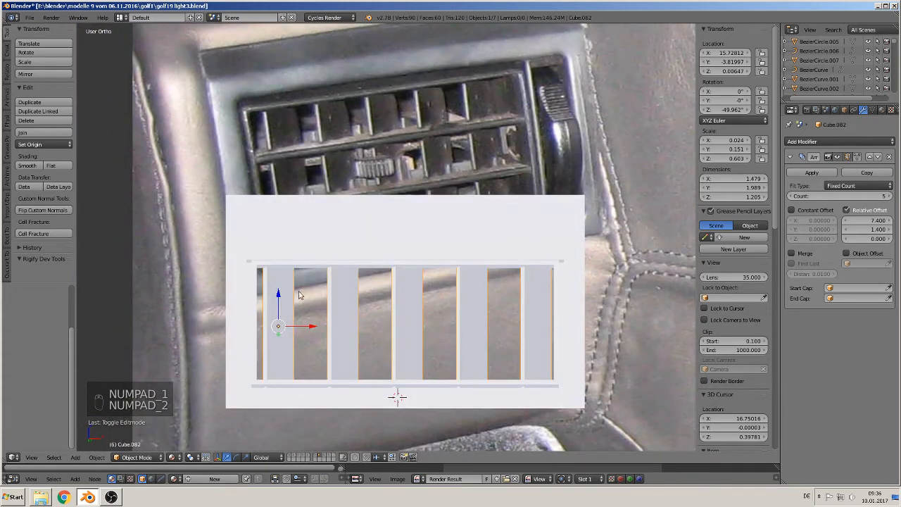
pyautogui.press('s')
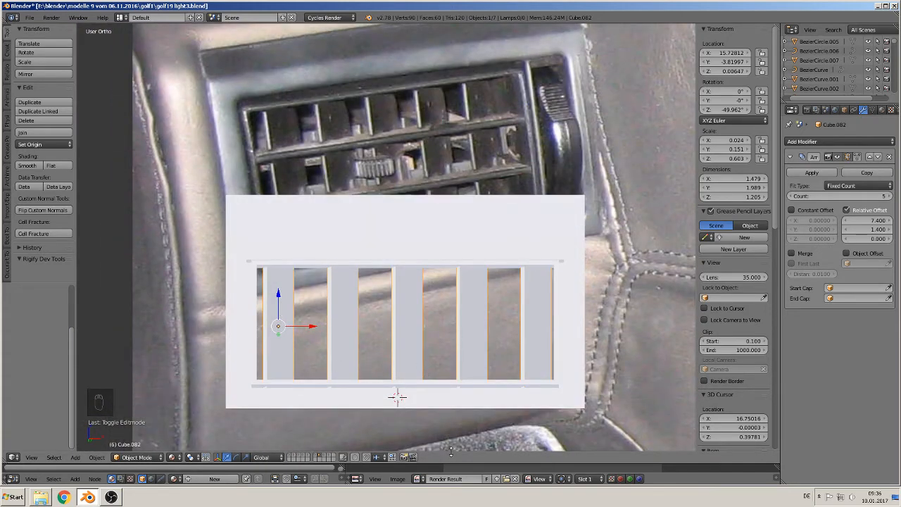
pyautogui.press('z')
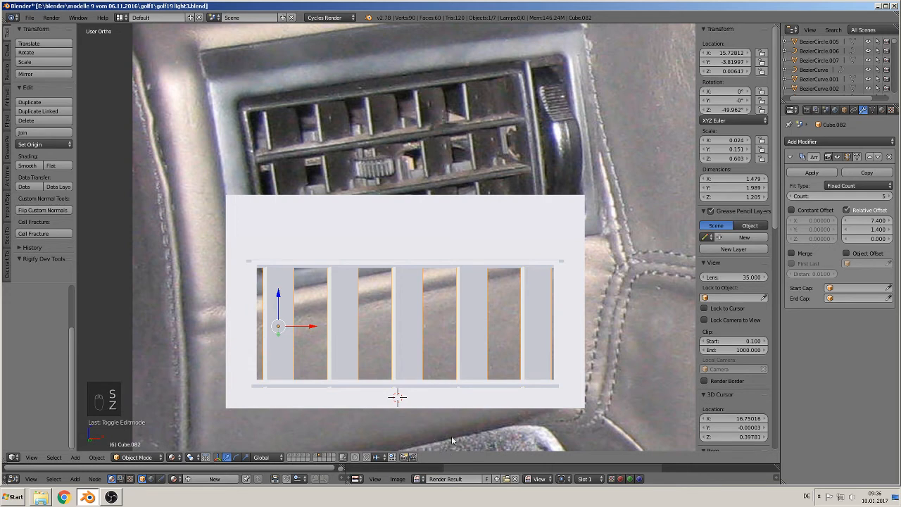
pyautogui.press('s')
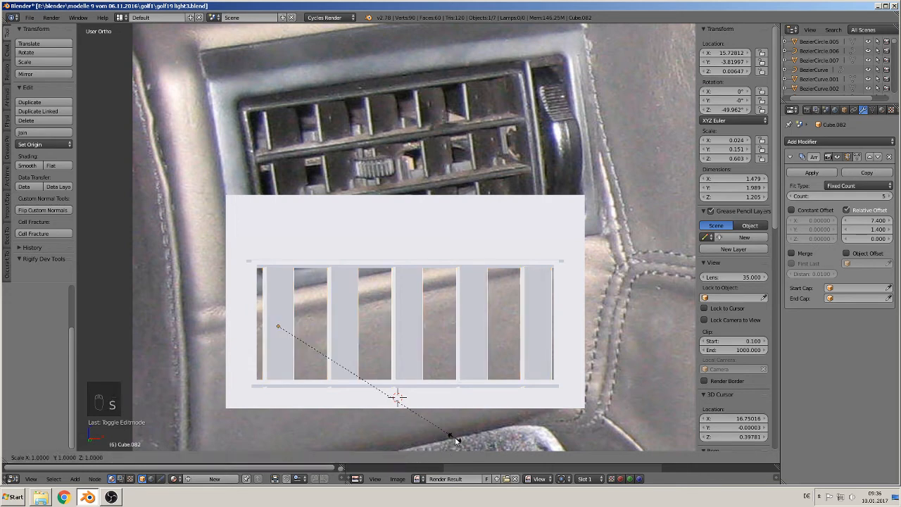
pyautogui.rightClick(428, 412)
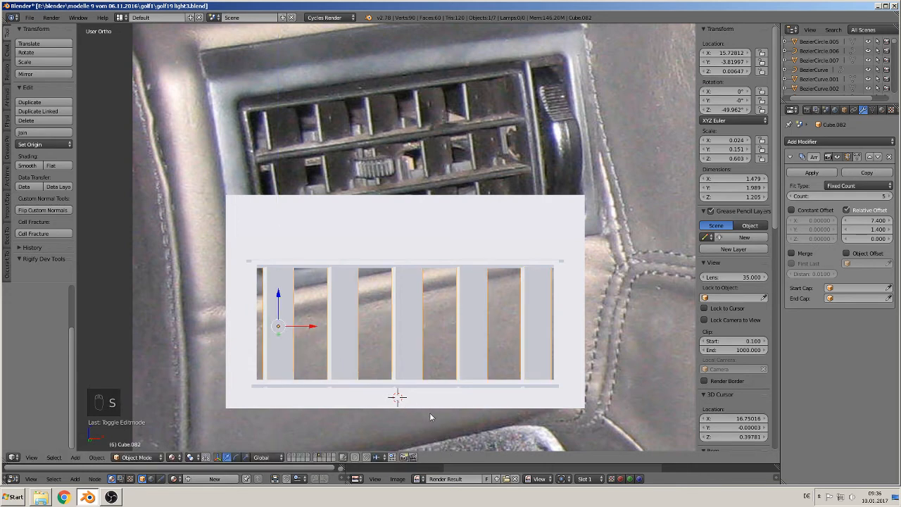
# In wireframe front view, scale the slats along Z to about 0.516 and nudge them vertically to Z about -0.002
pyautogui.moveTo(427, 419); pyautogui.dragTo(429, 449, button='middle')
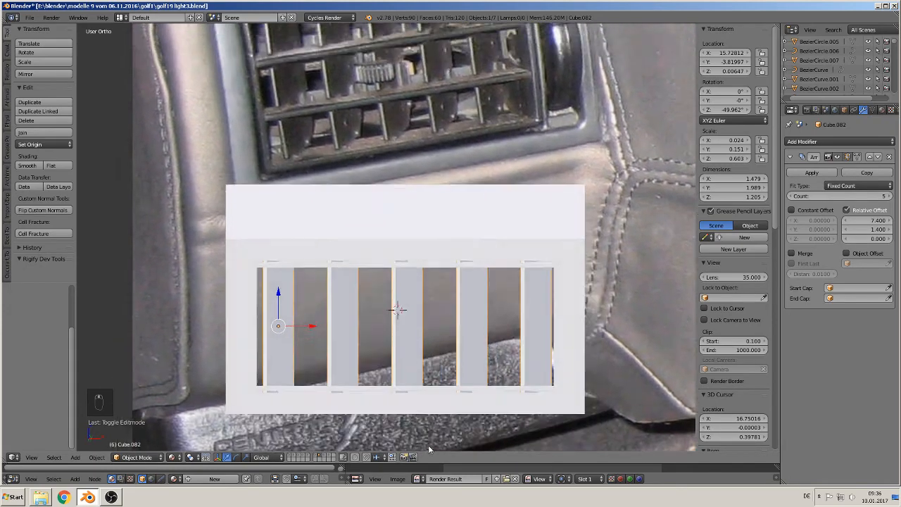
pyautogui.press('KP_1')
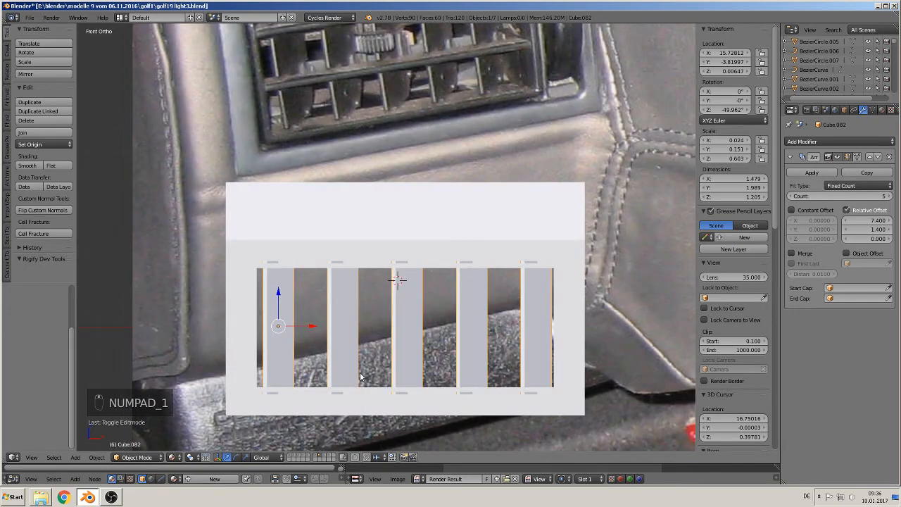
pyautogui.press('z')
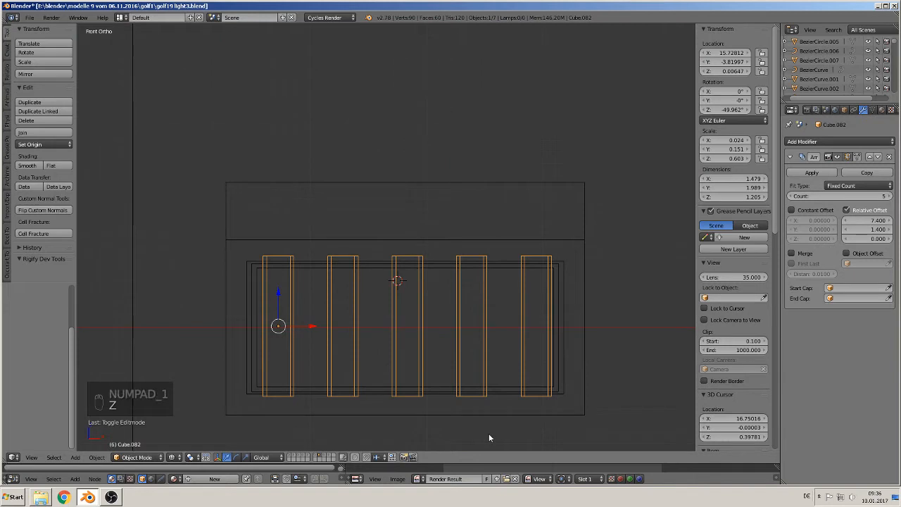
pyautogui.press('s')
pyautogui.press('z')
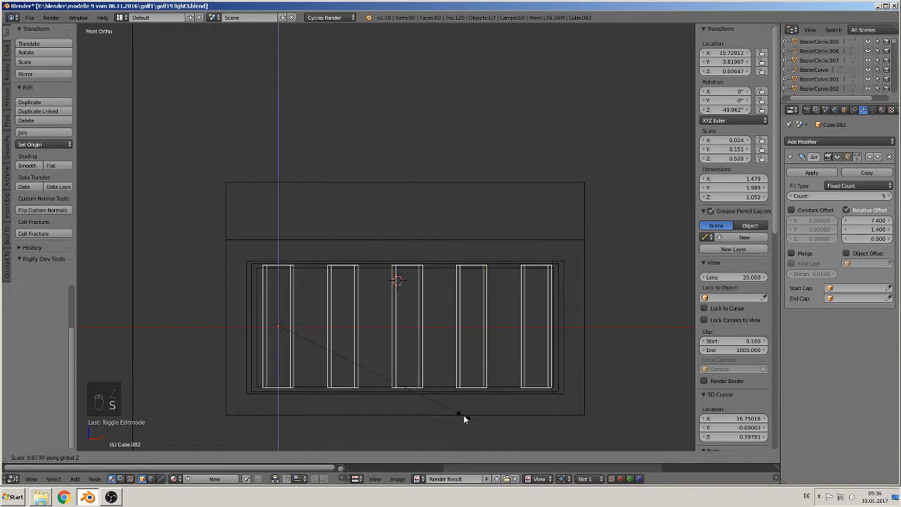
pyautogui.click(461, 412)
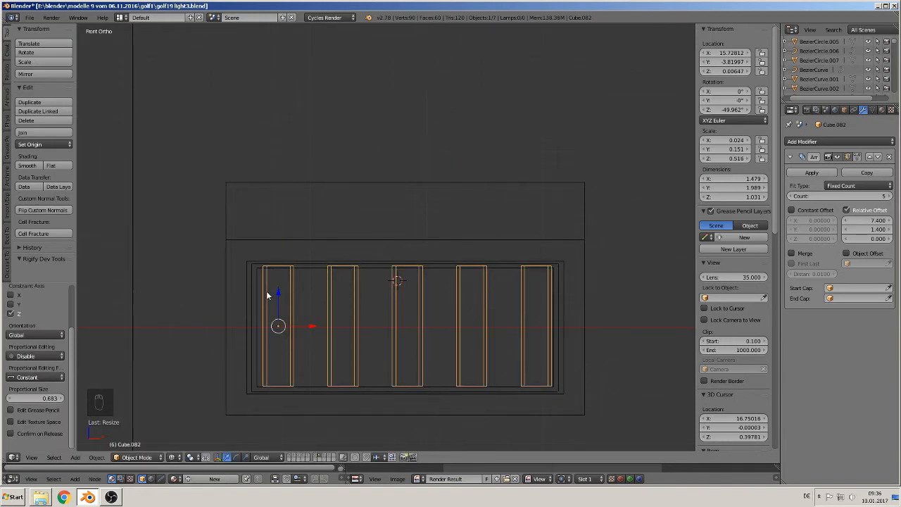
pyautogui.moveTo(278, 291); pyautogui.dragTo(278, 288)
# Return the viewport from wireframe to shaded display, with the slats in Object Mode
pyautogui.press('Tab')
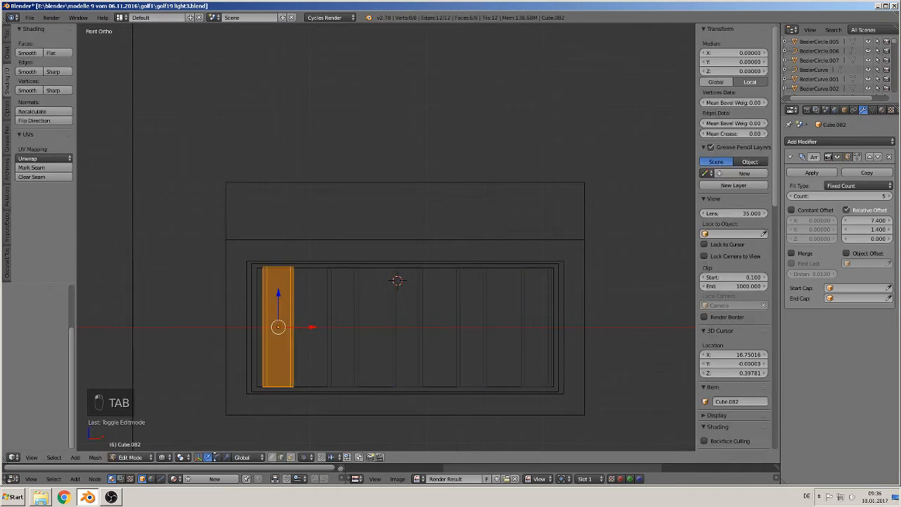
pyautogui.click(161, 457)
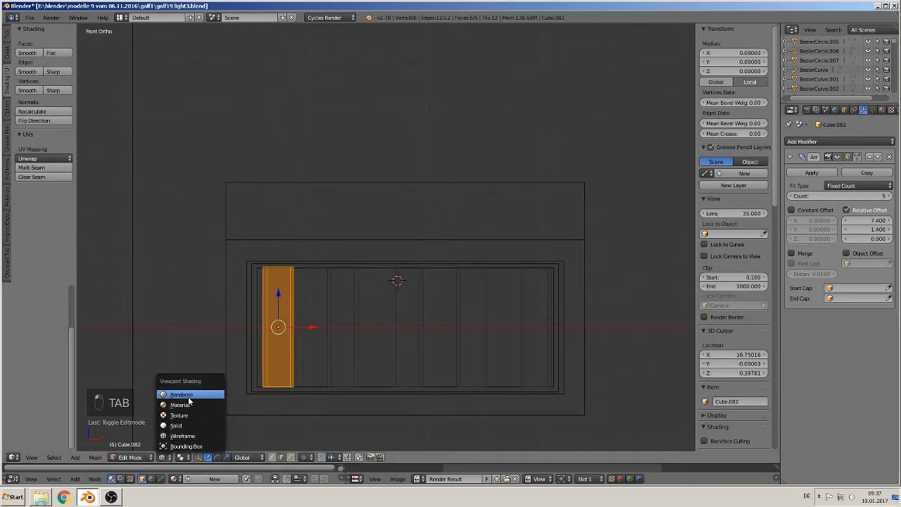
pyautogui.click(185, 392)
pyautogui.press('Tab')
pyautogui.moveTo(361, 364); pyautogui.dragTo(306, 401, button='middle')
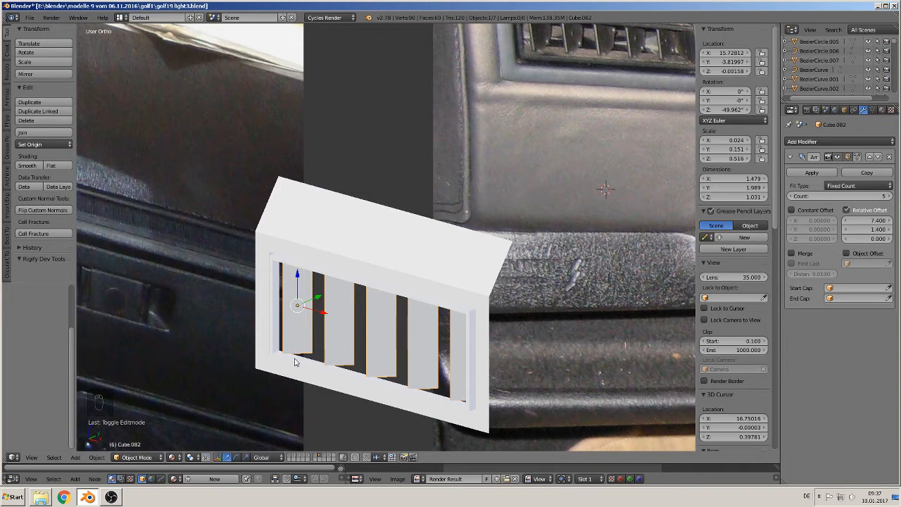
# Move the vent frame's innermost edge loop back along Y to about -0.73 and check the vent against the front reference photo
pyautogui.press('Tab')
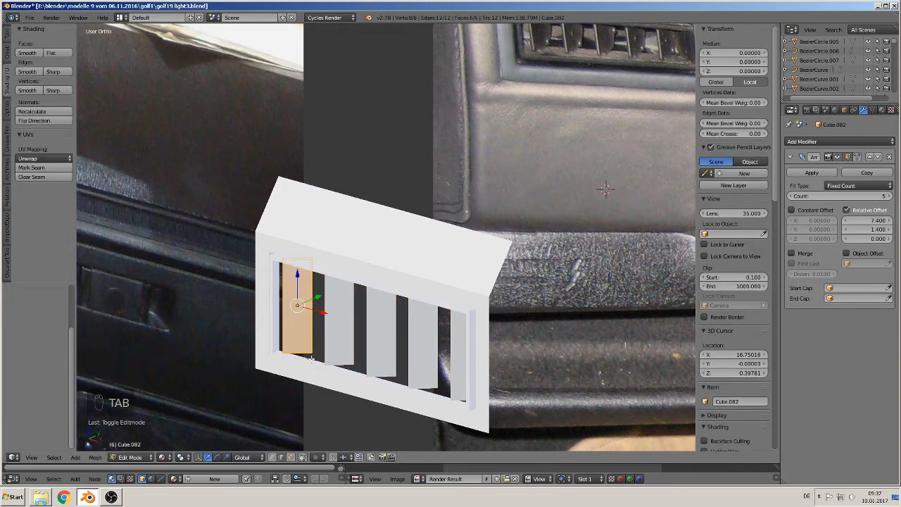
pyautogui.press('Tab')
pyautogui.rightClick(311, 358)
pyautogui.press('Tab')
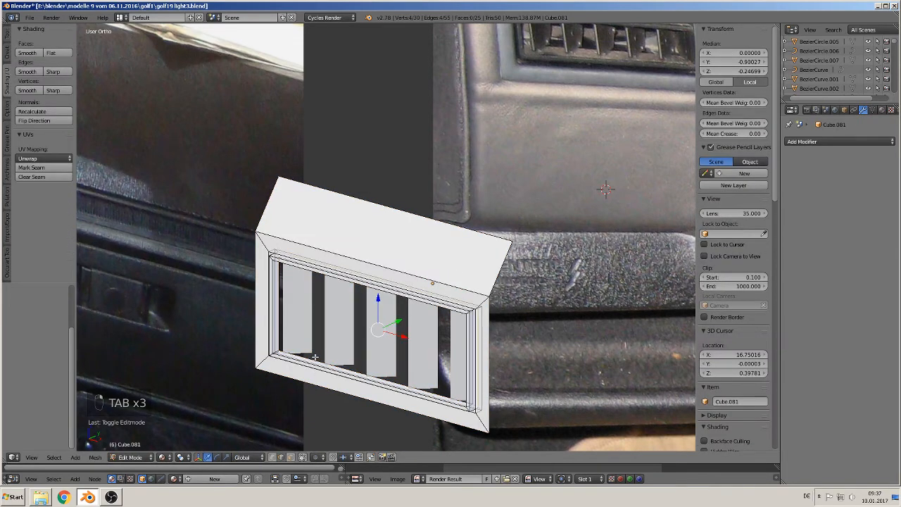
pyautogui.moveTo(315, 357); pyautogui.dragTo(311, 360, button='middle')
pyautogui.moveTo(394, 321); pyautogui.dragTo(406, 312)
pyautogui.press('KP_1')
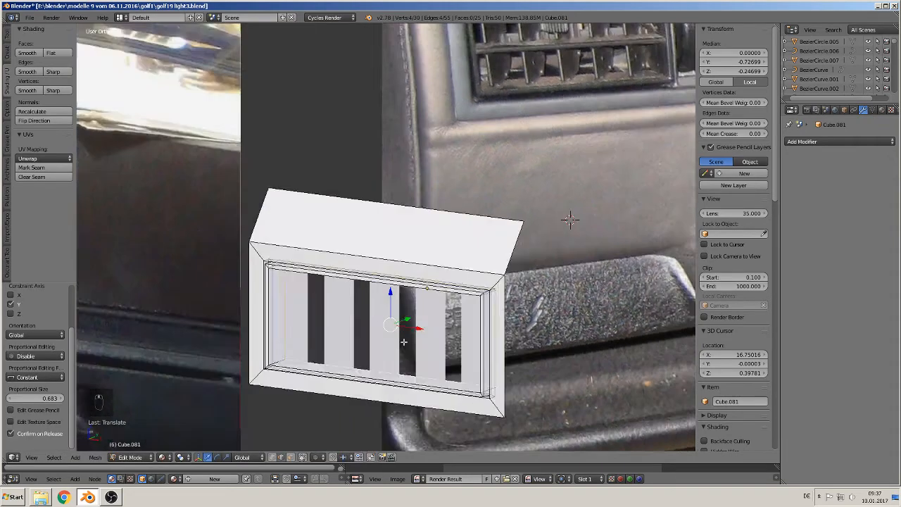
pyautogui.press('Tab')
pyautogui.press('KP_1')
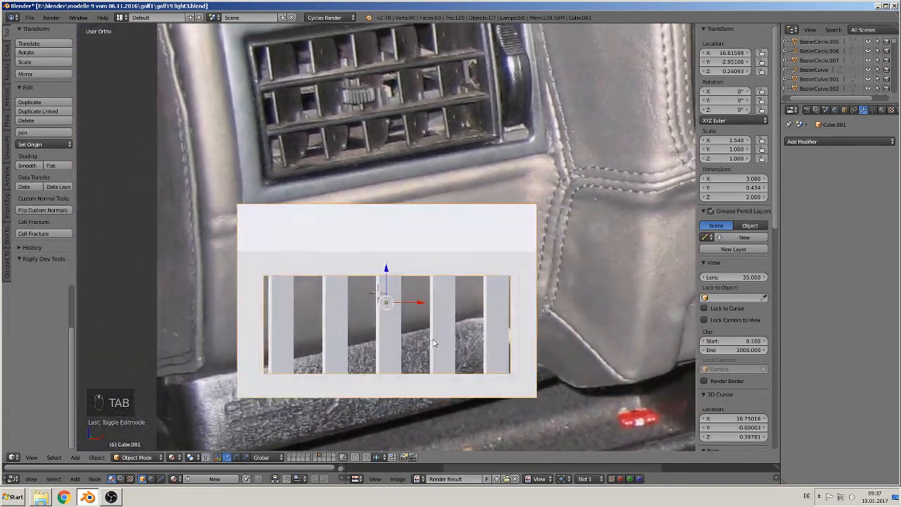
pyautogui.scroll(-2, 442, 340)
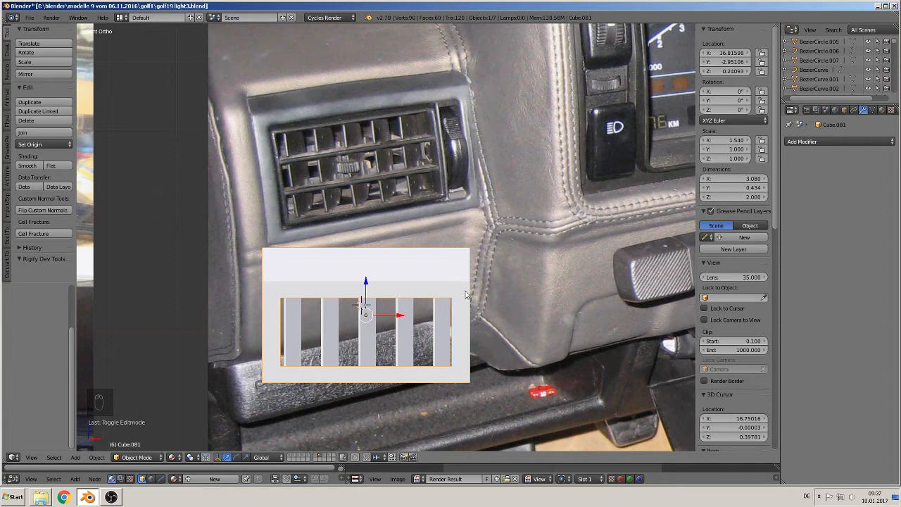
pyautogui.press('Tab')
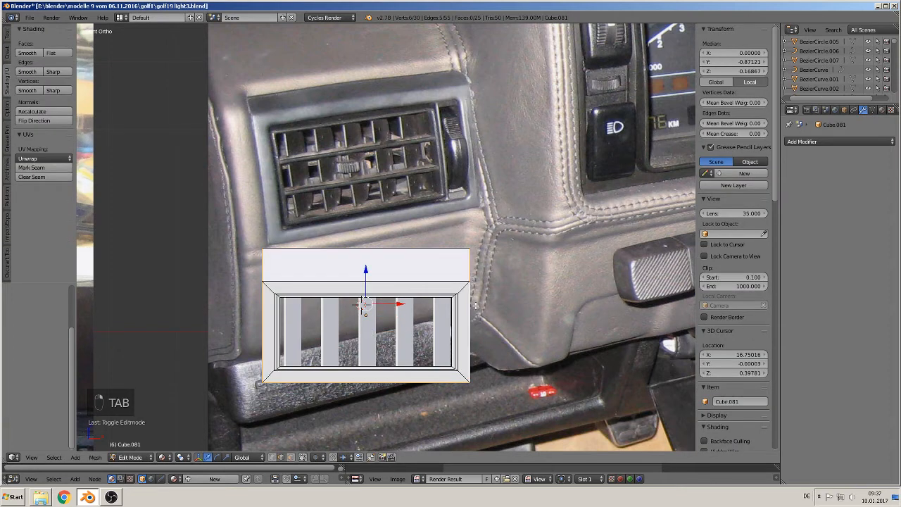
pyautogui.press('e')
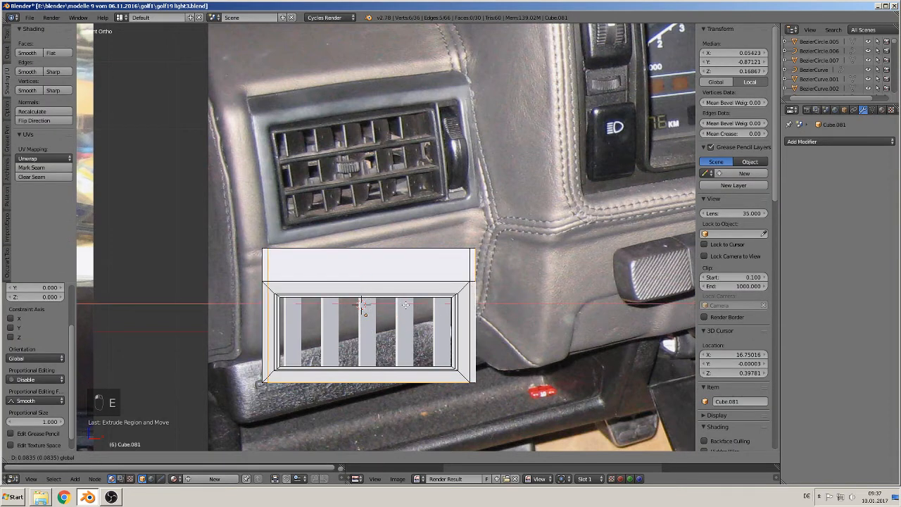
pyautogui.click(409, 305)
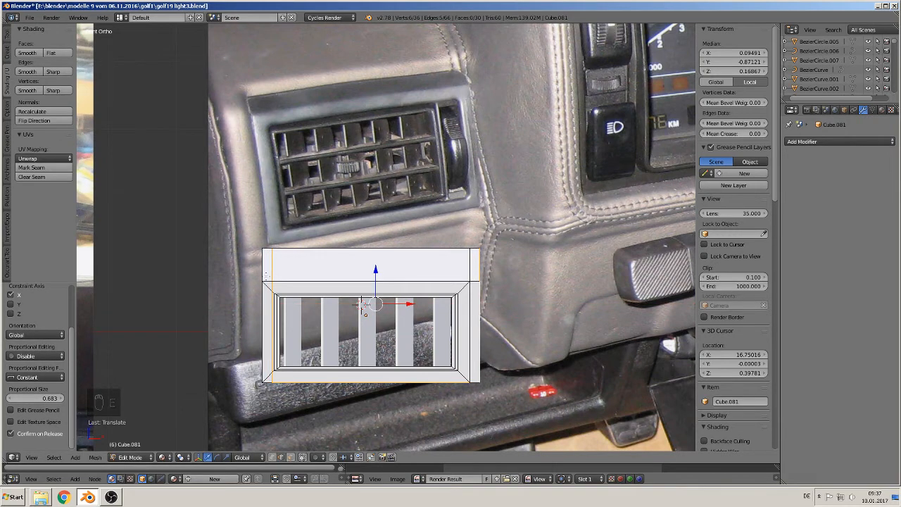
pyautogui.hotkey('ctrl', 'z')
pyautogui.hotkey('ctrl', 'z')
pyautogui.hotkey('ctrl', 'z')
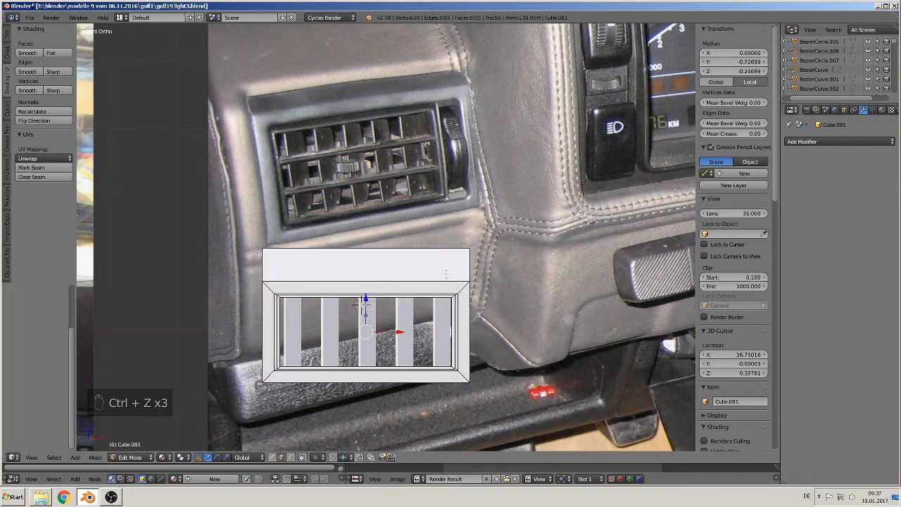
# Extrude the vent frame's right-side outer edges outward along X to a median X of about 1.35
pyautogui.keyDown('alt'); pyautogui.rightClick(473, 300); pyautogui.keyUp('alt')
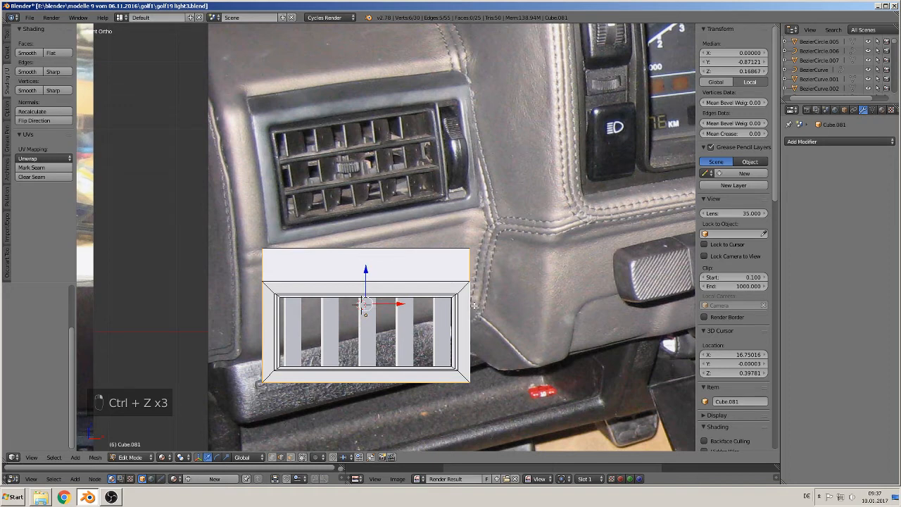
pyautogui.rightClick(474, 306)
pyautogui.keyDown('shift'); pyautogui.rightClick(474, 262); pyautogui.keyUp('shift')
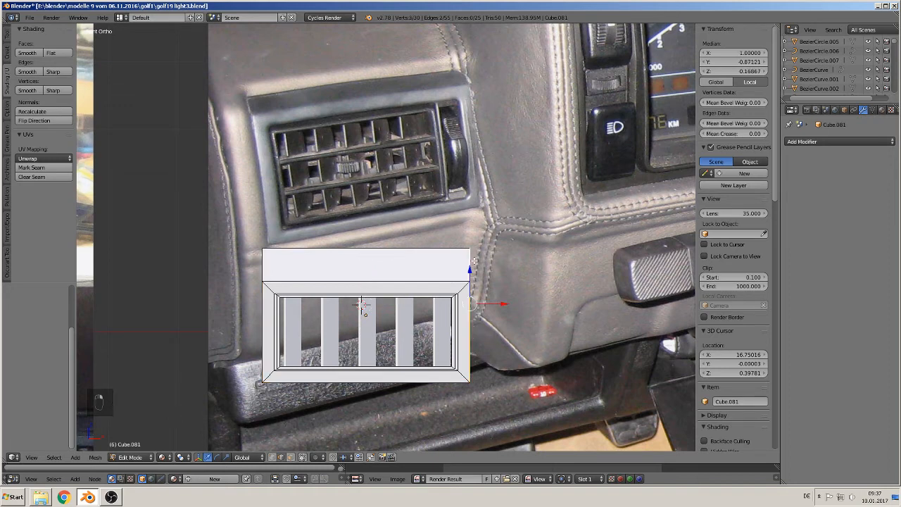
pyautogui.press('e')
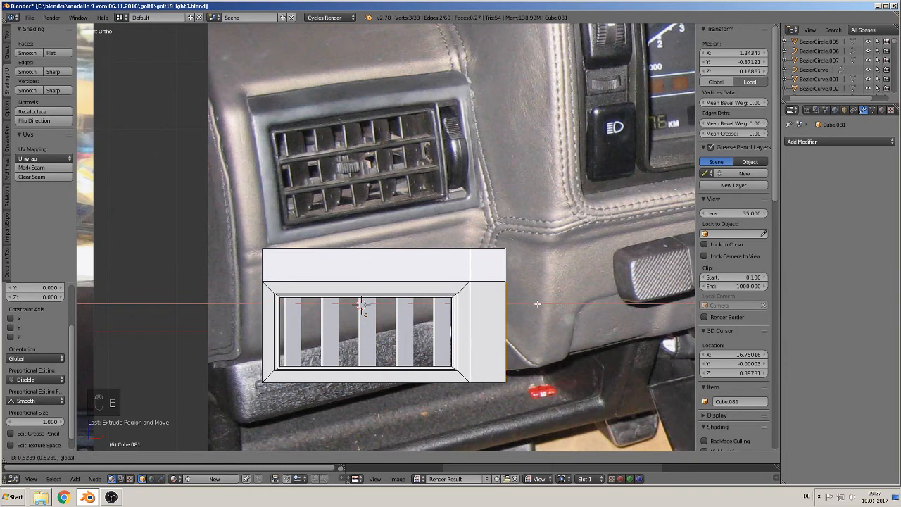
pyautogui.click(538, 304)
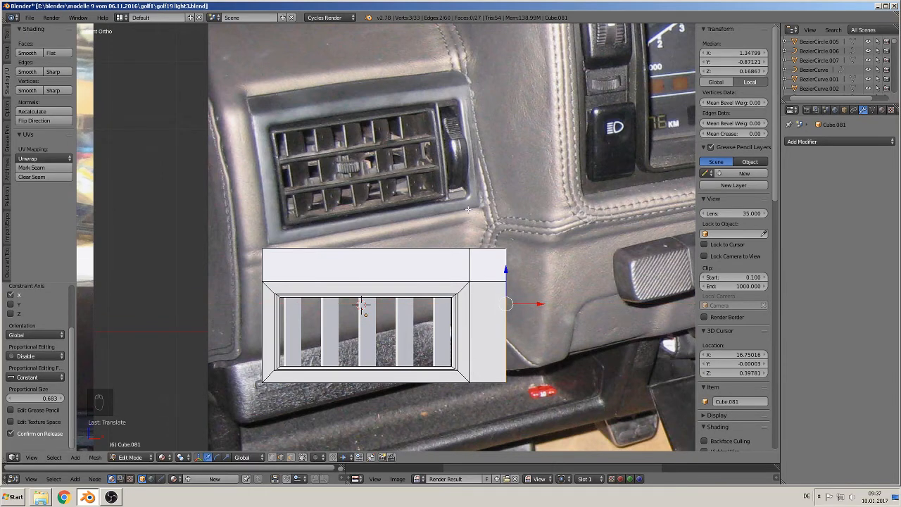
# Extrude the new side section's front face in place, scale it to about 0.761, and delete it to form a second opening
pyautogui.click(291, 457)
pyautogui.rightClick(496, 322)
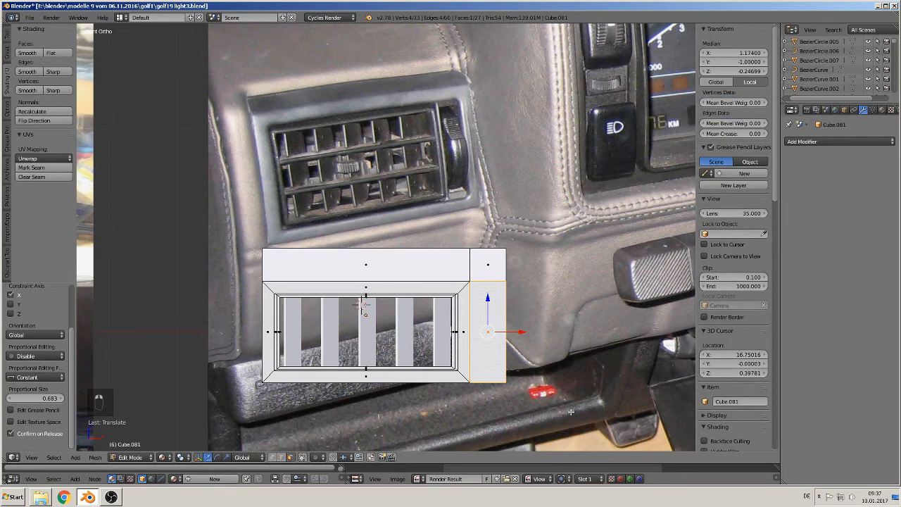
pyautogui.press('e')
pyautogui.press('s')
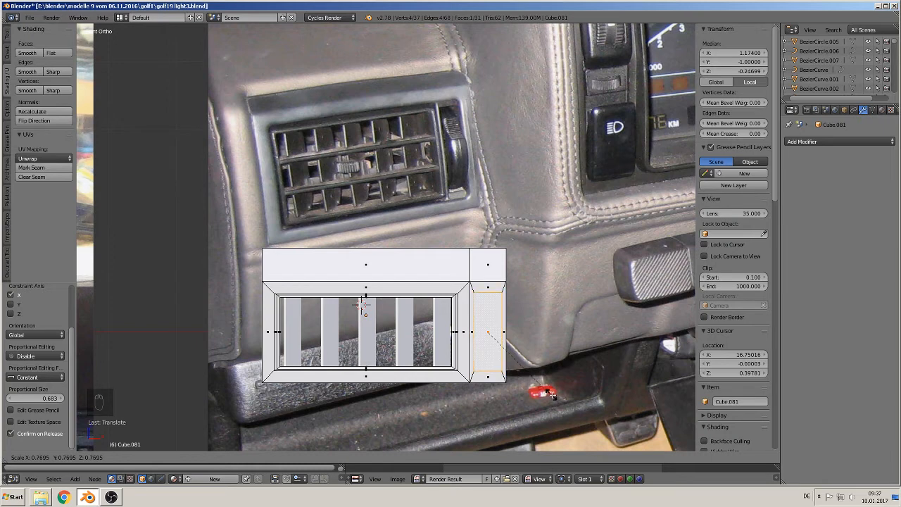
pyautogui.press('Escape')
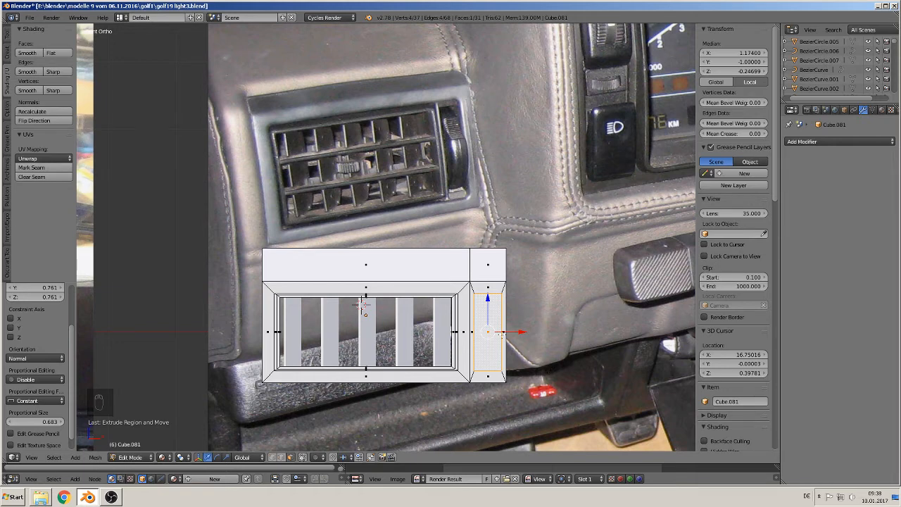
pyautogui.press('x')
pyautogui.click(495, 336)
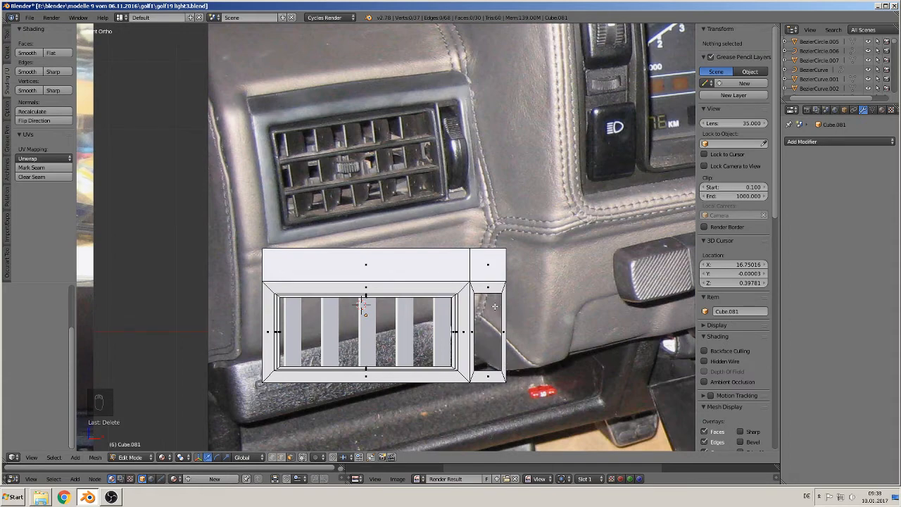
# Extrude the side opening's edge loop backward along Y to give it depth, and return to Object Mode
pyautogui.moveTo(496, 380); pyautogui.dragTo(450, 408, button='middle')
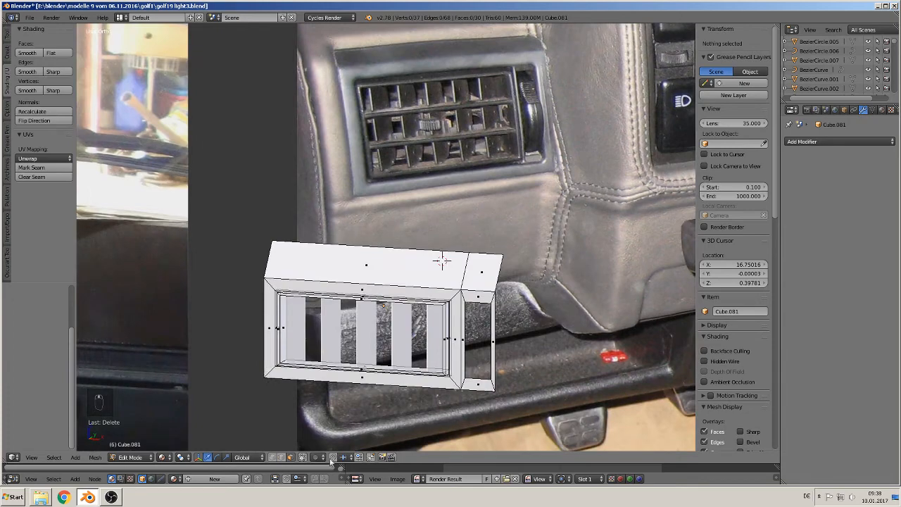
pyautogui.keyDown('alt'); pyautogui.rightClick(470, 376); pyautogui.keyUp('alt')
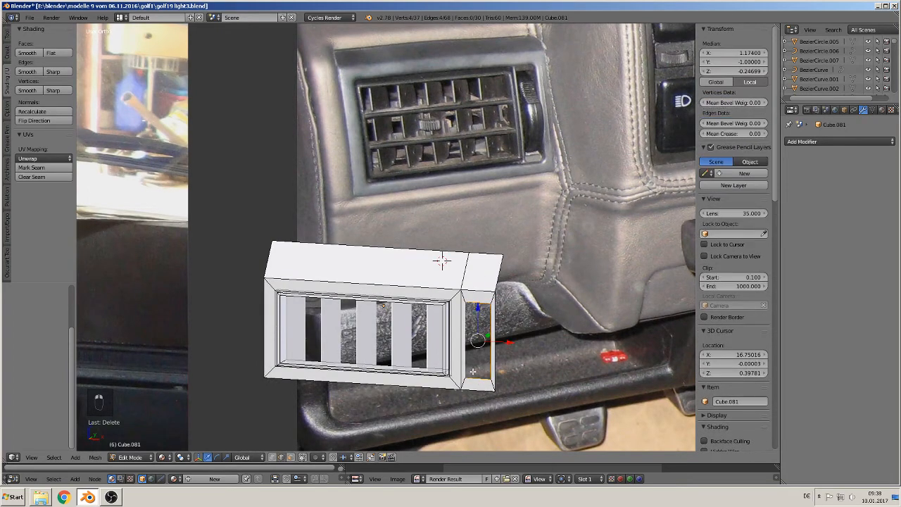
pyautogui.moveTo(511, 370); pyautogui.dragTo(489, 352, button='middle')
pyautogui.scroll(2, 489, 352)
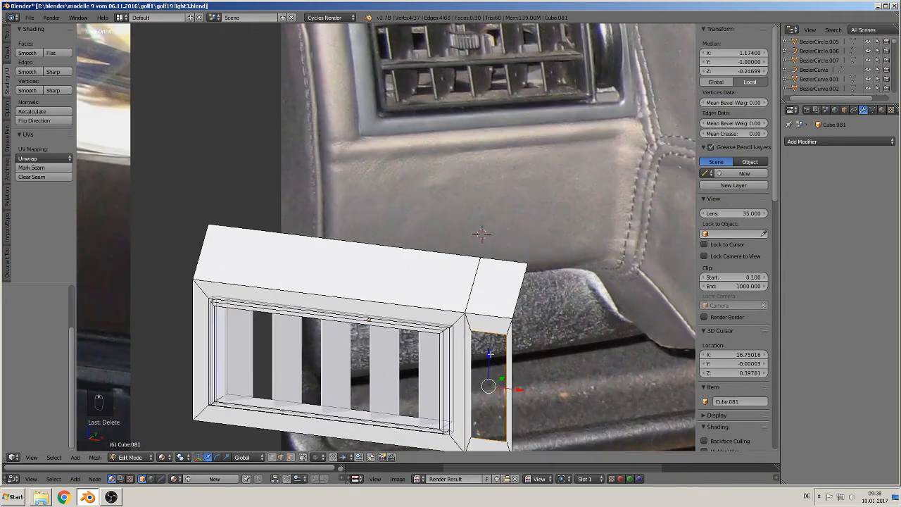
pyautogui.press('e')
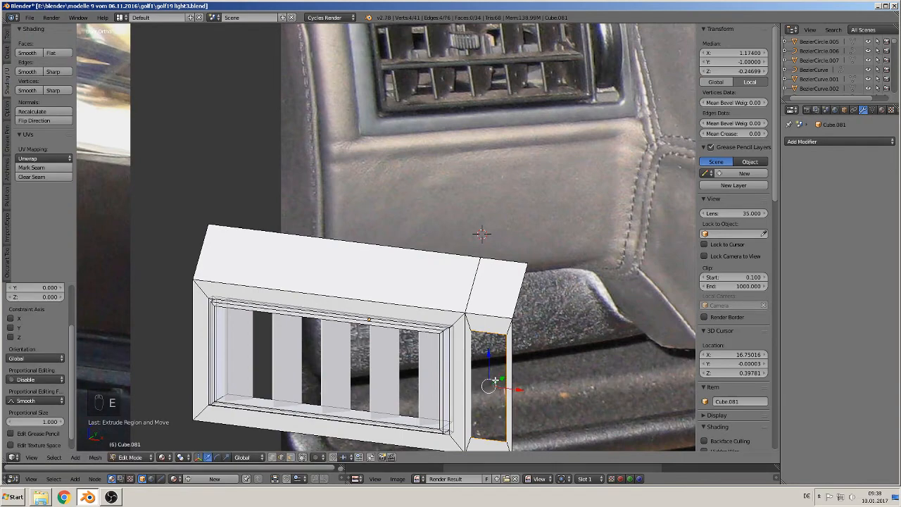
pyautogui.moveTo(501, 378); pyautogui.dragTo(512, 370)
pyautogui.moveTo(512, 371)
pyautogui.mouseDown(button='middle')
pyautogui.moveTo(530, 362)
pyautogui.moveTo(527, 354)
pyautogui.moveTo(519, 360)
pyautogui.mouseUp(button='middle')
pyautogui.press('a')
pyautogui.scroll(-1, 531, 360)
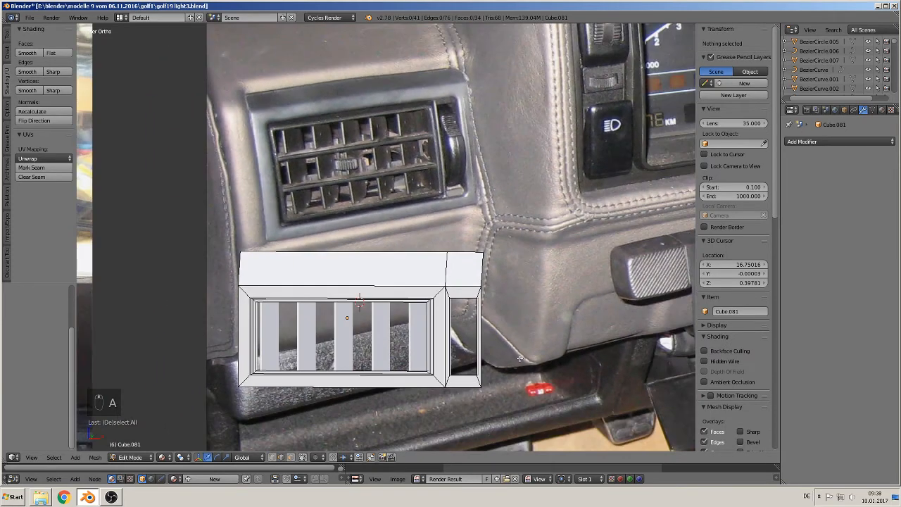
pyautogui.press('KP_1')
pyautogui.press('Tab')
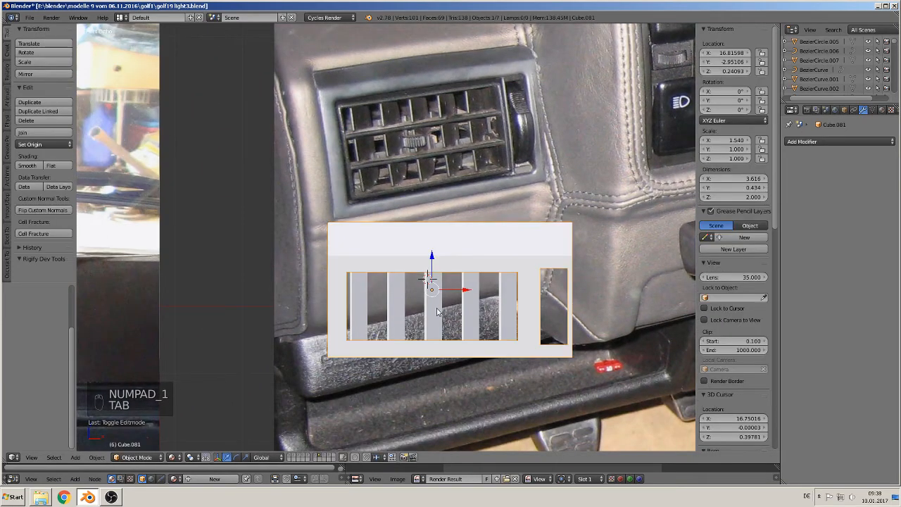
# Add a cube at the first slat in front view and flatten it along Z to a scale of about 0.019
pyautogui.scroll(4, 399, 304)
pyautogui.moveTo(389, 305)
pyautogui.mouseDown(button='middle')
pyautogui.moveTo(366, 302)
pyautogui.moveTo(375, 301)
pyautogui.mouseUp(button='middle')
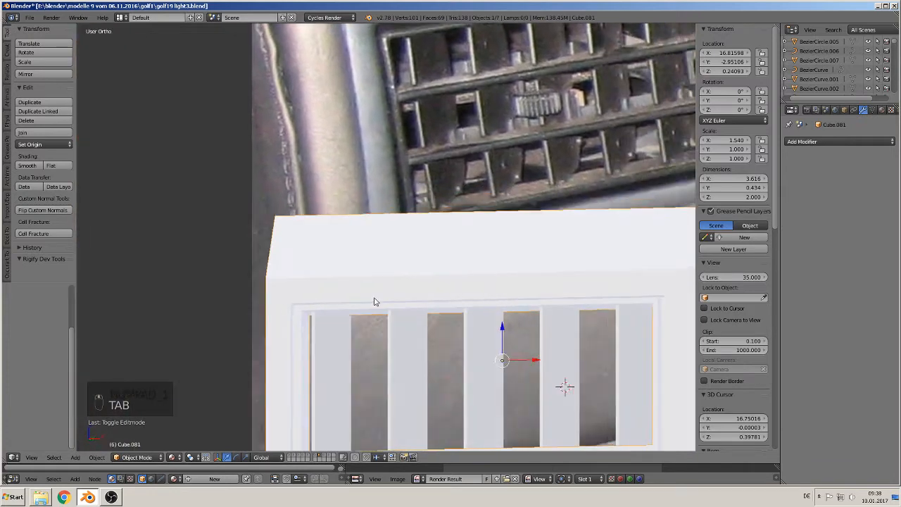
pyautogui.press('KP_1')
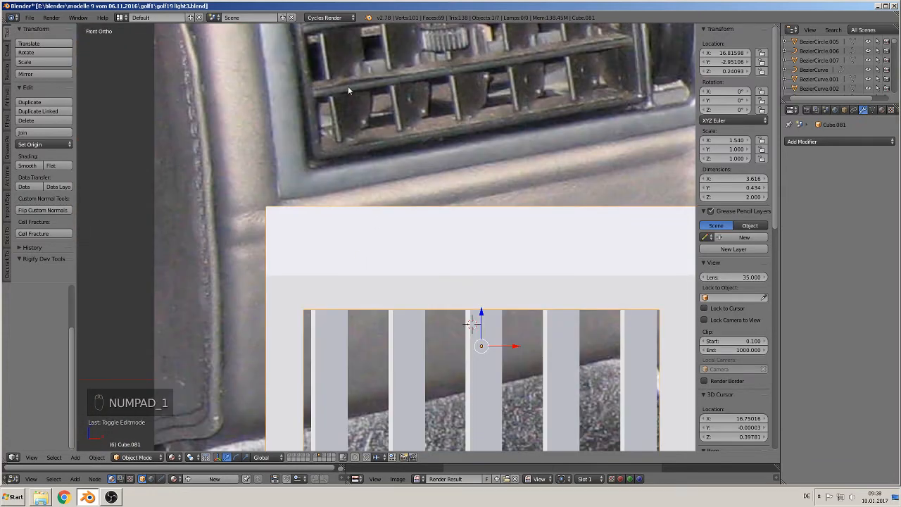
pyautogui.scroll(-2, 468, 91)
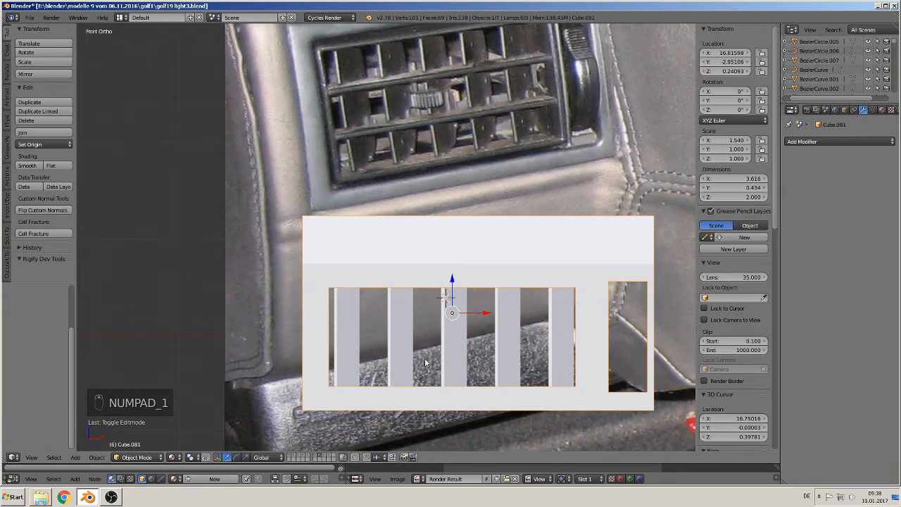
pyautogui.click(345, 317)
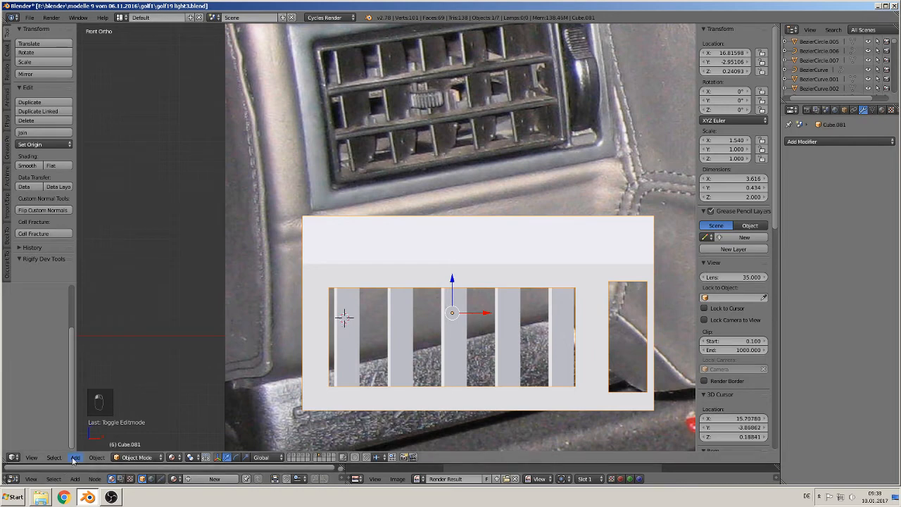
pyautogui.click(75, 458)
pyautogui.moveTo(90, 449)
pyautogui.click(172, 226)
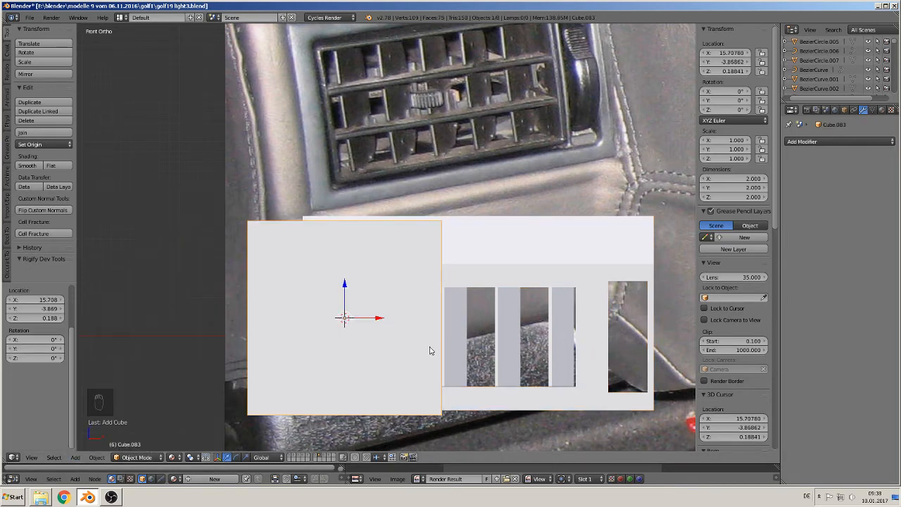
pyautogui.press('s')
pyautogui.press('z')
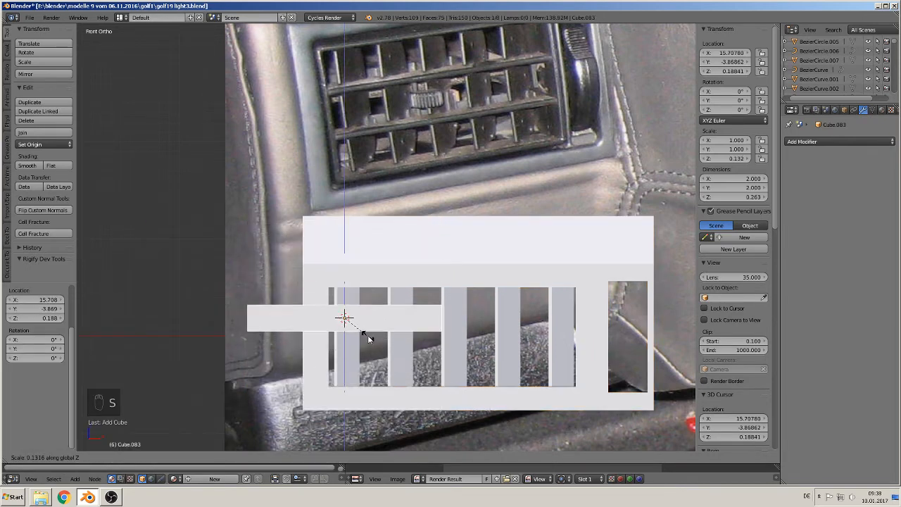
pyautogui.click(349, 320)
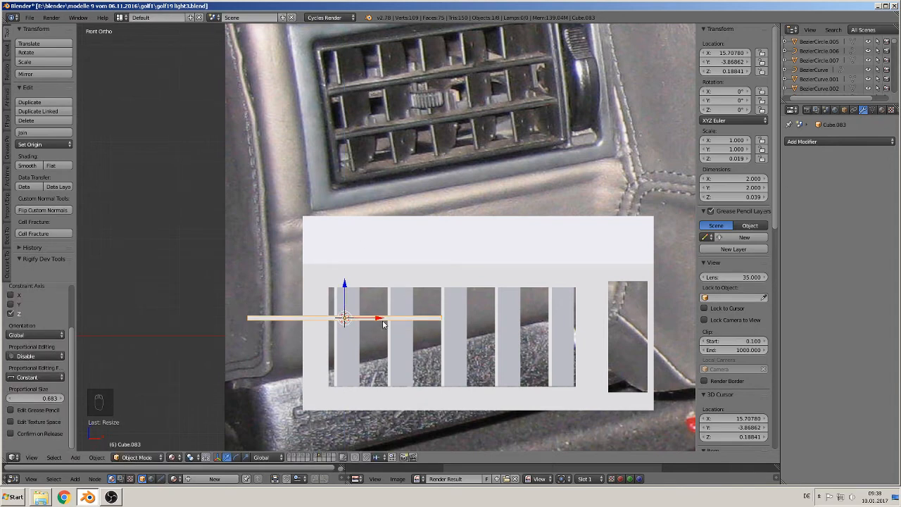
# Move the flat bar along X to about 16.805 and scale it along X to about 1.28 to span the slat opening
pyautogui.press('g')
pyautogui.press('x')
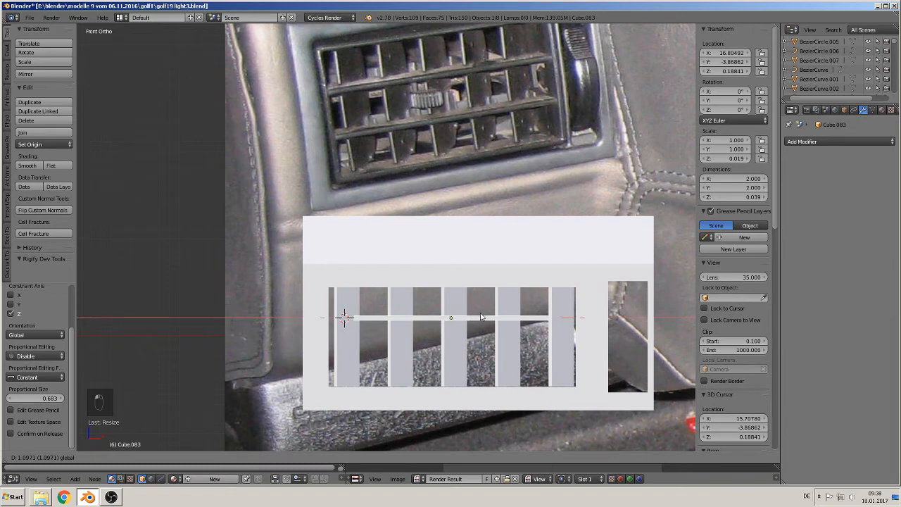
pyautogui.click(481, 317)
pyautogui.press('s')
pyautogui.press('x')
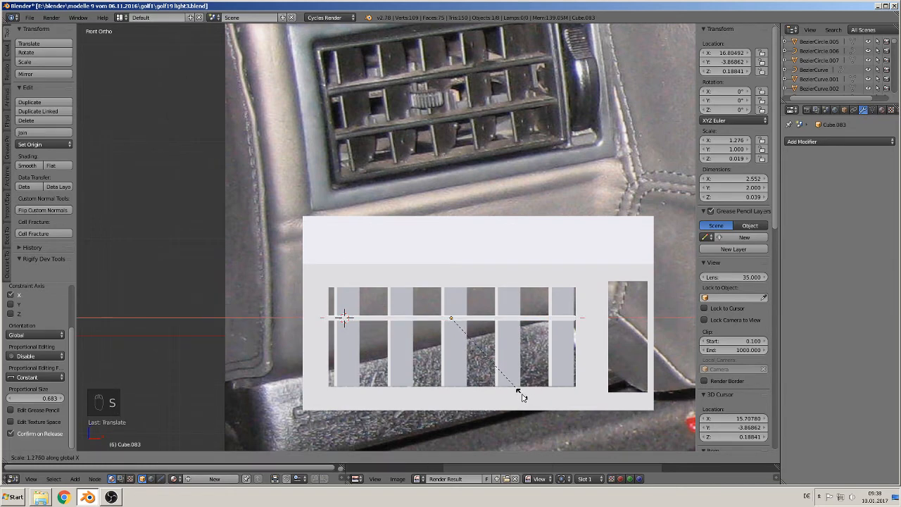
pyautogui.click(522, 397)
# Scale the horizontal bar along Y to about -0.125 so its depth fits the vent
pyautogui.moveTo(497, 392); pyautogui.dragTo(455, 414, button='middle')
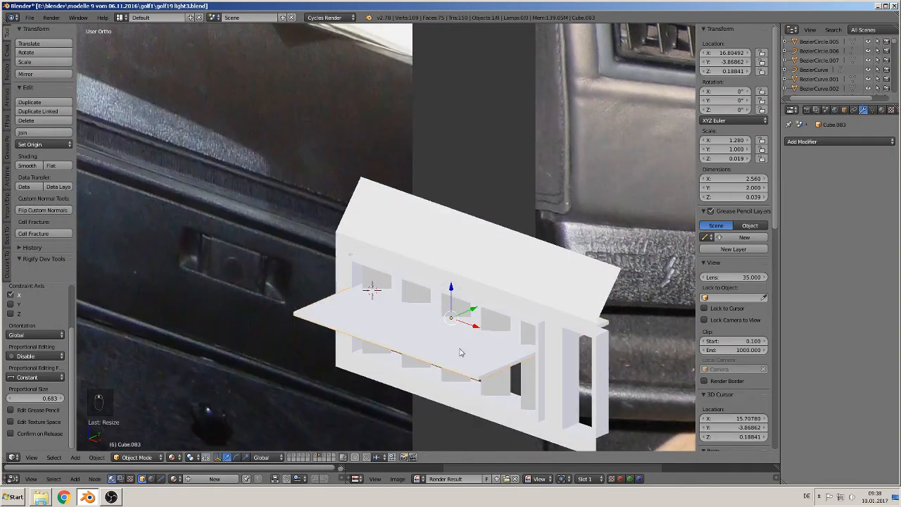
pyautogui.moveTo(461, 345); pyautogui.dragTo(453, 360, button='middle')
pyautogui.press('s')
pyautogui.press('y')
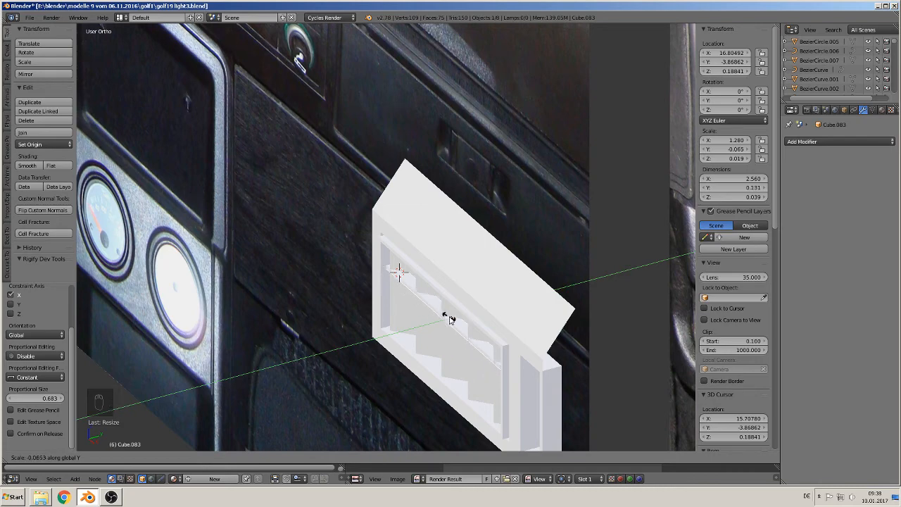
pyautogui.click(446, 317)
pyautogui.moveTo(447, 317); pyautogui.dragTo(515, 296, button='middle')
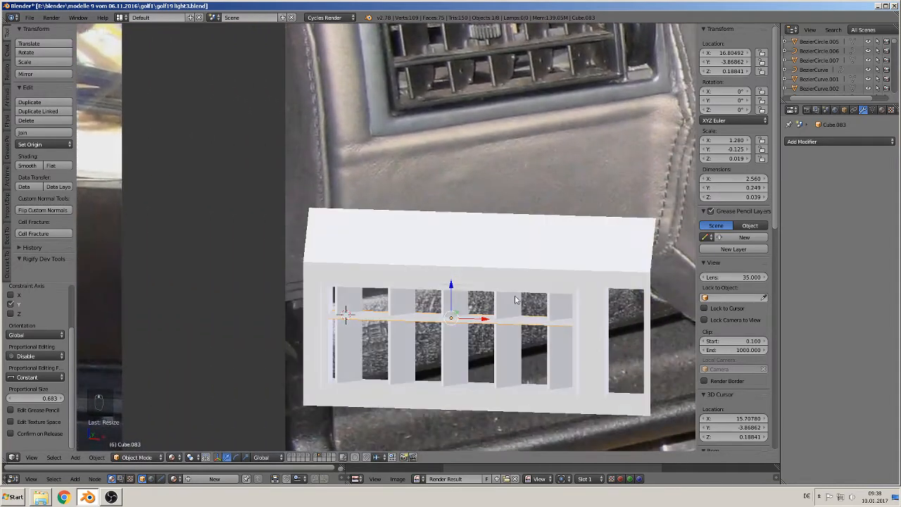
# Duplicate the horizontal bar and move the copy down along Z to about -0.164
pyautogui.keyDown('shift'); pyautogui.moveTo(491, 329); pyautogui.dragTo(483, 343, button='middle'); pyautogui.keyUp('shift')
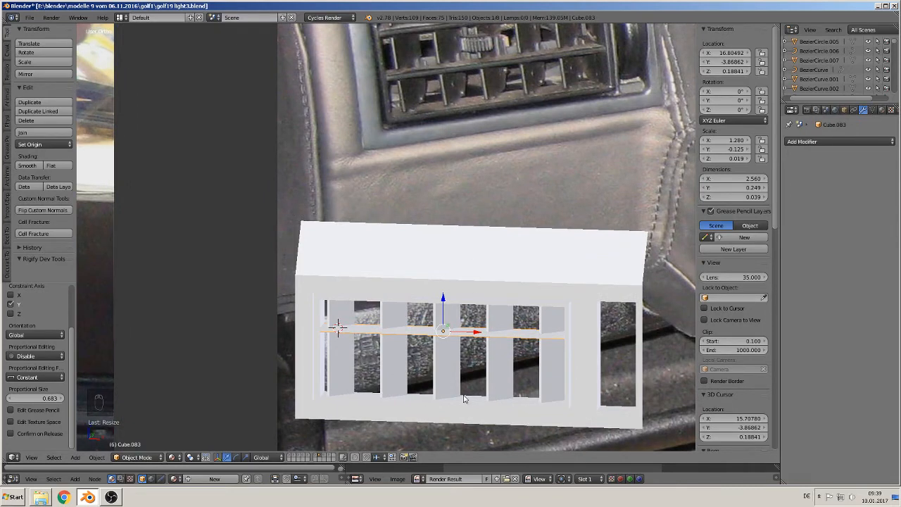
pyautogui.press('KP_1')
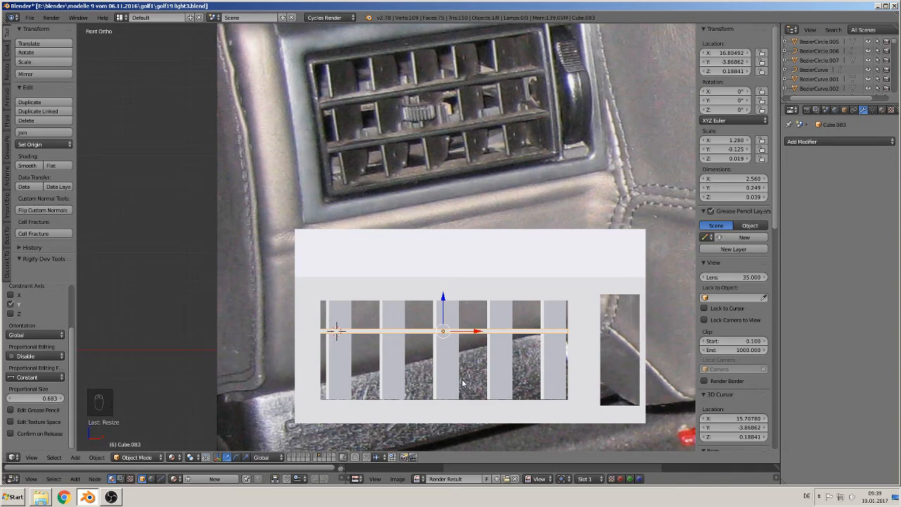
pyautogui.hotkey('shift', 'd')
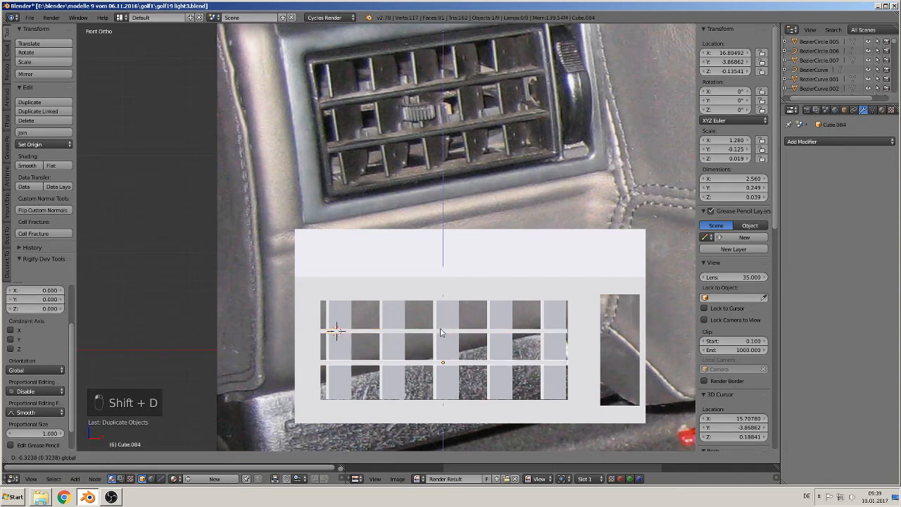
pyautogui.click(440, 334)
pyautogui.moveTo(440, 334); pyautogui.dragTo(503, 383, button='middle')
pyautogui.press('KP_1')
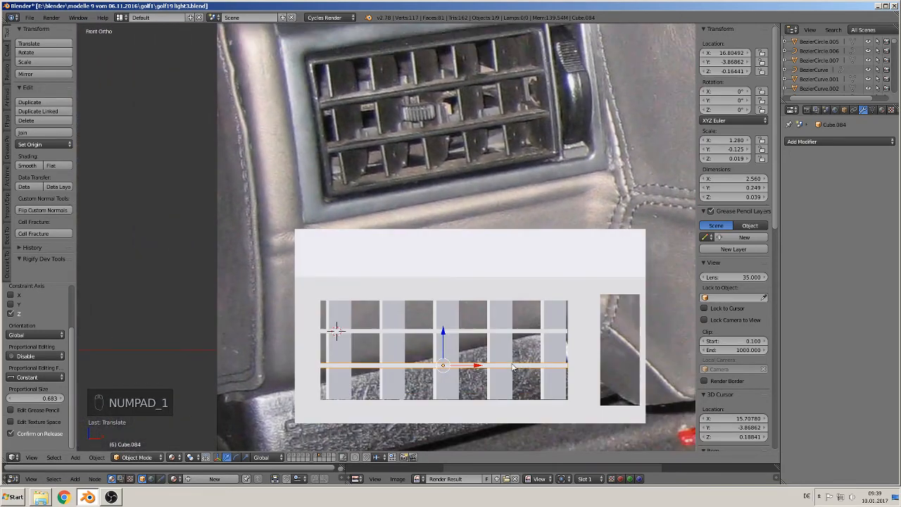
# Place the 3D cursor in the frame's side opening and add a cylinder there with 24 vertices
pyautogui.keyDown('shift'); pyautogui.moveTo(500, 340); pyautogui.dragTo(297, 348, button='middle'); pyautogui.keyUp('shift')
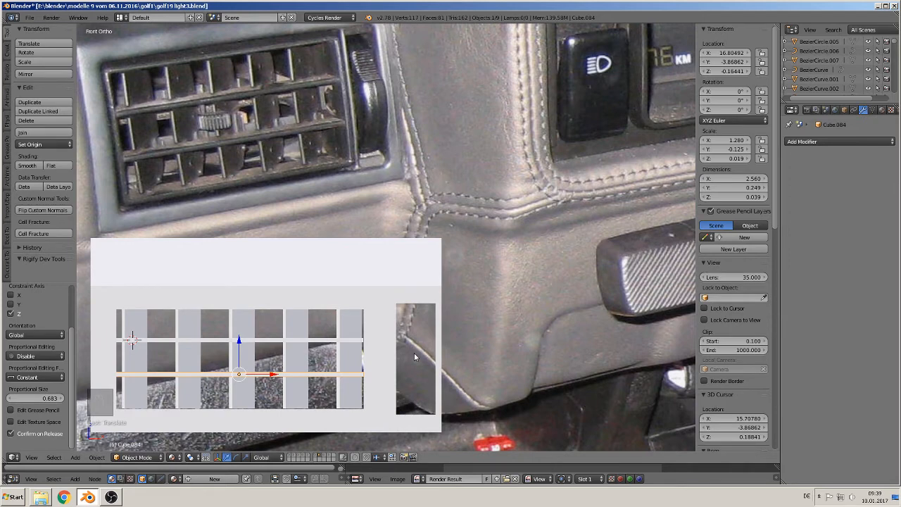
pyautogui.click(415, 356)
pyautogui.click(74, 457)
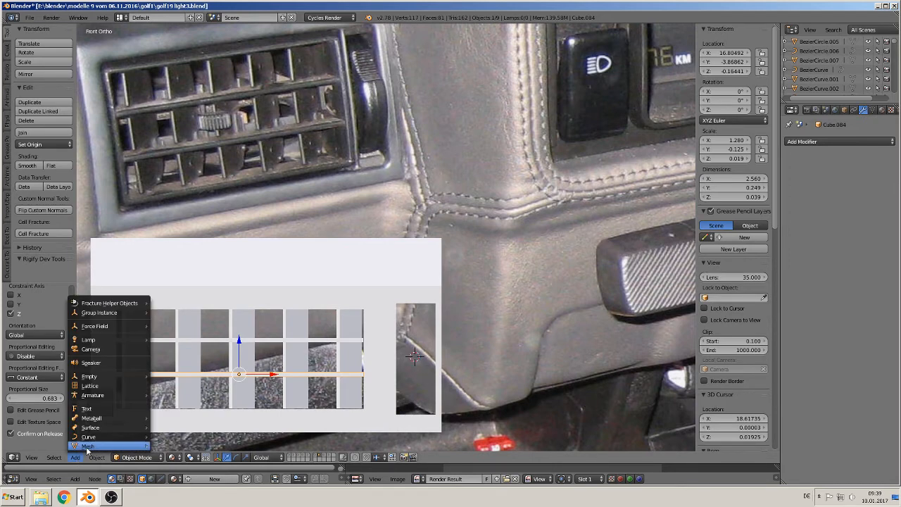
pyautogui.moveTo(86, 447)
pyautogui.click(184, 262)
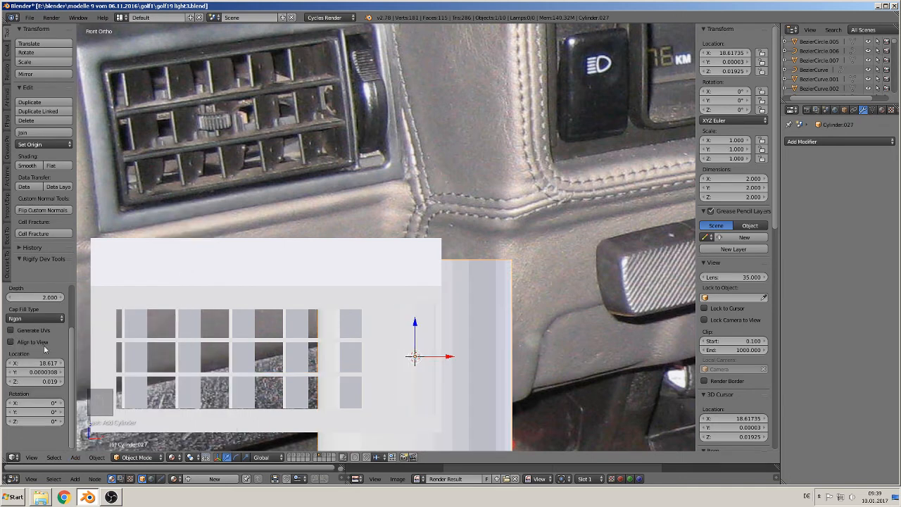
pyautogui.click(27, 312)
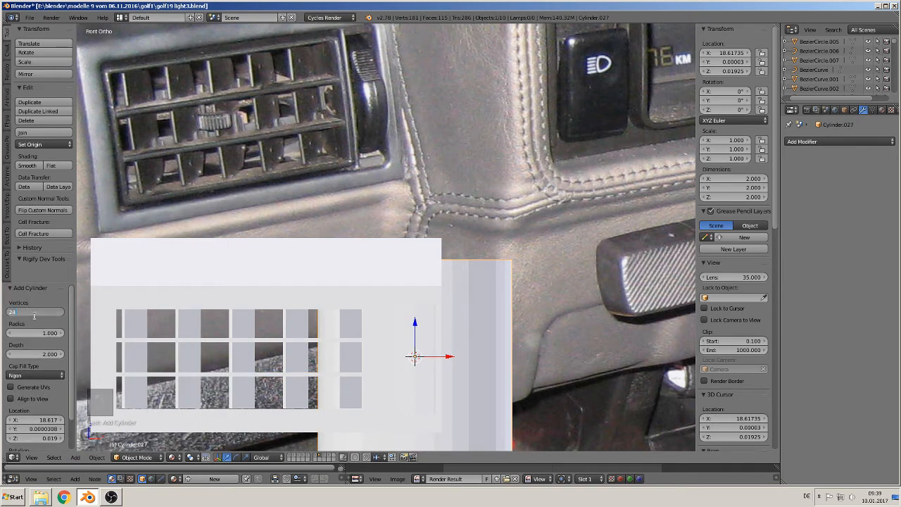
pyautogui.press('Return')
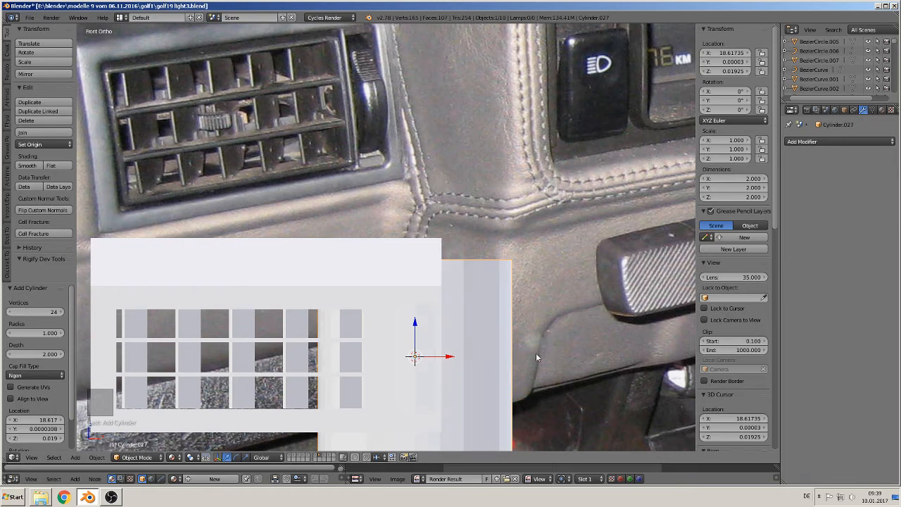
# Rotate the new cylinder 90° about the X axis and 90° about the Z axis
pyautogui.write('rx90')
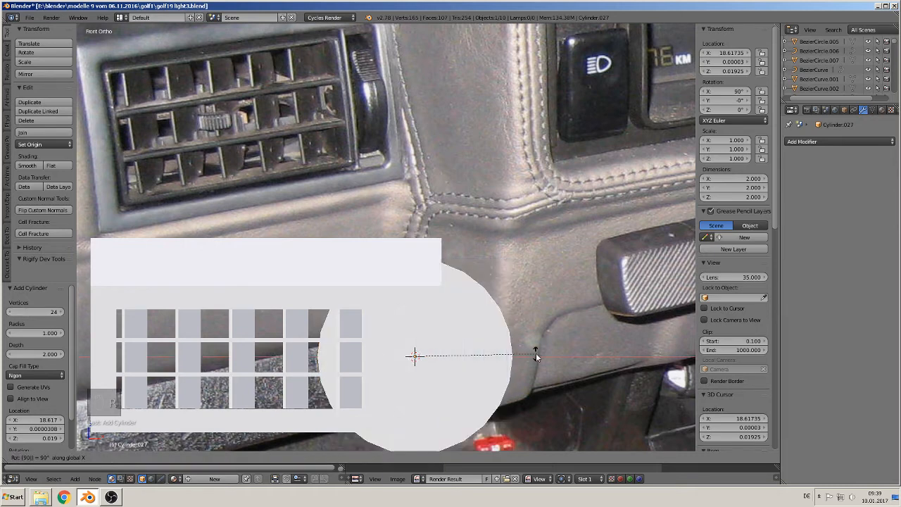
pyautogui.press('Return')
pyautogui.write('r')
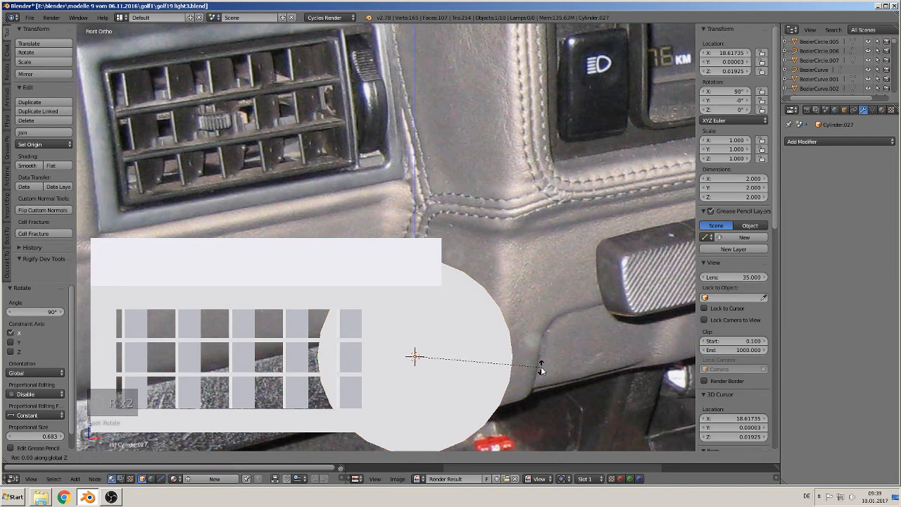
pyautogui.write('z90')
pyautogui.press('Return')
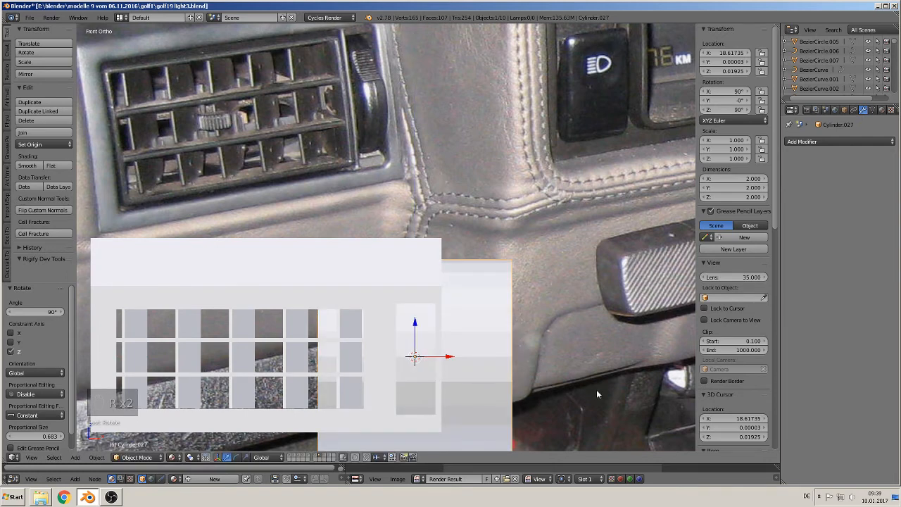
# Scale the cylinder uniformly to about 0.547 and lower it by about 0.019 along Z
pyautogui.press('s')
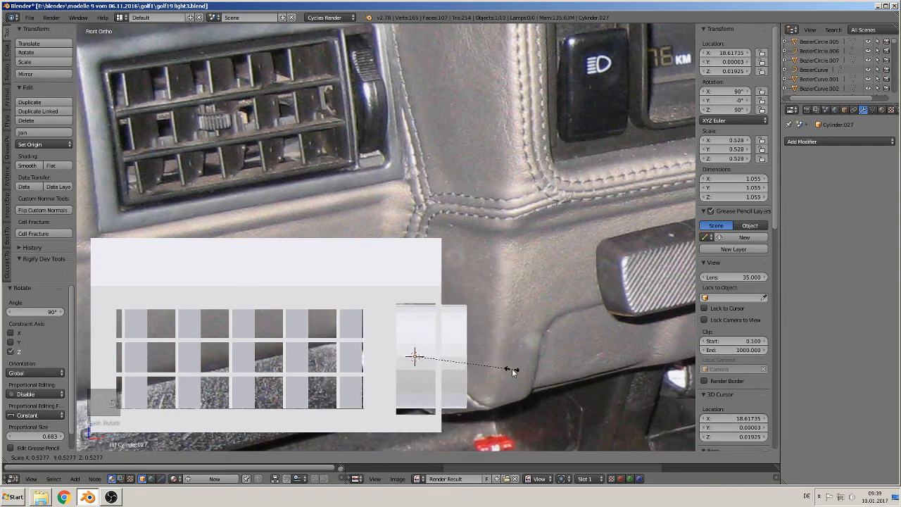
pyautogui.click(513, 362)
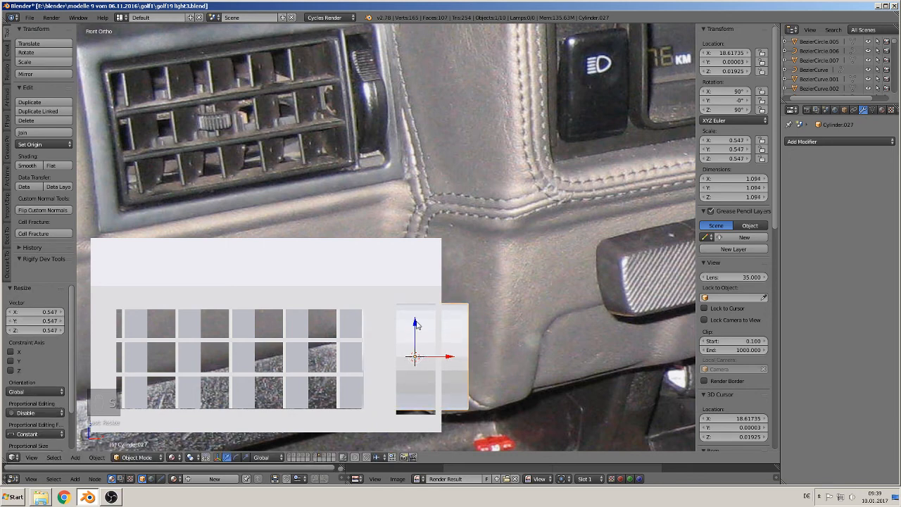
pyautogui.moveTo(415, 321); pyautogui.dragTo(415, 327)
# Narrow the cylinder along X by a factor of about 0.335 and shift it along X to about 18.622
pyautogui.press('s')
pyautogui.press('x')
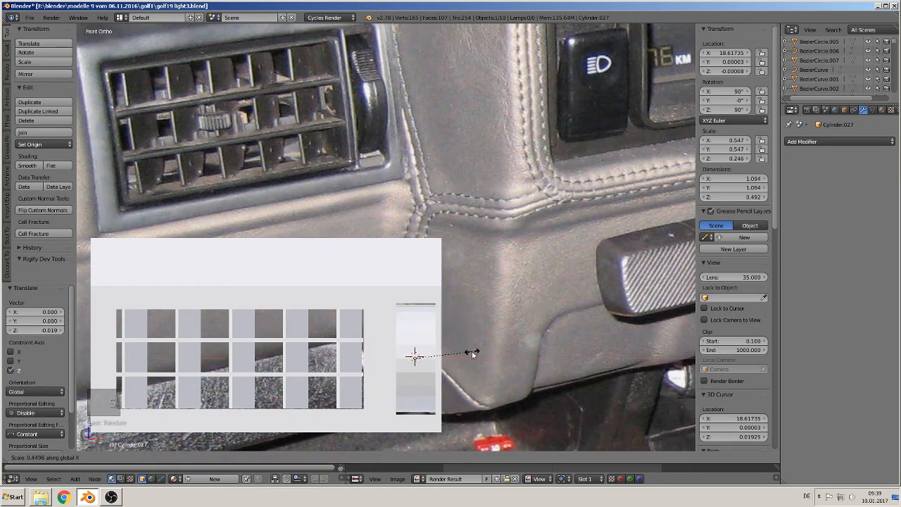
pyautogui.click(458, 350)
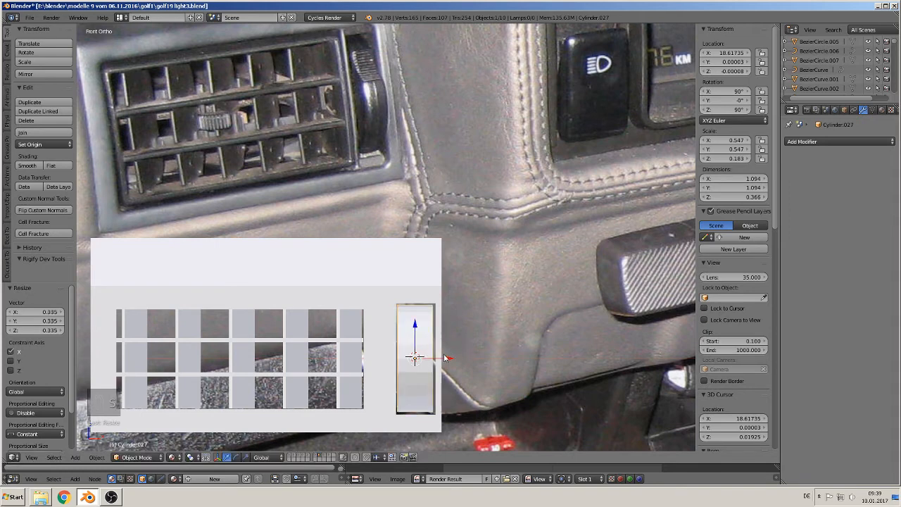
pyautogui.press('g')
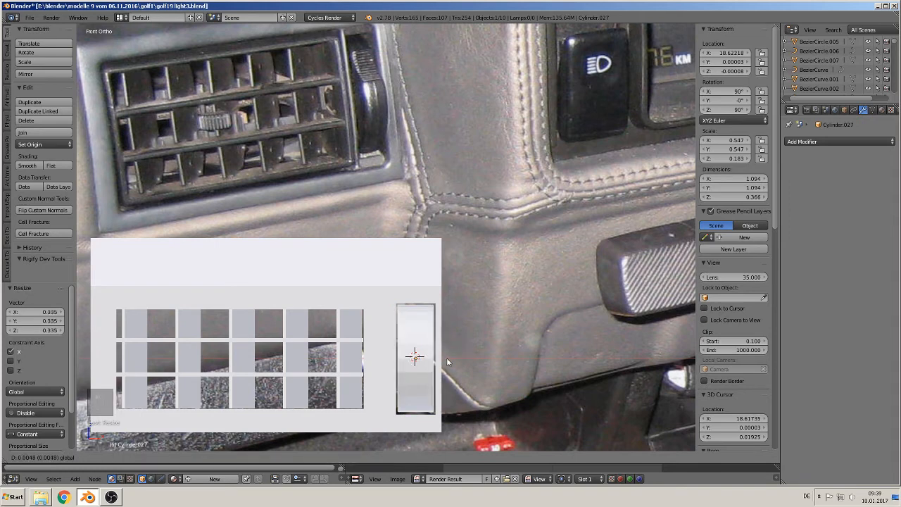
pyautogui.click(447, 357)
# Move the thumbwheel cylinder along Y to about -3.562 so it sits in the frame's side opening
pyautogui.press('KP_0')
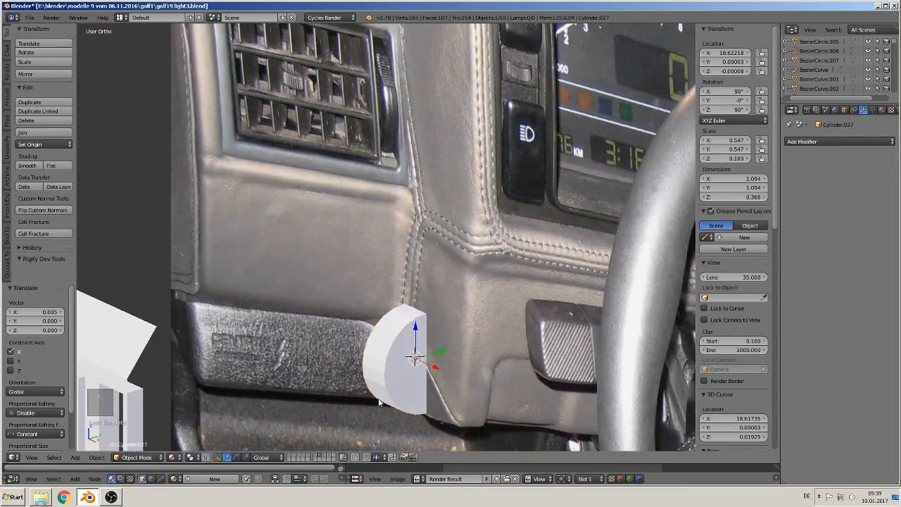
pyautogui.press('g')
pyautogui.press('y')
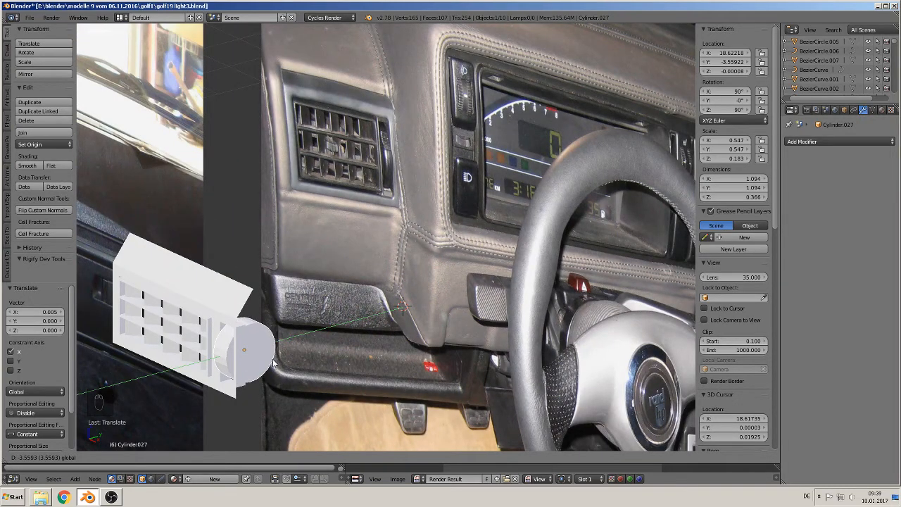
pyautogui.click(274, 363)
# Apply smooth shading to the thumbwheel cylinder
pyautogui.scroll(2, 264, 370)
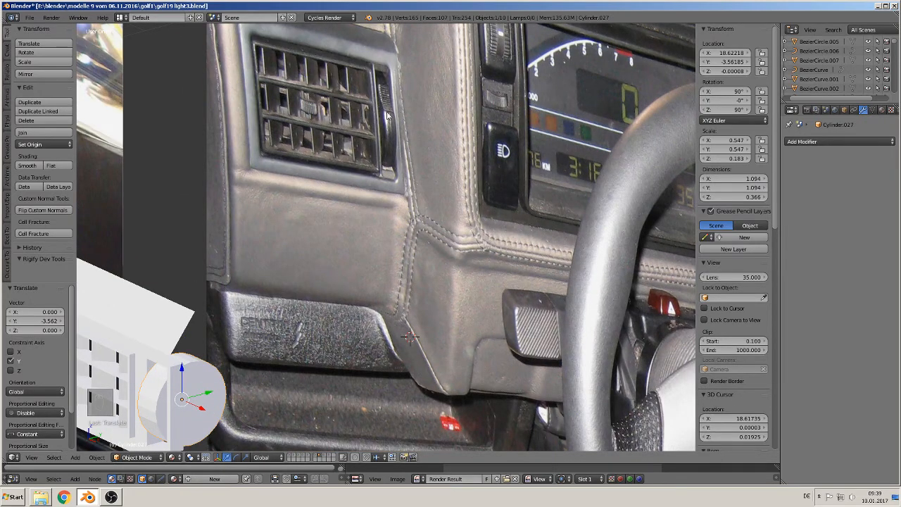
pyautogui.moveTo(339, 257); pyautogui.dragTo(438, 232, button='middle')
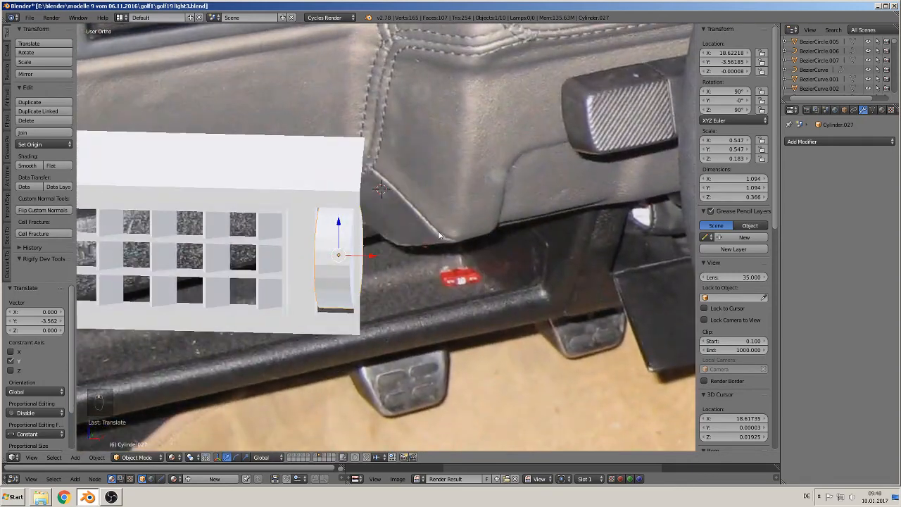
pyautogui.scroll(1, 384, 245)
pyautogui.moveTo(323, 284); pyautogui.dragTo(345, 296, button='middle')
pyautogui.press('KP_1')
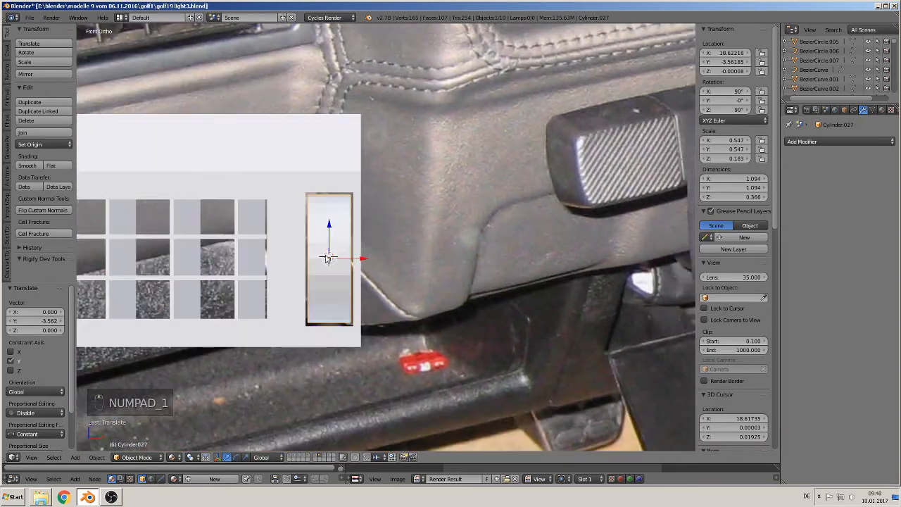
pyautogui.click(26, 166)
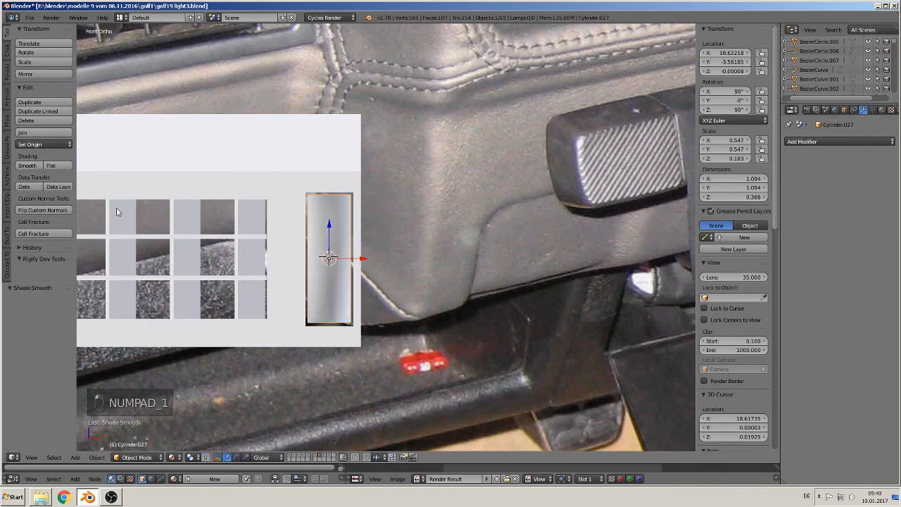
# Add an edge loop close to each end of the thumbwheel, with edge slide factors of about -0.938 and 0.937
pyautogui.scroll(2, 336, 295)
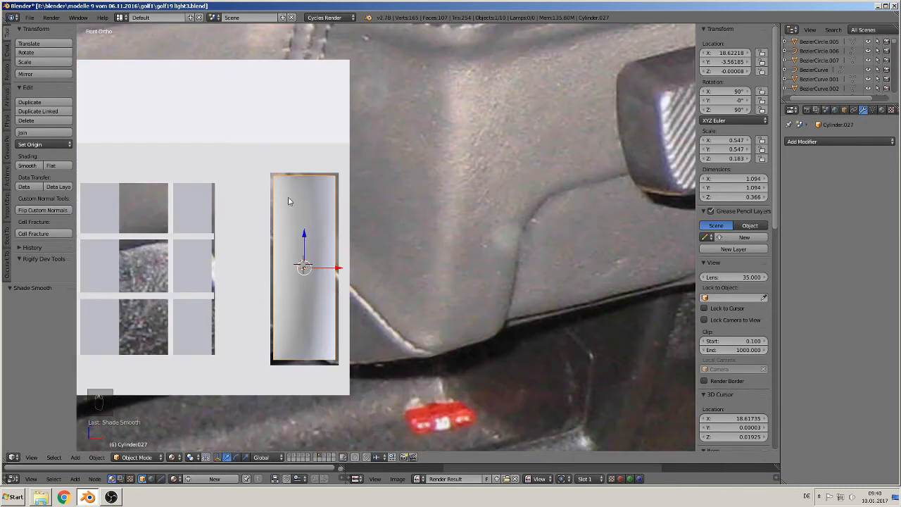
pyautogui.press('Tab')
pyautogui.hotkey('ctrl', 'r')
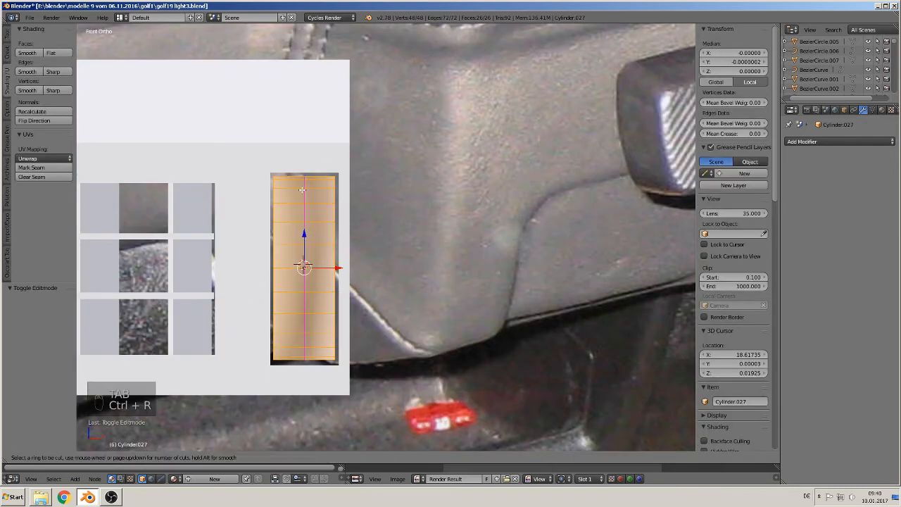
pyautogui.click(300, 261)
pyautogui.click(303, 264)
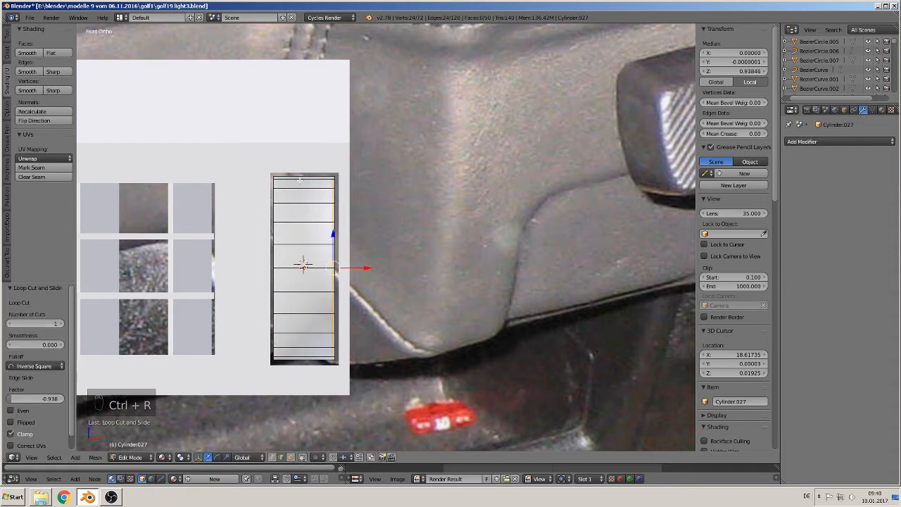
pyautogui.hotkey('ctrl', 'r')
pyautogui.click(303, 264)
pyautogui.click(303, 264)
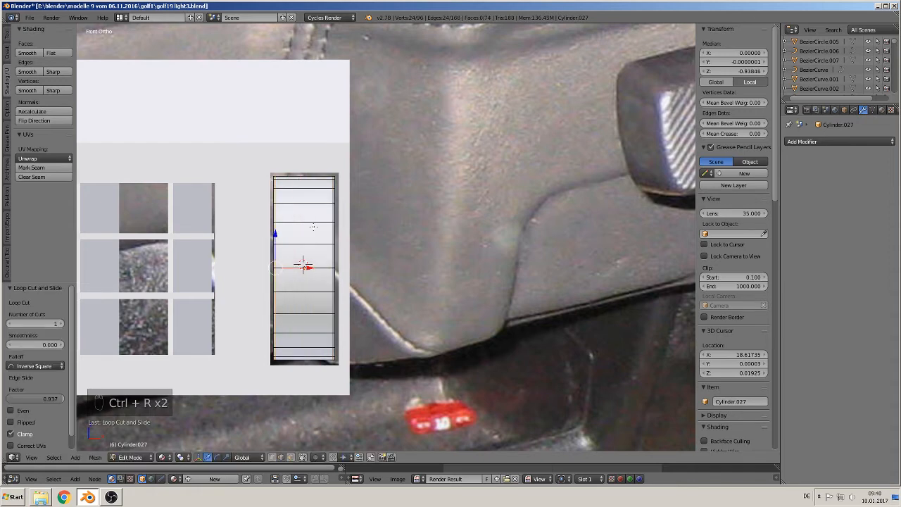
pyautogui.press('Tab')
# Place the 3D cursor in front of the thumbwheel in side view, at Y about -4.200, and add a mesh circle there
pyautogui.moveTo(333, 259); pyautogui.dragTo(310, 276, button='middle')
pyautogui.scroll(-2, 355, 284)
pyautogui.scroll(-3, 321, 270)
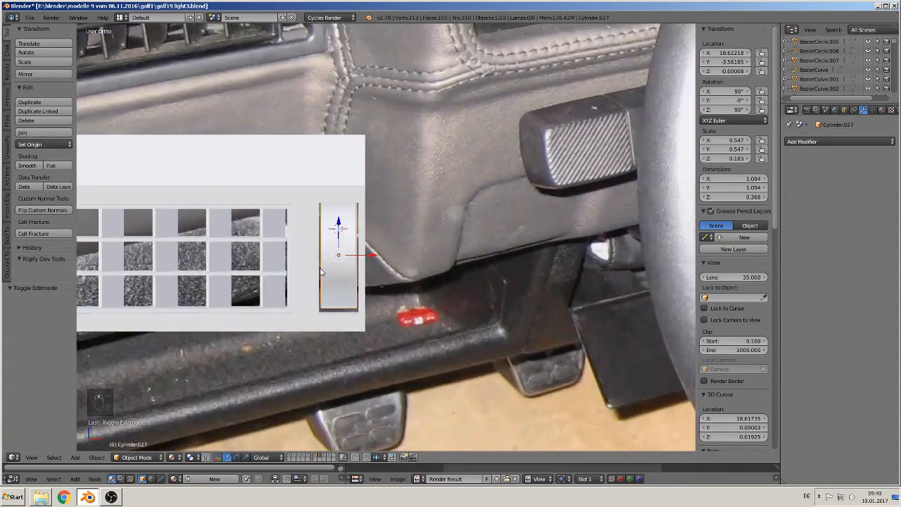
pyautogui.scroll(-1, 397, 112)
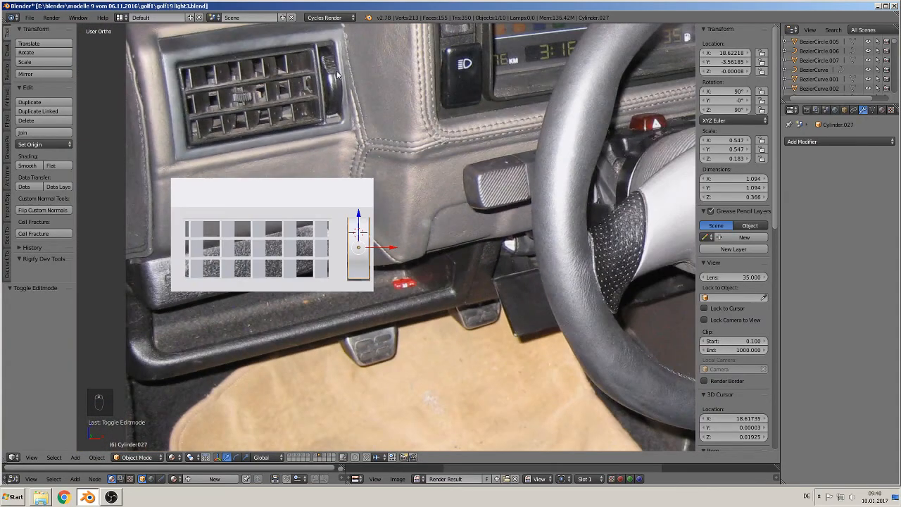
pyautogui.press('KP_3')
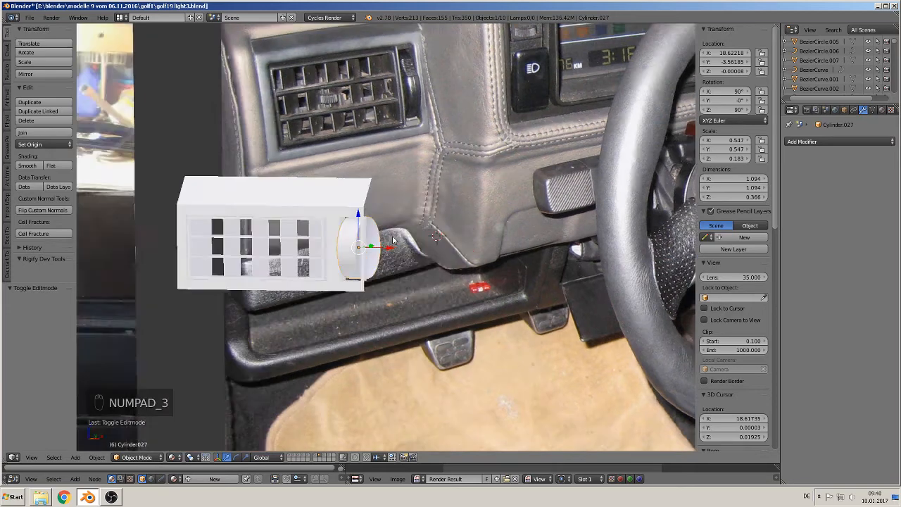
pyautogui.scroll(3, 355, 257)
pyautogui.keyDown('shift'); pyautogui.moveTo(307, 258); pyautogui.dragTo(357, 243, button='middle'); pyautogui.keyUp('shift')
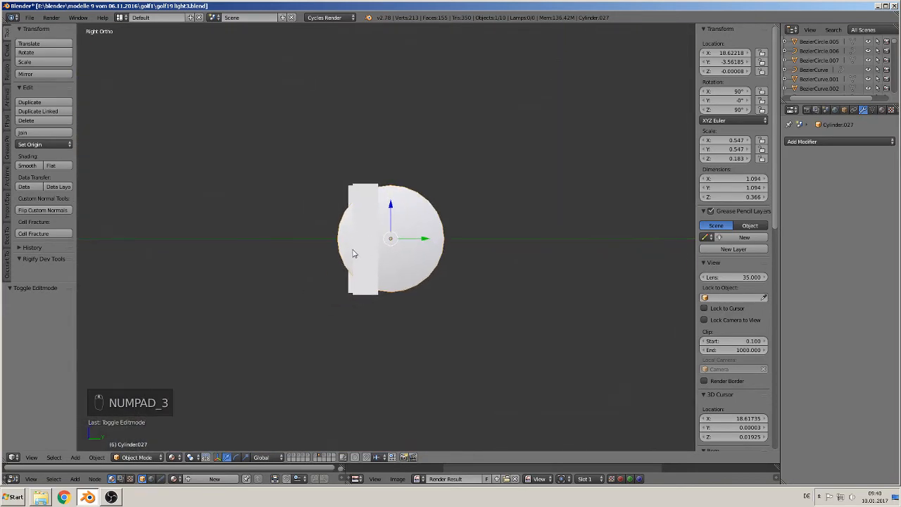
pyautogui.scroll(2, 341, 251)
pyautogui.click(75, 457)
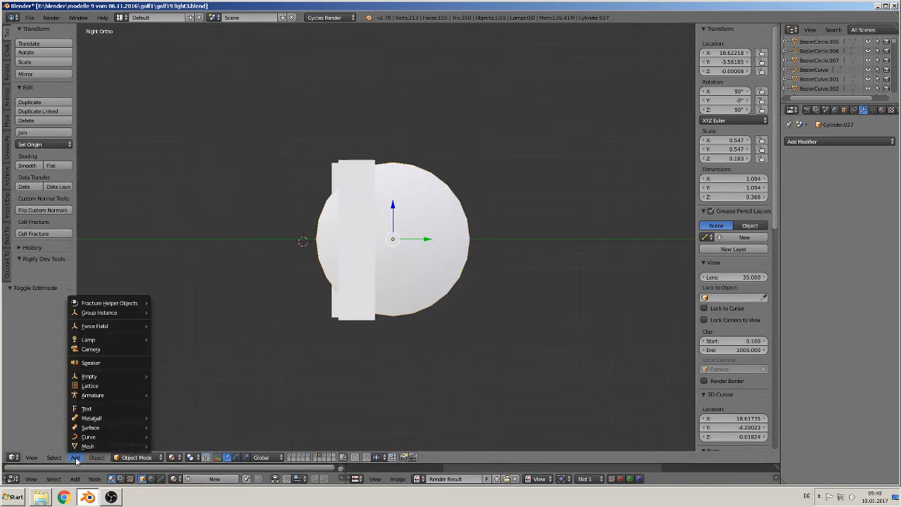
pyautogui.moveTo(87, 446)
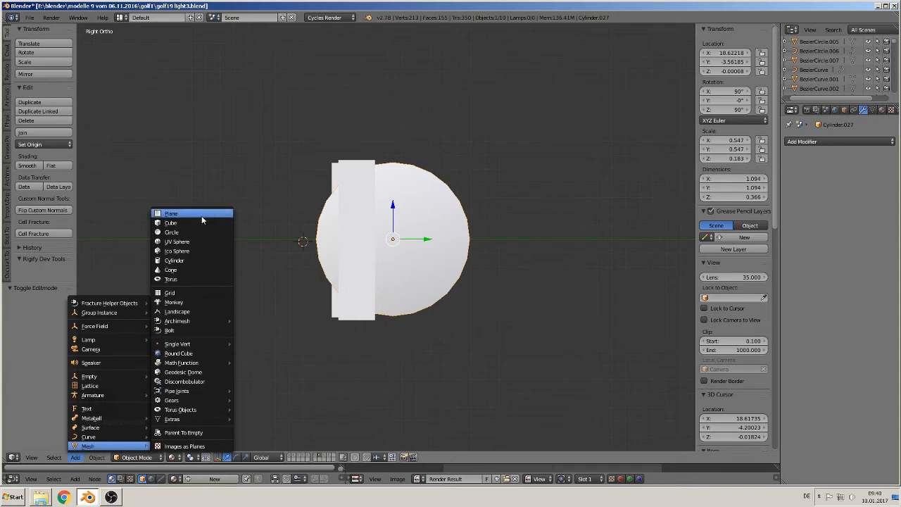
pyautogui.click(171, 232)
# Rotate the circle 90° about X and 90° about Z so it lies parallel to the thumbwheel's end faces
pyautogui.write('r')
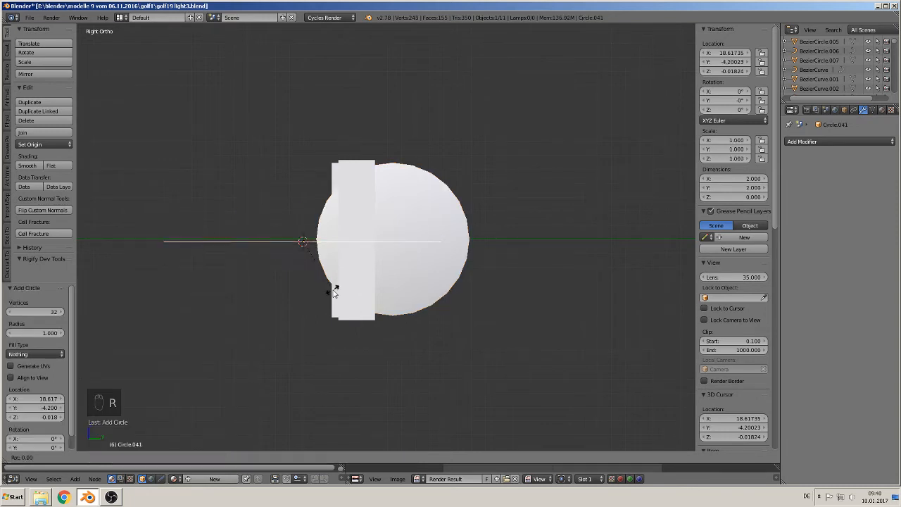
pyautogui.write('x90')
pyautogui.press('Return')
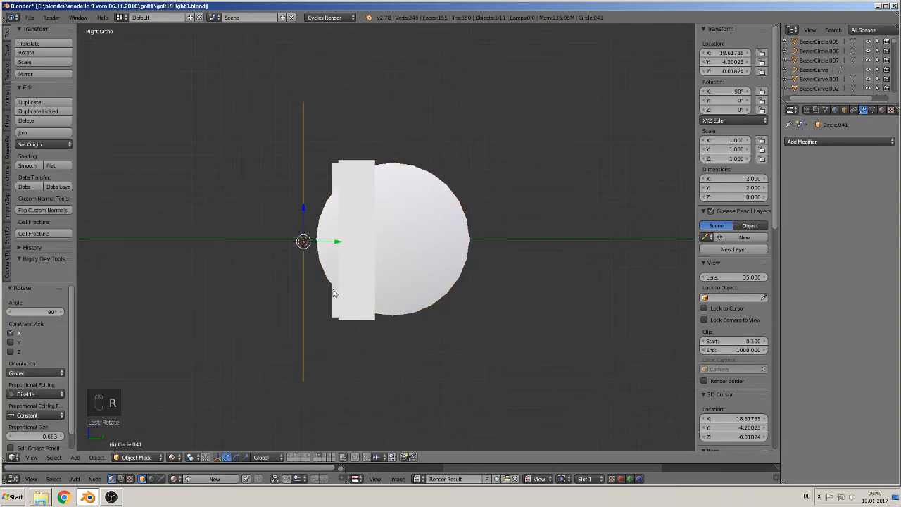
pyautogui.write('rz90')
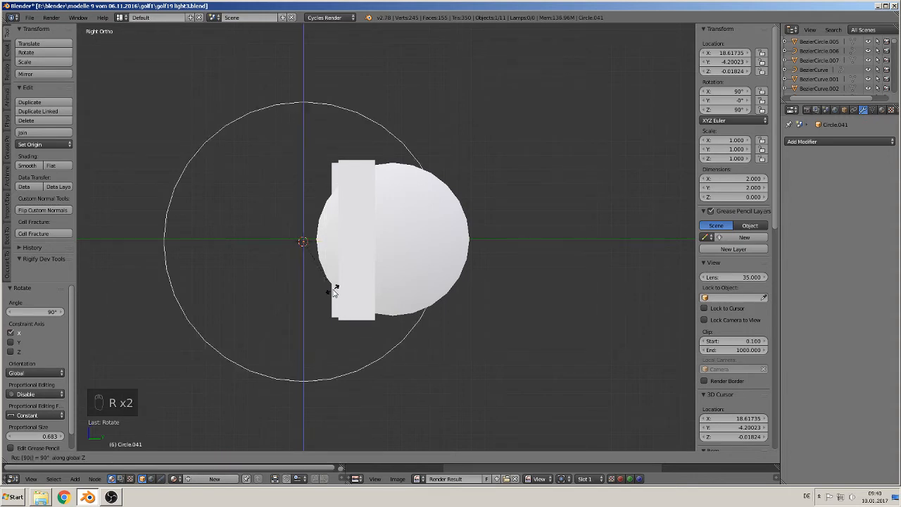
pyautogui.press('Return')
# Scale the circle to about 0.238 and move it along X to about 19.052, outside the vent frame
pyautogui.press('s')
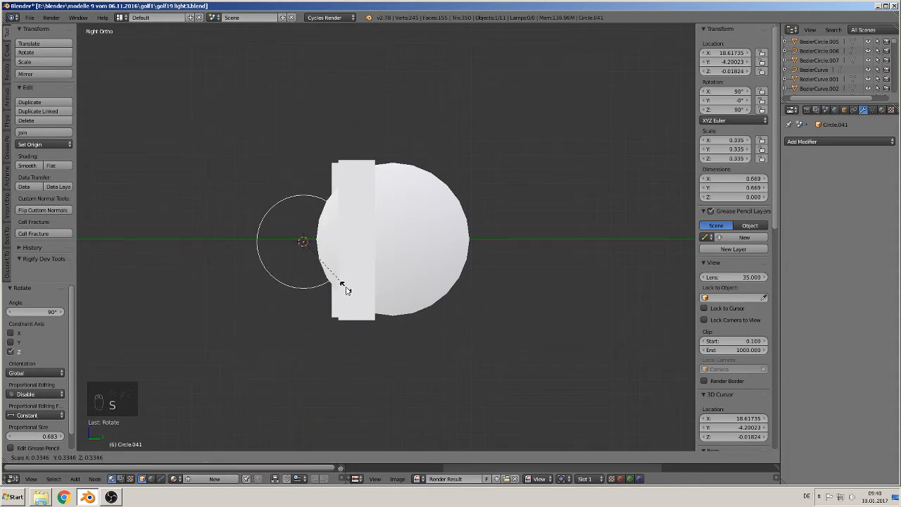
pyautogui.click(334, 284)
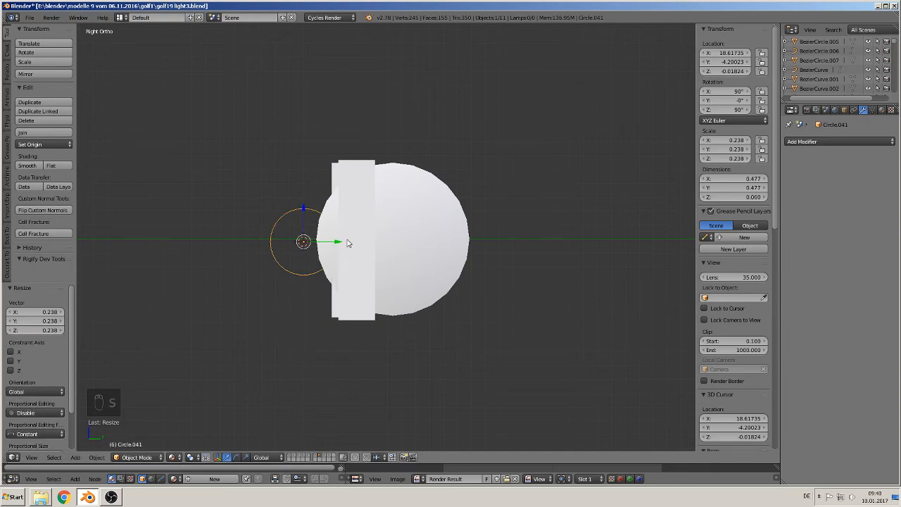
pyautogui.moveTo(348, 244); pyautogui.dragTo(374, 258, button='middle')
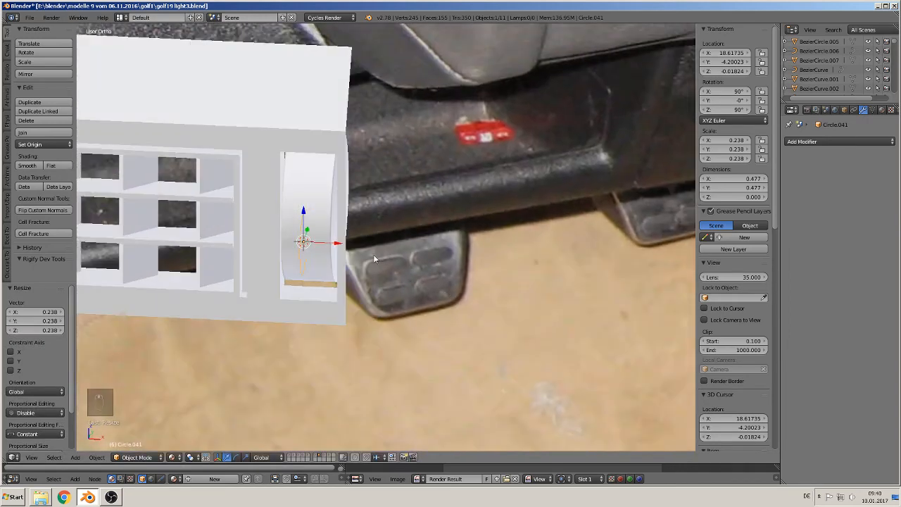
pyautogui.moveTo(334, 243); pyautogui.dragTo(395, 254)
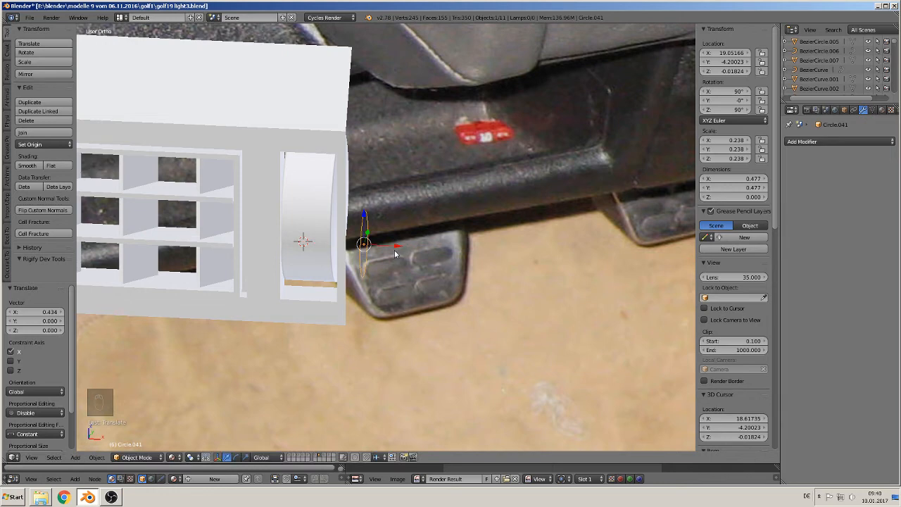
# Delete the vertices of the thumbwheel's inner end face and both added edge loops, keeping only the outer end face
pyautogui.rightClick(306, 217)
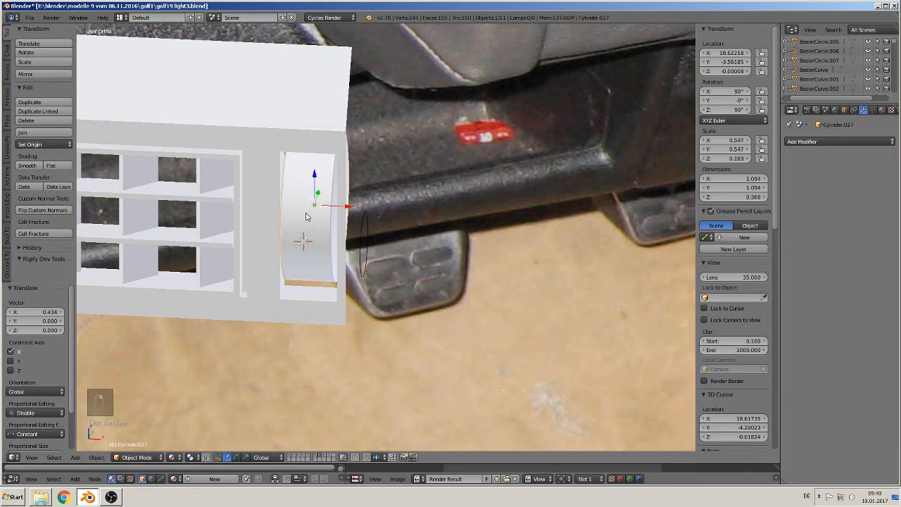
pyautogui.press('Tab')
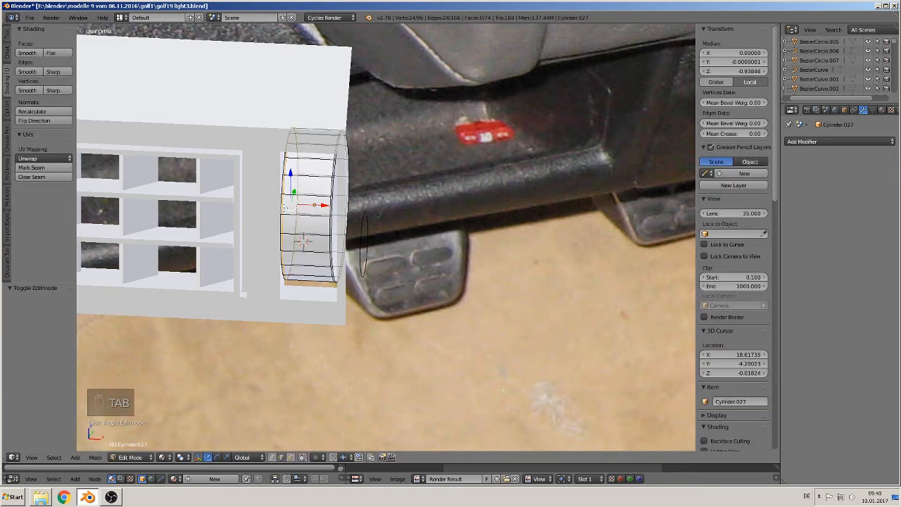
pyautogui.press('x')
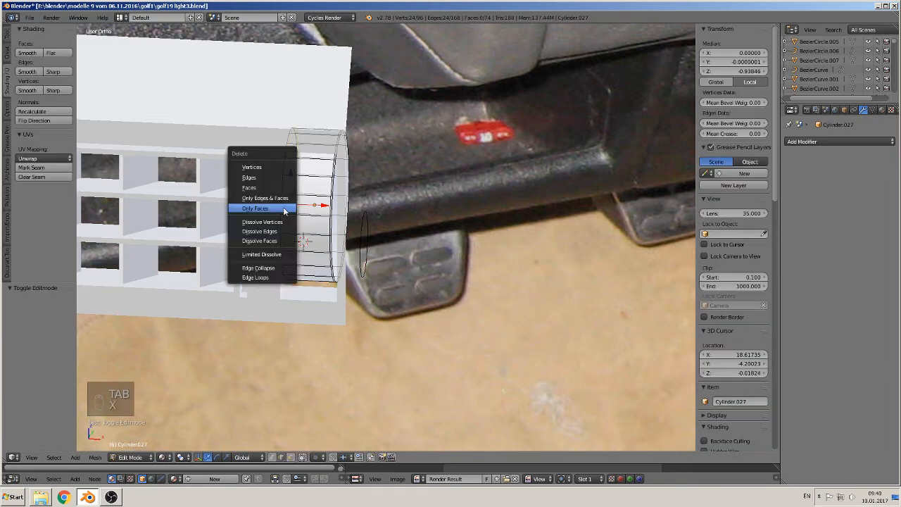
pyautogui.click(281, 168)
pyautogui.press('x')
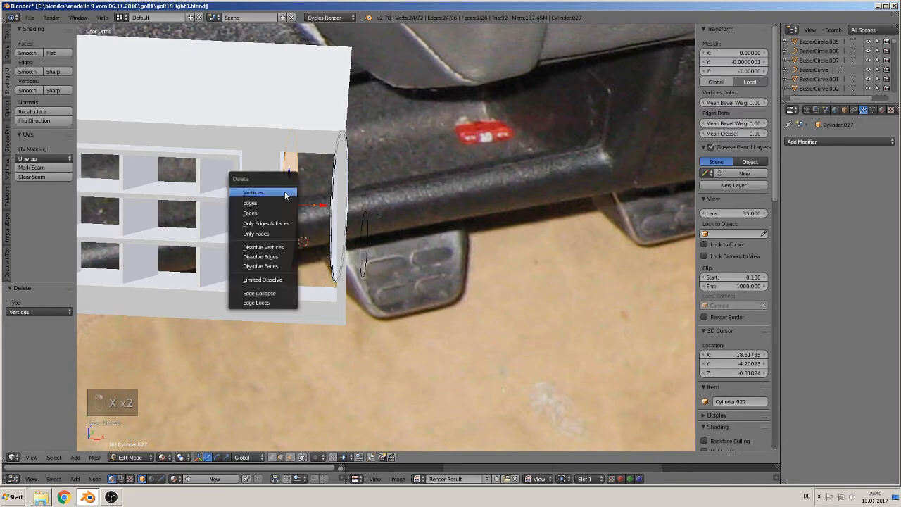
pyautogui.click(287, 187)
pyautogui.moveTo(287, 187); pyautogui.dragTo(272, 218, button='middle')
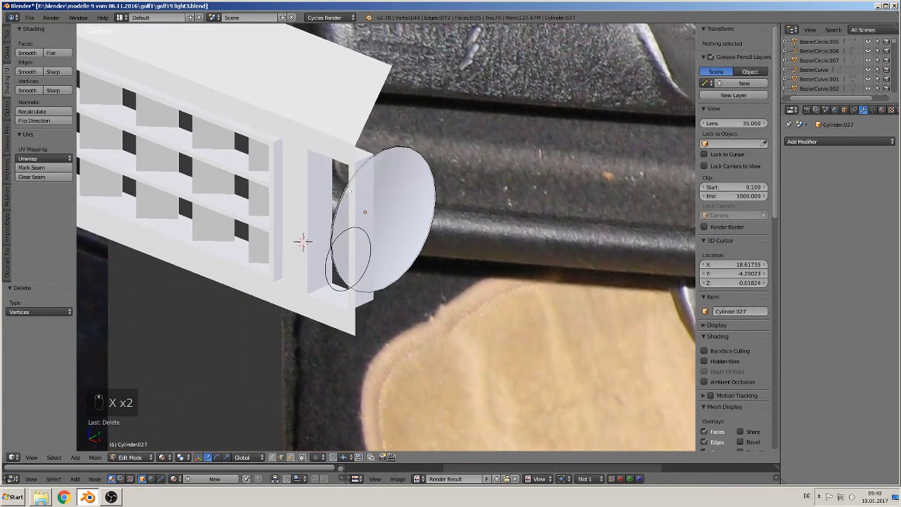
pyautogui.keyDown('alt'); pyautogui.rightClick(350, 190); pyautogui.keyUp('alt')
pyautogui.press('x')
pyautogui.click(349, 191)
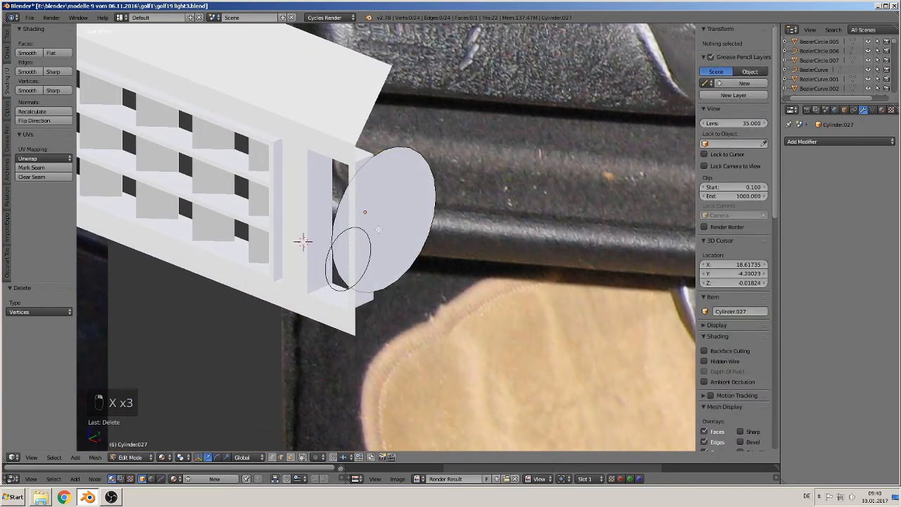
# Return to object mode and move the circle along X by about -0.213, to about 18.839
pyautogui.moveTo(379, 230); pyautogui.dragTo(354, 232, button='middle')
pyautogui.press('KP_1')
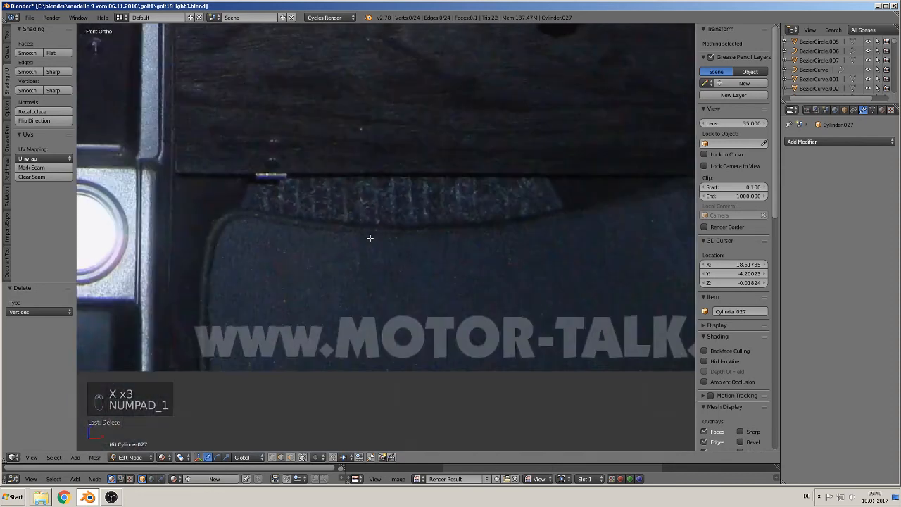
pyautogui.press('KP_3')
pyautogui.scroll(-7, 376, 241)
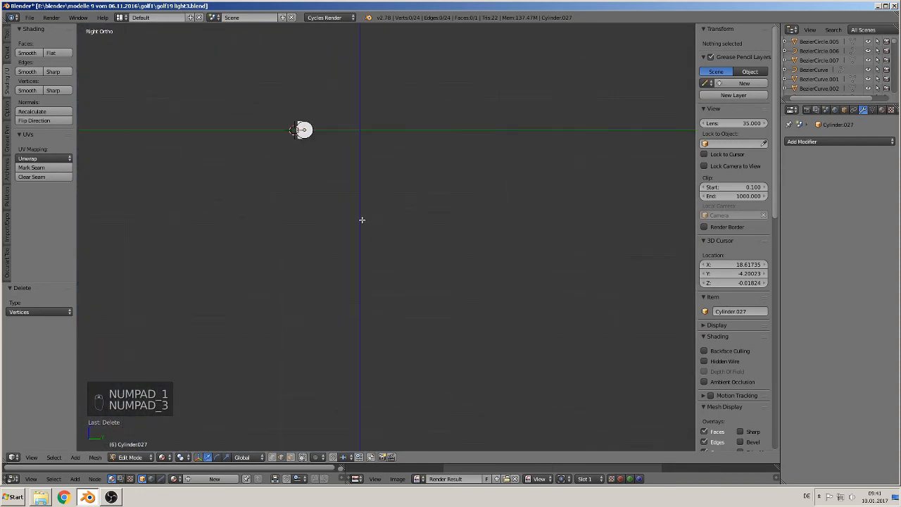
pyautogui.scroll(2, 362, 219)
pyautogui.press('KP_Decimal')
pyautogui.rightClick(262, 74)
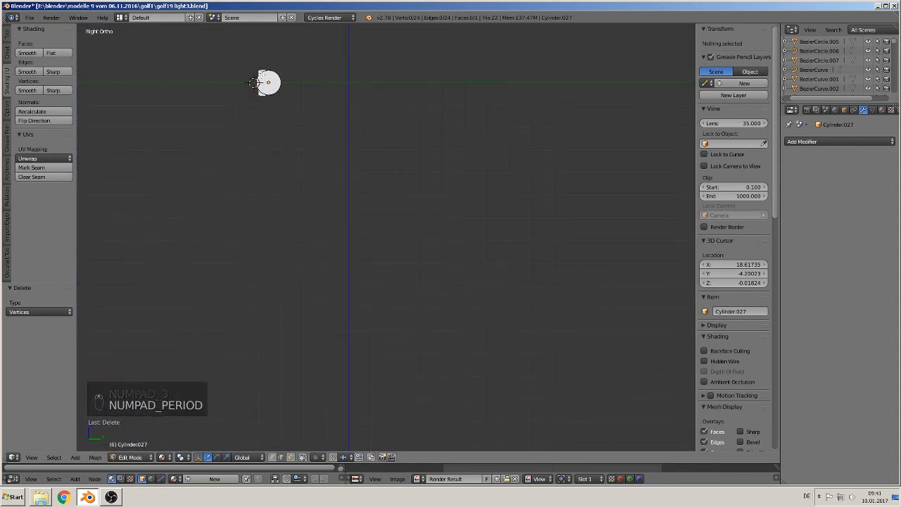
pyautogui.press('KP_Decimal')
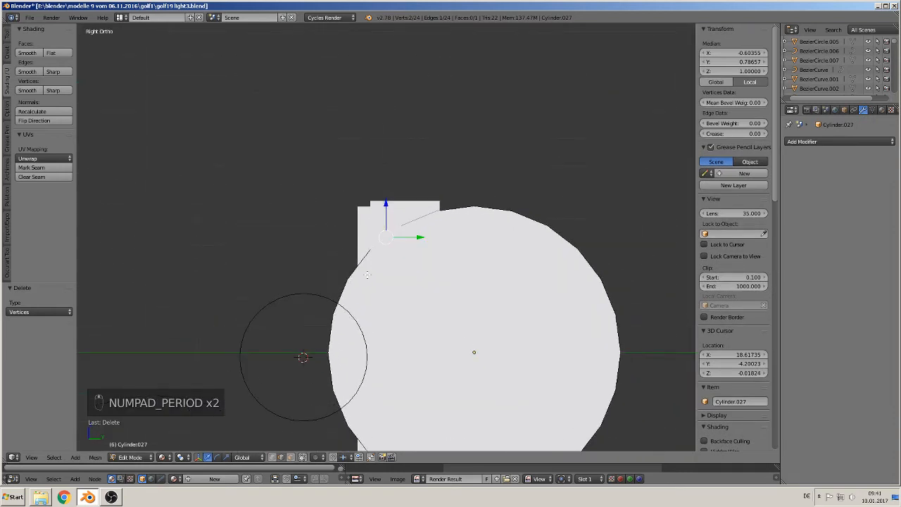
pyautogui.keyDown('shift'); pyautogui.moveTo(368, 288); pyautogui.dragTo(412, 206, button='middle'); pyautogui.keyUp('shift')
pyautogui.press('Tab')
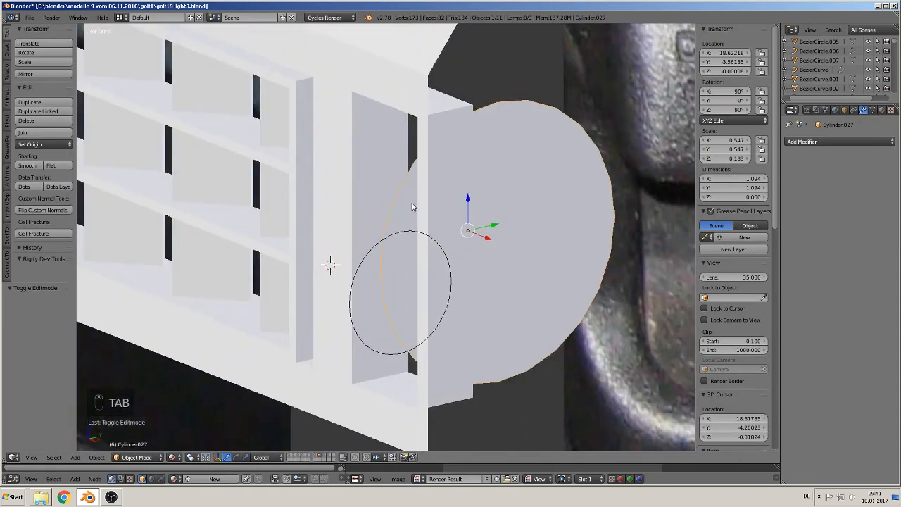
pyautogui.rightClick(391, 243)
pyautogui.press('g')
pyautogui.press('x')
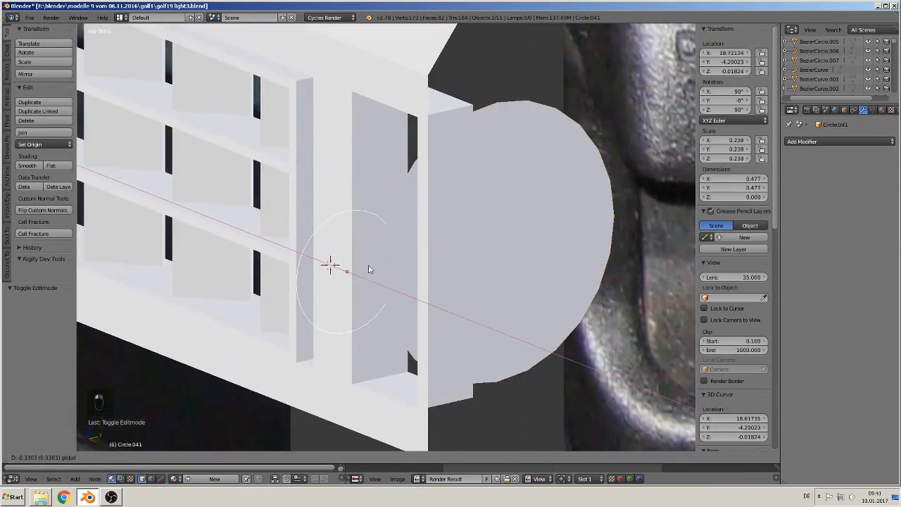
pyautogui.click(387, 281)
# In right side view, use Knife Project to cut the circle's outline into the front edge of the thumbwheel disc
pyautogui.moveTo(387, 281); pyautogui.dragTo(366, 280, button='middle')
pyautogui.press('KP_3')
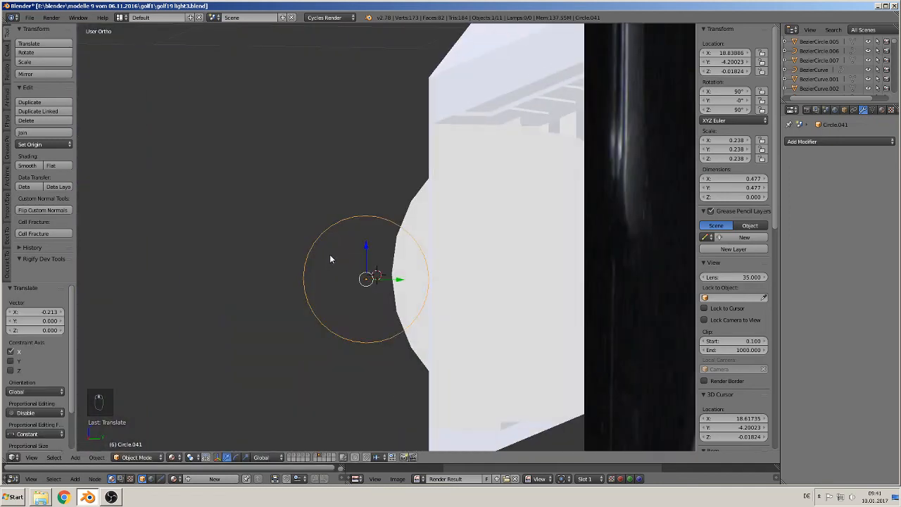
pyautogui.press('KP_1')
pyautogui.press('KP_3')
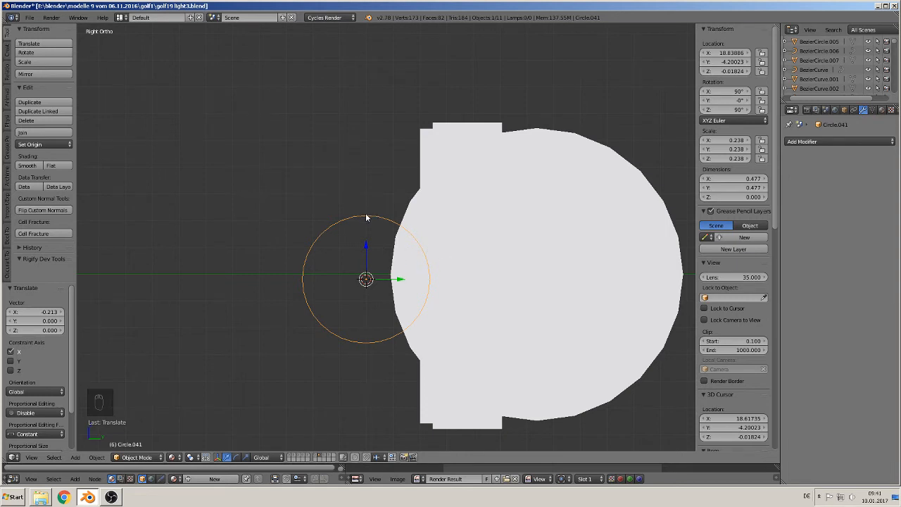
pyautogui.keyDown('shift'); pyautogui.rightClick(534, 203); pyautogui.keyUp('shift')
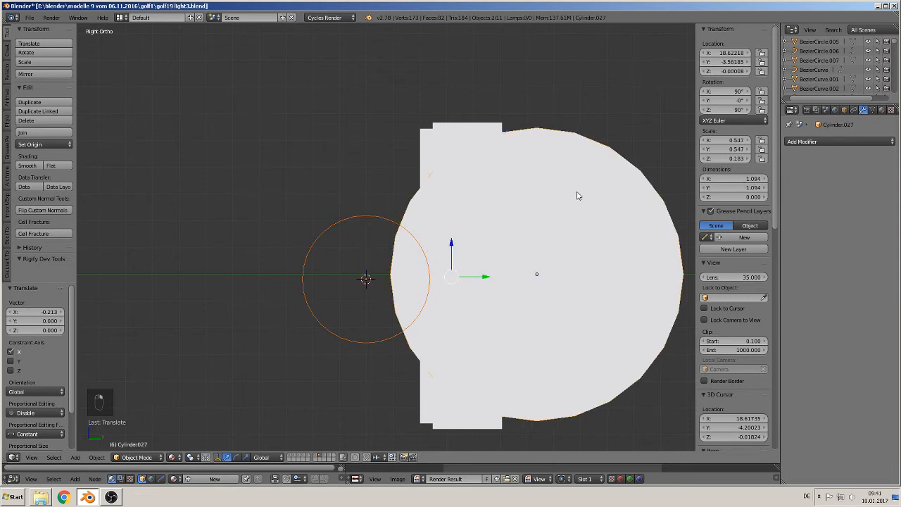
pyautogui.press('Tab')
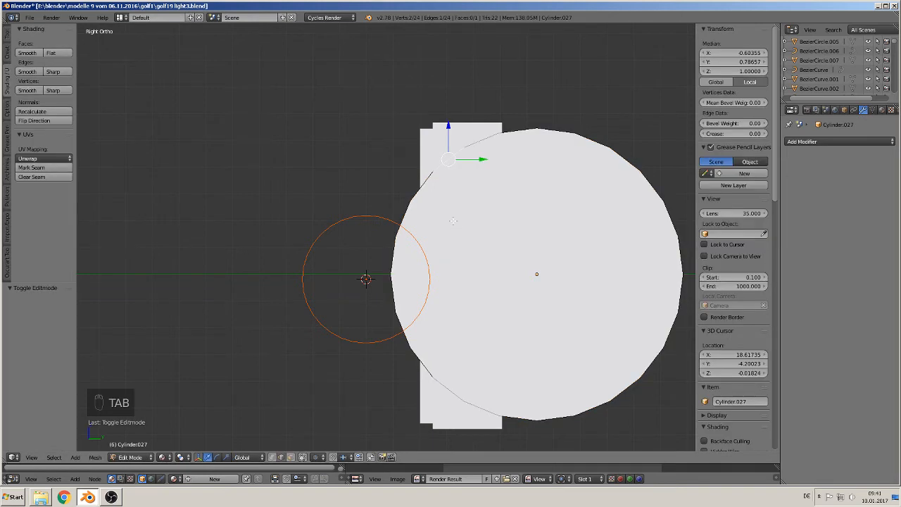
pyautogui.press('a')
pyautogui.press('a')
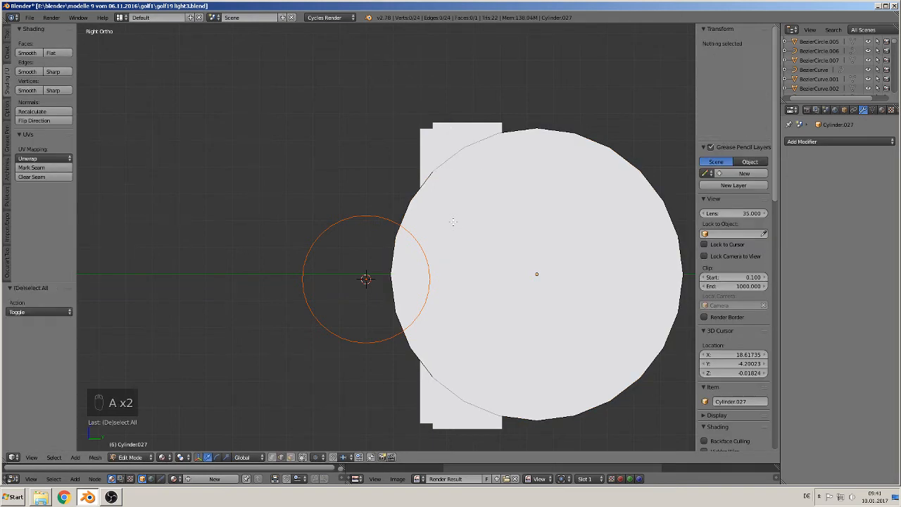
pyautogui.press('a')
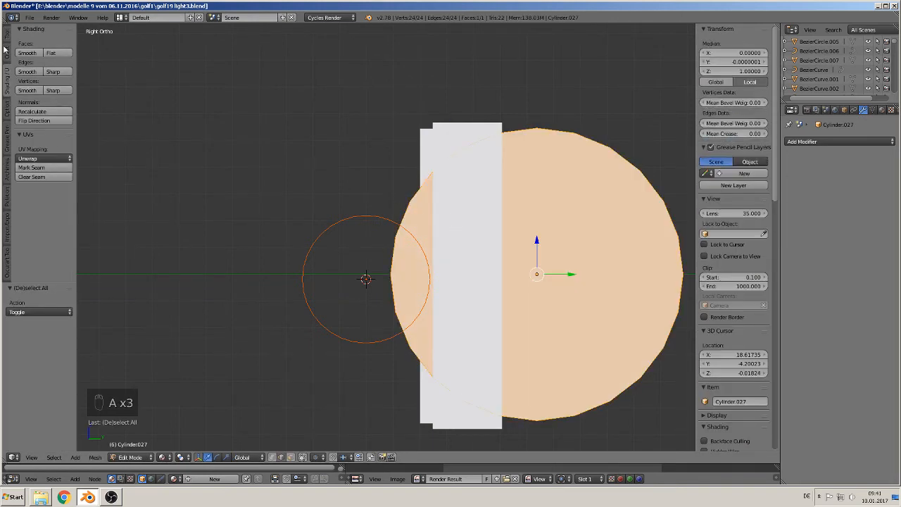
pyautogui.click(8, 35)
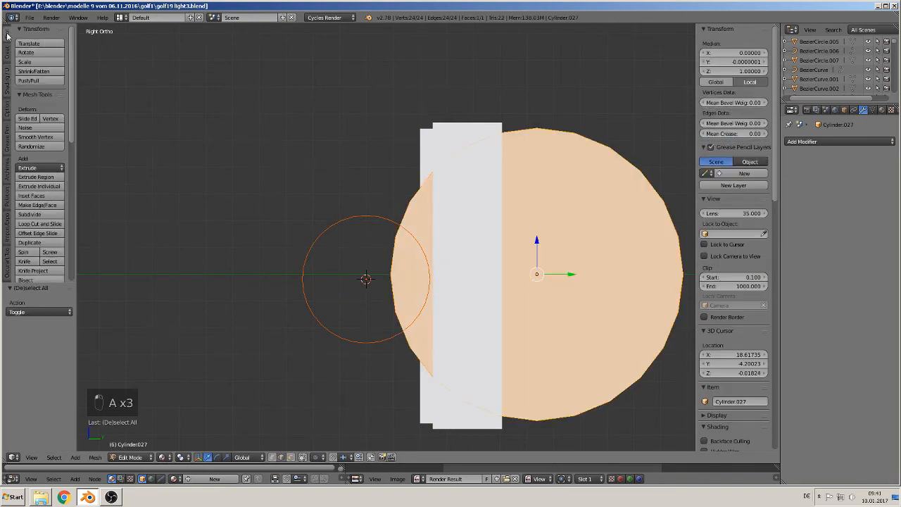
pyautogui.click(33, 271)
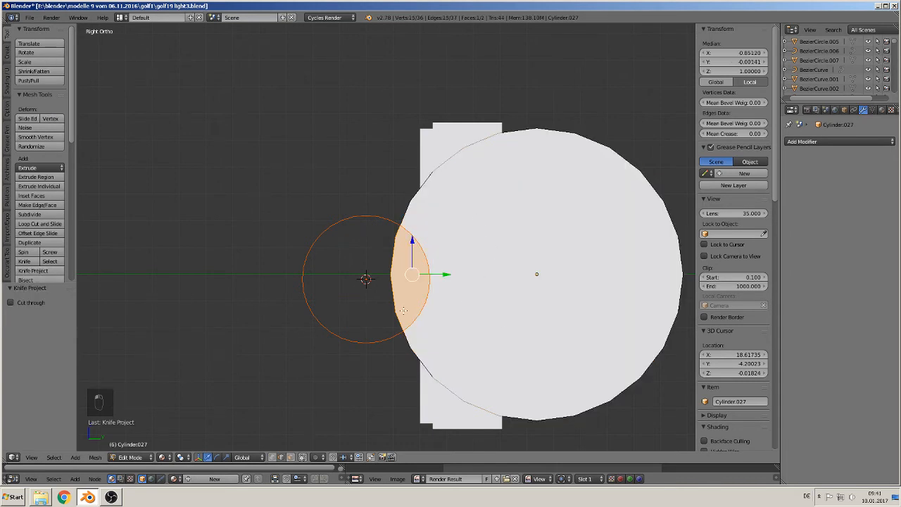
# Move the circle along Y to about -5.062, clear of the thumbwheel disc
pyautogui.press('Tab')
pyautogui.rightClick(381, 230)
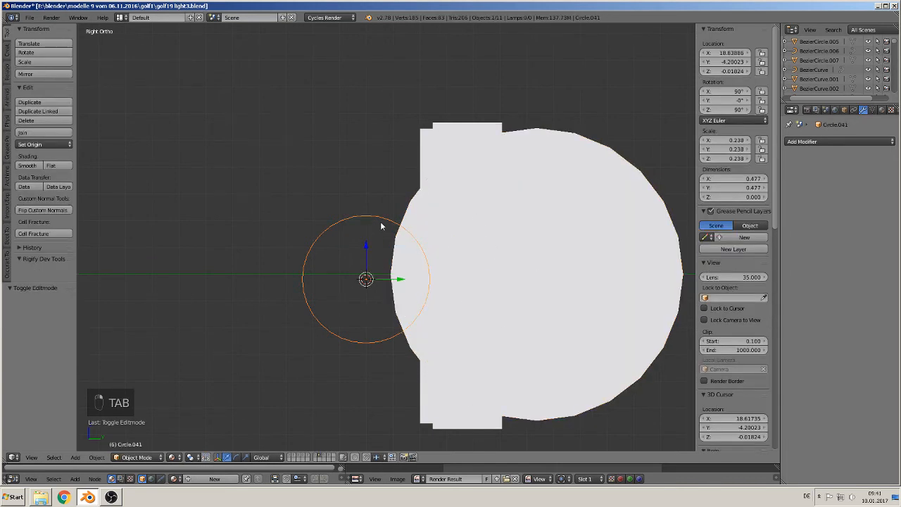
pyautogui.moveTo(402, 279); pyautogui.dragTo(173, 279)
# Delete the three outer rim vertices of the cut area to leave a curved finger notch in the thumbwheel disc
pyautogui.rightClick(404, 278)
pyautogui.press('Tab')
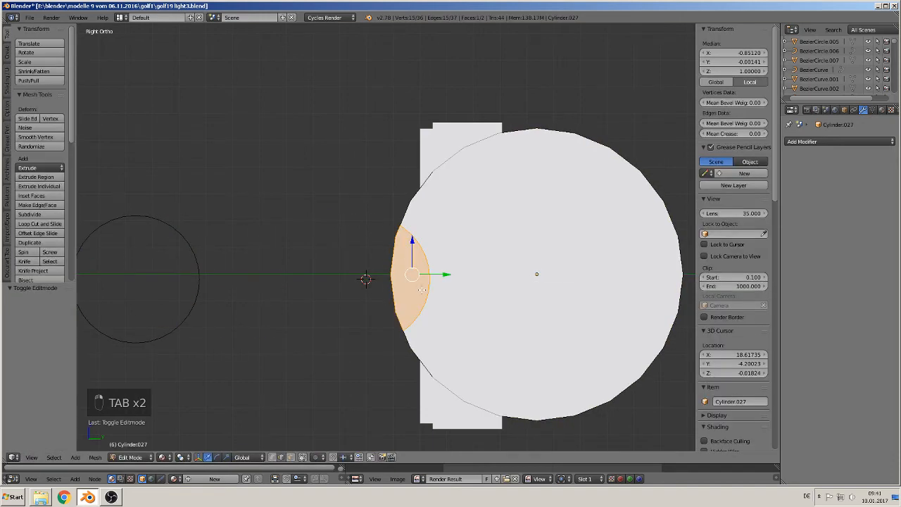
pyautogui.moveTo(421, 290); pyautogui.dragTo(256, 414, button='middle')
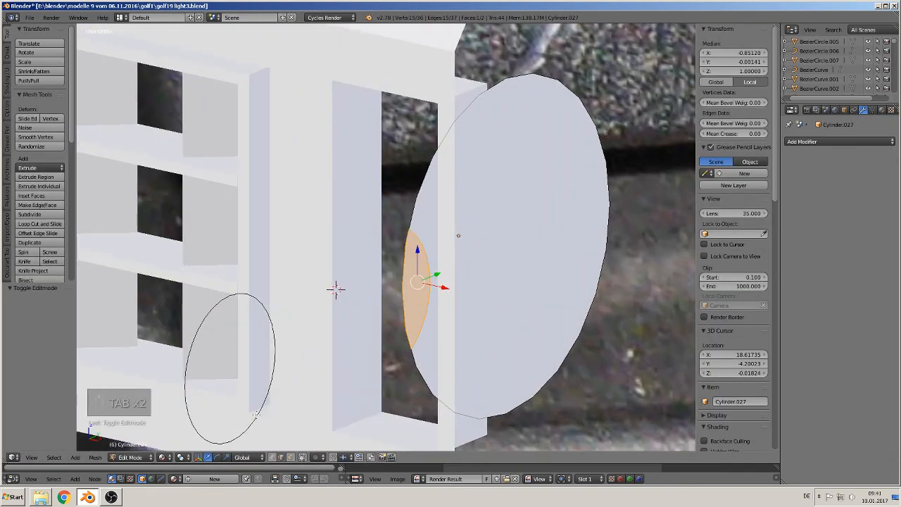
pyautogui.rightClick(405, 249)
pyautogui.keyDown('shift'); pyautogui.rightClick(407, 285); pyautogui.keyUp('shift')
pyautogui.keyDown('shift'); pyautogui.rightClick(410, 333); pyautogui.keyUp('shift')
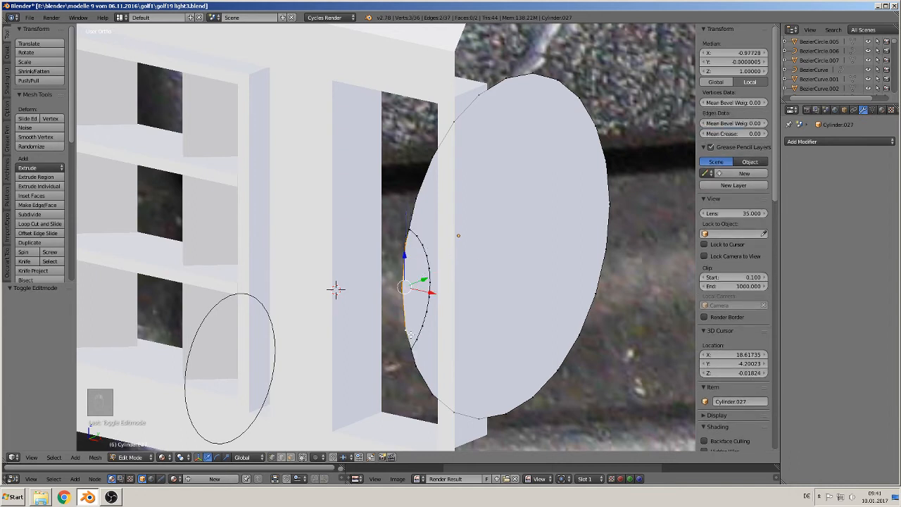
pyautogui.press('x')
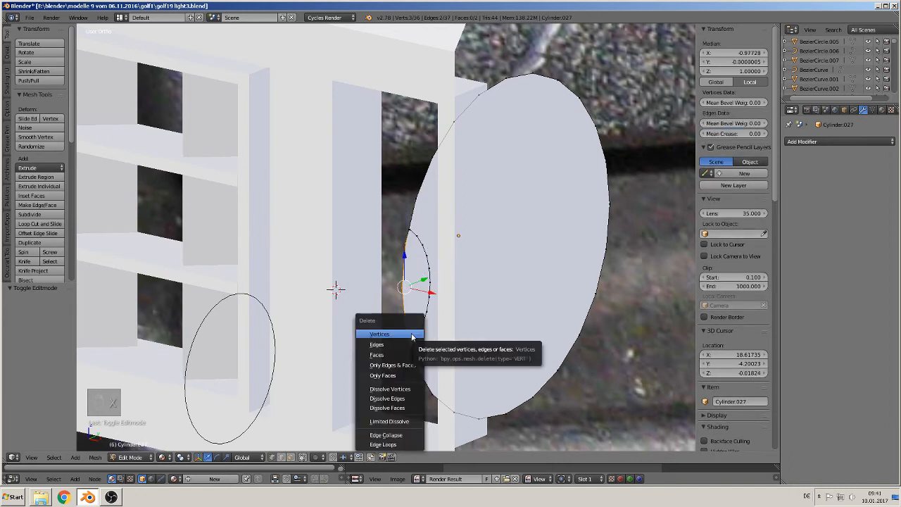
pyautogui.click(412, 333)
pyautogui.moveTo(410, 333); pyautogui.dragTo(402, 320, button='middle')
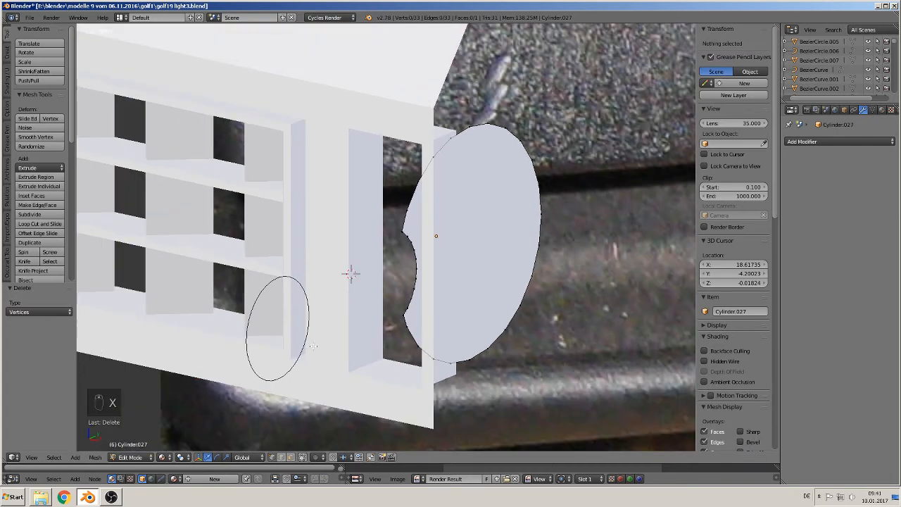
# Move the circle used for the cut to another layer
pyautogui.press('Tab')
pyautogui.rightClick(309, 301)
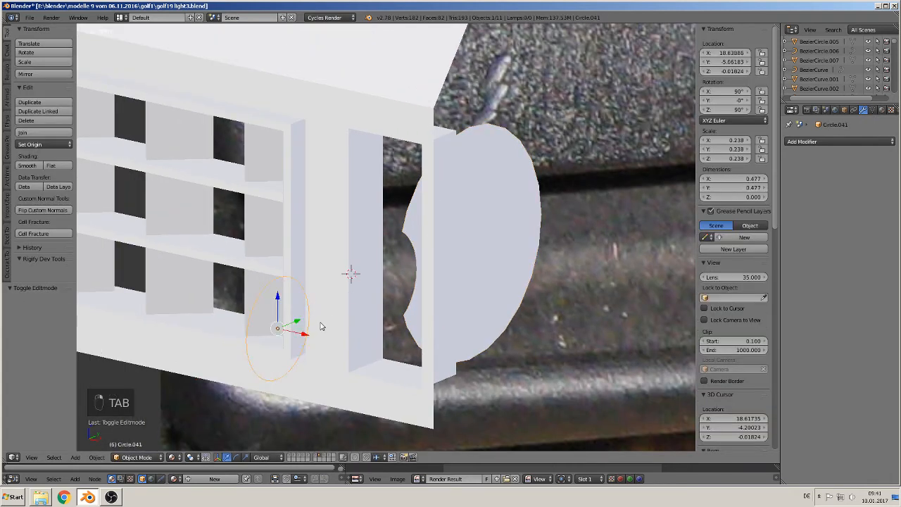
pyautogui.press('m')
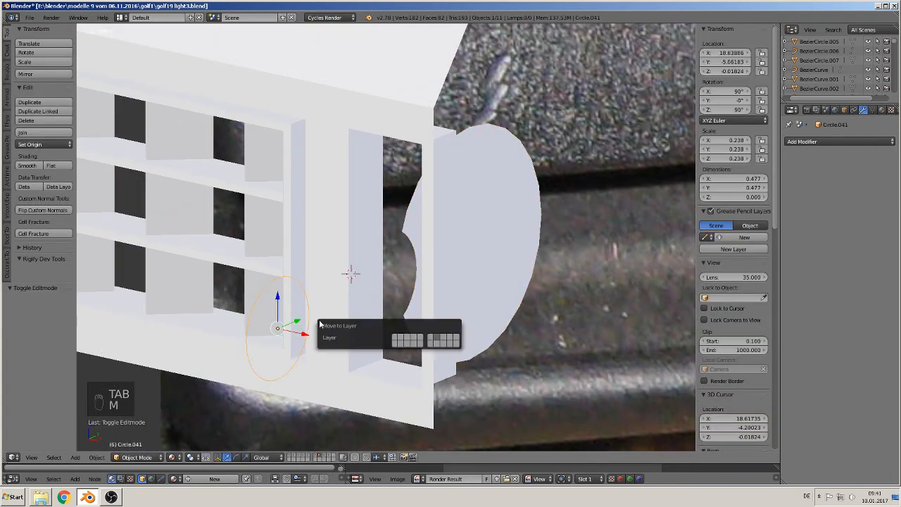
pyautogui.click(402, 342)
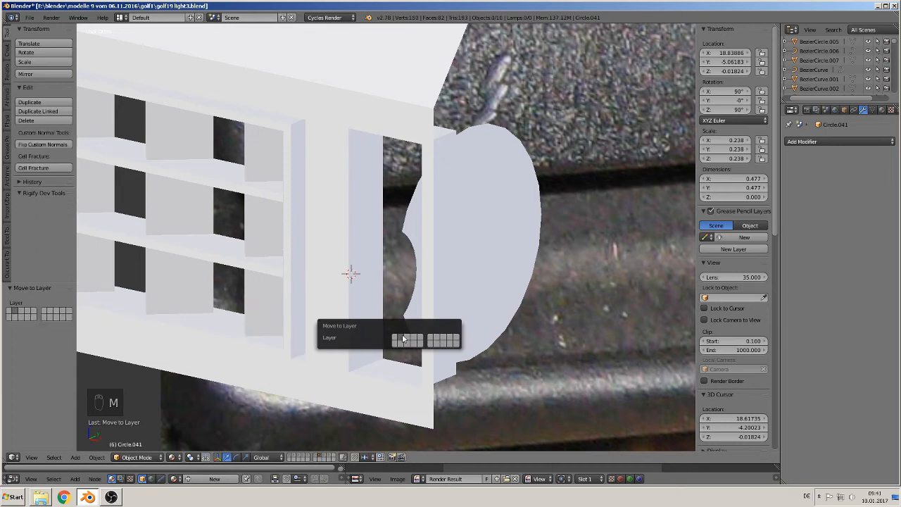
# Select the whole notched disc and extrude it along X by about -0.252
pyautogui.rightClick(416, 219)
pyautogui.press('Tab')
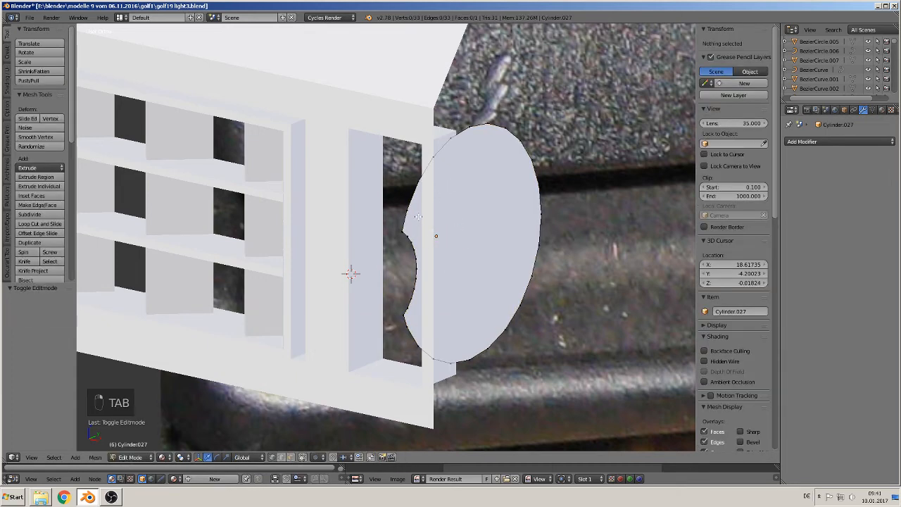
pyautogui.press('a')
pyautogui.press('a')
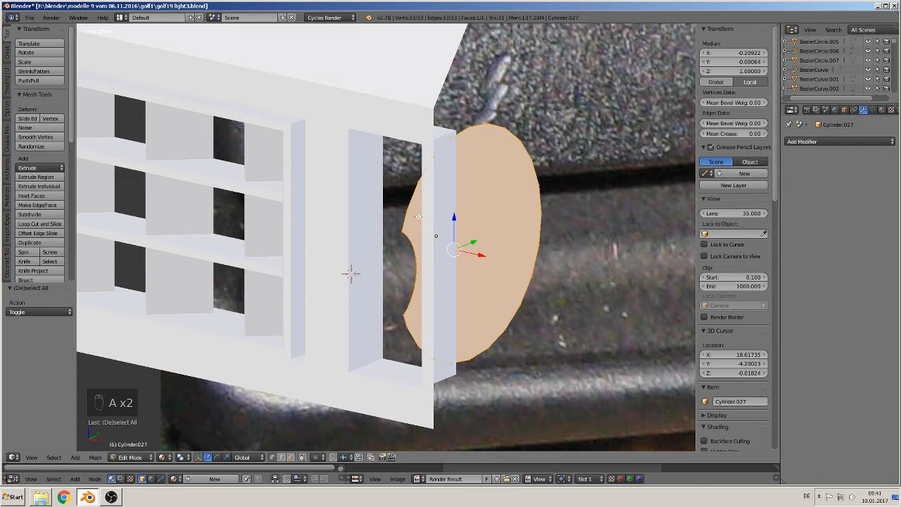
pyautogui.press('e')
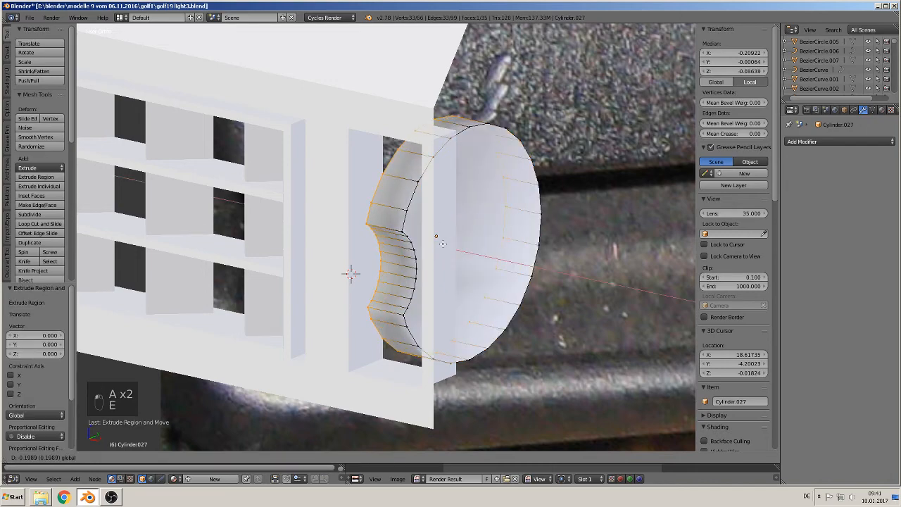
pyautogui.moveTo(443, 244); pyautogui.dragTo(432, 241)
pyautogui.moveTo(432, 241); pyautogui.dragTo(495, 236, button='middle')
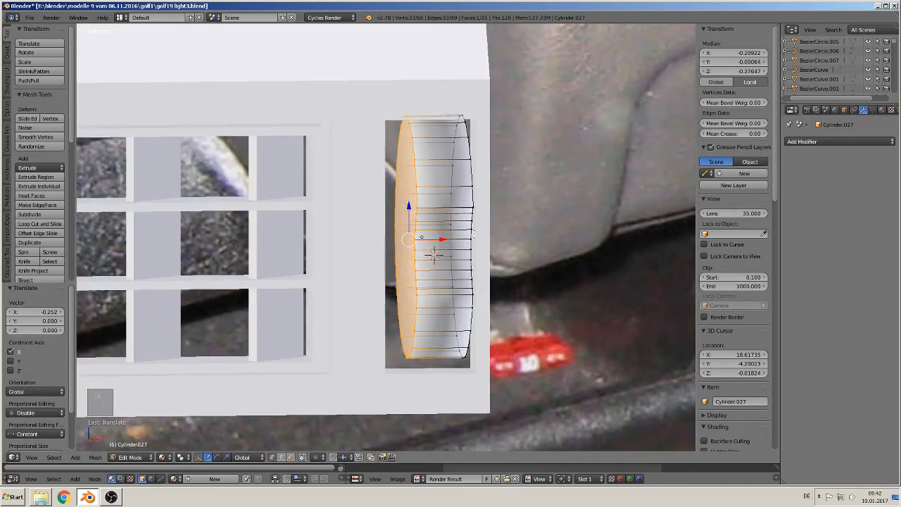
# Widen the thumbwheel across its opening by moving the selected side face along X by about -0.080 and another -0.034
pyautogui.press('Up')
pyautogui.press('Up')
pyautogui.press('Up')
pyautogui.press('Up')
pyautogui.press('g')
pyautogui.press('x')
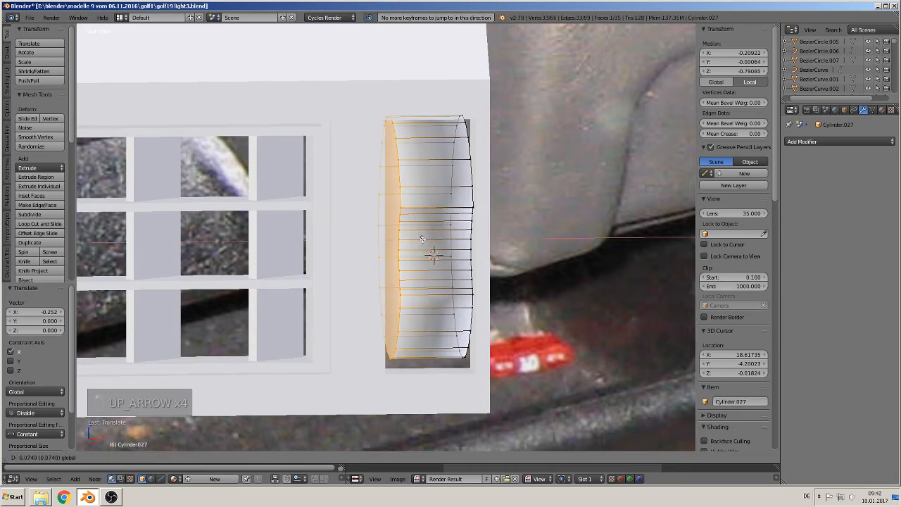
pyautogui.click(421, 239)
pyautogui.moveTo(421, 239)
pyautogui.mouseDown(button='middle')
pyautogui.moveTo(399, 242)
pyautogui.moveTo(423, 252)
pyautogui.mouseUp(button='middle')
pyautogui.press('g')
pyautogui.press('x')
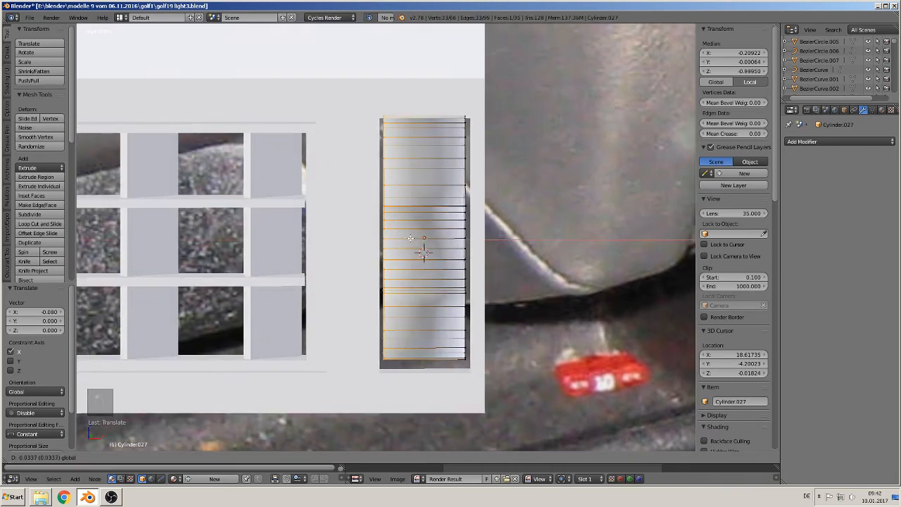
pyautogui.click(411, 239)
pyautogui.press('Up')
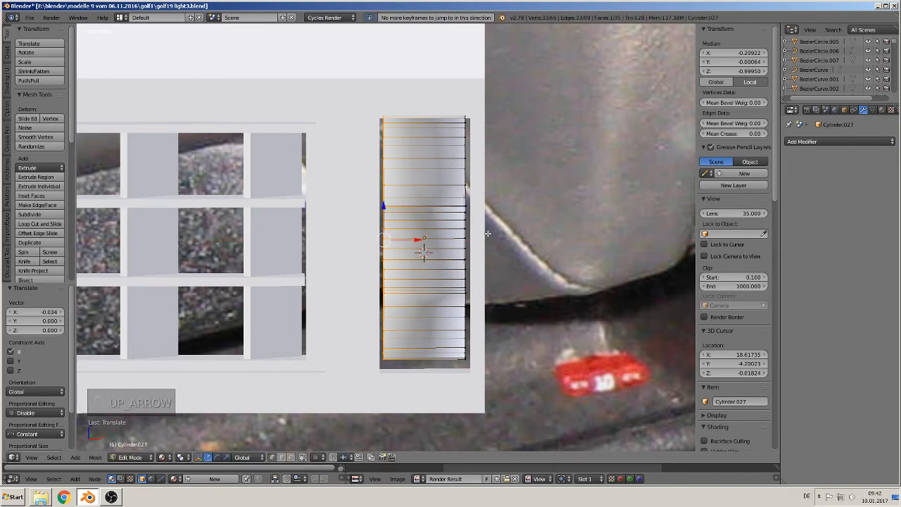
# Add a loop cut close to each side edge of the thumbwheel, slid to factors of about 0.920 and -0.952
pyautogui.press('Tab')
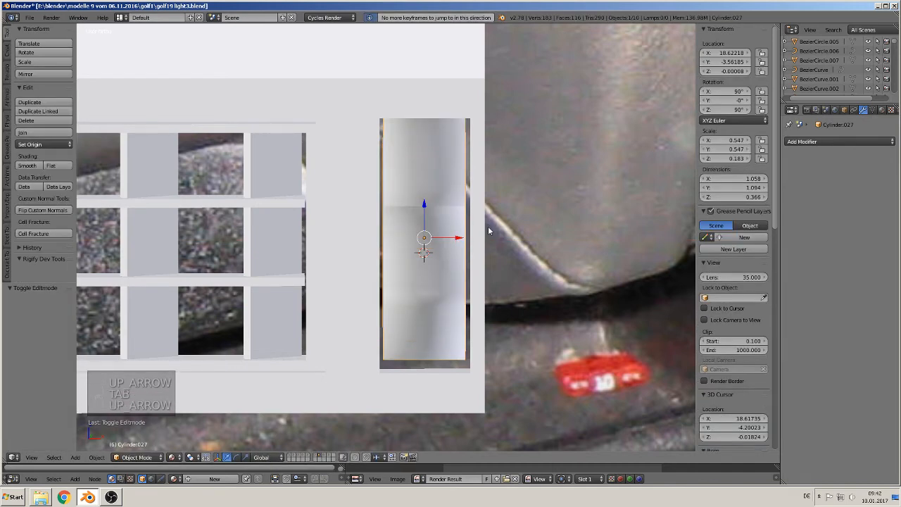
pyautogui.press('KP_1')
pyautogui.press('Tab')
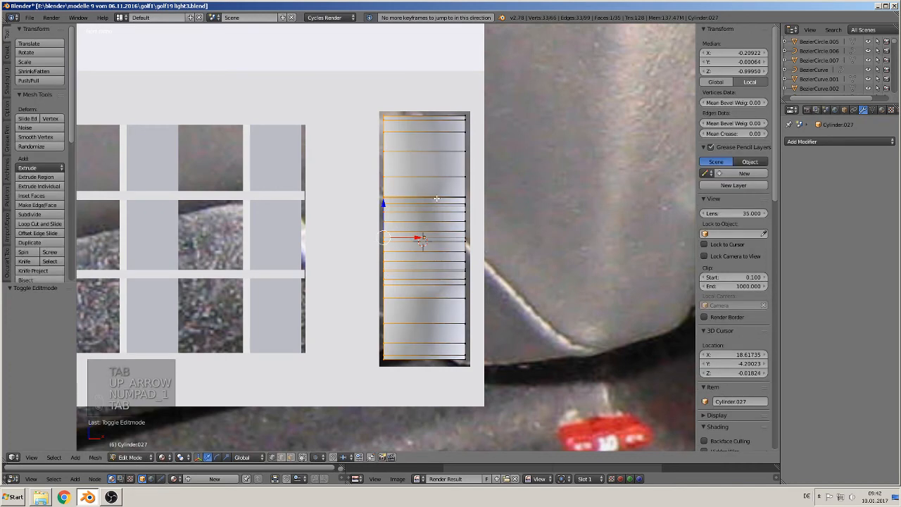
pyautogui.hotkey('ctrl', 'r')
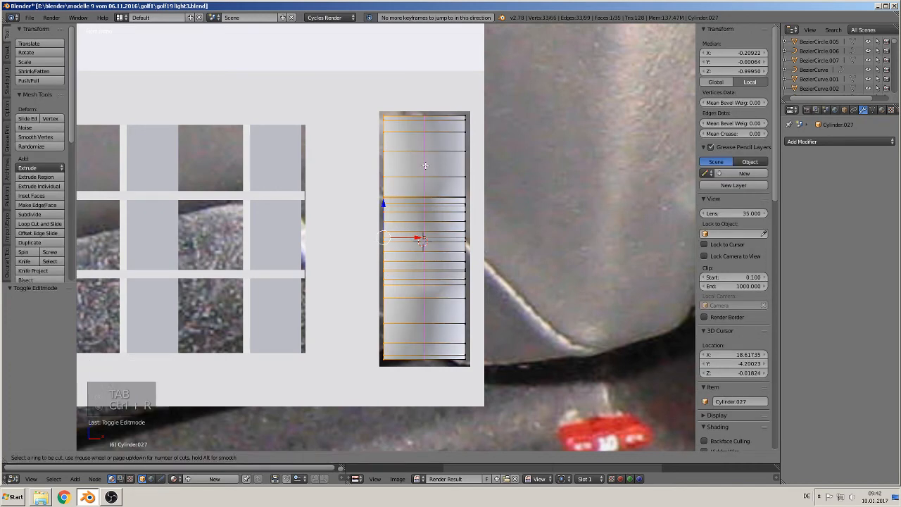
pyautogui.click(425, 165)
pyautogui.click(462, 171)
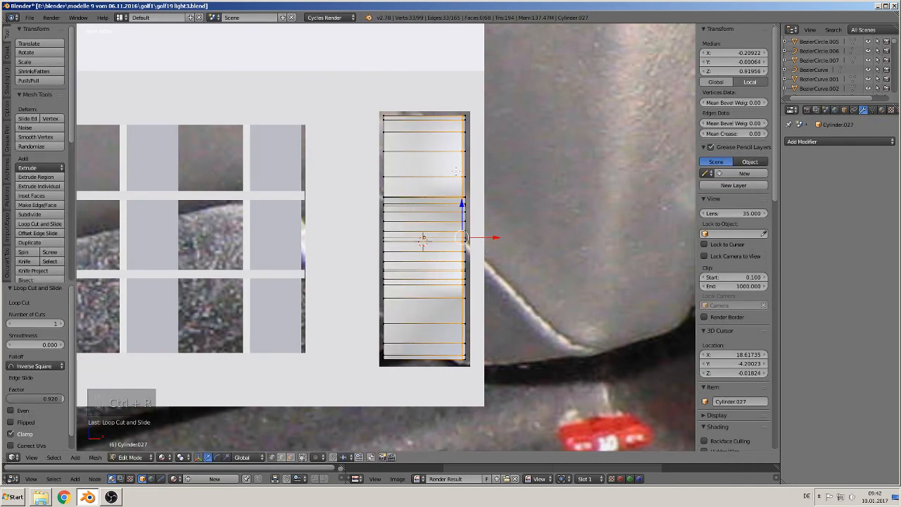
pyautogui.hotkey('ctrl', 'r')
pyautogui.click(422, 161)
pyautogui.click(379, 142)
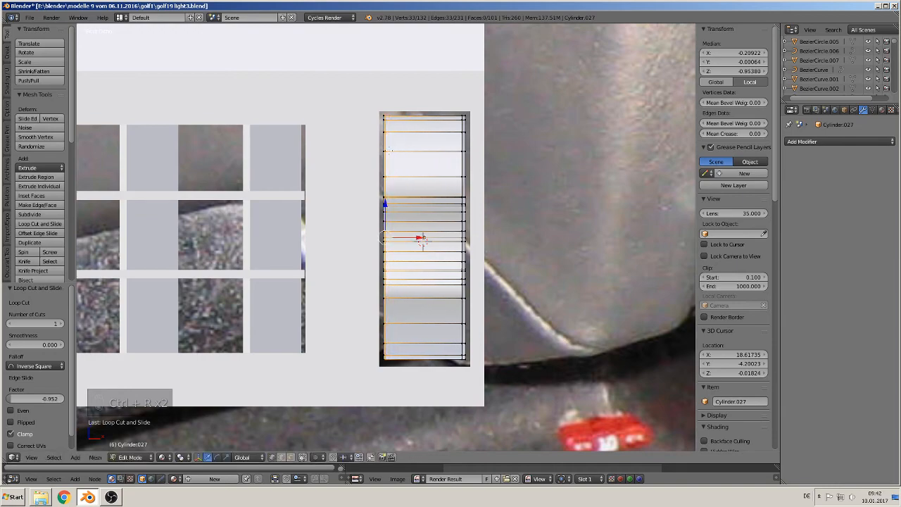
pyautogui.press('Tab')
# Place the 3D cursor near the middle of the slat grille and add a 24-vertex mesh cylinder there
pyautogui.moveTo(422, 239); pyautogui.dragTo(320, 345, button='middle')
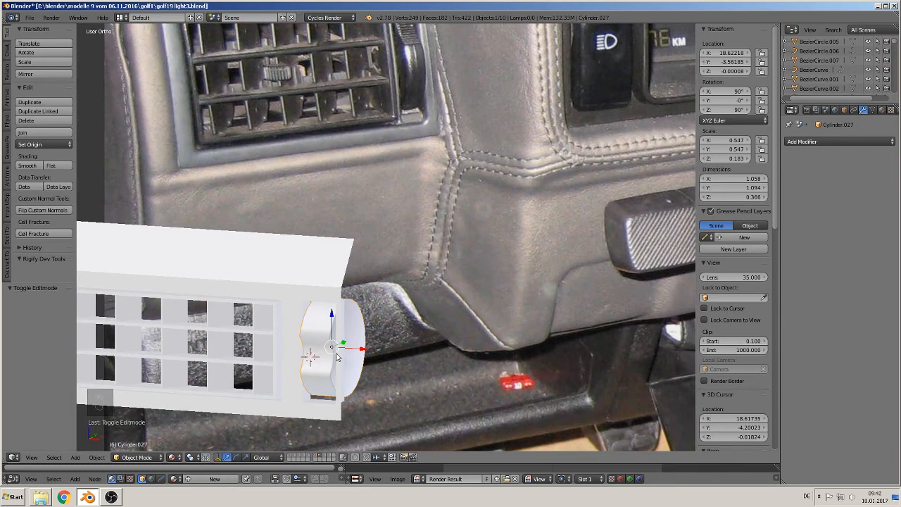
pyautogui.keyDown('shift'); pyautogui.moveTo(337, 357); pyautogui.dragTo(501, 340, button='middle'); pyautogui.keyUp('shift')
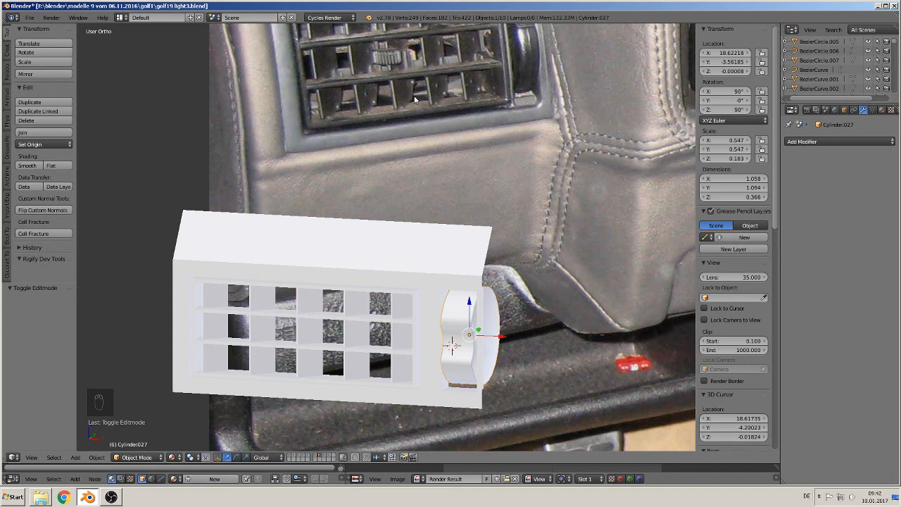
pyautogui.press('KP_1')
pyautogui.press('KP_1')
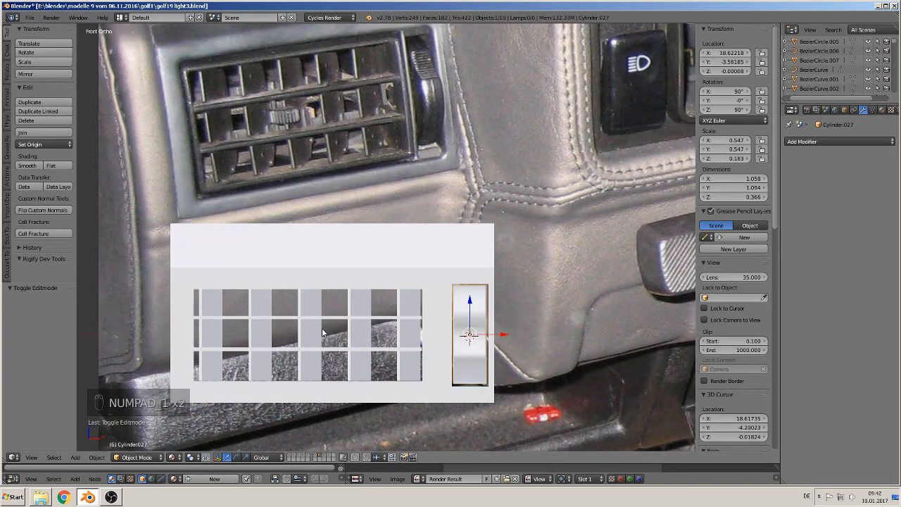
pyautogui.click(301, 336)
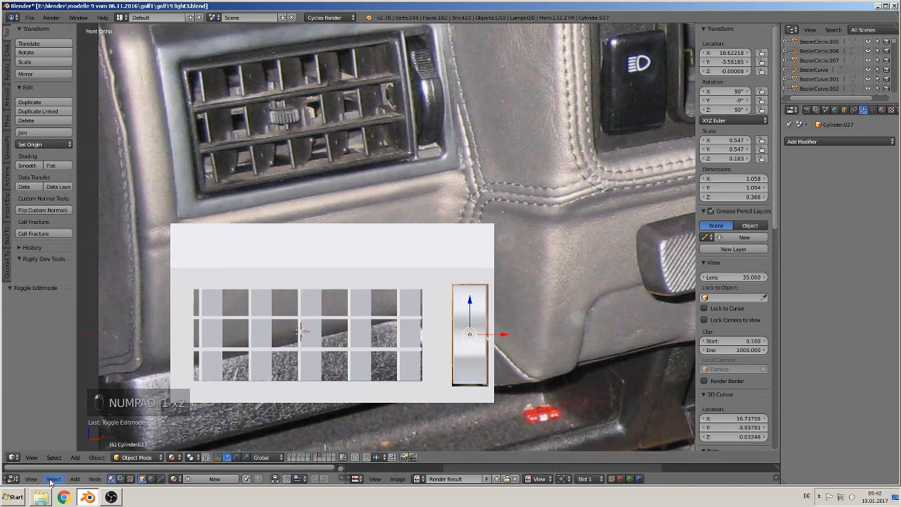
pyautogui.click(74, 457)
pyautogui.moveTo(95, 454)
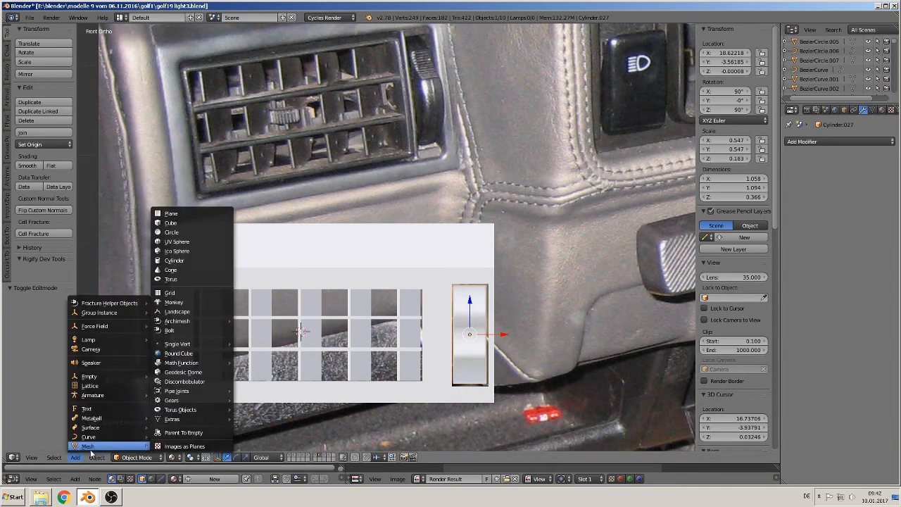
pyautogui.click(174, 260)
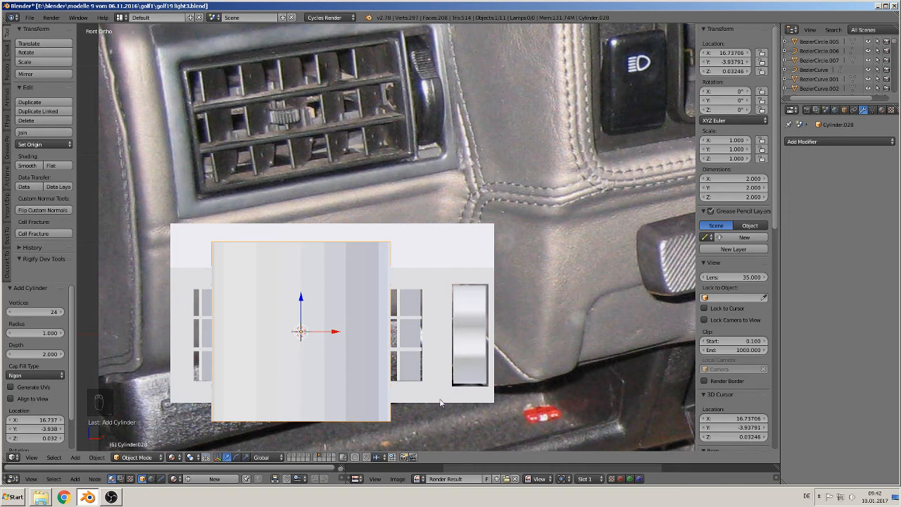
# Scale the cylinder to about 0.128 and move it onto the ribbed knob in the reference photo, near X 16.554, Z 2.422
pyautogui.press('s')
pyautogui.click(316, 343)
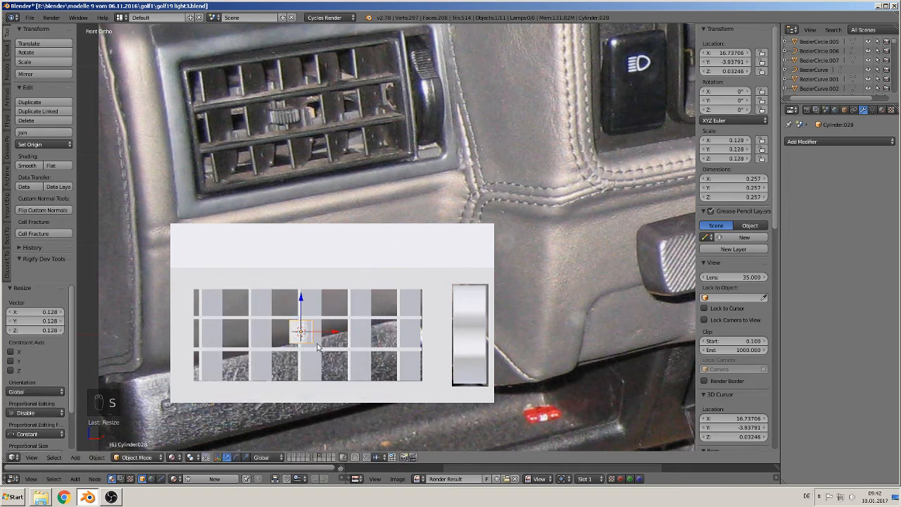
pyautogui.moveTo(301, 312); pyautogui.dragTo(324, 115)
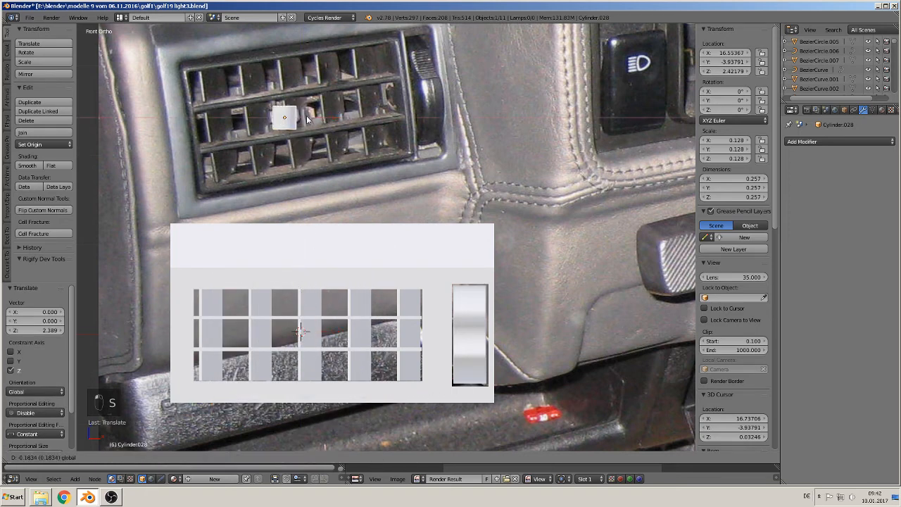
# Flatten the cylinder to a Z scale of about 0.060 and widen it along X by a factor of about 1.443
pyautogui.press('s')
pyautogui.press('z')
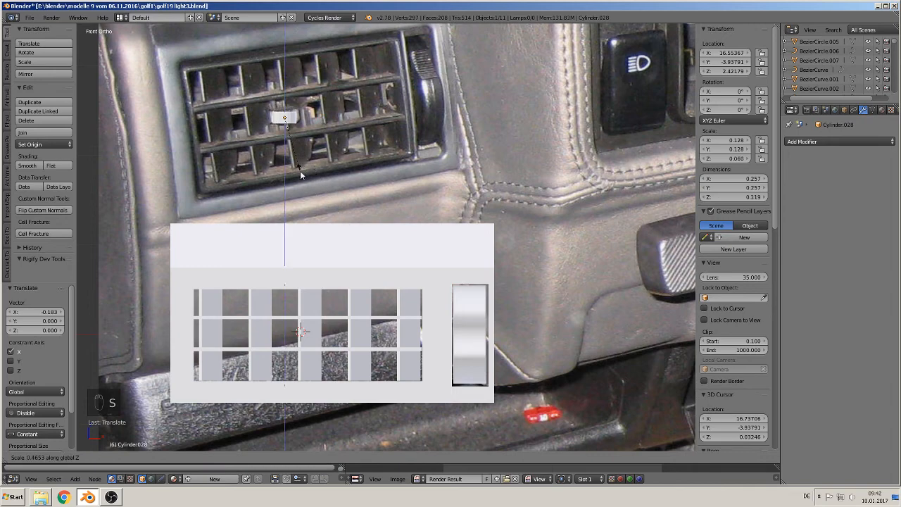
pyautogui.click(299, 171)
pyautogui.press('s')
pyautogui.press('x')
pyautogui.click(340, 177)
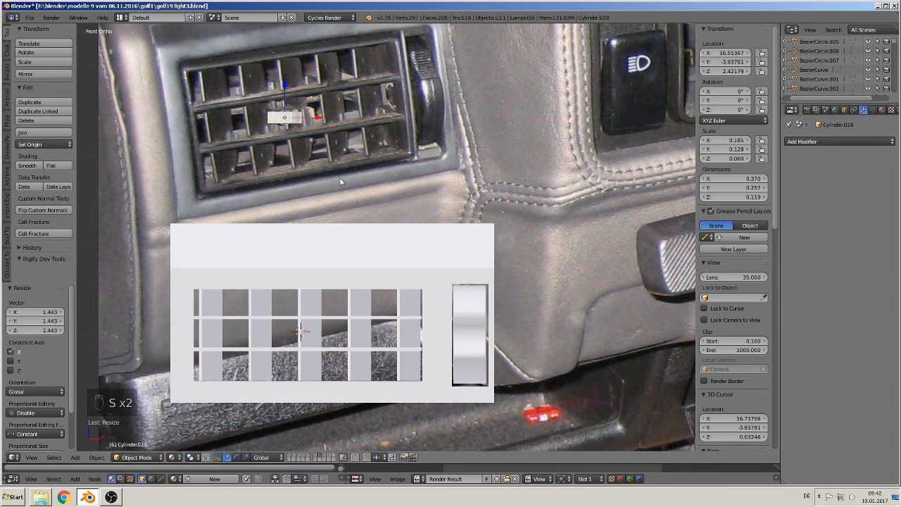
# Scale the flattened cylinder along Y by about 1.490 so it is nearly round seen from above
pyautogui.moveTo(339, 178); pyautogui.dragTo(277, 229, button='middle')
pyautogui.keyDown('shift'); pyautogui.moveTo(320, 134); pyautogui.dragTo(257, 288, button='middle'); pyautogui.keyUp('shift')
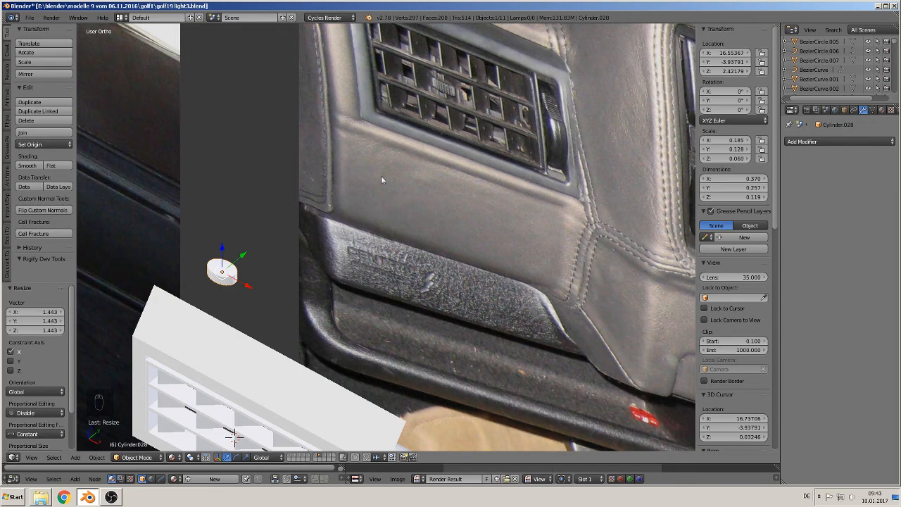
pyautogui.press('s')
pyautogui.press('y')
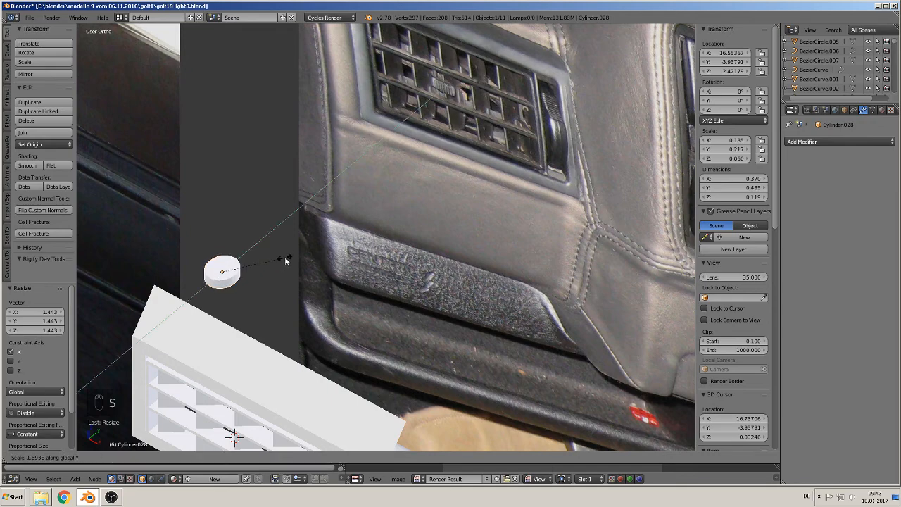
pyautogui.click(278, 260)
pyautogui.moveTo(277, 260); pyautogui.dragTo(309, 301, button='middle')
pyautogui.press('KP_7')
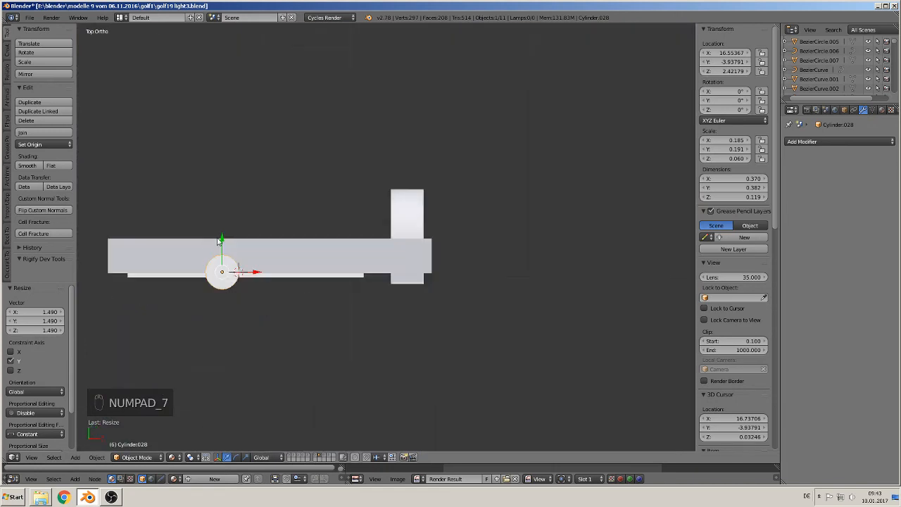
# Move the cylinder along Y by about -0.718, clear of the vent's front, and open its mesh for editing
pyautogui.moveTo(221, 242); pyautogui.dragTo(225, 304)
pyautogui.scroll(6, 397, 264)
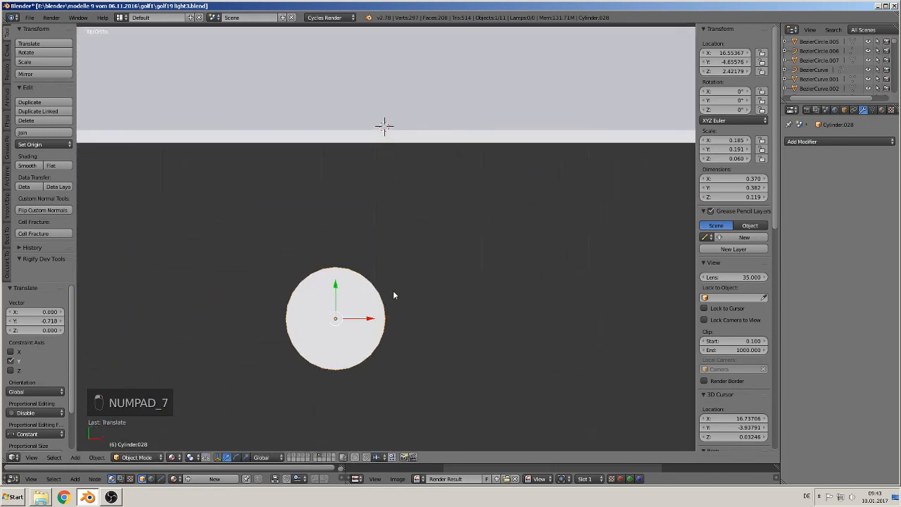
pyautogui.press('Tab')
pyautogui.keyDown('shift'); pyautogui.moveTo(417, 359); pyautogui.dragTo(463, 284, button='middle'); pyautogui.keyUp('shift')
pyautogui.scroll(1, 401, 312)
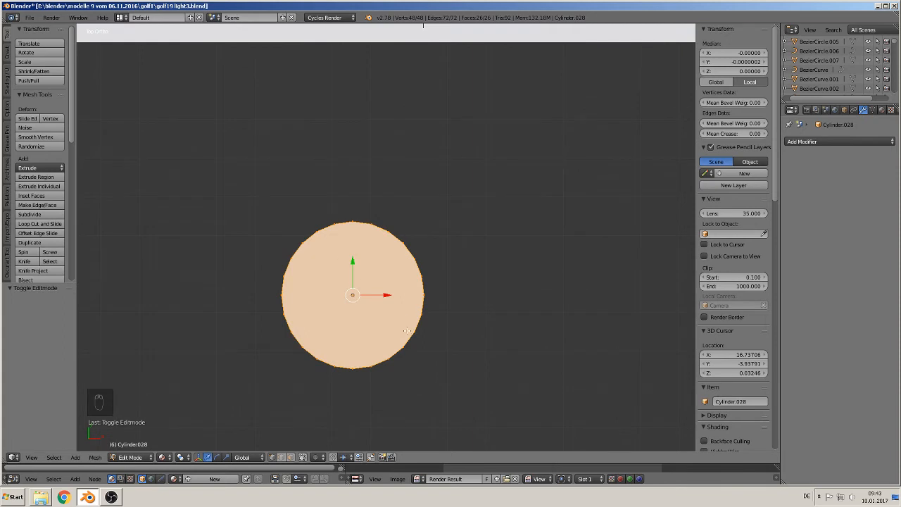
# Try extruding the whole cylinder mesh inward at a scale of about 0.139, and undo the extrusion
pyautogui.press('e')
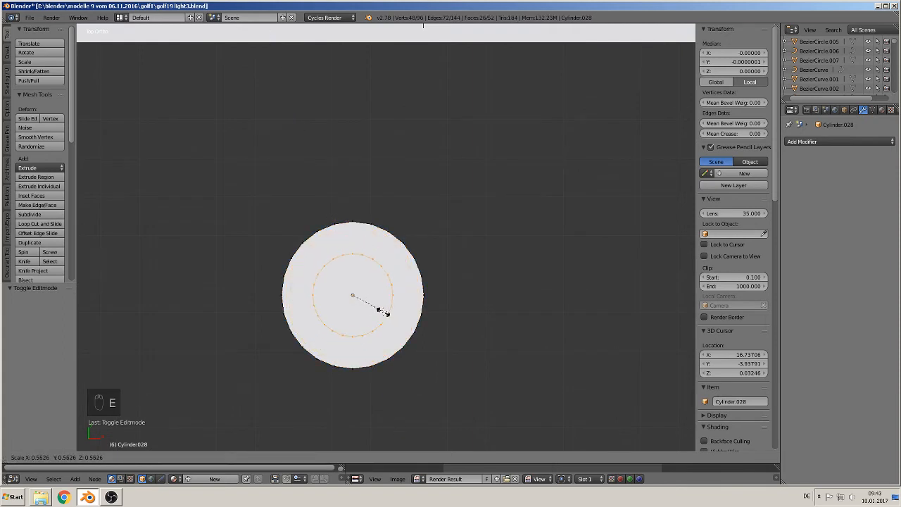
pyautogui.click(354, 297)
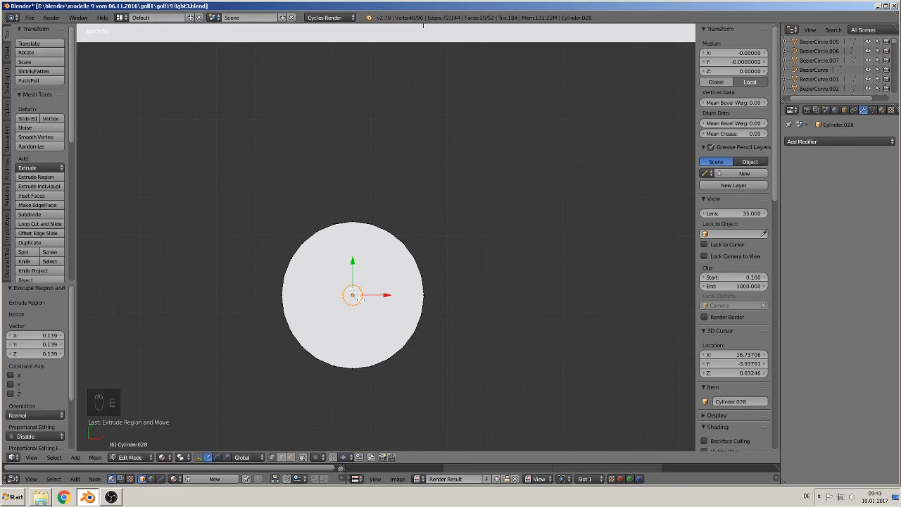
pyautogui.moveTo(354, 297); pyautogui.dragTo(370, 232, button='middle')
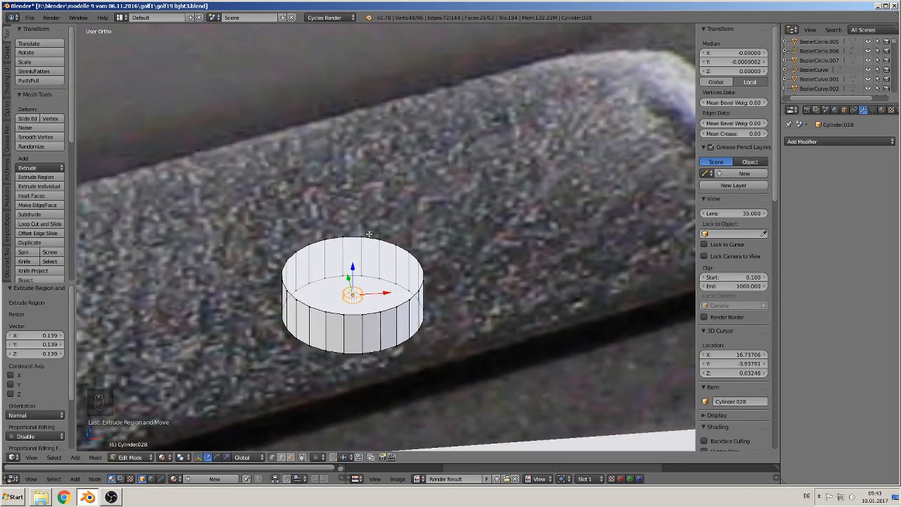
pyautogui.moveTo(347, 334)
pyautogui.mouseDown(button='middle')
pyautogui.moveTo(341, 387)
pyautogui.moveTo(339, 327)
pyautogui.mouseUp(button='middle')
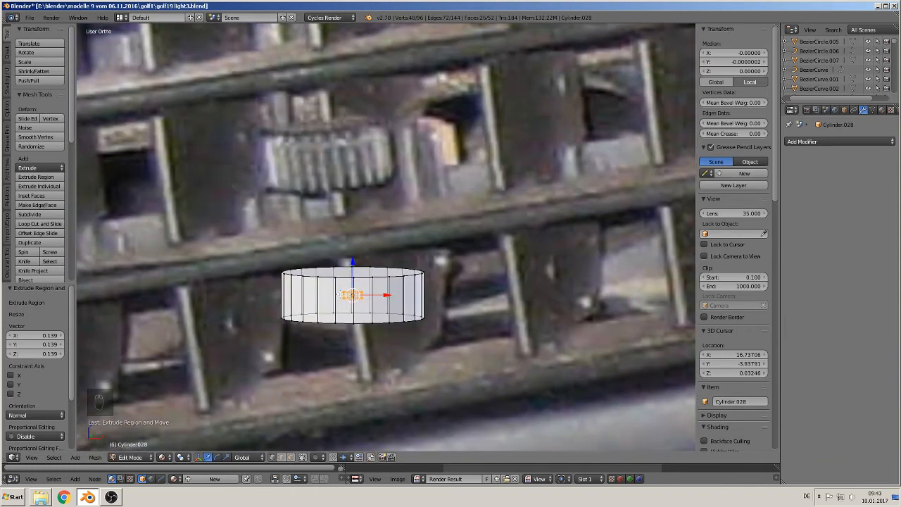
pyautogui.hotkey('ctrl', 'z')
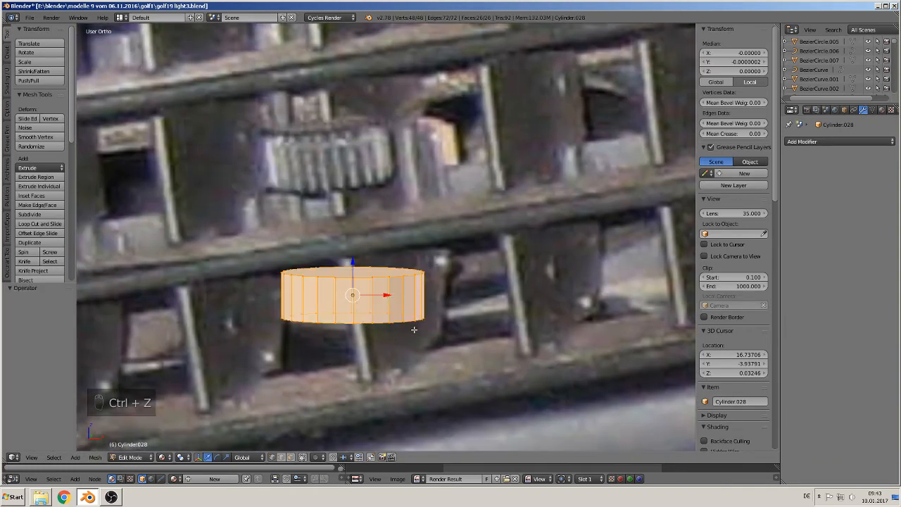
# Select the cylinder's lower edge ring and delete its vertices, leaving only the upper disc
pyautogui.press('a')
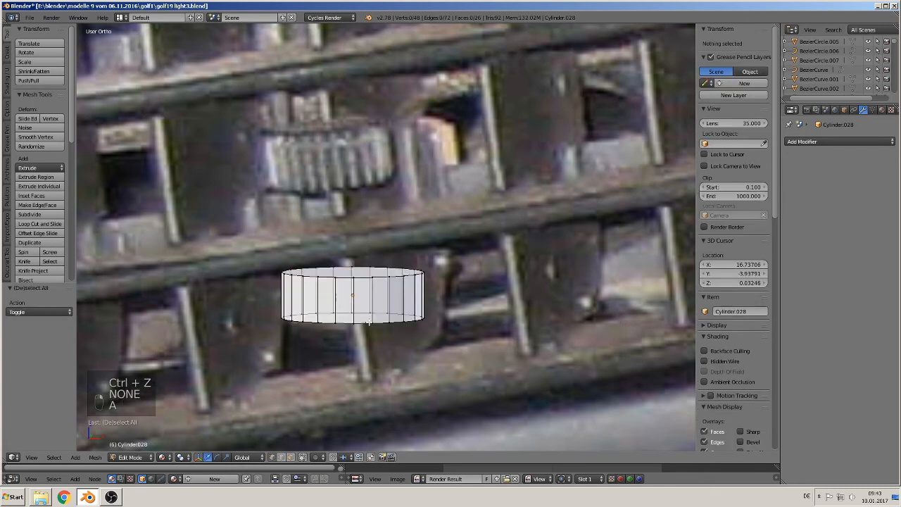
pyautogui.keyDown('alt'); pyautogui.rightClick(371, 323); pyautogui.keyUp('alt')
pyautogui.press('x')
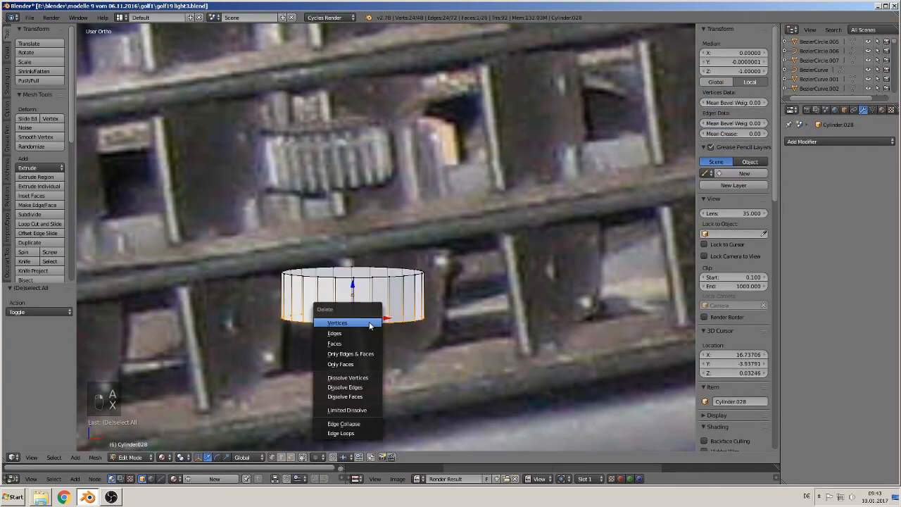
pyautogui.click(370, 321)
# Delete only the face of the remaining disc, keeping its outline, and select the whole circular edge loop
pyautogui.moveTo(366, 316); pyautogui.dragTo(360, 363, button='middle')
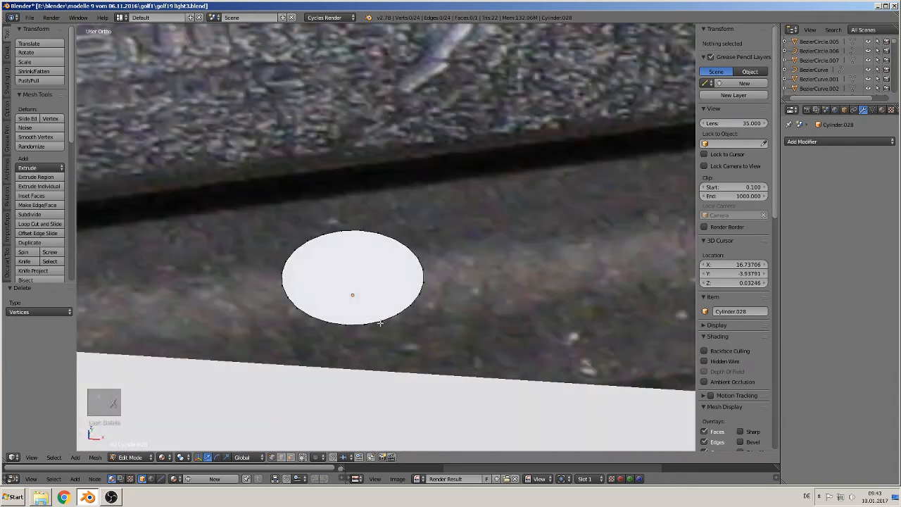
pyautogui.keyDown('alt'); pyautogui.rightClick(386, 317); pyautogui.keyUp('alt')
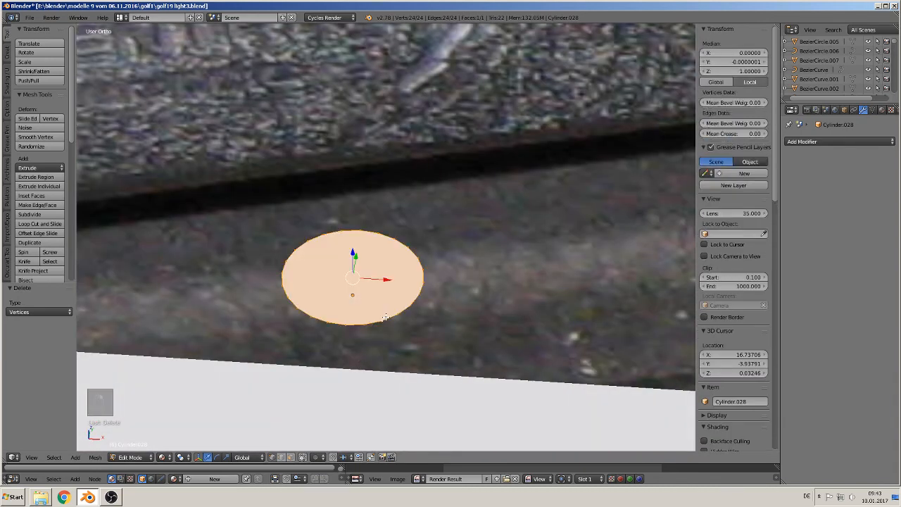
pyautogui.press('x')
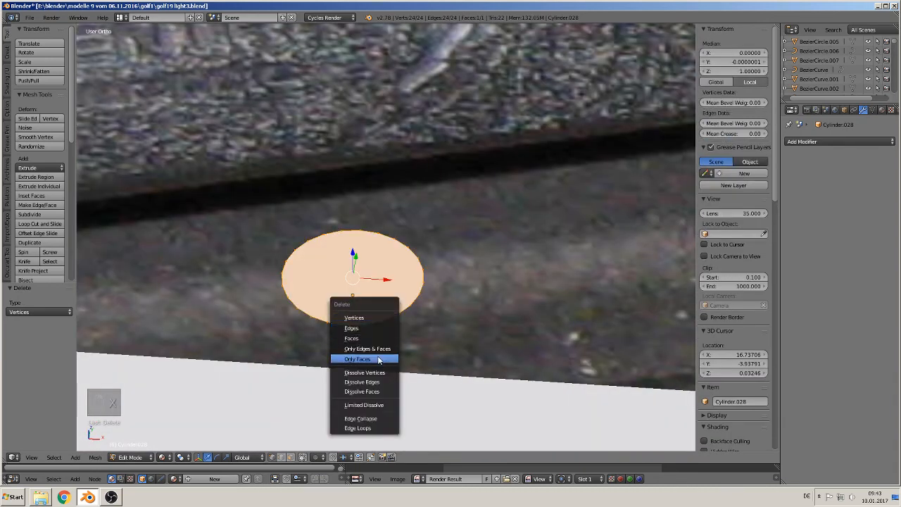
pyautogui.click(380, 349)
pyautogui.keyDown('alt'); pyautogui.rightClick(388, 317); pyautogui.keyUp('alt')
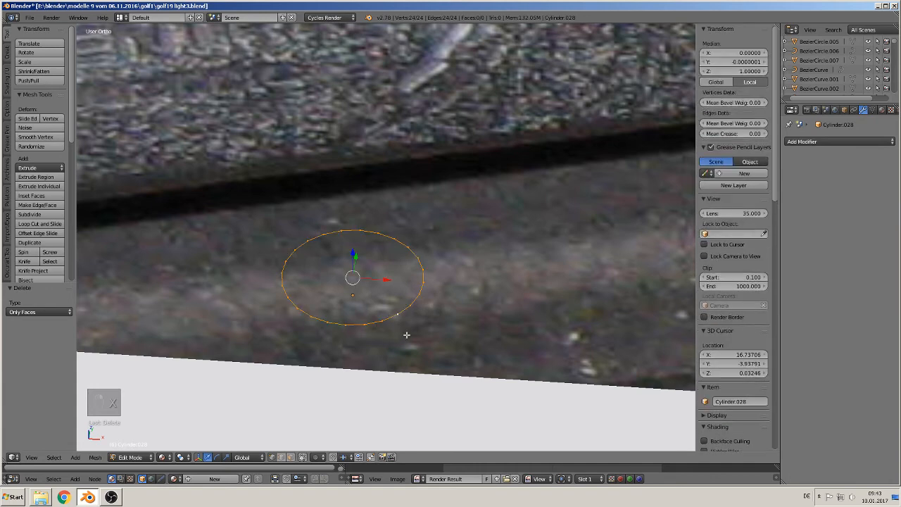
pyautogui.moveTo(406, 335); pyautogui.dragTo(436, 380, button='middle')
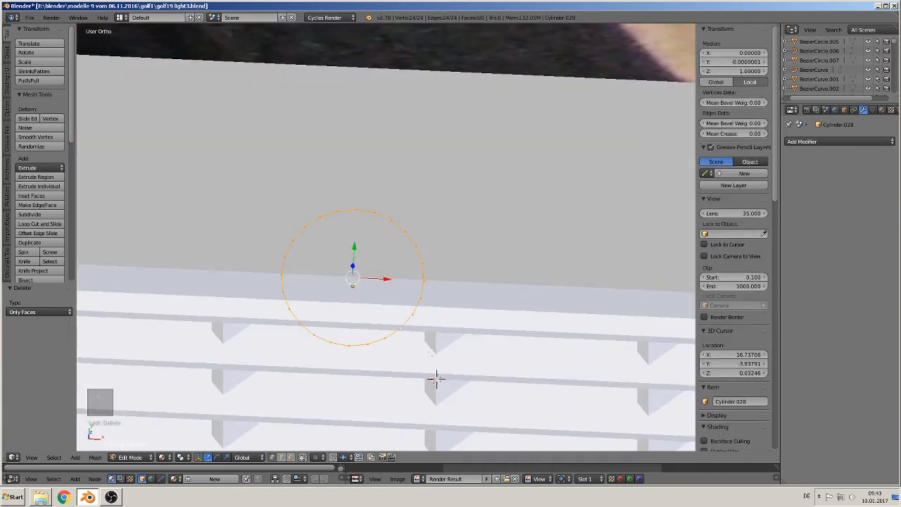
# Extrude the circular edge loop inward at a scale of about 0.086, forming a disc with a small centre hole
pyautogui.press('KP_7')
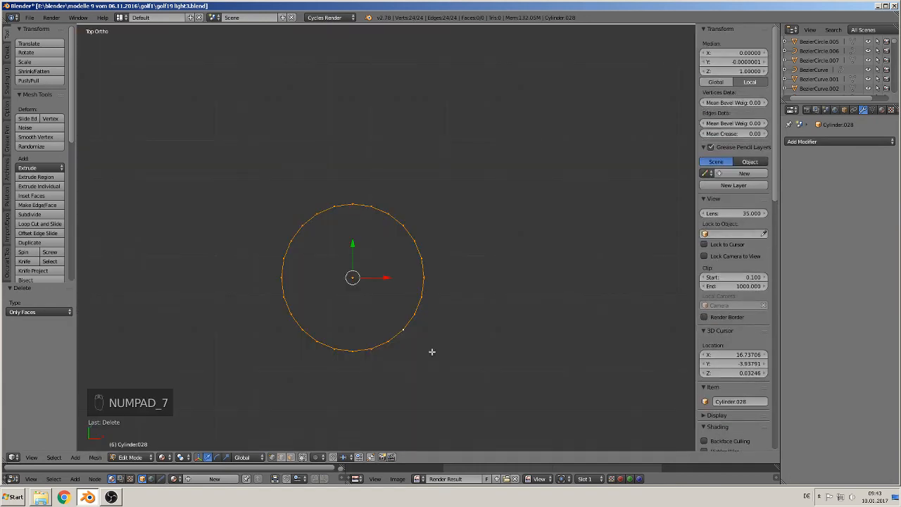
pyautogui.press('e')
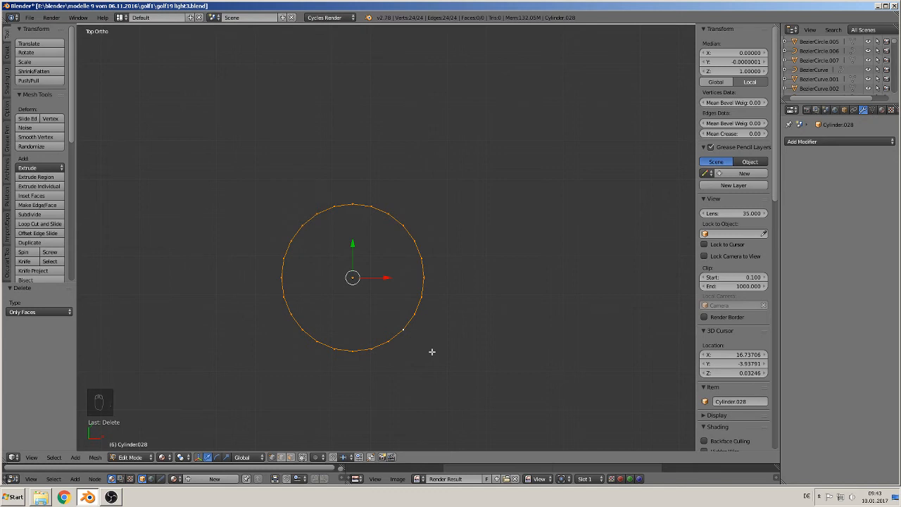
pyautogui.press('s')
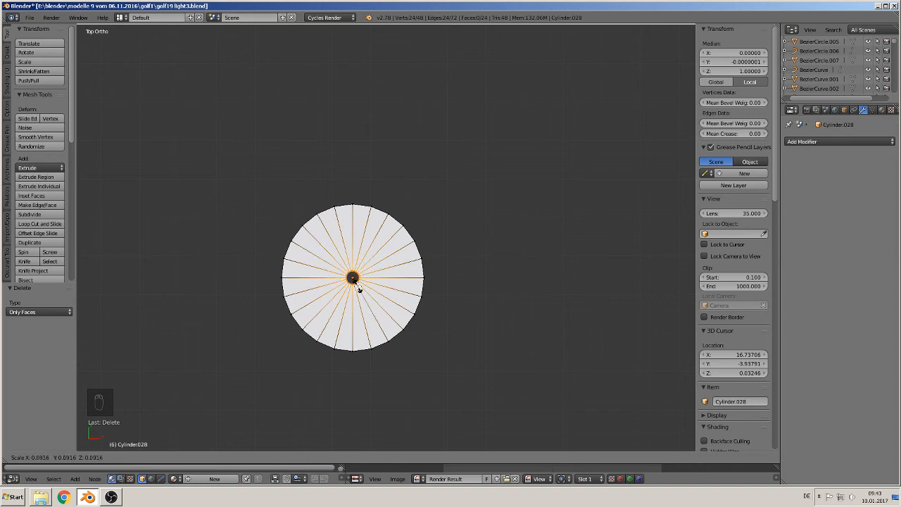
pyautogui.click(357, 289)
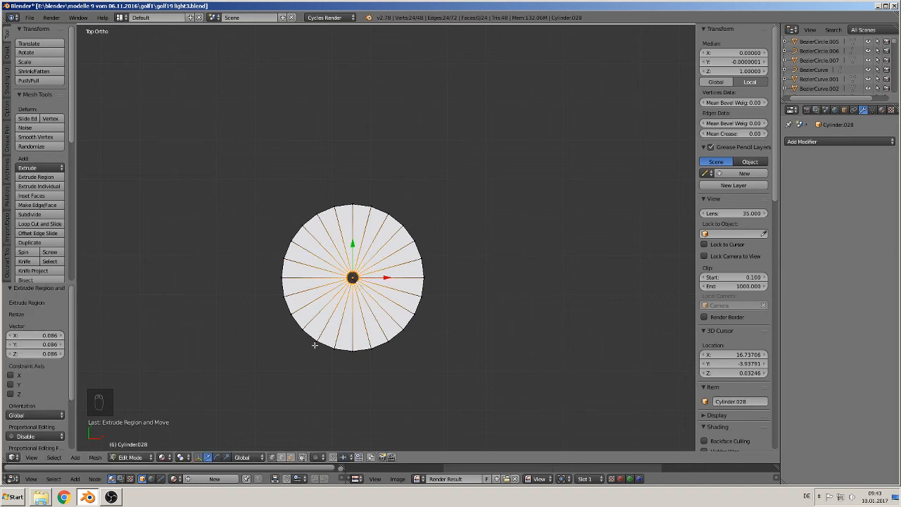
# Select the outer rim's vertices on the rear and sides of the disc and delete them, leaving a front fan segment
pyautogui.press('a')
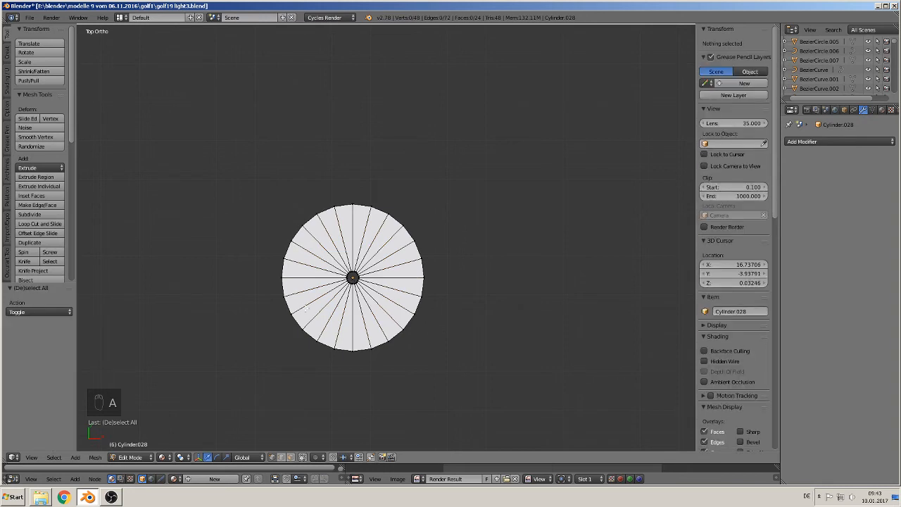
pyautogui.press('c')
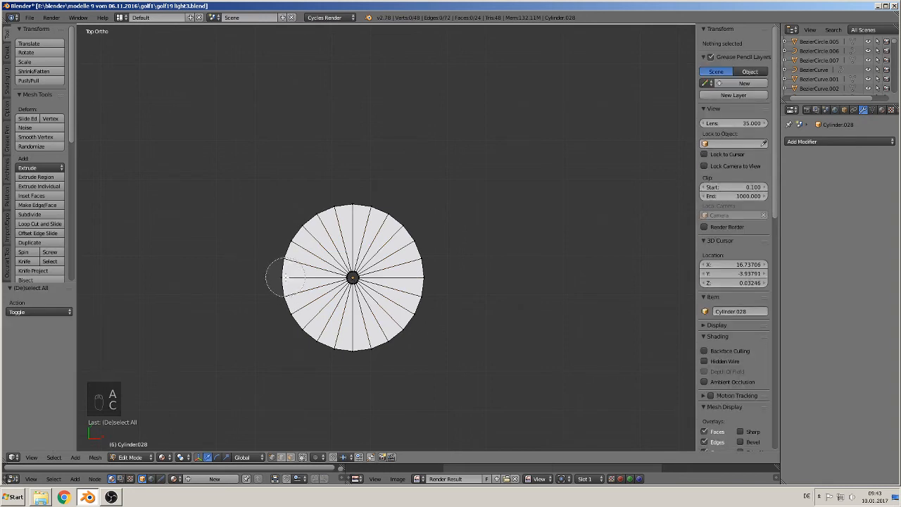
pyautogui.moveTo(276, 272)
pyautogui.mouseDown()
pyautogui.moveTo(288, 244)
pyautogui.moveTo(360, 210)
pyautogui.moveTo(415, 241)
pyautogui.moveTo(427, 281)
pyautogui.mouseUp()
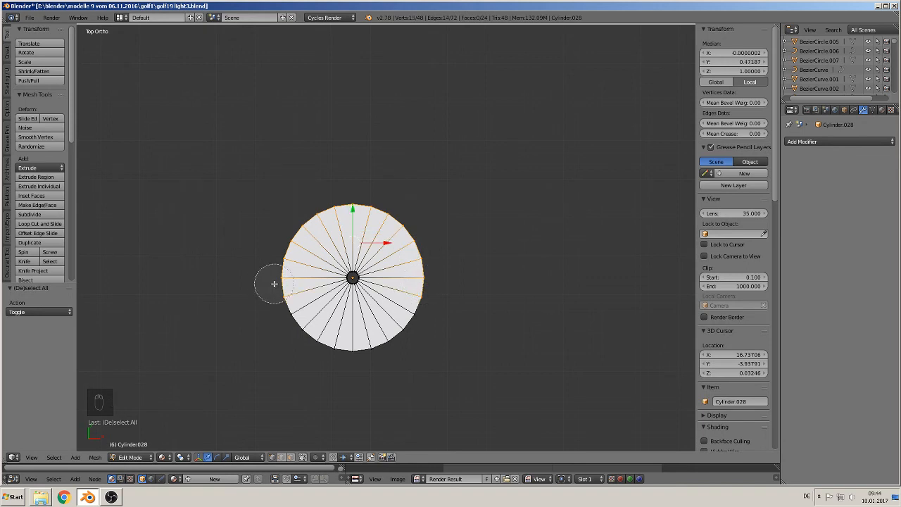
pyautogui.press('x')
pyautogui.click(274, 252)
# Select the inner ring's vertices along the fan, including the middle one, and fill them with a face closing the fan's tip
pyautogui.scroll(5, 352, 296)
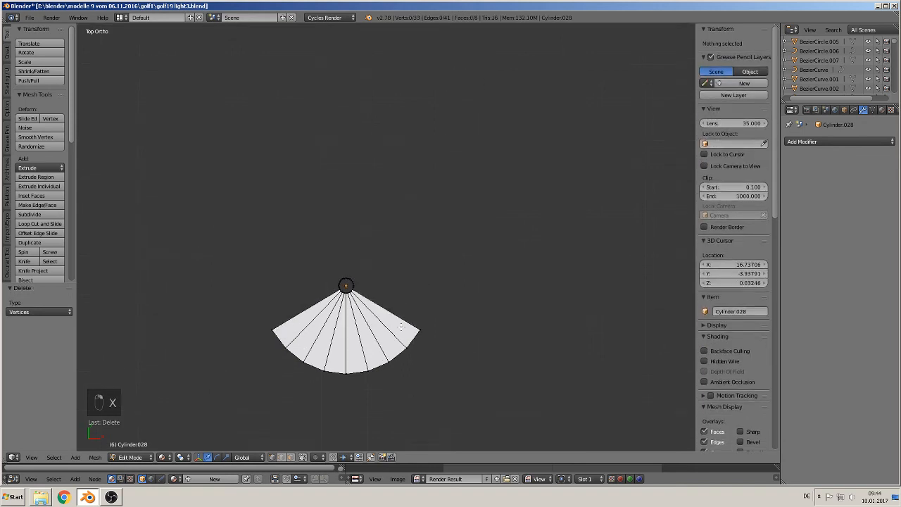
pyautogui.moveTo(396, 328)
pyautogui.keyDown('shift'); pyautogui.mouseDown(button='middle')
pyautogui.moveTo(368, 334)
pyautogui.moveTo(444, 190)
pyautogui.moveTo(421, 217)
pyautogui.moveTo(394, 330)
pyautogui.mouseUp(button='middle'); pyautogui.keyUp('shift')
pyautogui.scroll(2, 444, 190)
pyautogui.scroll(3, 396, 310)
pyautogui.rightClick(376, 289)
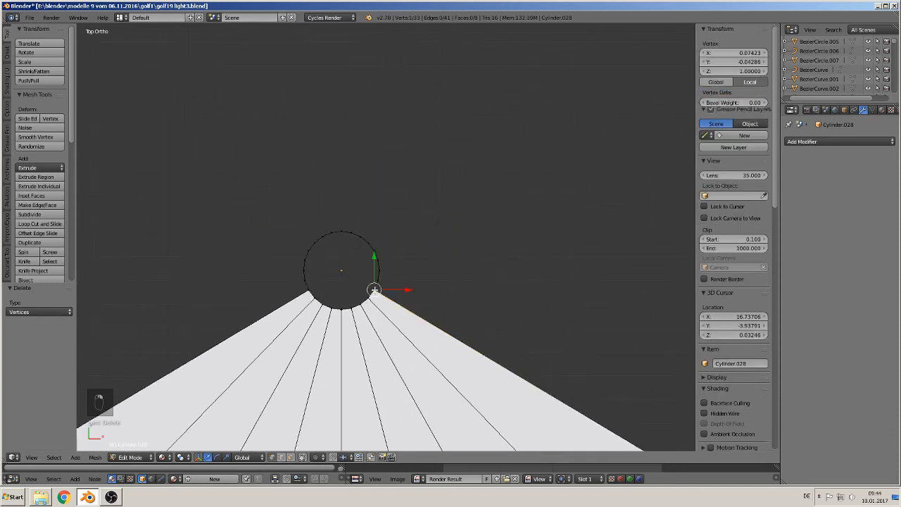
pyautogui.keyDown('shift'); pyautogui.rightClick(311, 291); pyautogui.keyUp('shift')
pyautogui.keyDown('shift'); pyautogui.rightClick(318, 299); pyautogui.keyUp('shift')
pyautogui.keyDown('shift'); pyautogui.rightClick(326, 303); pyautogui.keyUp('shift')
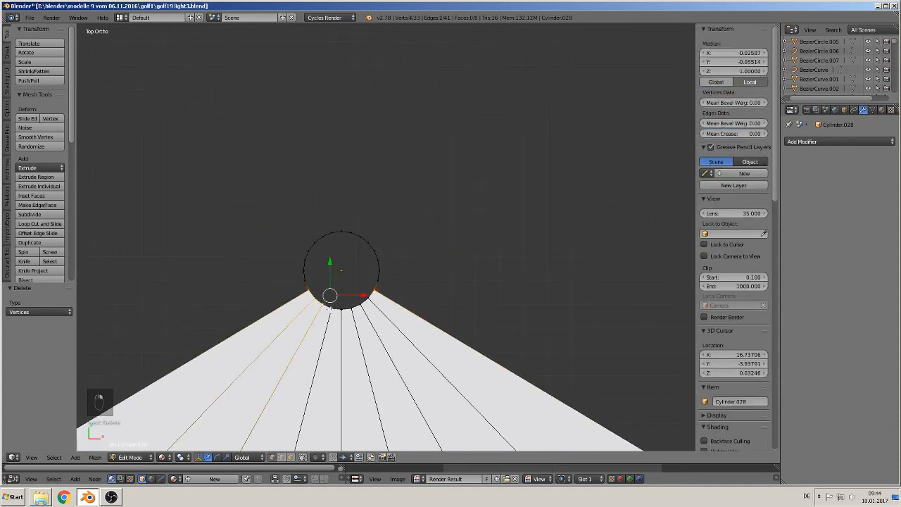
pyautogui.keyDown('shift'); pyautogui.rightClick(333, 306); pyautogui.keyUp('shift')
pyautogui.keyDown('shift'); pyautogui.rightClick(351, 306); pyautogui.keyUp('shift')
pyautogui.keyDown('shift'); pyautogui.rightClick(361, 304); pyautogui.keyUp('shift')
pyautogui.keyDown('shift'); pyautogui.rightClick(362, 304); pyautogui.keyUp('shift')
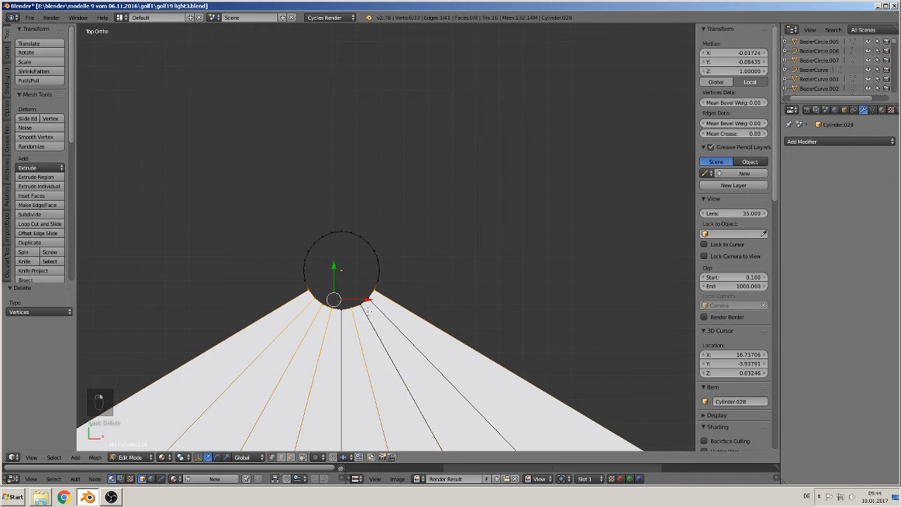
pyautogui.keyDown('shift'); pyautogui.rightClick(363, 302); pyautogui.keyUp('shift')
pyautogui.keyDown('shift'); pyautogui.rightClick(368, 297); pyautogui.keyUp('shift')
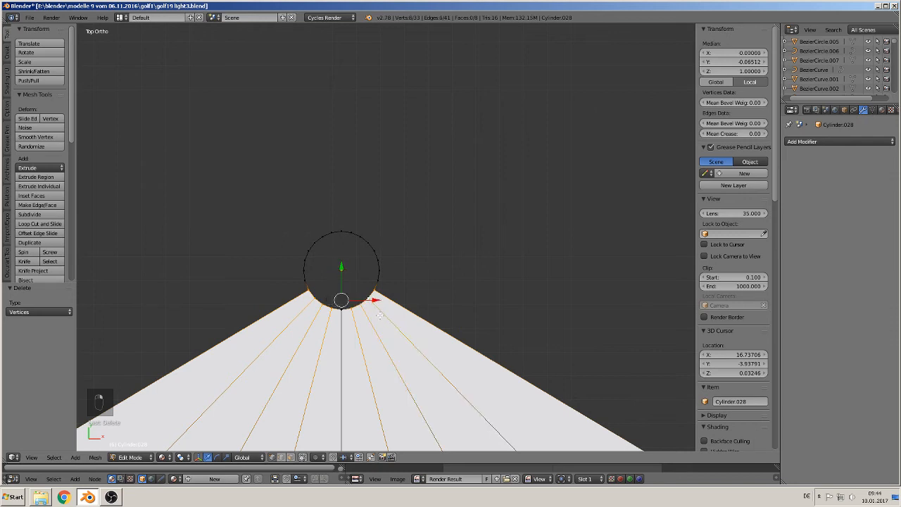
pyautogui.press('f')
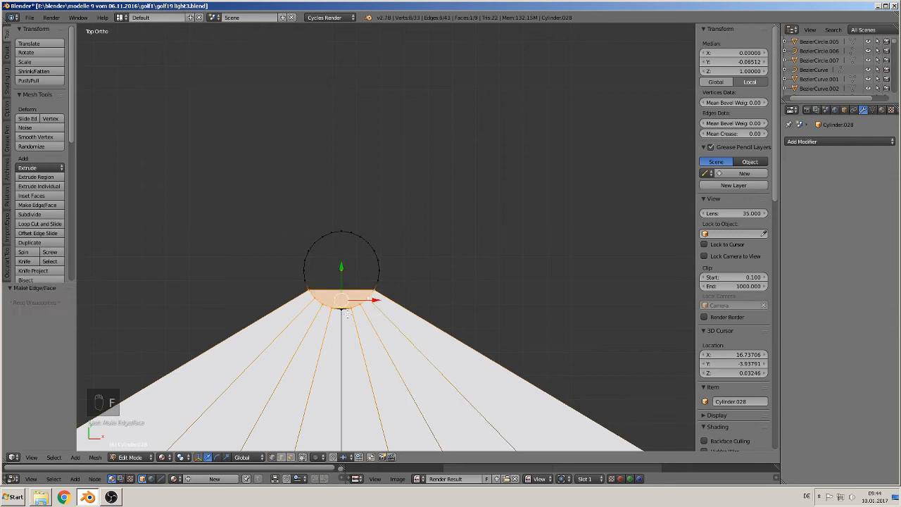
pyautogui.hotkey('ctrl', 'z')
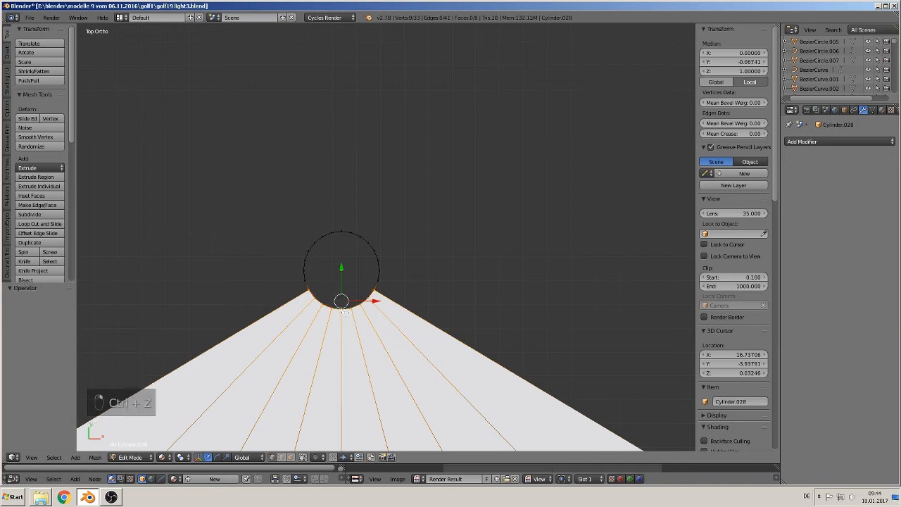
pyautogui.press('f')
pyautogui.press('a')
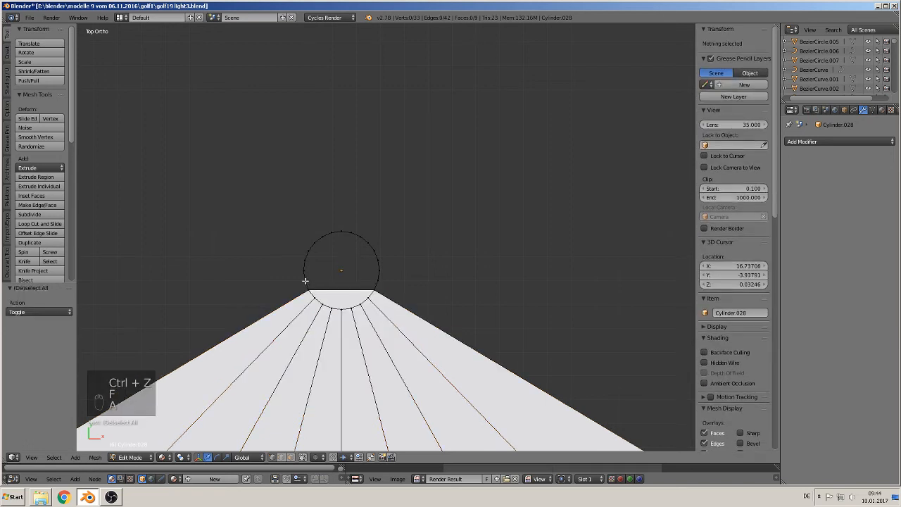
# Delete the leftover inner ring vertices behind the fan's filled tip
pyautogui.press('c')
pyautogui.click(310, 255)
pyautogui.moveTo(309, 255)
pyautogui.mouseDown()
pyautogui.moveTo(368, 247)
pyautogui.moveTo(372, 261)
pyautogui.mouseUp()
pyautogui.press('x')
pyautogui.click(387, 275)
pyautogui.scroll(-5, 390, 278)
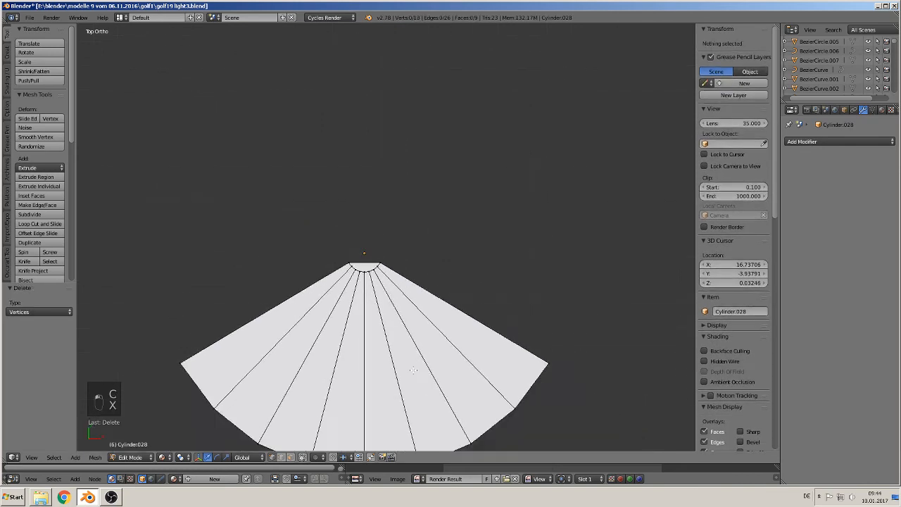
# Extrude the whole fan downward along Z into a solid about 0.041 thick and apply smooth shading to it
pyautogui.moveTo(407, 377); pyautogui.dragTo(319, 284, button='middle')
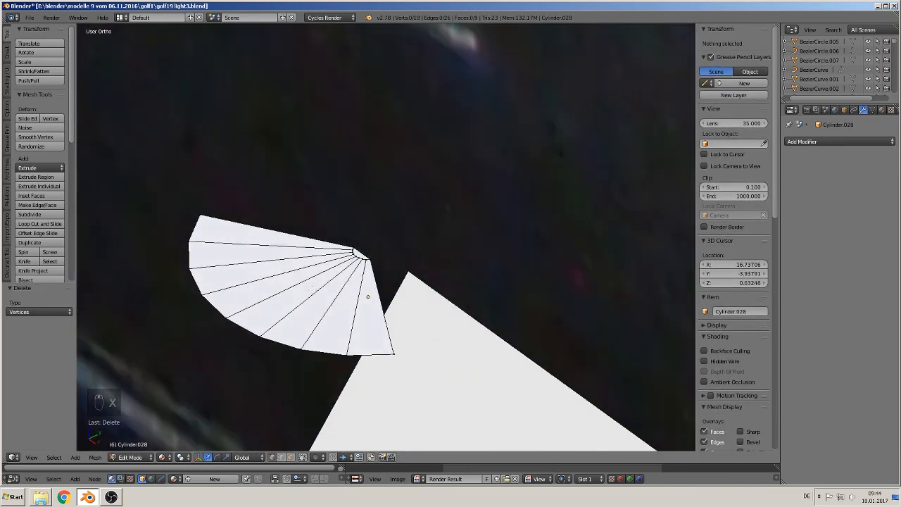
pyautogui.press('a')
pyautogui.press('a')
pyautogui.press('a')
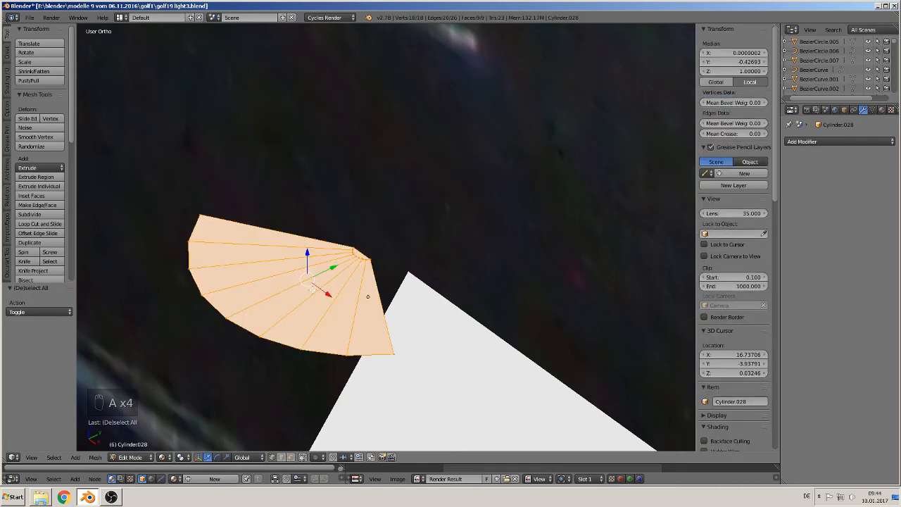
pyautogui.press('e')
pyautogui.rightClick(312, 289)
pyautogui.moveTo(307, 253); pyautogui.dragTo(307, 284)
pyautogui.press('Tab')
pyautogui.moveTo(310, 331)
pyautogui.mouseDown(button='middle')
pyautogui.moveTo(326, 317)
pyautogui.moveTo(326, 299)
pyautogui.mouseUp(button='middle')
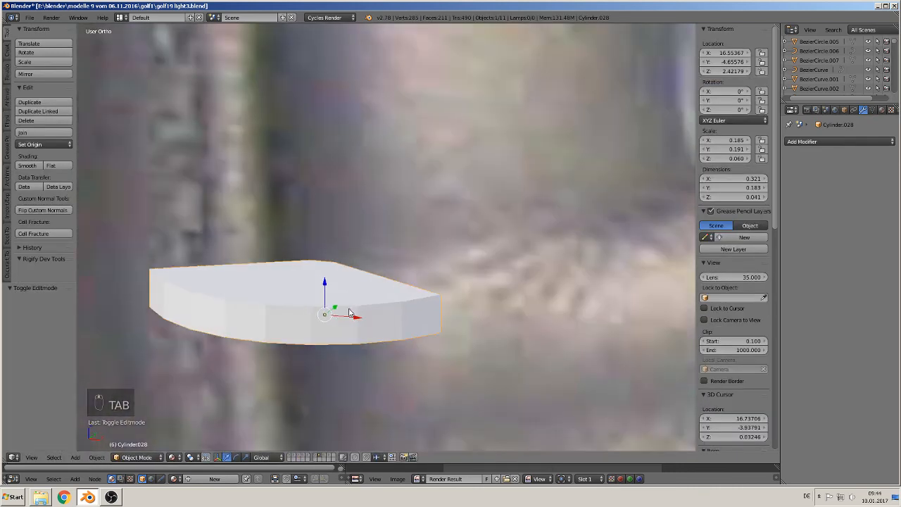
pyautogui.click(27, 165)
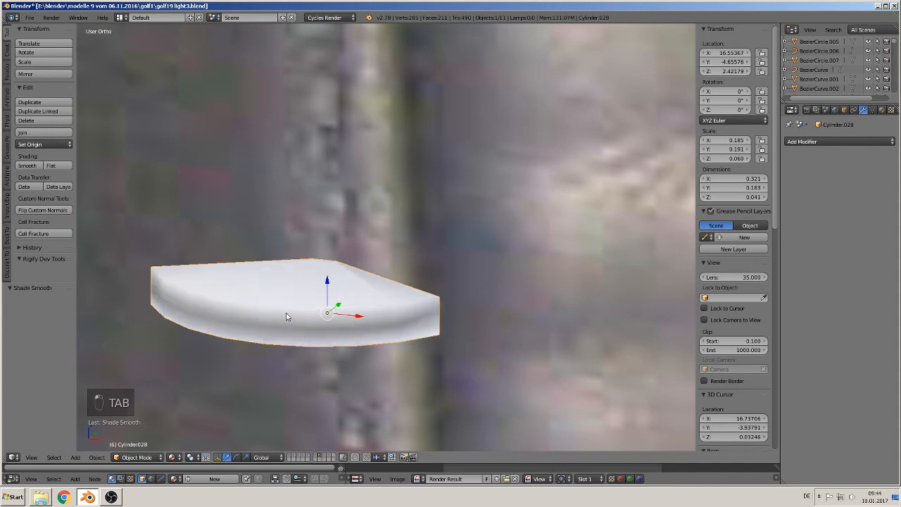
# Add loop cuts around the fan's side wall near its upper and lower edges, with slide factors of about 0.879 and -0.792
pyautogui.press('Tab')
pyautogui.hotkey('ctrl', 'r')
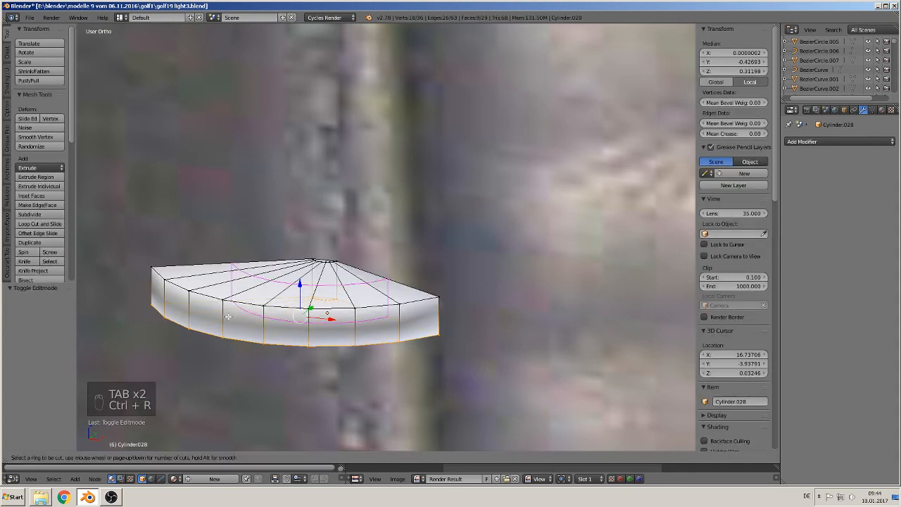
pyautogui.click(226, 318)
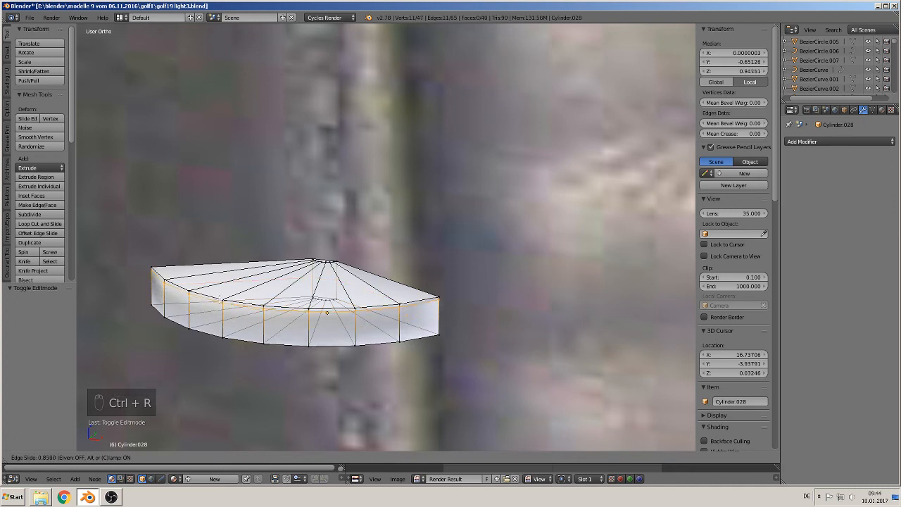
pyautogui.click(219, 322)
pyautogui.hotkey('ctrl', 'r')
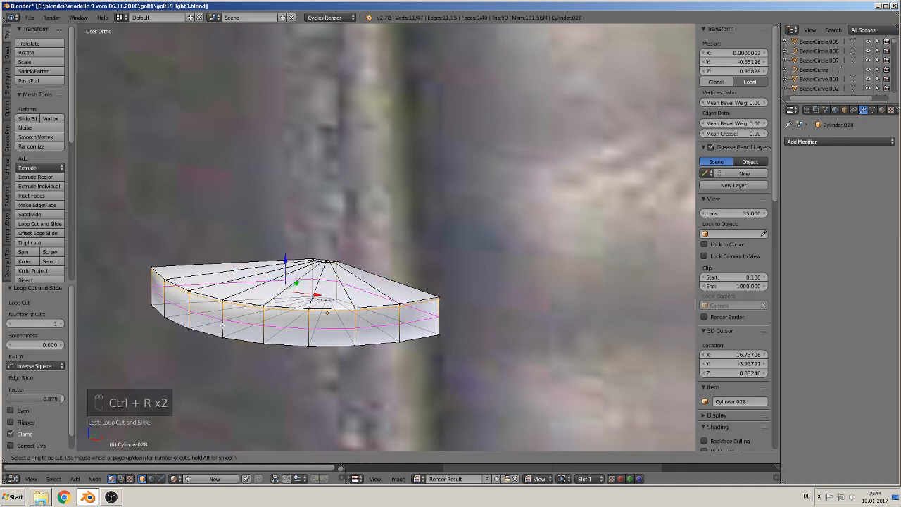
pyautogui.click(218, 322)
pyautogui.click(220, 338)
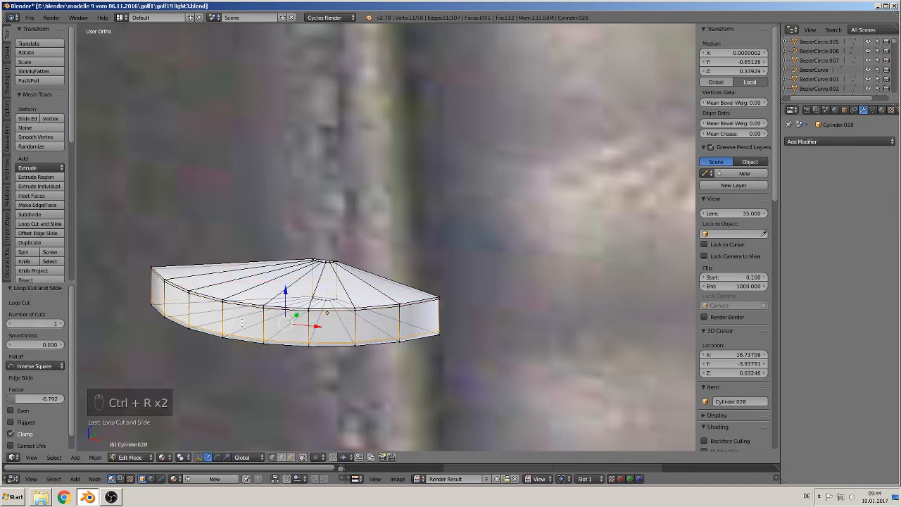
# Add a loop cut close to each straight end of the fan to sharpen its smooth shading
pyautogui.press('Tab')
pyautogui.moveTo(249, 313); pyautogui.dragTo(296, 330, button='middle')
pyautogui.press('Tab')
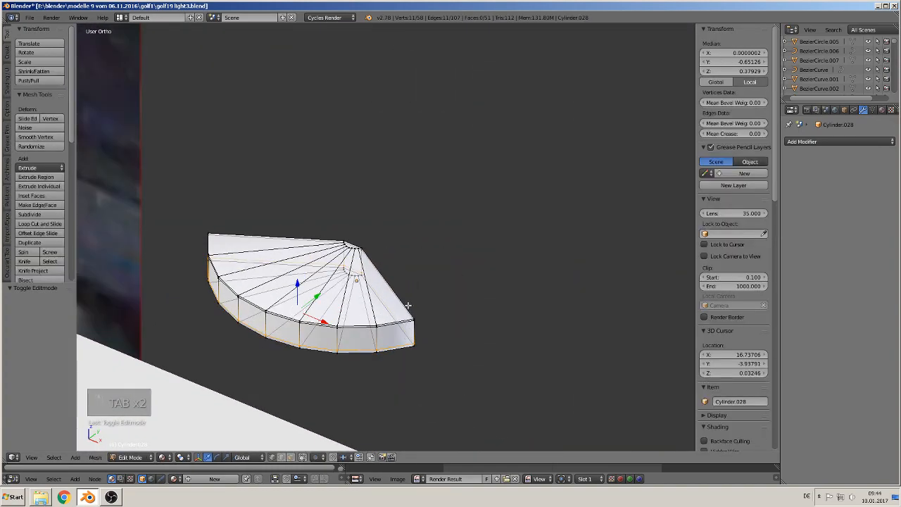
pyautogui.hotkey('ctrl', 'r')
pyautogui.click(397, 326)
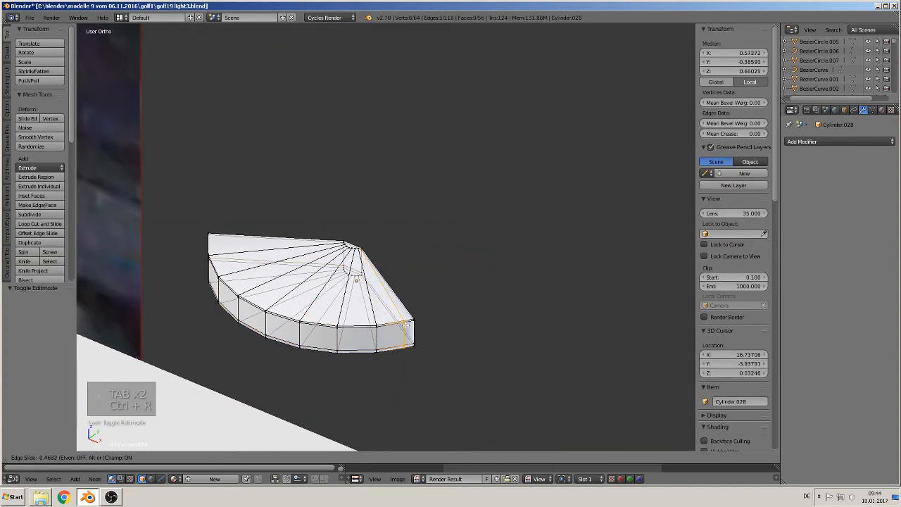
pyautogui.click(414, 325)
pyautogui.hotkey('ctrl', 'r')
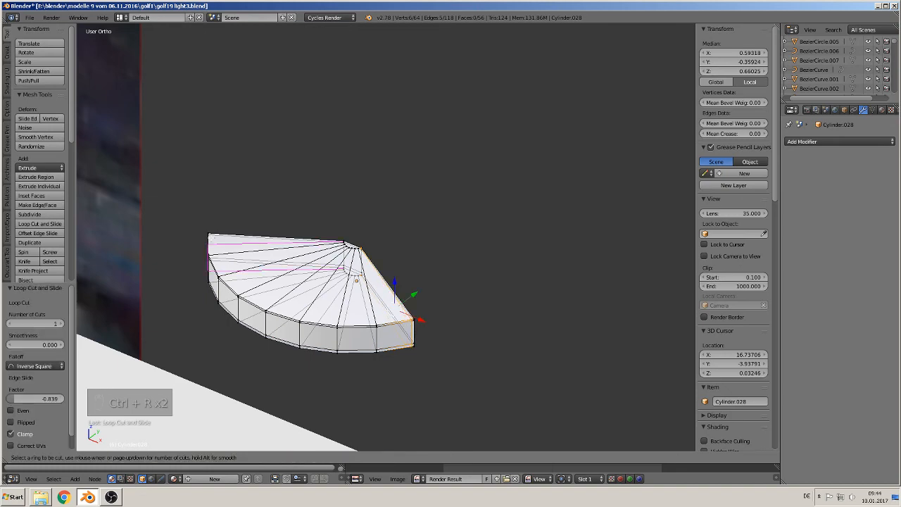
pyautogui.click(210, 230)
pyautogui.click(210, 229)
pyautogui.press('Tab')
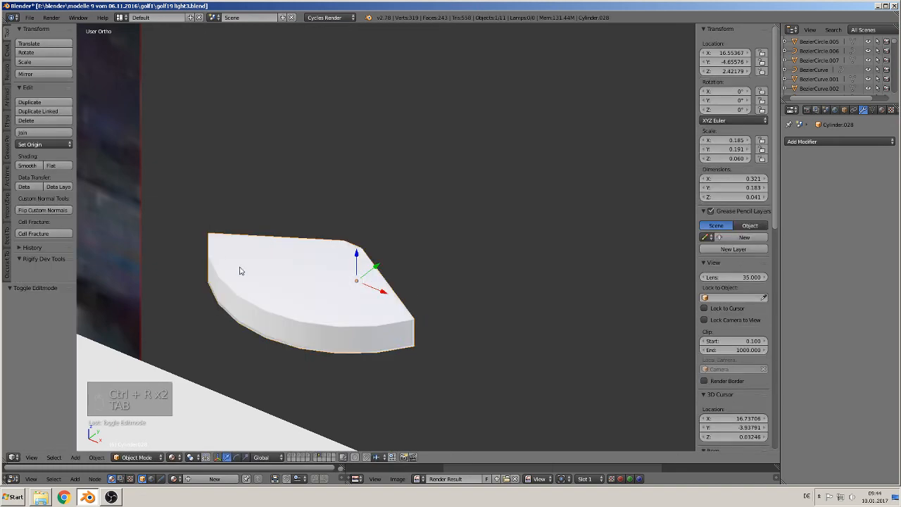
# Stretch the fan along Z to about 0.167 high and lower it by about 0.145 onto the knob in the reference photo
pyautogui.scroll(-3, 243, 274)
pyautogui.moveTo(261, 304); pyautogui.dragTo(289, 284, button='middle')
pyautogui.scroll(-3, 289, 284)
pyautogui.press('KP_1')
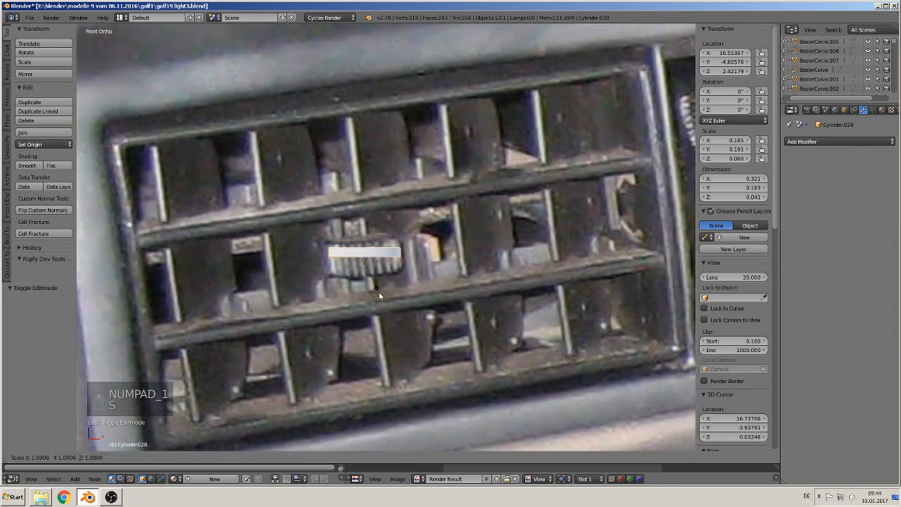
pyautogui.press('s')
pyautogui.press('z')
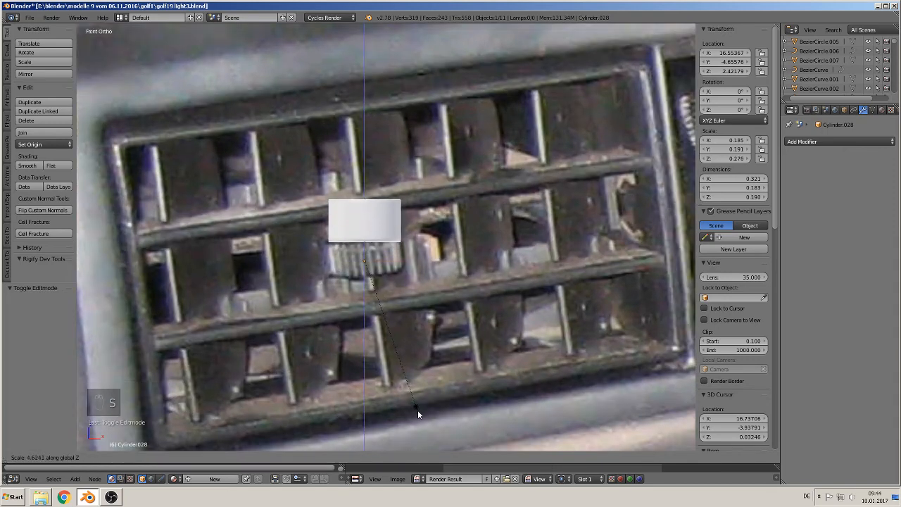
pyautogui.click(417, 391)
pyautogui.moveTo(364, 227); pyautogui.dragTo(366, 262)
# Move the knob onto the modelled vent's middle slat crossing and push it back by about 0.771 along Y
pyautogui.moveTo(379, 283); pyautogui.dragTo(361, 307, button='middle')
pyautogui.scroll(-5, 537, 100)
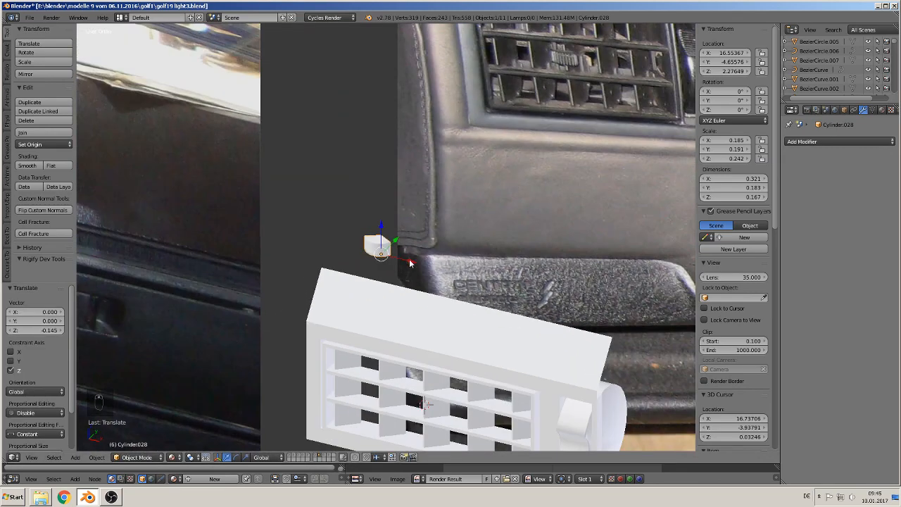
pyautogui.moveTo(410, 263); pyautogui.dragTo(404, 261, button='middle')
pyautogui.press('KP_1')
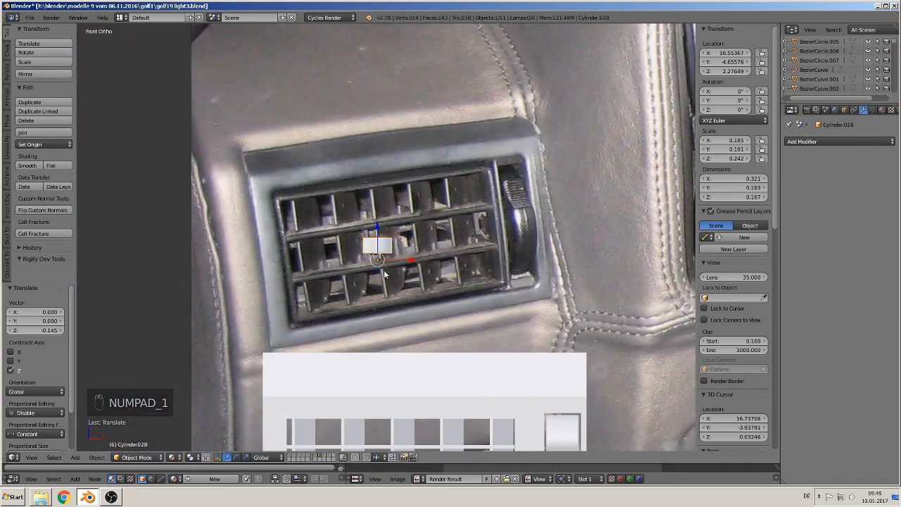
pyautogui.scroll(-3, 335, 200)
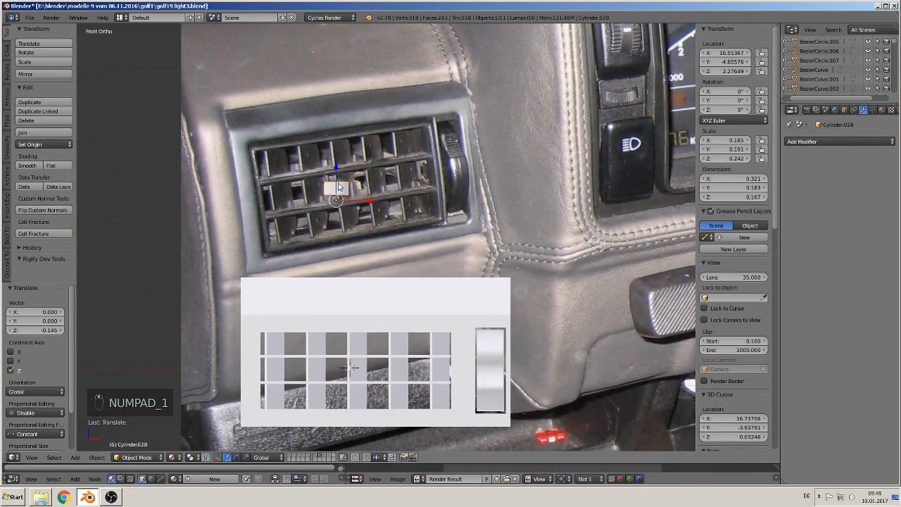
pyautogui.press('g')
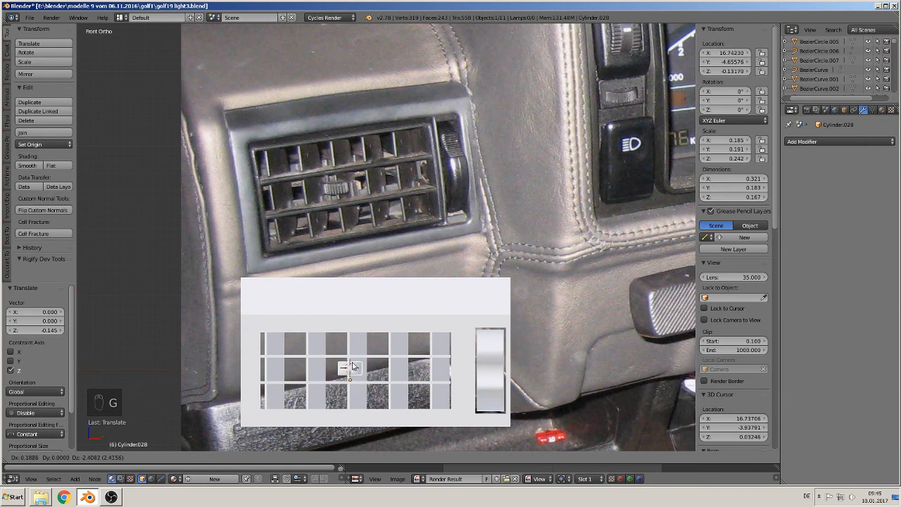
pyautogui.click(349, 365)
pyautogui.moveTo(349, 366); pyautogui.dragTo(297, 404, button='middle')
pyautogui.moveTo(374, 367); pyautogui.dragTo(412, 359)
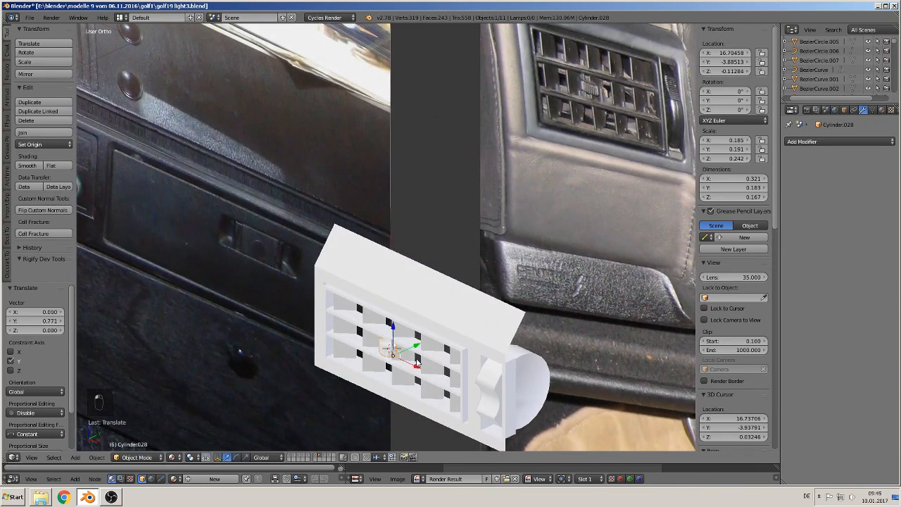
# Lower the knob by about 0.009 along Z so it sits on the middle slat crossing
pyautogui.scroll(3, 412, 359)
pyautogui.keyDown('shift'); pyautogui.moveTo(403, 356); pyautogui.dragTo(406, 216, button='middle'); pyautogui.keyUp('shift')
pyautogui.scroll(6, 406, 216)
pyautogui.keyDown('shift'); pyautogui.moveTo(448, 297); pyautogui.dragTo(349, 133, button='middle'); pyautogui.keyUp('shift')
pyautogui.scroll(3, 340, 137)
pyautogui.moveTo(316, 326); pyautogui.dragTo(316, 332)
pyautogui.moveTo(316, 332); pyautogui.dragTo(435, 346, button='middle')
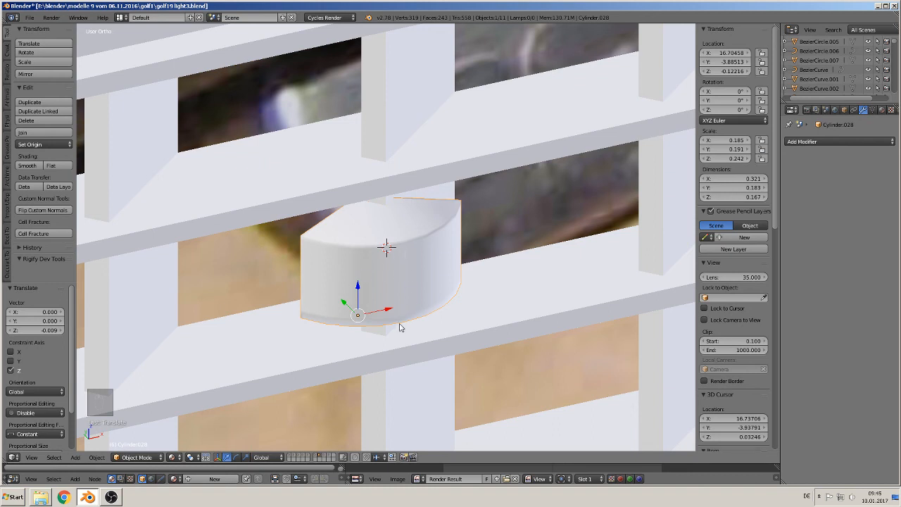
# Rotate the knob by about -59.2° around Z and shift it by about 0.037 along X to centre it on the vertical slat
pyautogui.press('r')
pyautogui.press('z')
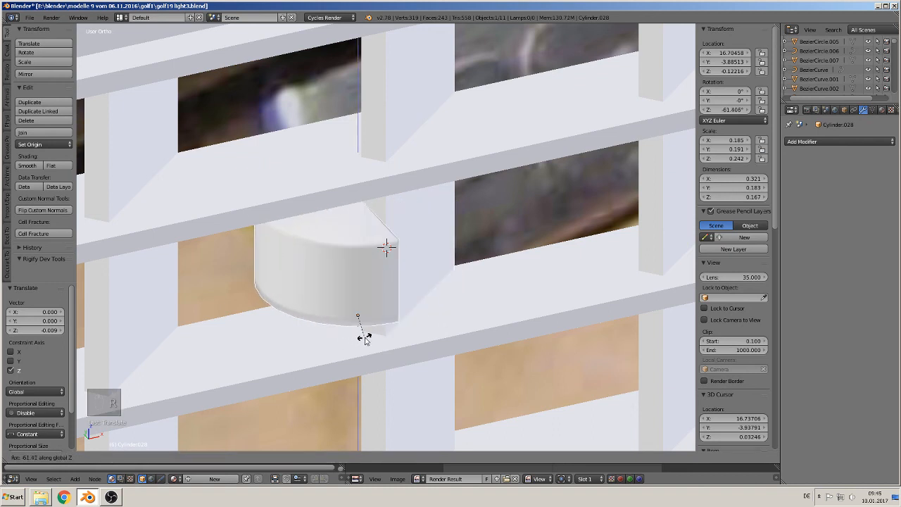
pyautogui.click(364, 337)
pyautogui.press('g')
pyautogui.press('x')
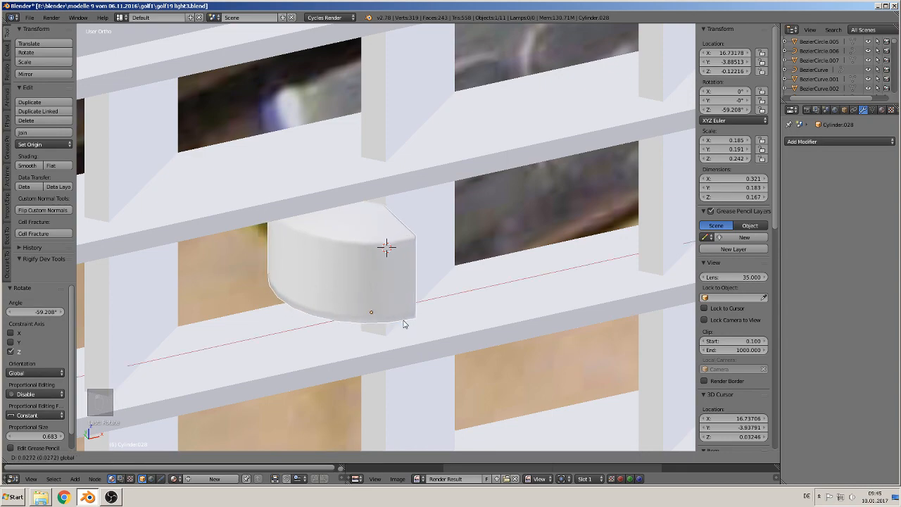
pyautogui.click(409, 325)
pyautogui.moveTo(408, 325); pyautogui.dragTo(401, 249, button='middle')
pyautogui.scroll(-5, 338, 308)
pyautogui.press('a')
pyautogui.press('KP_1')
pyautogui.scroll(-4, 406, 256)
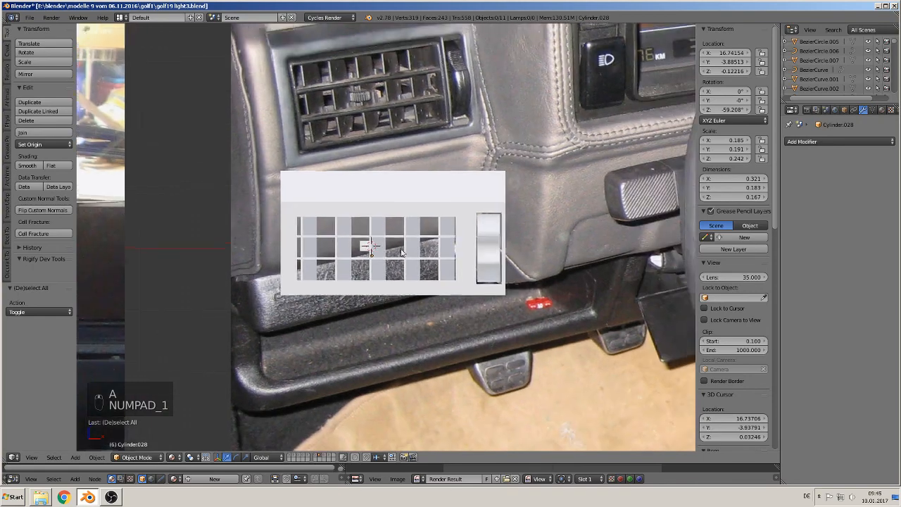
# Extrude the vent frame's outer edge loop backwards along Y to an overall depth of about 0.700, and deselect everything
pyautogui.scroll(1, 401, 252)
pyautogui.keyDown('shift'); pyautogui.moveTo(481, 236); pyautogui.dragTo(287, 263, button='middle'); pyautogui.keyUp('shift')
pyautogui.scroll(1, 288, 263)
pyautogui.rightClick(323, 203)
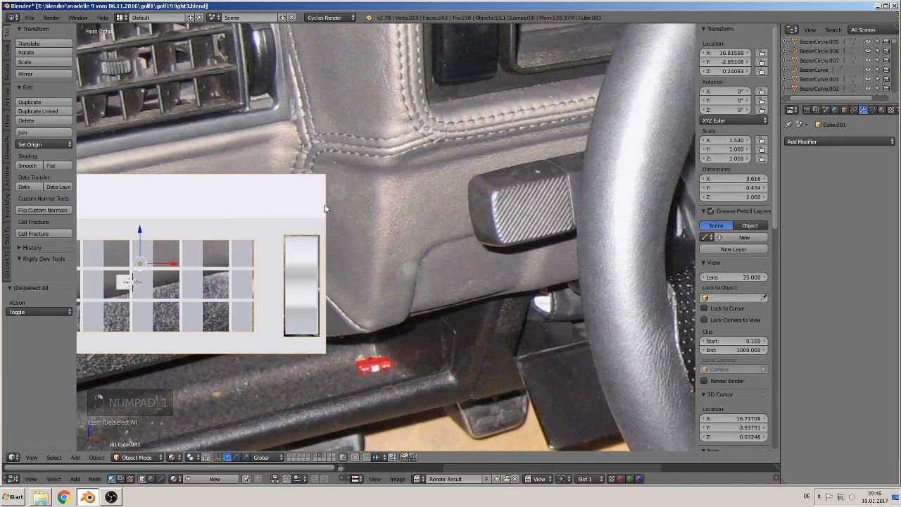
pyautogui.press('Tab')
pyautogui.moveTo(333, 233); pyautogui.dragTo(456, 214, button='middle')
pyautogui.keyDown('alt'); pyautogui.rightClick(291, 208); pyautogui.keyUp('alt')
pyautogui.keyDown('shift'); pyautogui.rightClick(407, 177); pyautogui.keyUp('shift')
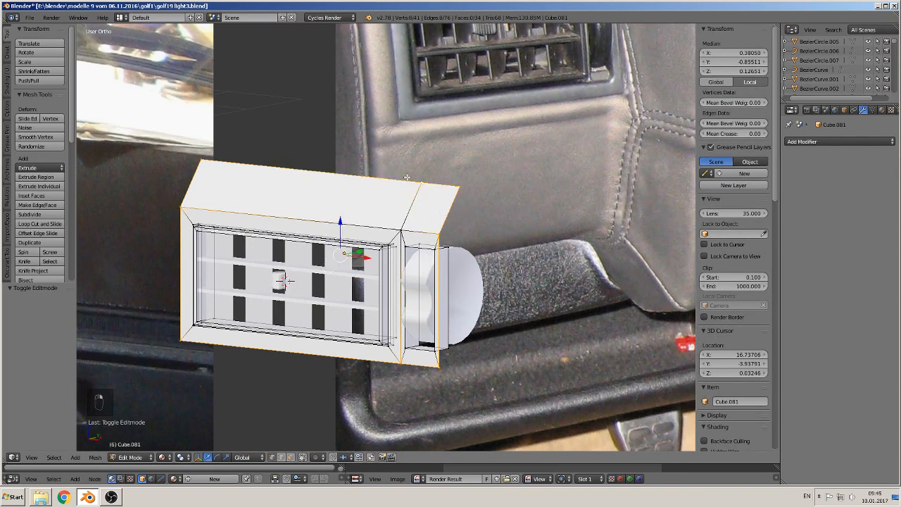
pyautogui.moveTo(407, 177); pyautogui.dragTo(385, 228, button='middle')
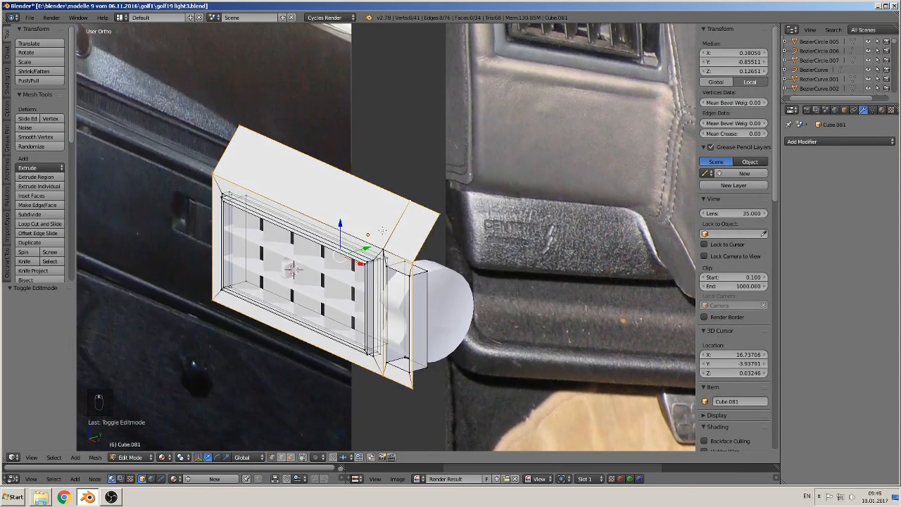
pyautogui.press('e')
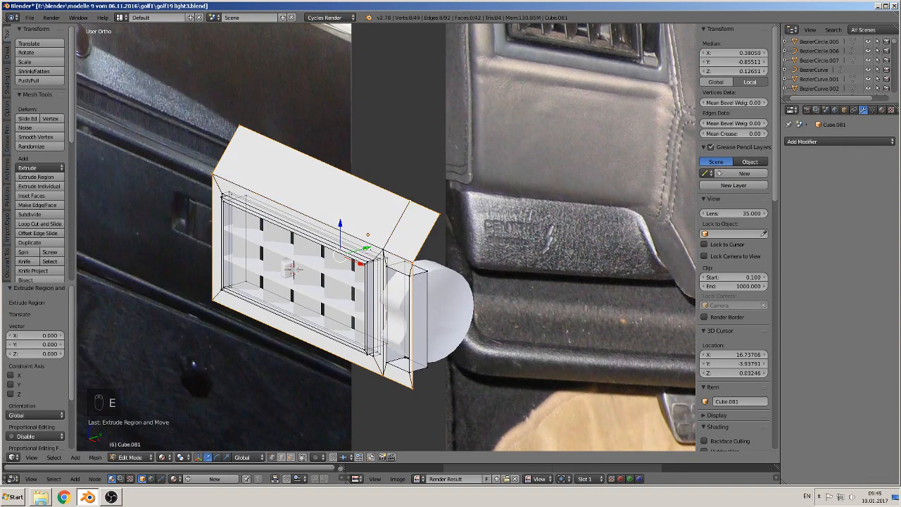
pyautogui.press('Tab')
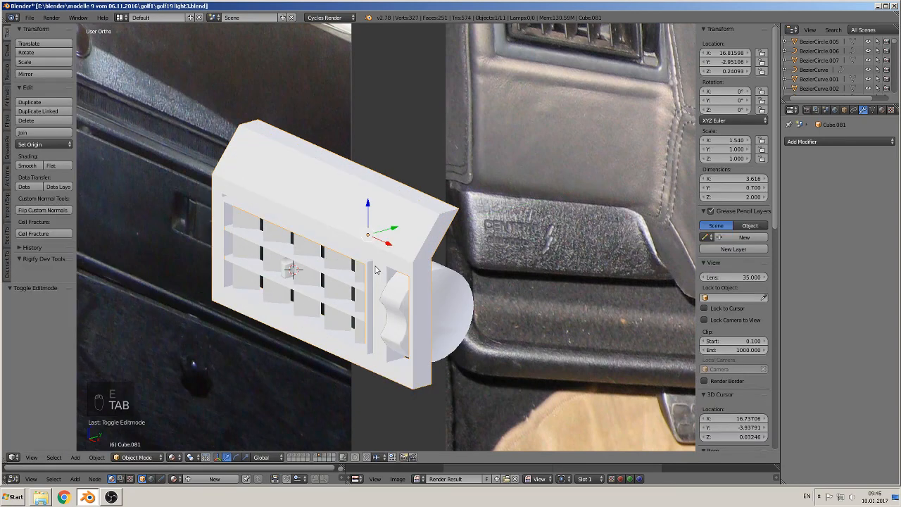
pyautogui.moveTo(376, 270); pyautogui.dragTo(433, 245, button='middle')
pyautogui.press('a')
pyautogui.press('a')
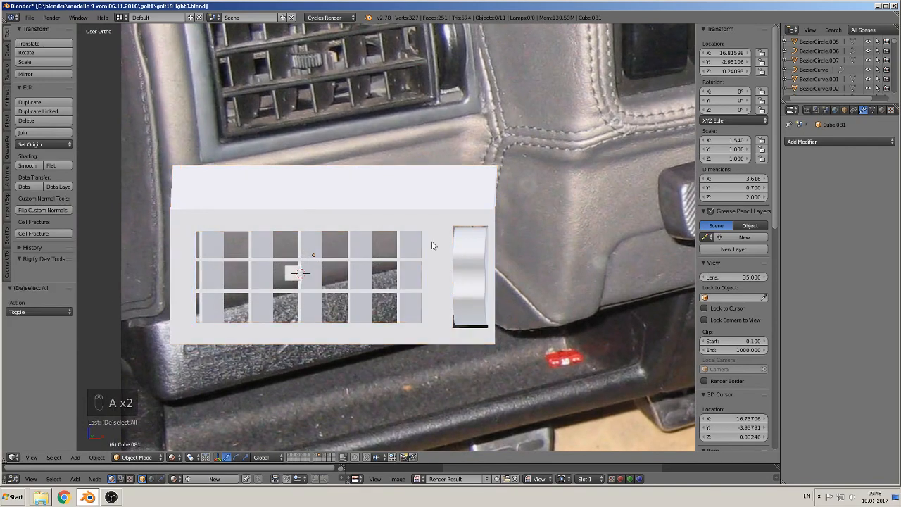
# Hide the object's transform properties and examine the finished vent against both dashboard reference photos in front view
pyautogui.press('KP_1')
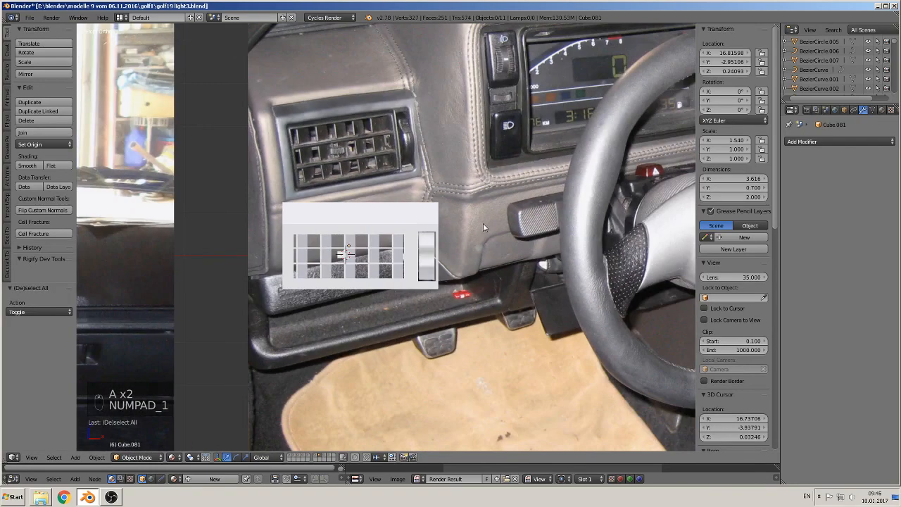
pyautogui.press('n')
pyautogui.scroll(-6, 470, 225)
pyautogui.scroll(2, 440, 238)
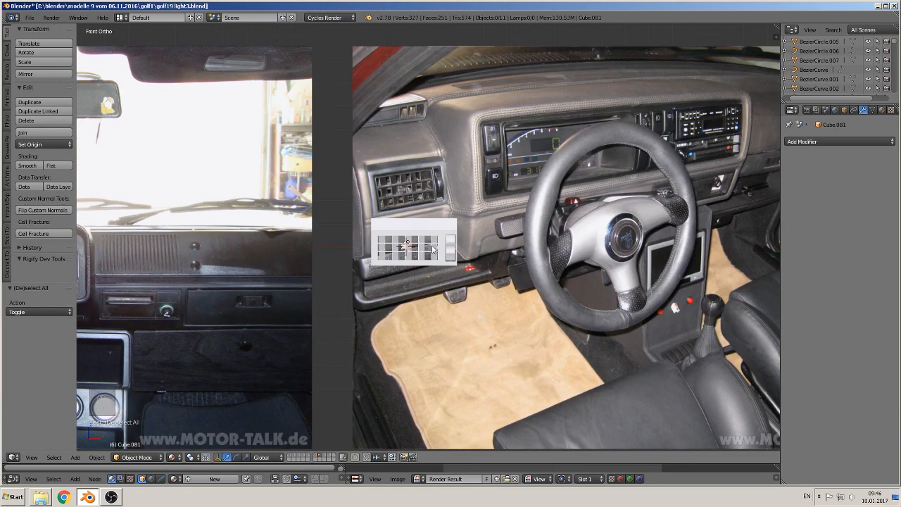
pyautogui.scroll(-3, 435, 236)
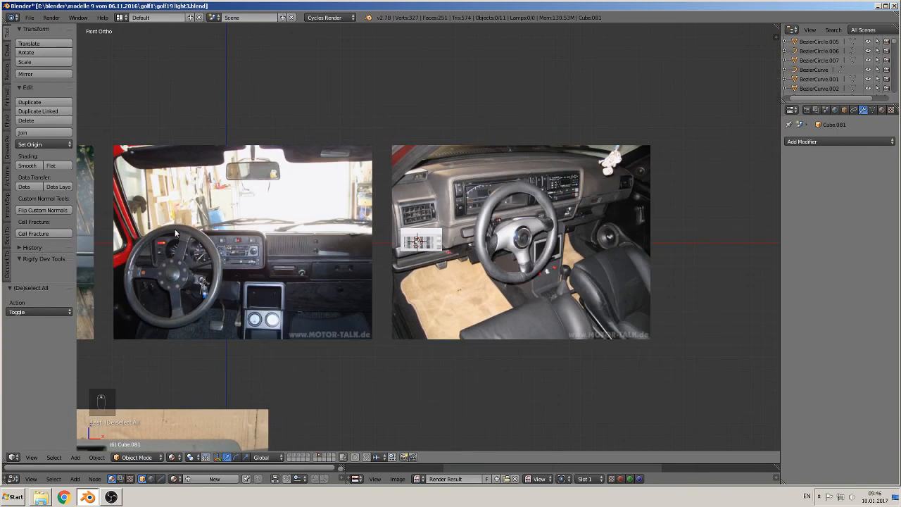